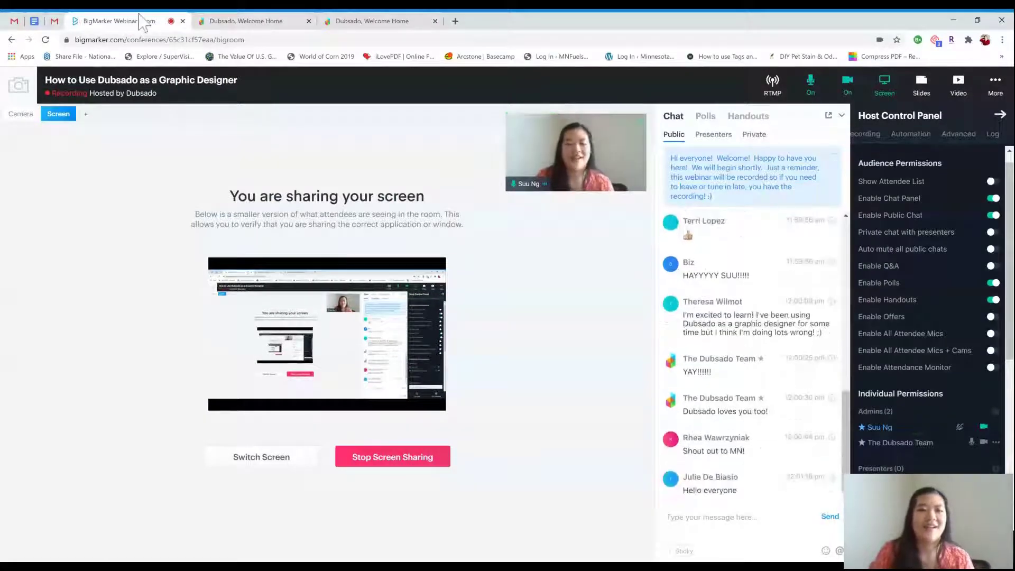
Bring the Dubsado dashboard tab into the screen share, after a brief return to the webinar room
{"action": "left_click", "coordinate": [227, 22]}
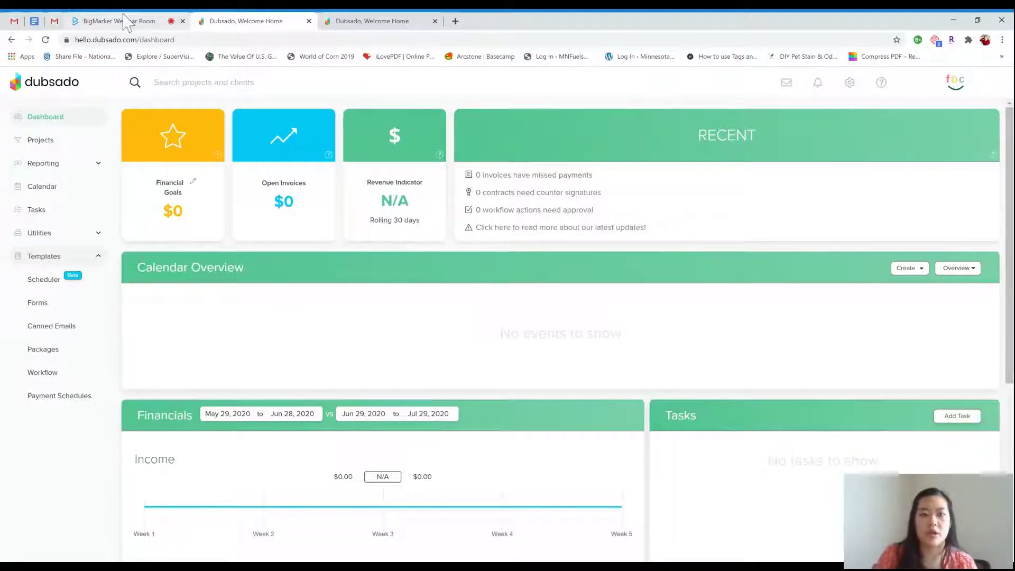
{"action": "left_click", "coordinate": [108, 21]}
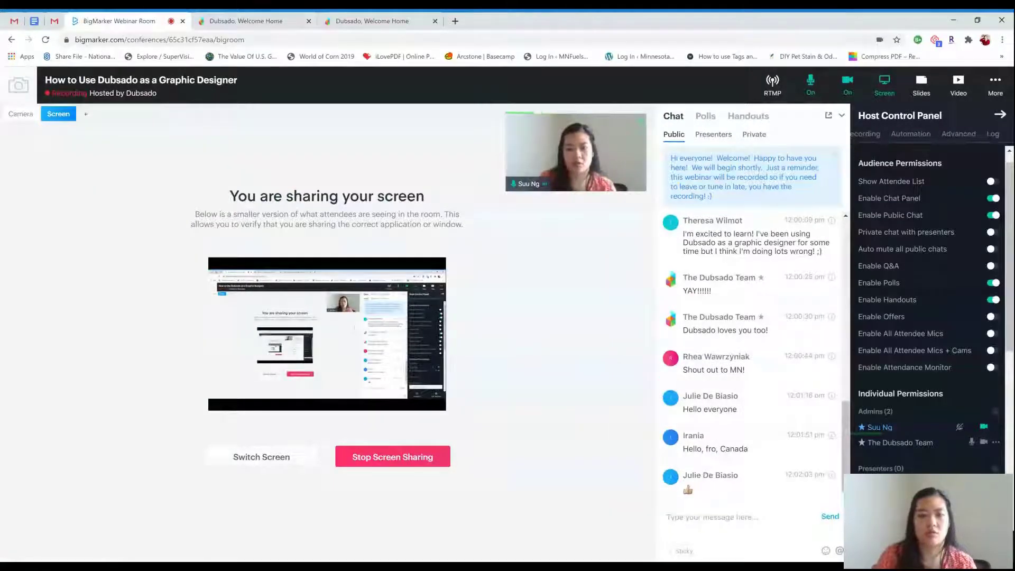
{"action": "left_click", "coordinate": [219, 21]}
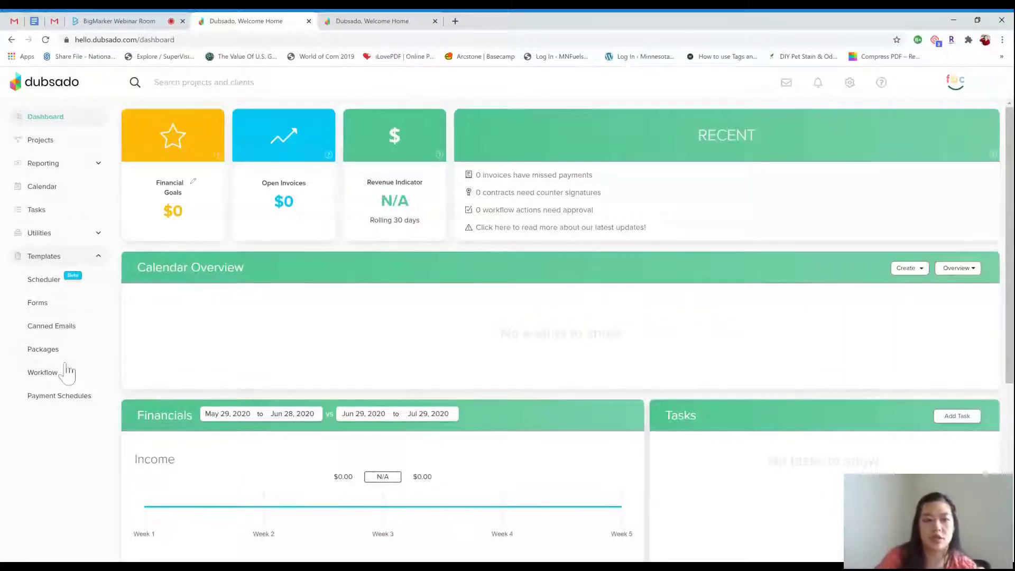
Open Templates > Forms to list the contracts, sub-agreements, questionnaires, proposal and lead capture forms
{"action": "left_click", "coordinate": [46, 305]}
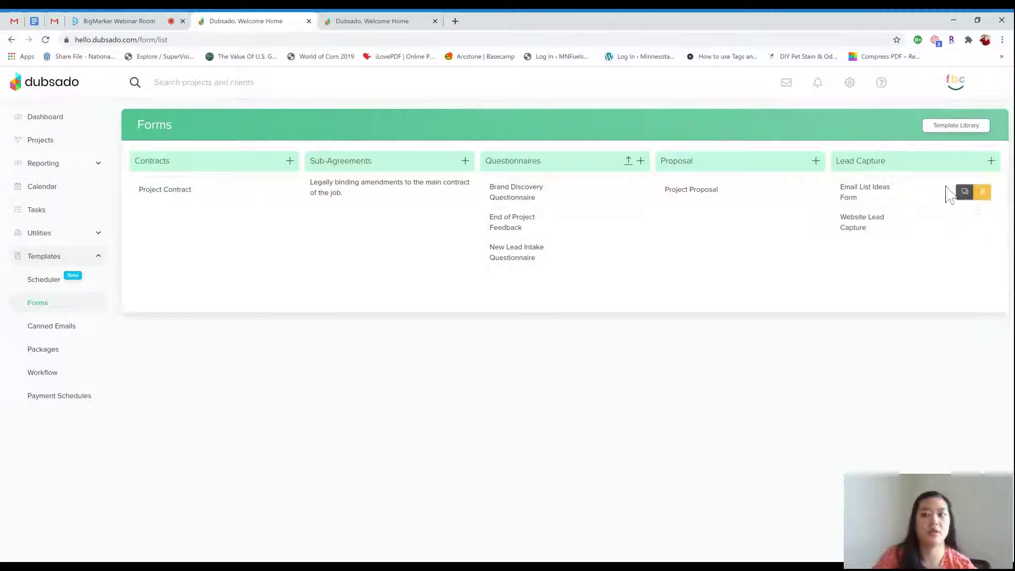
{"action": "mouse_move", "coordinate": [872, 239]}
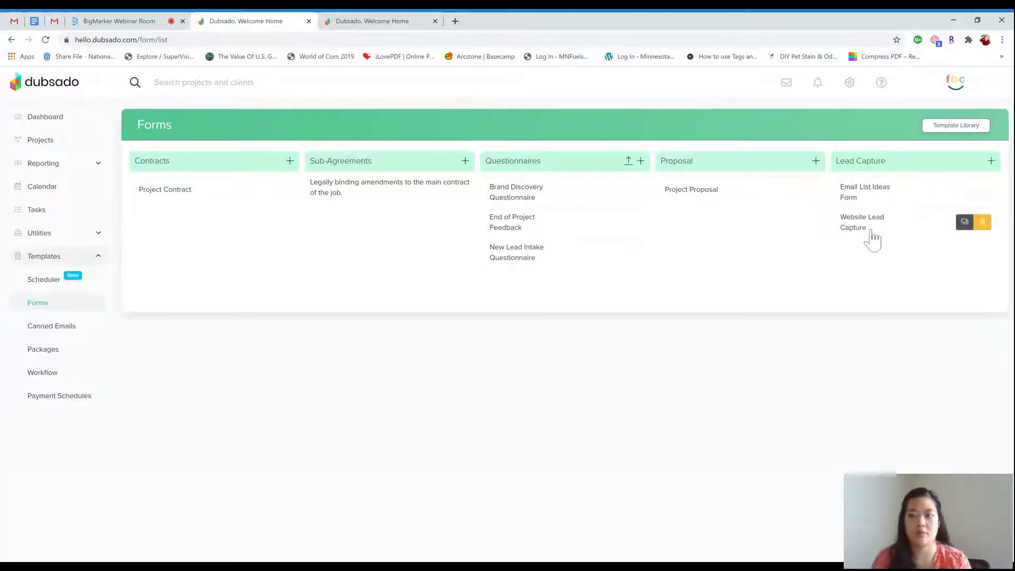
Open the Website Lead Capture form in the editor and scroll through its questions
{"action": "left_click", "coordinate": [872, 239]}
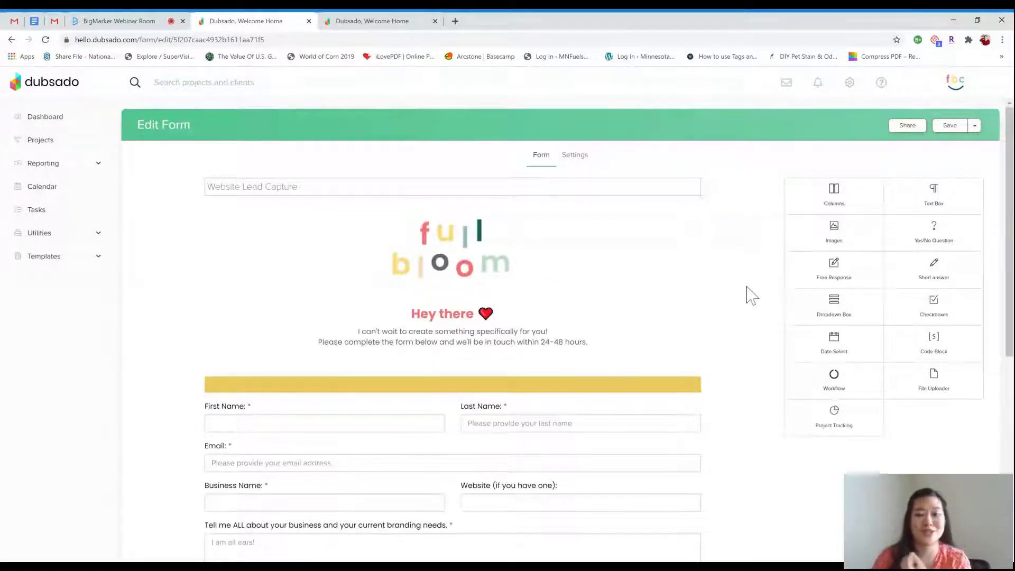
{"action": "scroll", "coordinate": [751, 296], "scroll_direction": "down", "scroll_amount": 1}
{"action": "scroll", "coordinate": [752, 296], "scroll_direction": "down", "scroll_amount": 1}
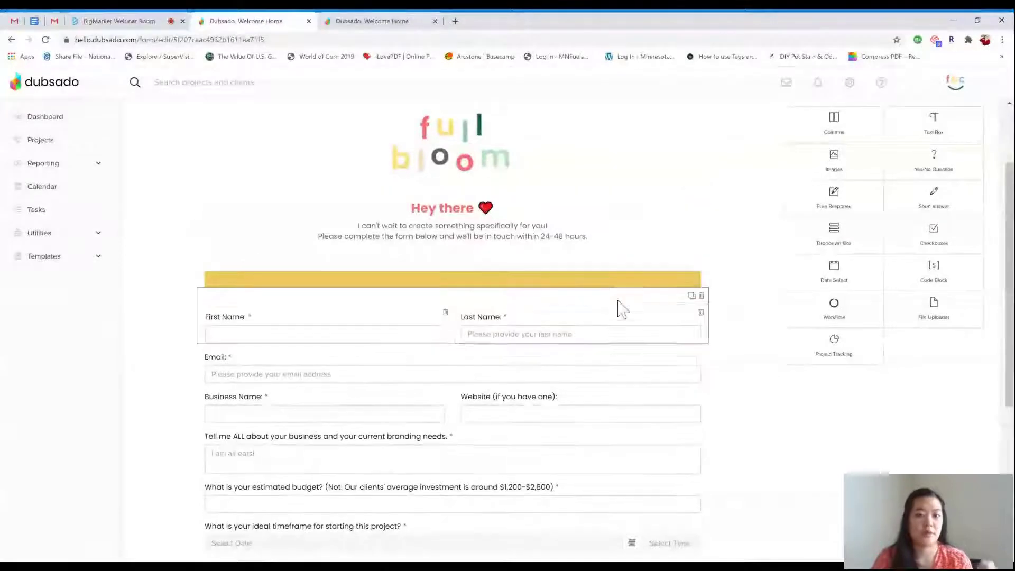
{"action": "scroll", "coordinate": [759, 249], "scroll_direction": "up", "scroll_amount": 1}
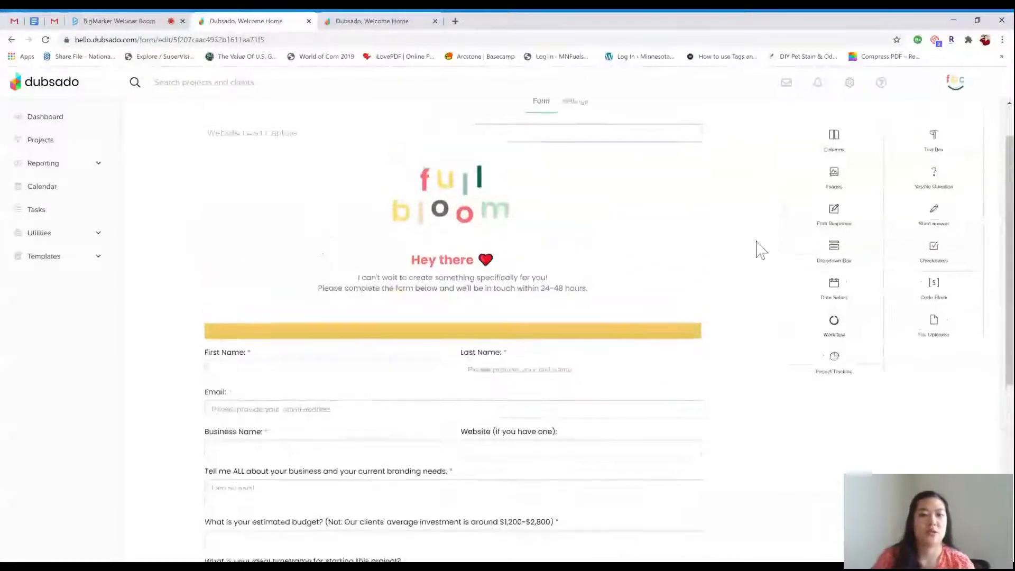
{"action": "scroll", "coordinate": [758, 248], "scroll_direction": "down", "scroll_amount": 1}
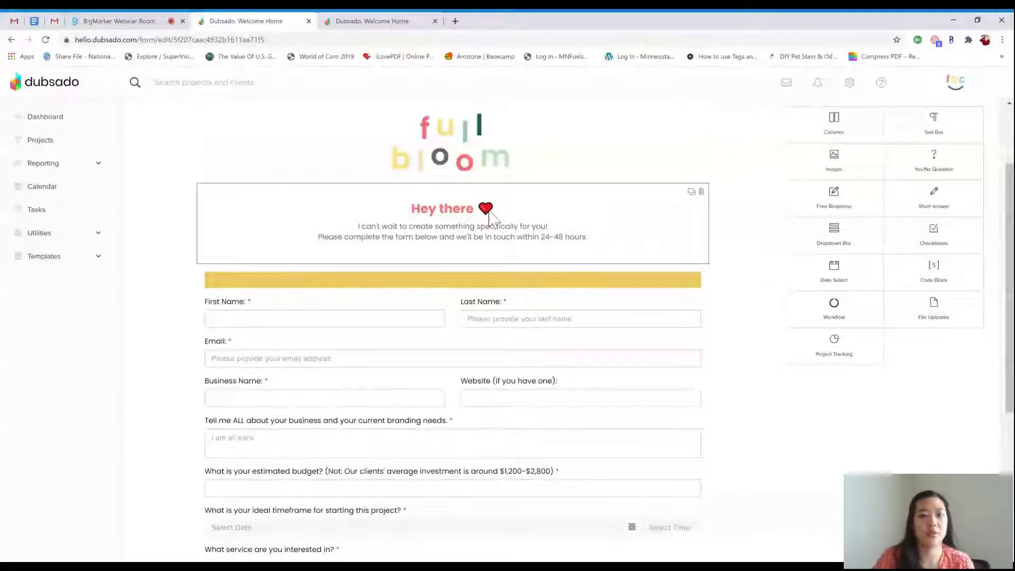
{"action": "scroll", "coordinate": [487, 214], "scroll_direction": "down", "scroll_amount": 1}
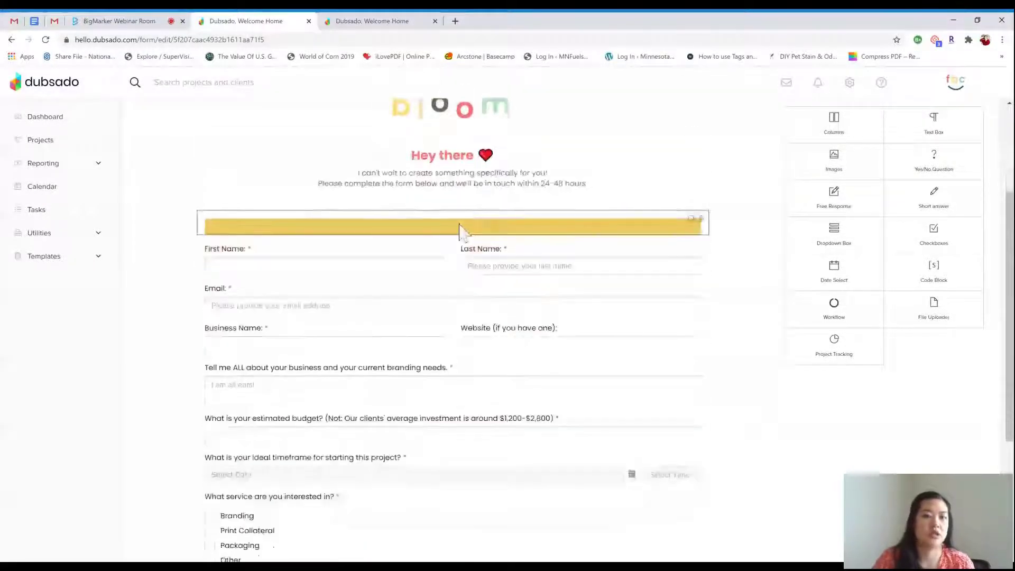
{"action": "scroll", "coordinate": [459, 227], "scroll_direction": "down", "scroll_amount": 1}
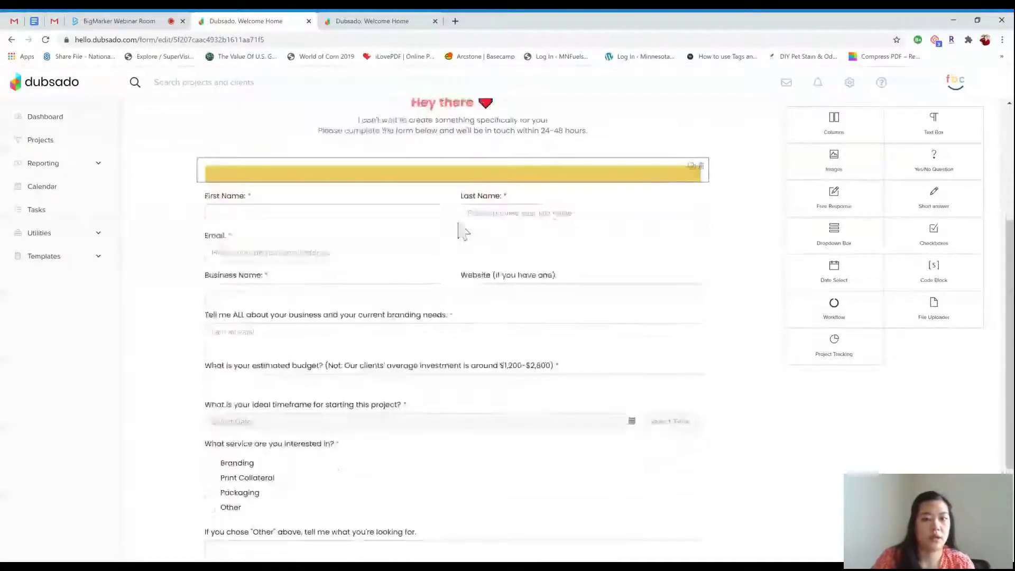
Inspect the name row's Edit Container panel, close it, and return to the form's top
{"action": "left_click", "coordinate": [443, 203]}
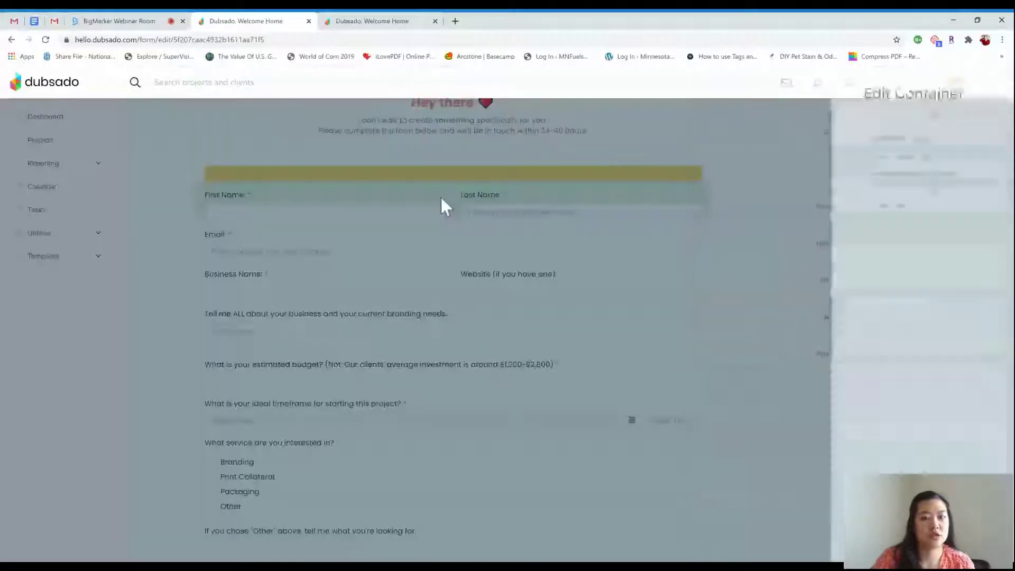
{"action": "left_click", "coordinate": [755, 240]}
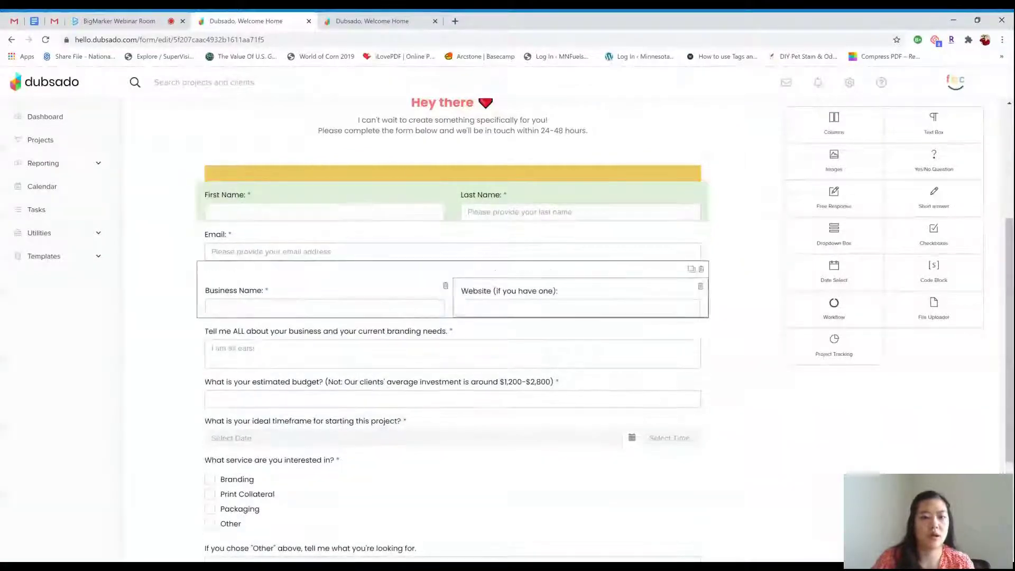
{"action": "scroll", "coordinate": [574, 296], "scroll_direction": "down", "scroll_amount": 1}
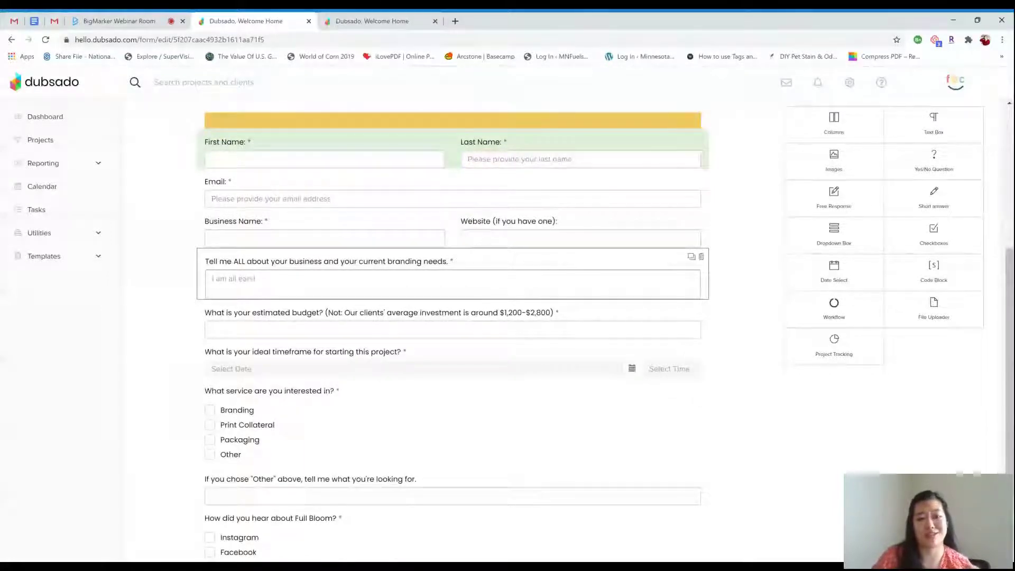
{"action": "scroll", "coordinate": [503, 321], "scroll_direction": "down", "scroll_amount": 2}
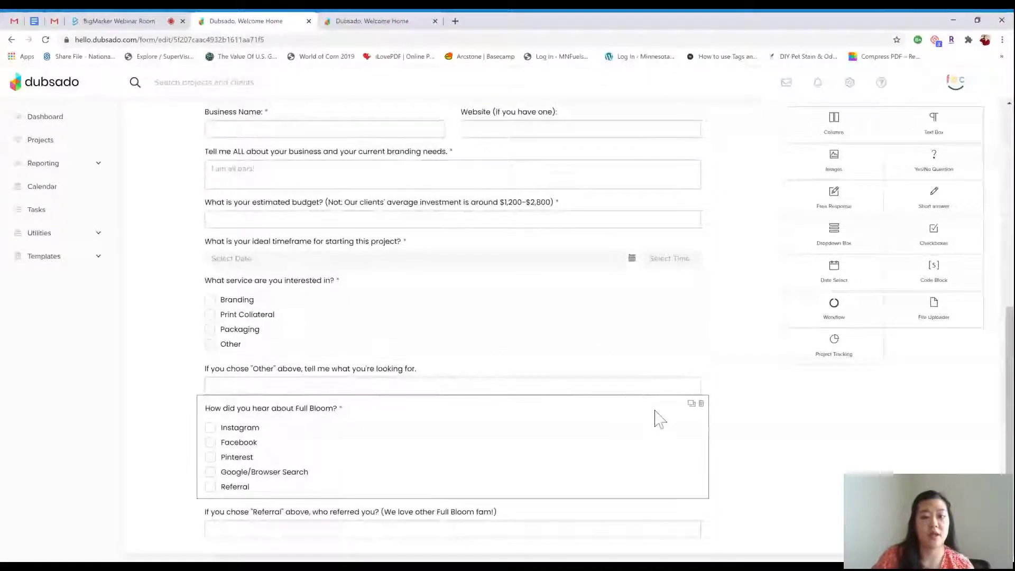
{"action": "scroll", "coordinate": [659, 417], "scroll_direction": "up", "scroll_amount": 1}
{"action": "scroll", "coordinate": [596, 342], "scroll_direction": "down", "scroll_amount": 1}
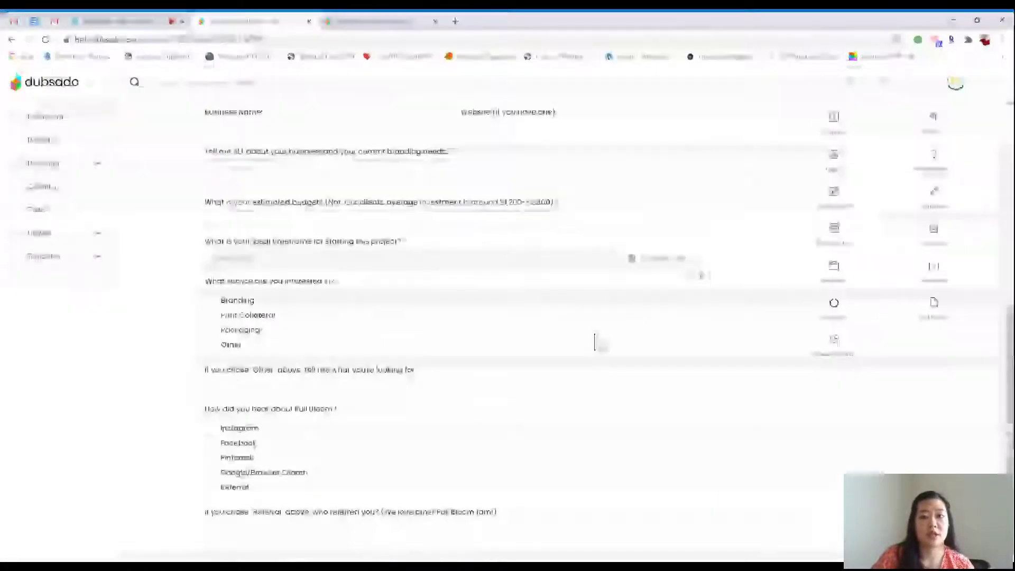
{"action": "scroll", "coordinate": [597, 342], "scroll_direction": "up", "scroll_amount": 4}
{"action": "scroll", "coordinate": [596, 341], "scroll_direction": "up", "scroll_amount": 3}
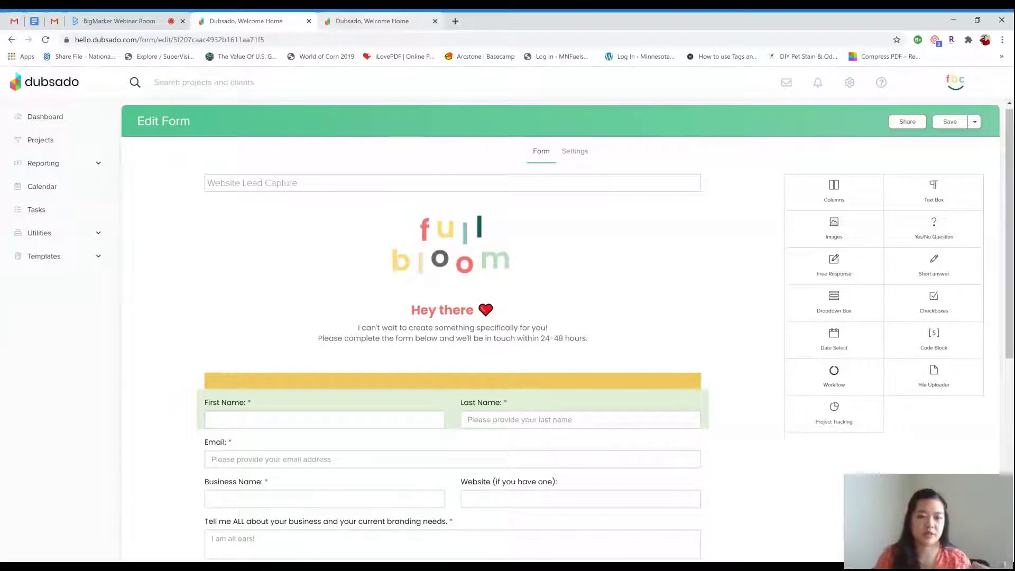
Review the New Lead workflow's steps, then go to the Canned Emails template list
{"action": "left_click", "coordinate": [386, 21]}
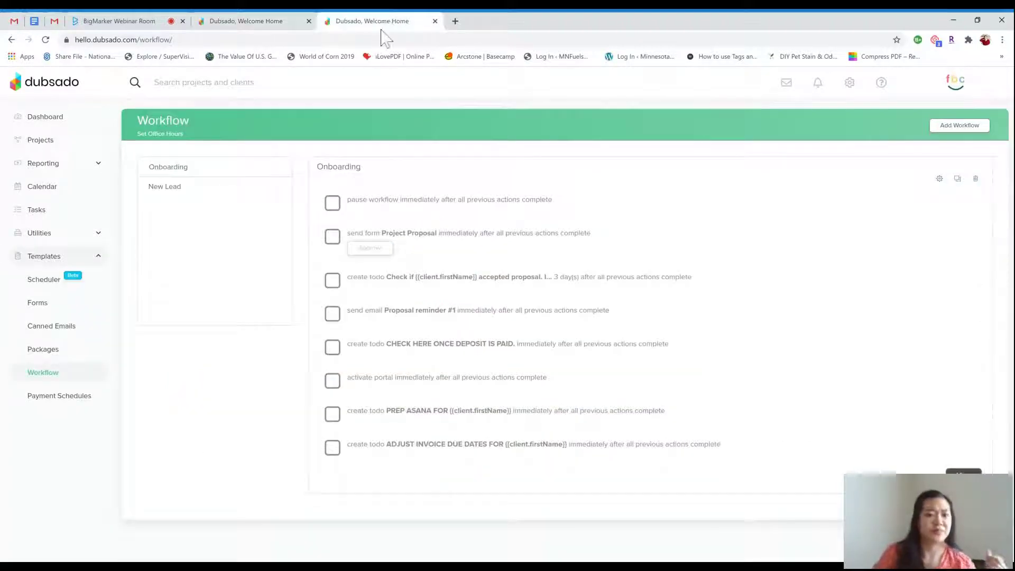
{"action": "left_click", "coordinate": [176, 192]}
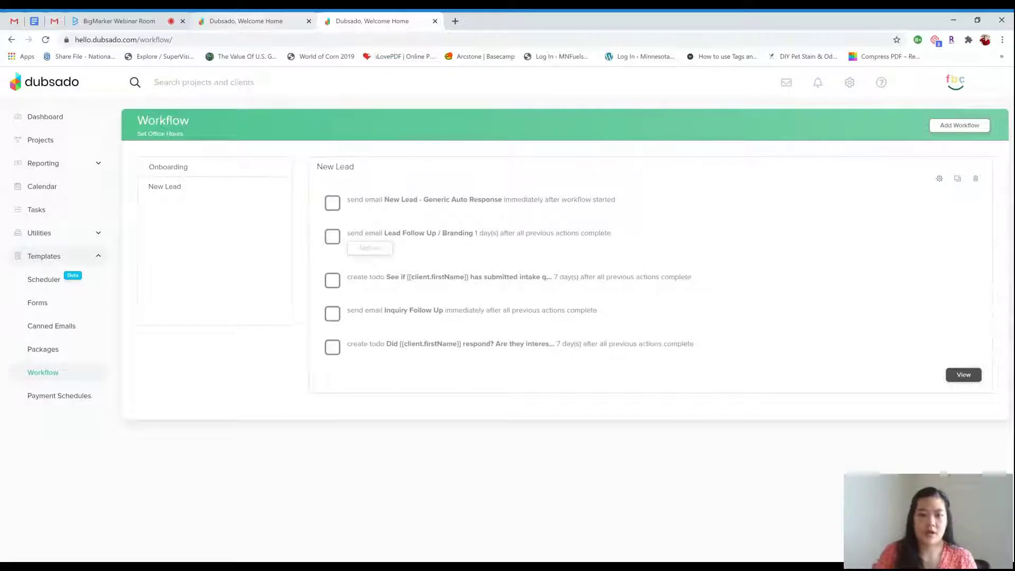
{"action": "left_click", "coordinate": [55, 329]}
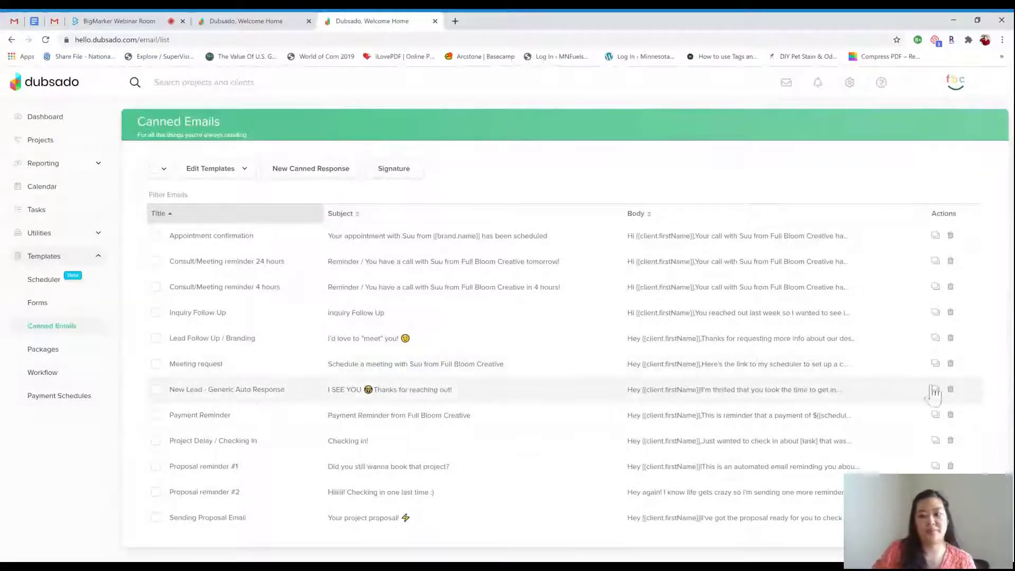
Open the New Lead - Generic Auto Response email and inspect its first-name greeting field
{"action": "left_click", "coordinate": [344, 390]}
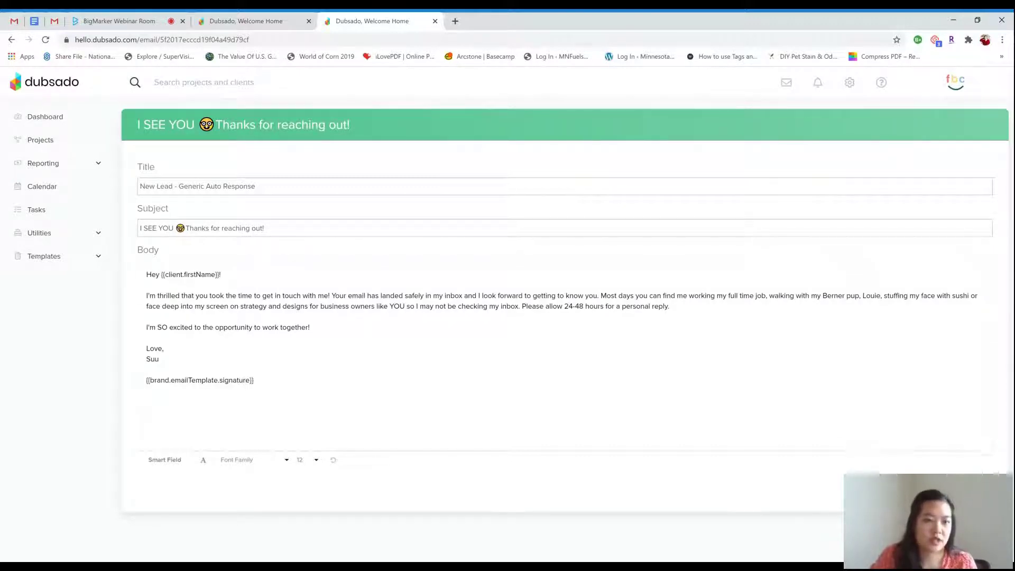
{"action": "left_click_drag", "start_coordinate": [161, 275], "coordinate": [216, 275]}
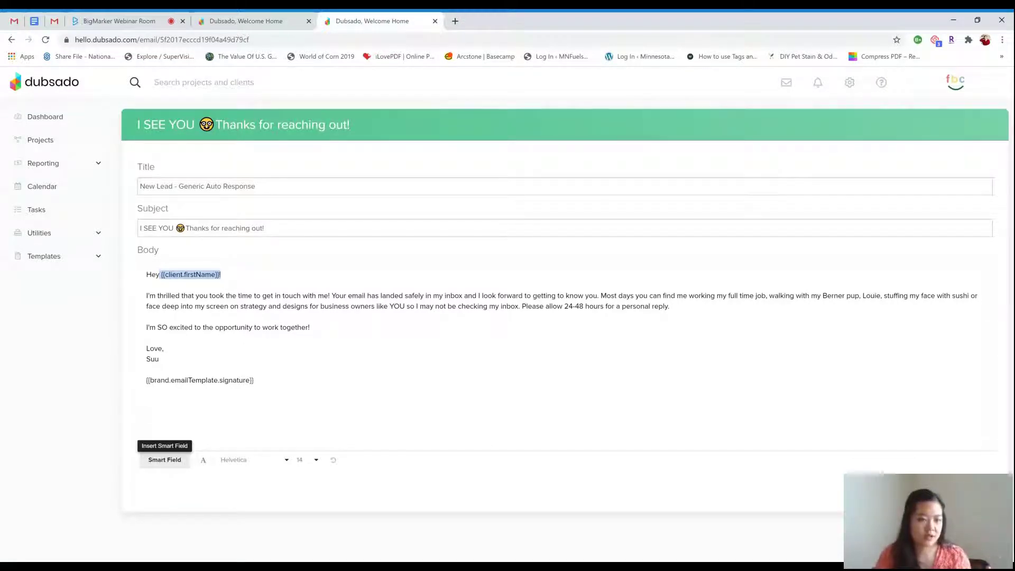
{"action": "left_click", "coordinate": [147, 285]}
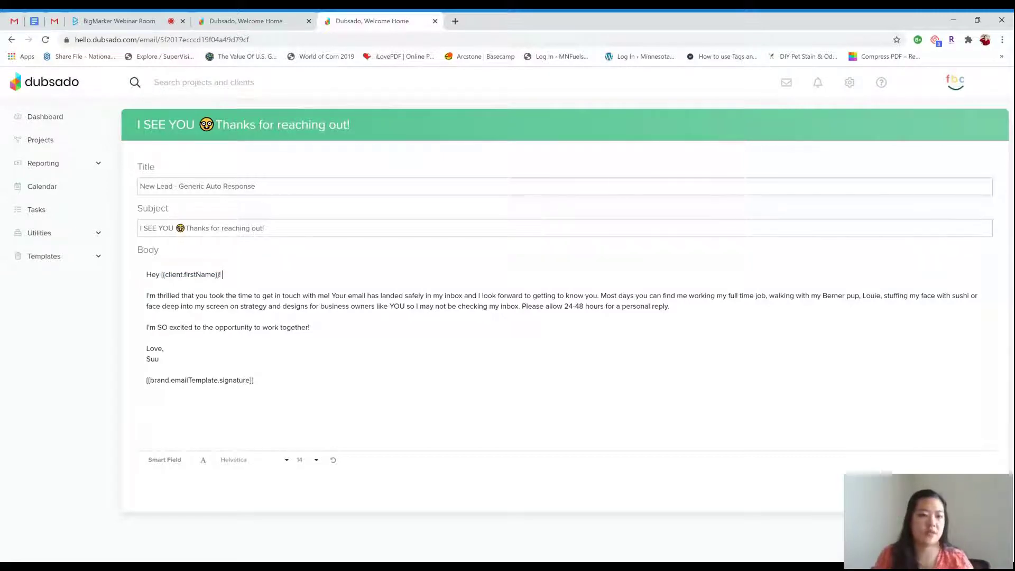
Insert the Client > Full Name smart field into the greeting, then delete it again
{"action": "left_click", "coordinate": [182, 466]}
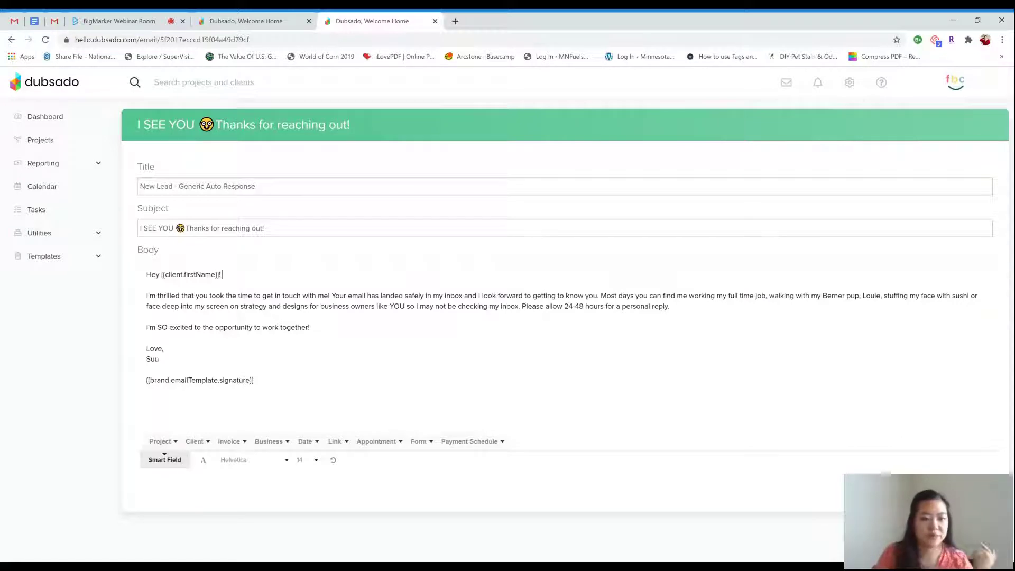
{"action": "left_click", "coordinate": [195, 442]}
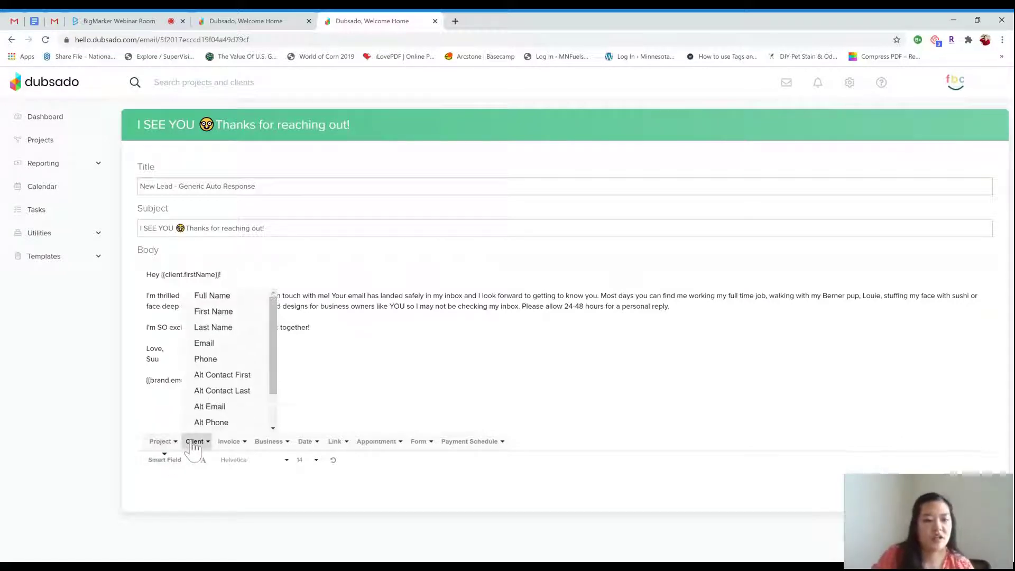
{"action": "left_click", "coordinate": [240, 300]}
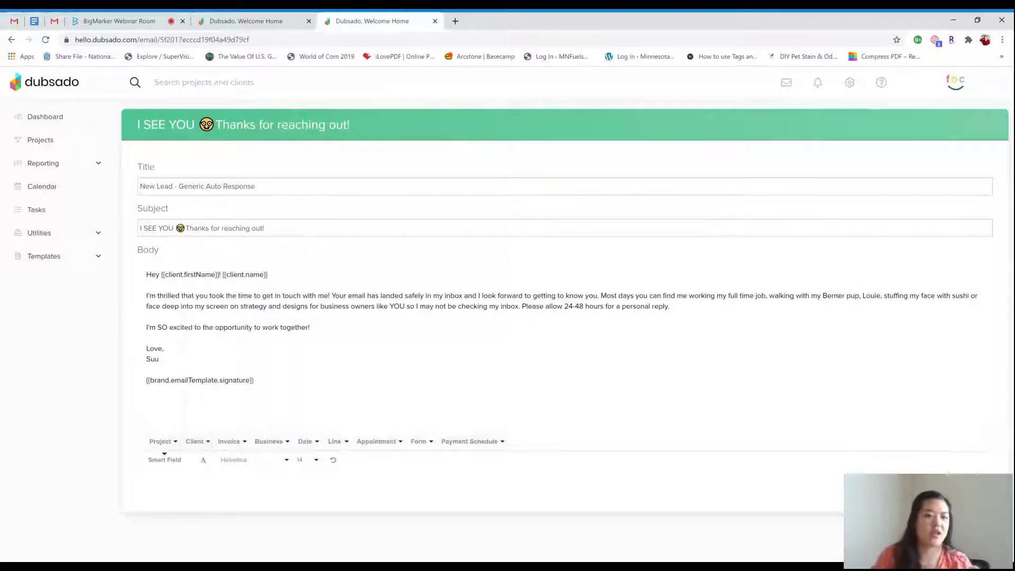
{"action": "key", "text": "shift+Left"}
{"action": "key", "text": "shift+Left"}
{"action": "key", "text": "shift+Left"}
{"action": "key", "text": "shift+Left"}
{"action": "key", "text": "shift+Left"}
{"action": "key", "text": "shift+Left"}
{"action": "key", "text": "shift+Left"}
{"action": "key", "text": "shift+Left"}
{"action": "key", "text": "shift+Left"}
{"action": "key", "text": "shift+Left"}
{"action": "key", "text": "shift+Left"}
{"action": "key", "text": "shift+Left"}
{"action": "key", "text": "shift+Left"}
{"action": "key", "text": "shift+Left"}
{"action": "key", "text": "shift+Left"}
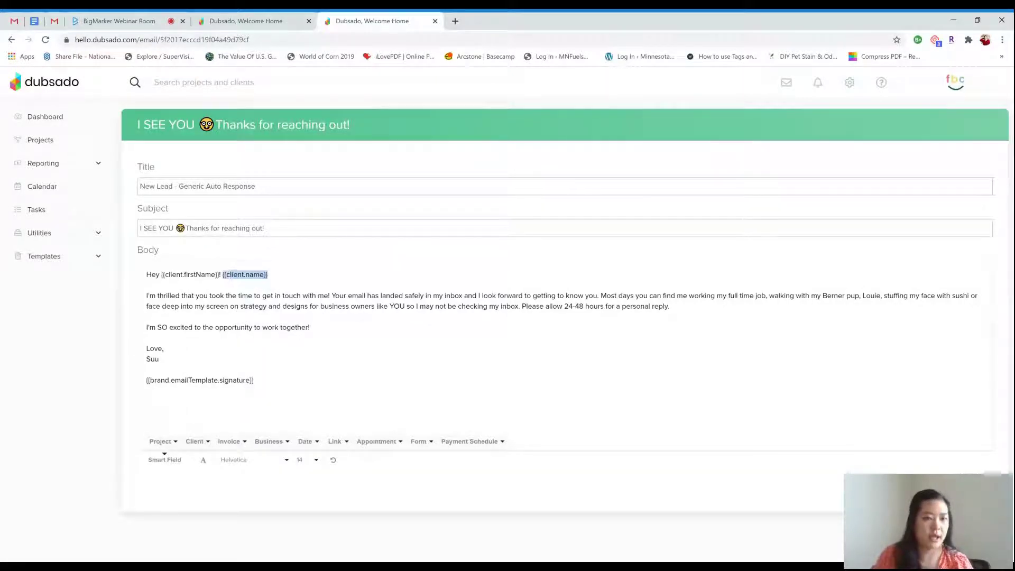
{"action": "key", "text": "BackSpace"}
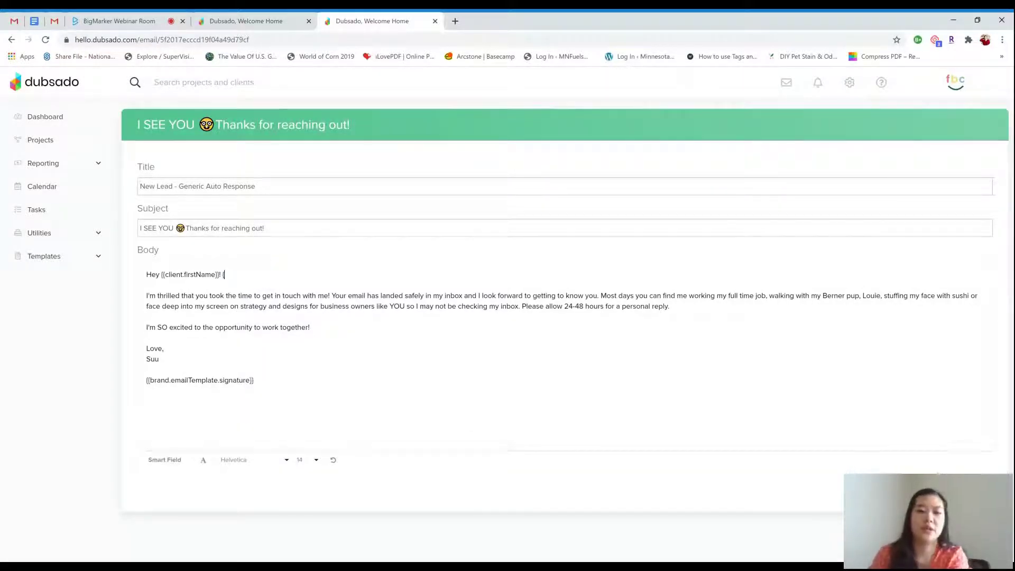
{"action": "left_click", "coordinate": [184, 466]}
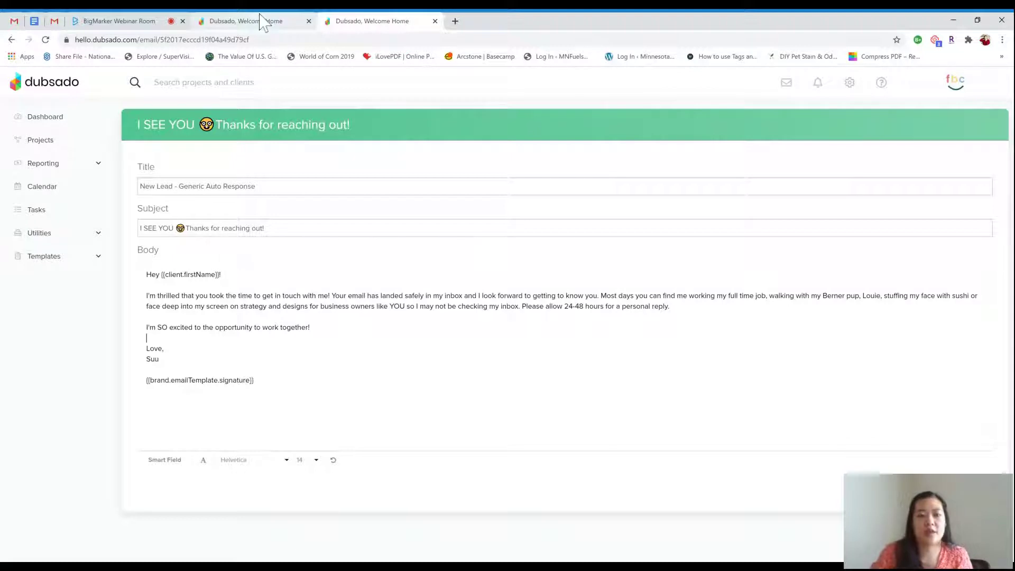
{"action": "left_click", "coordinate": [95, 257]}
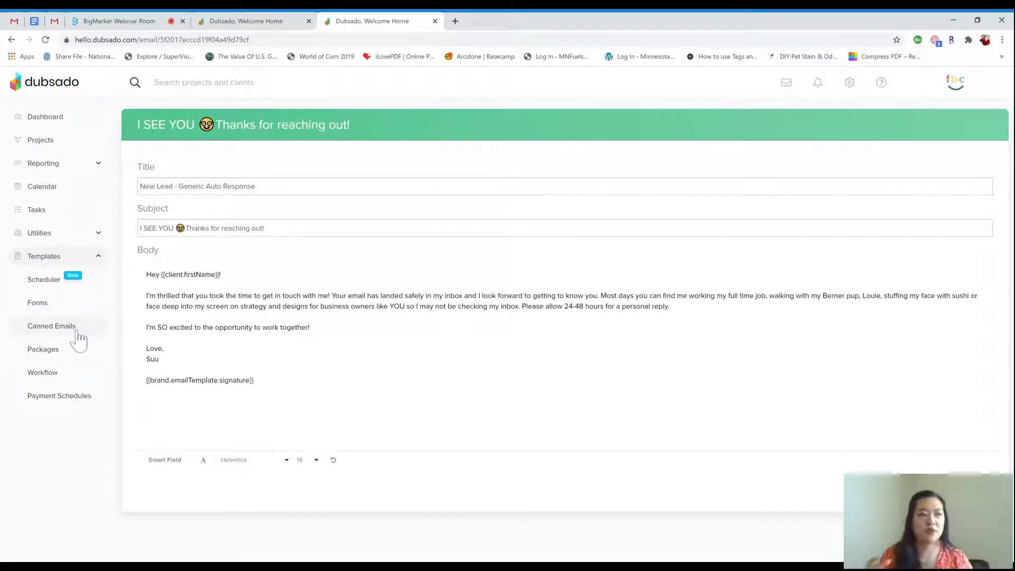
Glance at the New Lead workflow's actions, then return to the Canned Emails list
{"action": "left_click", "coordinate": [61, 373]}
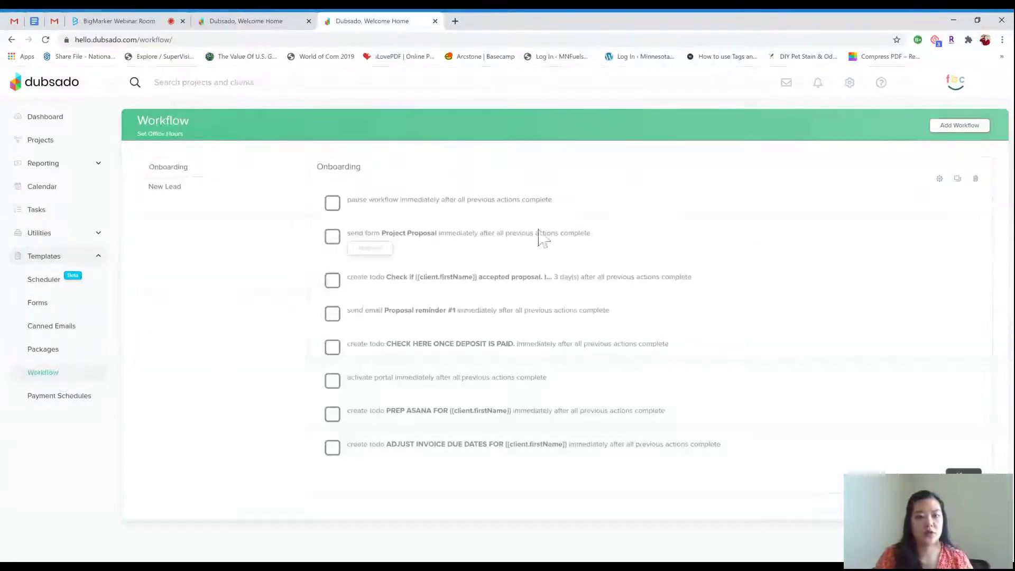
{"action": "left_click", "coordinate": [192, 190]}
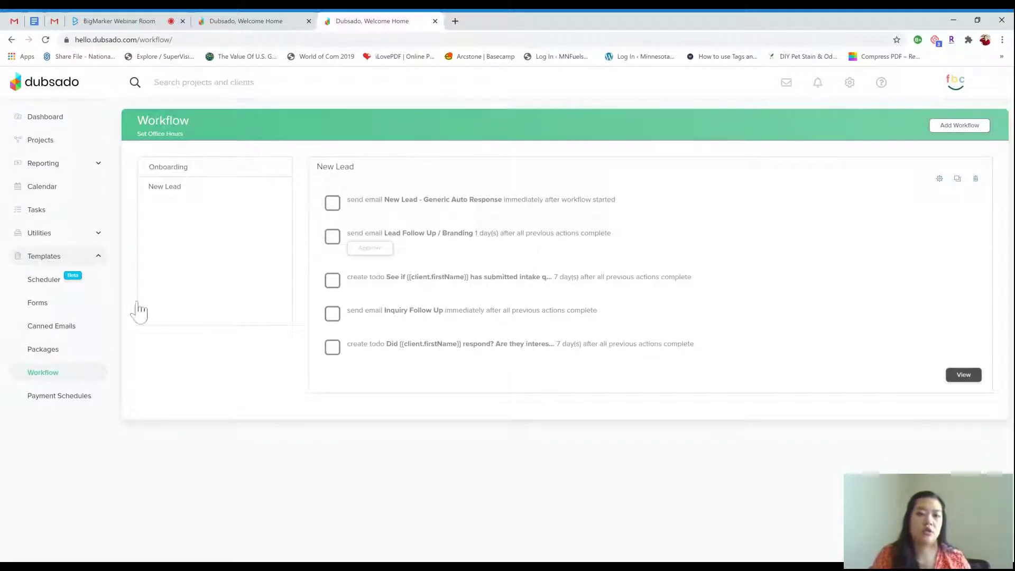
{"action": "left_click", "coordinate": [73, 329]}
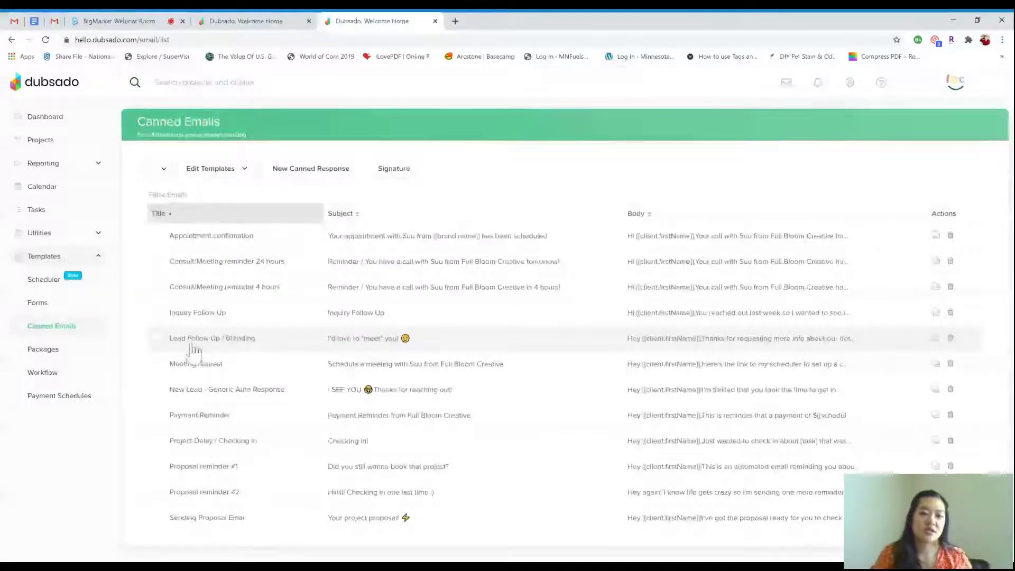
Open the Lead Follow Up / Branding email and highlight its bracketed question and answers placeholder lines
{"action": "left_click", "coordinate": [243, 344]}
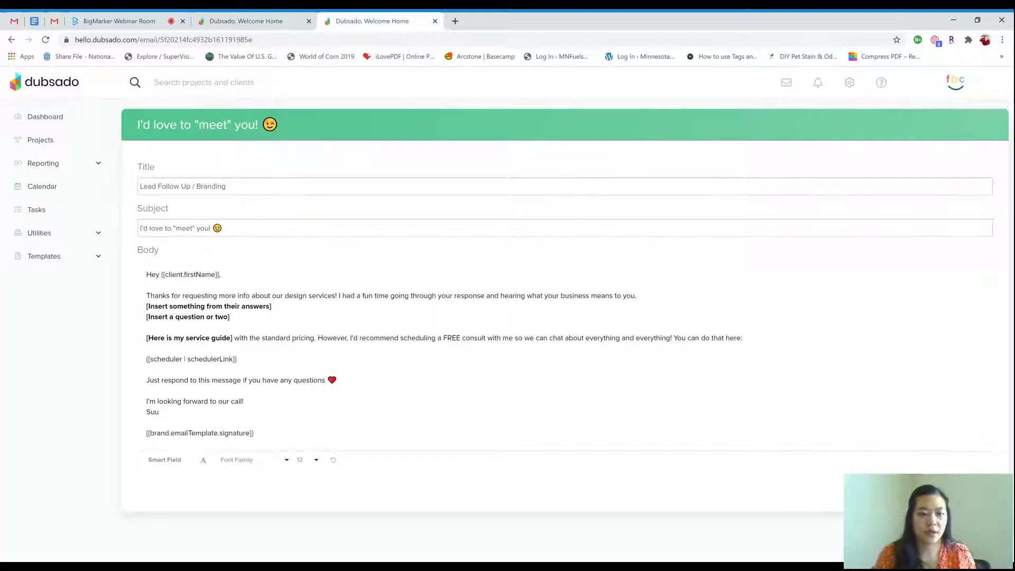
{"action": "left_click_drag", "start_coordinate": [230, 317], "coordinate": [147, 306]}
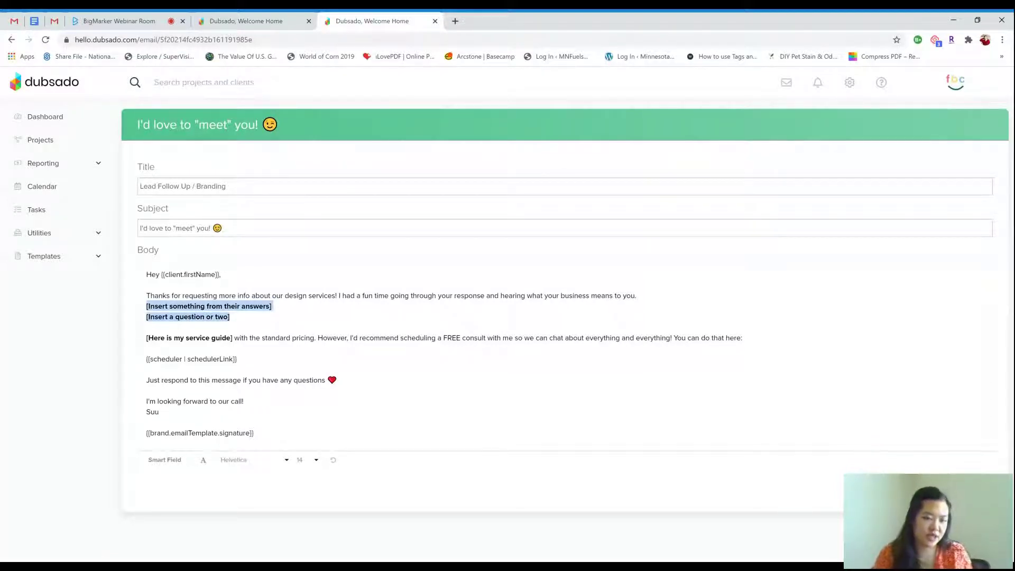
{"action": "left_click", "coordinate": [230, 317]}
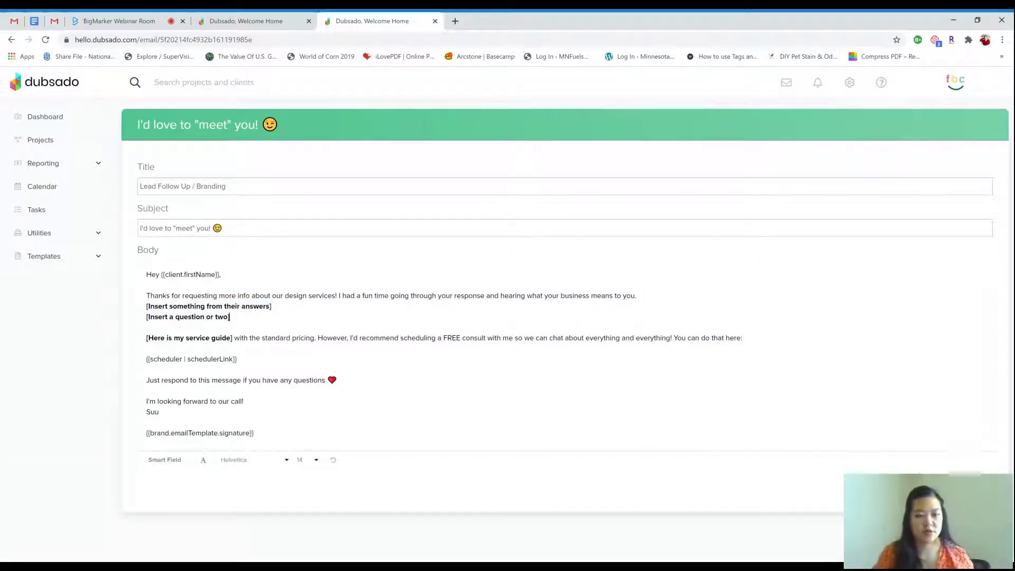
{"action": "left_click_drag", "start_coordinate": [272, 306], "coordinate": [147, 306]}
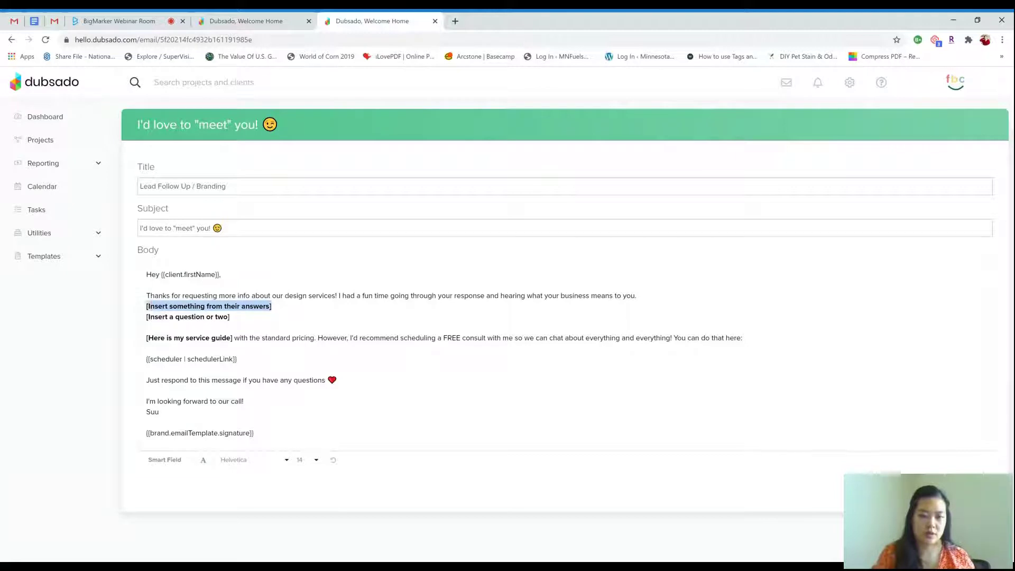
{"action": "left_click_drag", "start_coordinate": [230, 317], "coordinate": [155, 317]}
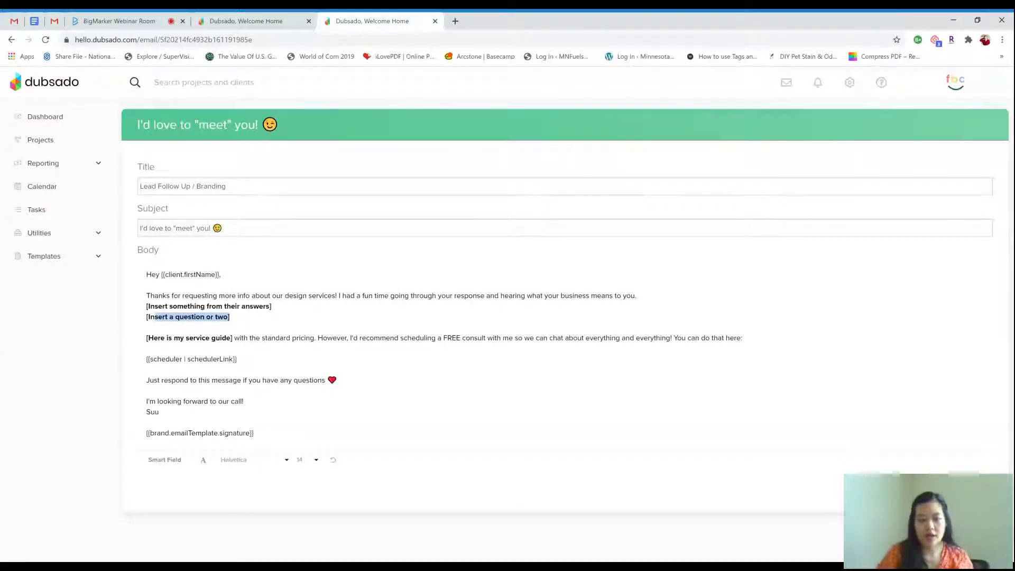
{"action": "left_click", "coordinate": [236, 359]}
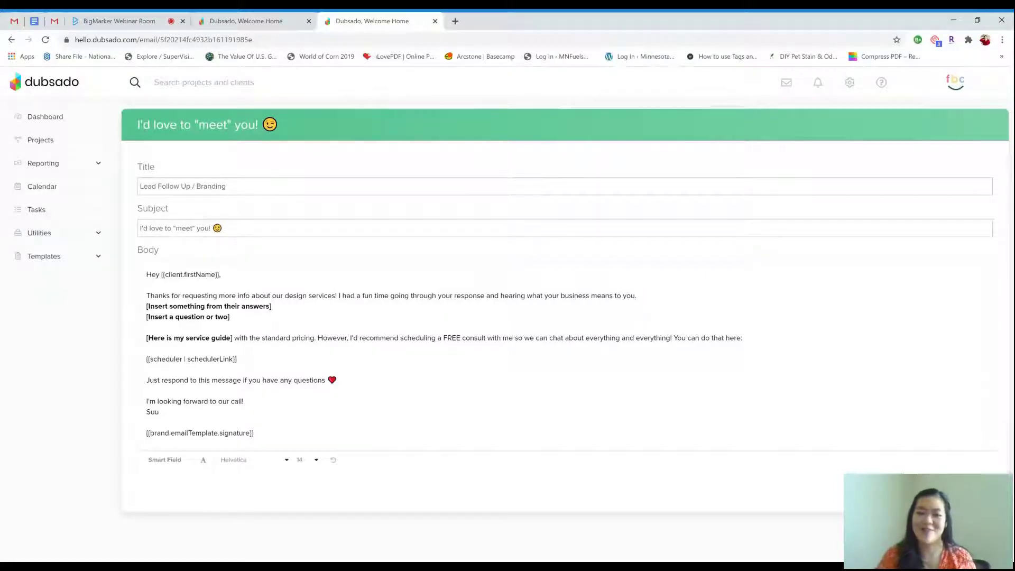
Select the New Lead workflow under Templates > Workflow and open it in the editor
{"action": "left_click", "coordinate": [98, 257]}
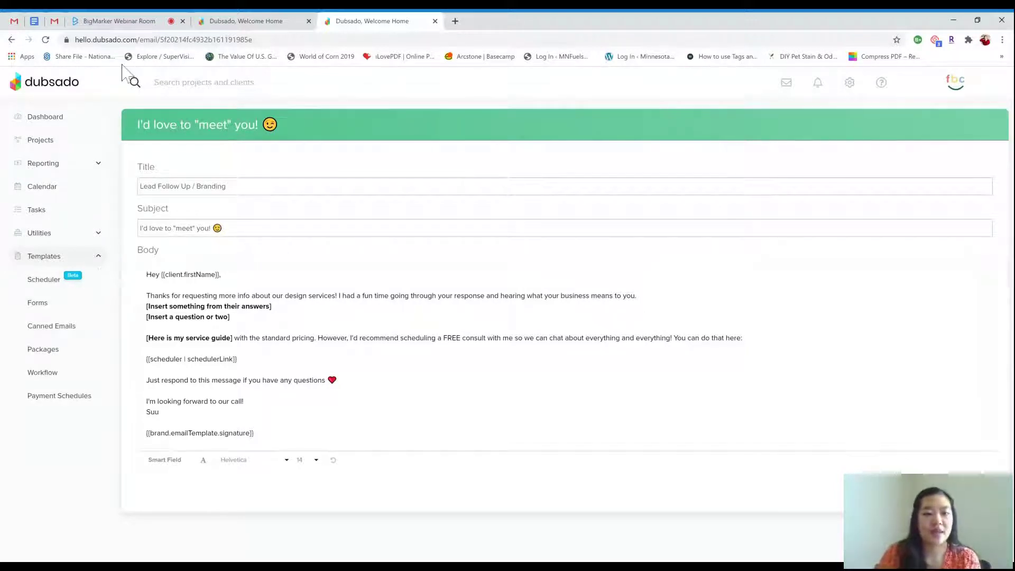
{"action": "left_click", "coordinate": [53, 375]}
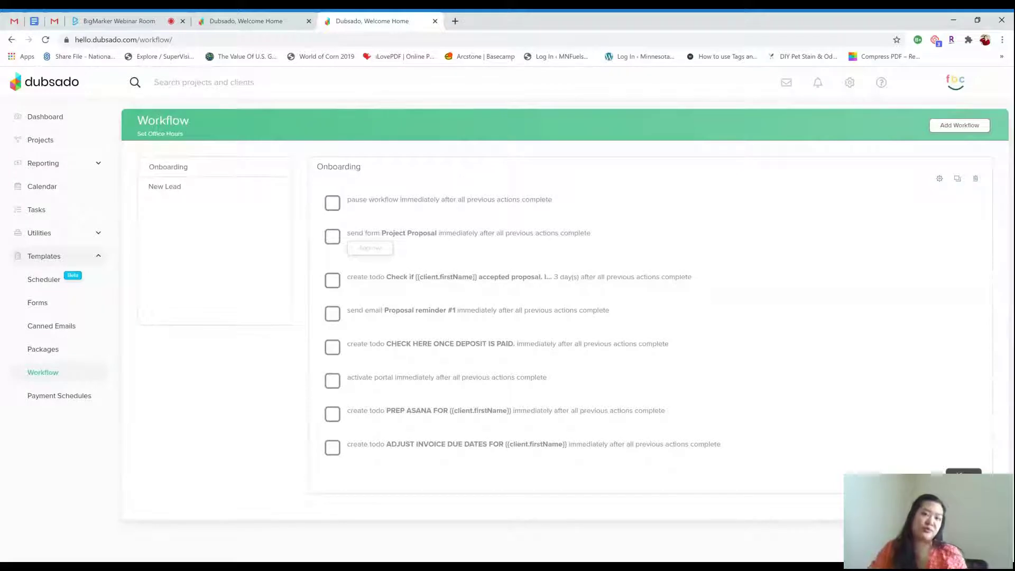
{"action": "left_click", "coordinate": [173, 188]}
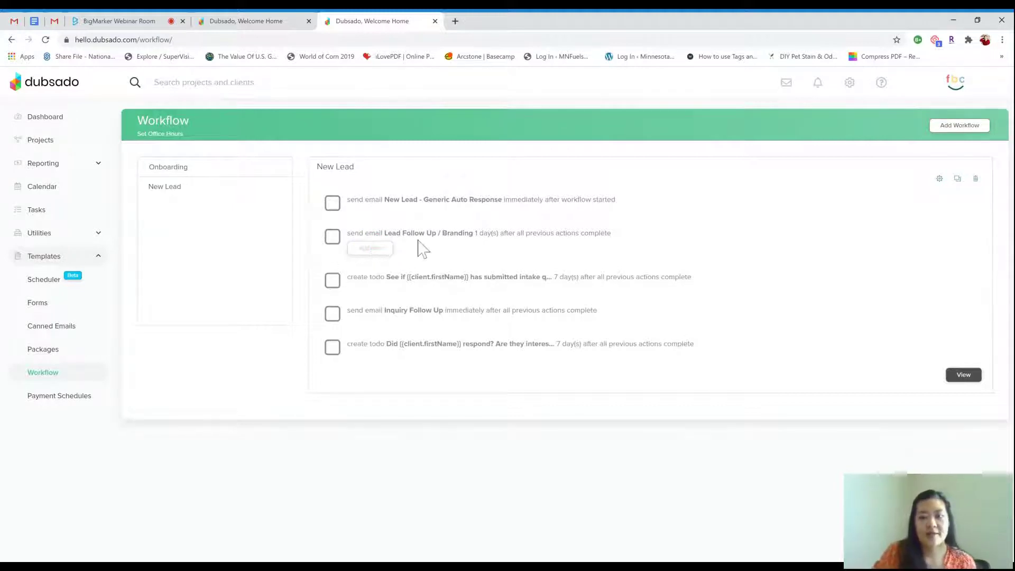
{"action": "left_click", "coordinate": [939, 180]}
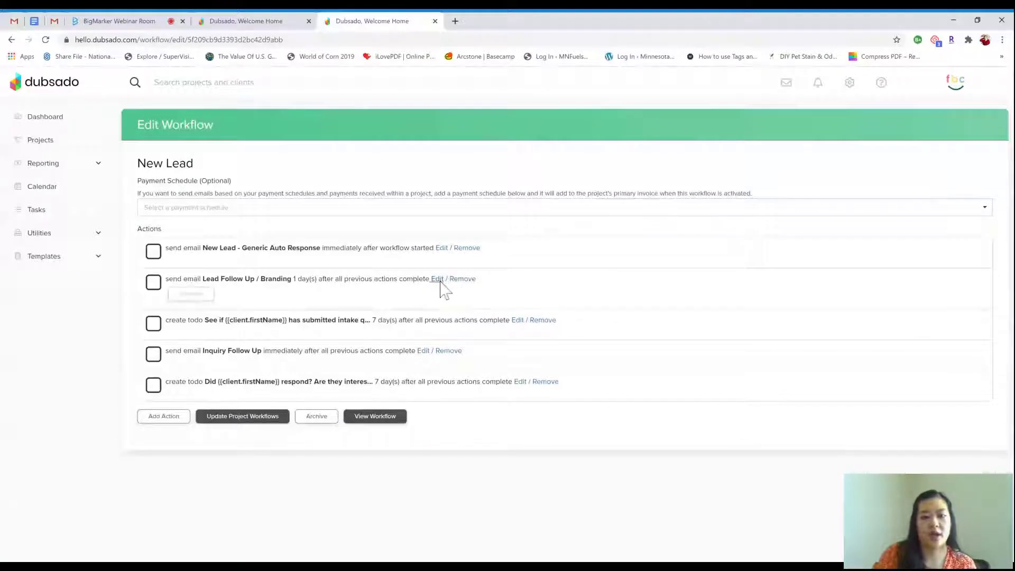
{"action": "left_click", "coordinate": [439, 280]}
{"action": "scroll", "coordinate": [402, 248], "scroll_direction": "down", "scroll_amount": 1}
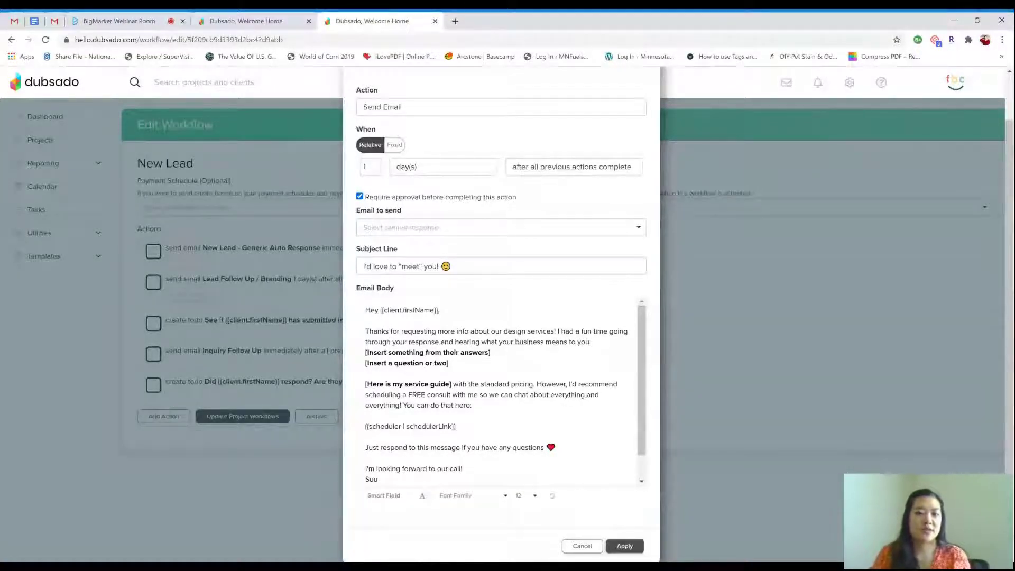
{"action": "left_click_drag", "start_coordinate": [449, 363], "coordinate": [365, 352]}
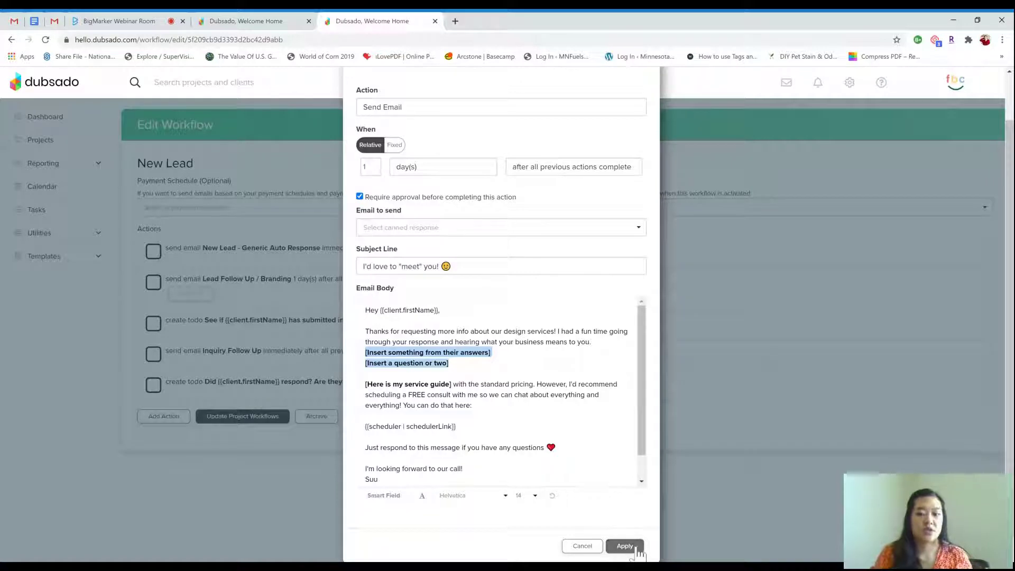
{"action": "scroll", "coordinate": [638, 241], "scroll_direction": "down", "scroll_amount": 1}
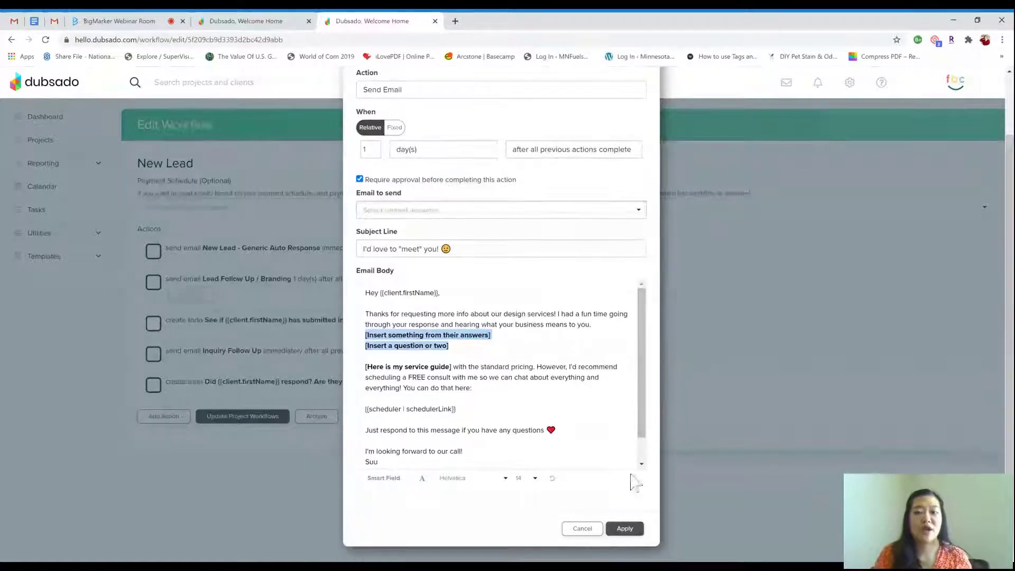
{"action": "left_click", "coordinate": [582, 529]}
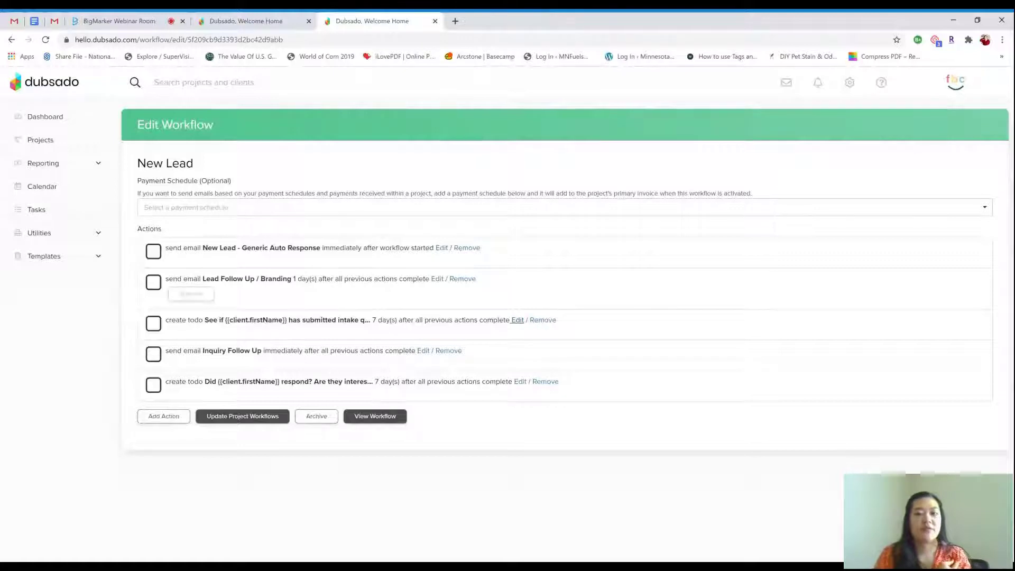
{"action": "left_click", "coordinate": [518, 321]}
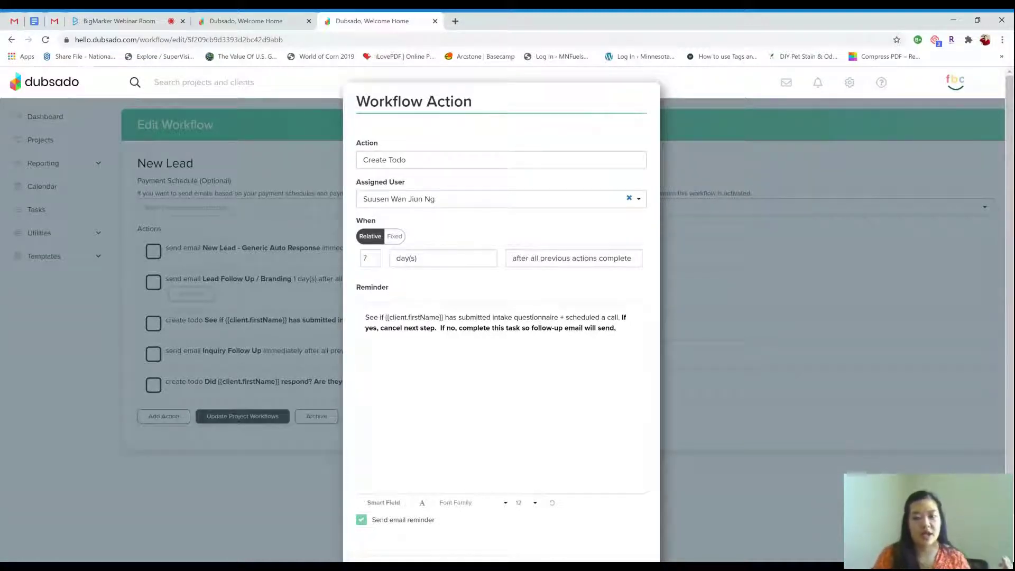
{"action": "scroll", "coordinate": [616, 487], "scroll_direction": "down", "scroll_amount": 1}
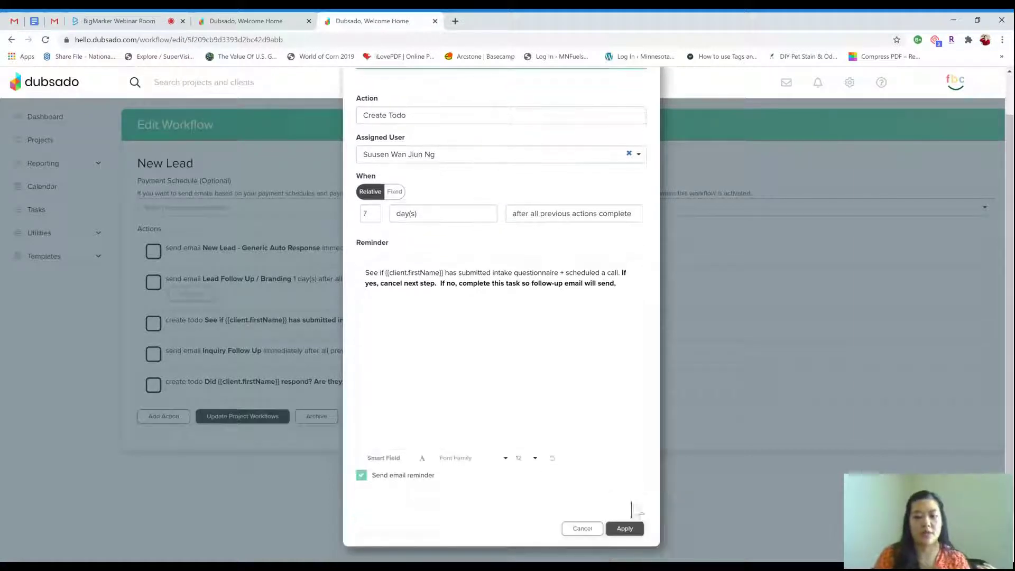
{"action": "left_click", "coordinate": [582, 528]}
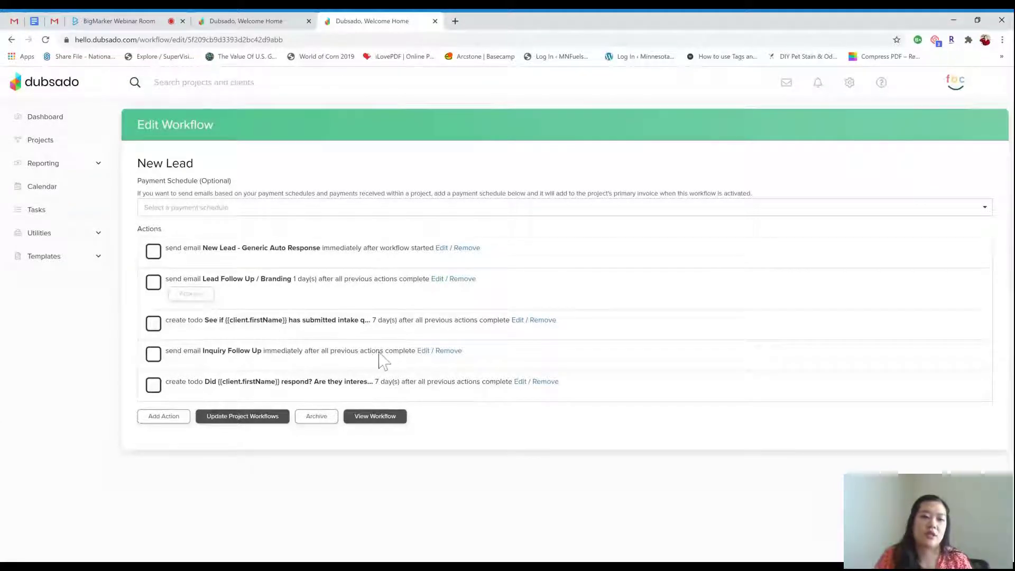
Inspect the Inquiry Follow Up email action's scheduler link line, then cancel without saving
{"action": "left_click", "coordinate": [423, 351]}
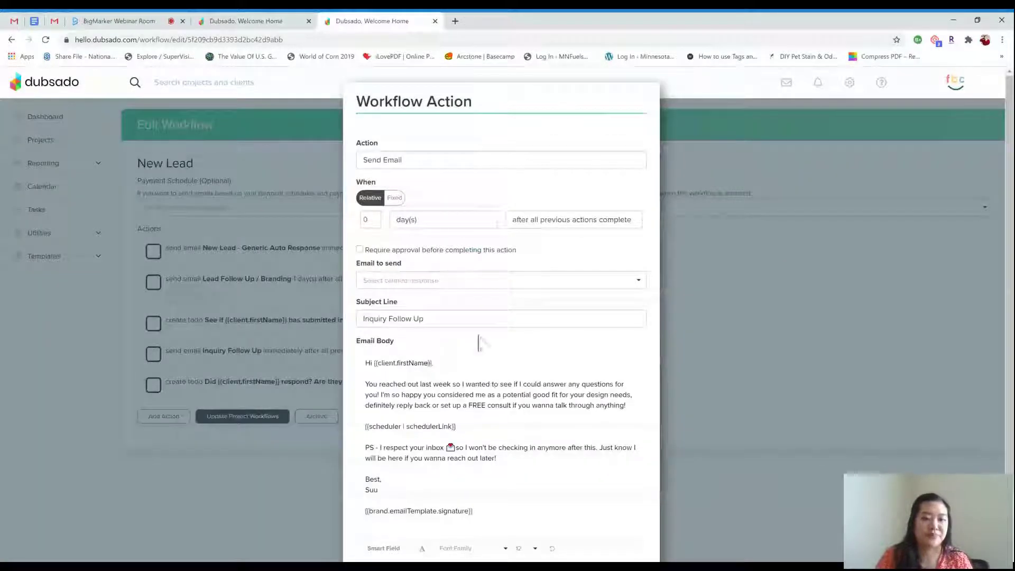
{"action": "scroll", "coordinate": [452, 379], "scroll_direction": "down", "scroll_amount": 2}
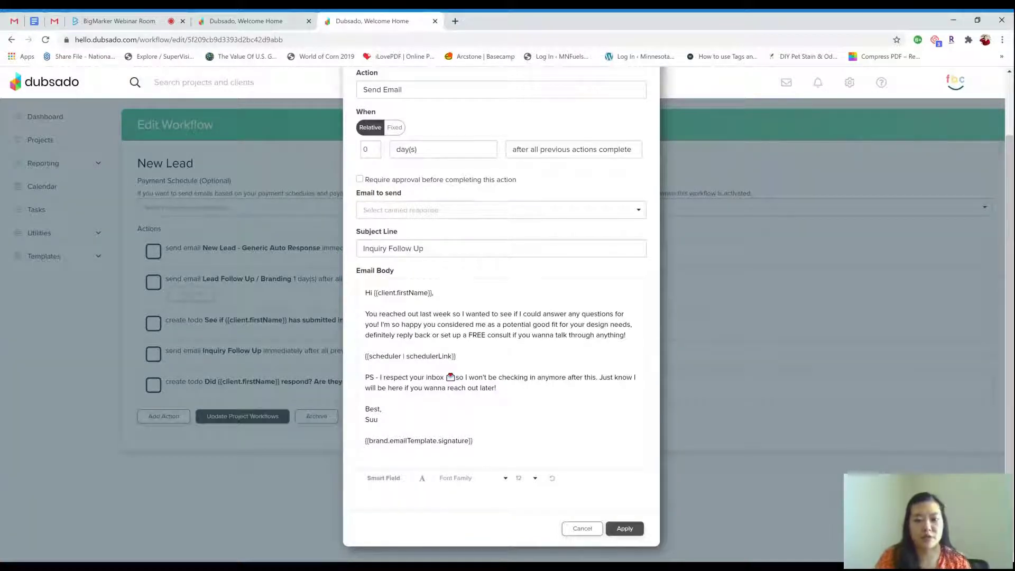
{"action": "triple_click", "coordinate": [347, 355]}
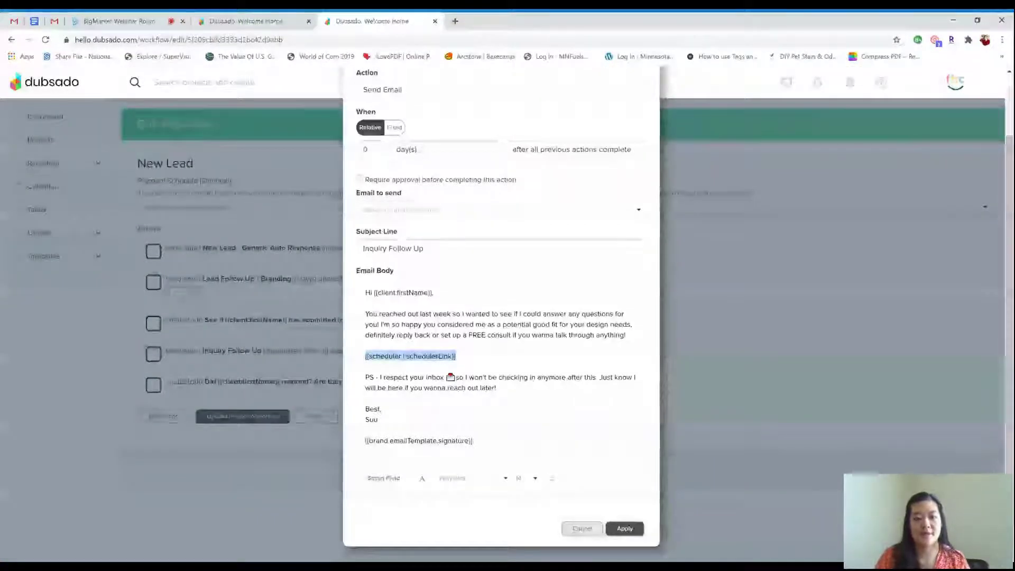
{"action": "left_click", "coordinate": [586, 530]}
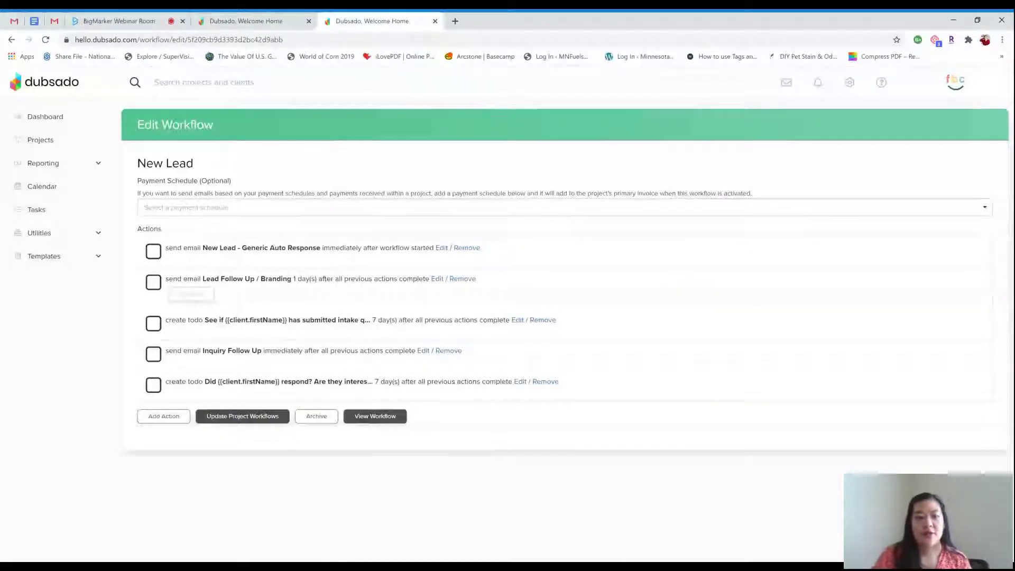
Inspect the final 7-day did-they-respond to-do action, then cancel without saving
{"action": "left_click", "coordinate": [520, 382]}
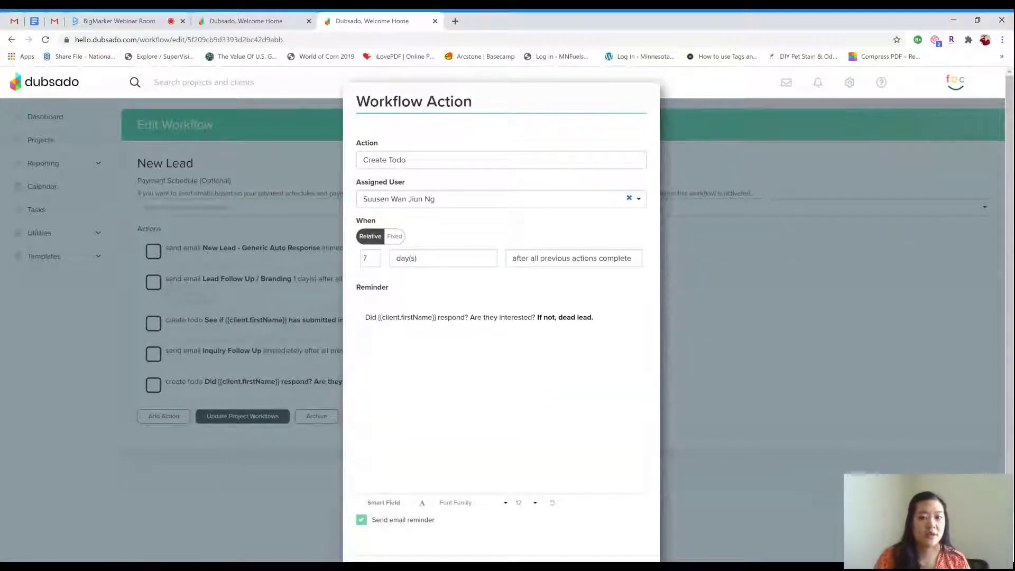
{"action": "scroll", "coordinate": [617, 550], "scroll_direction": "down", "scroll_amount": 2}
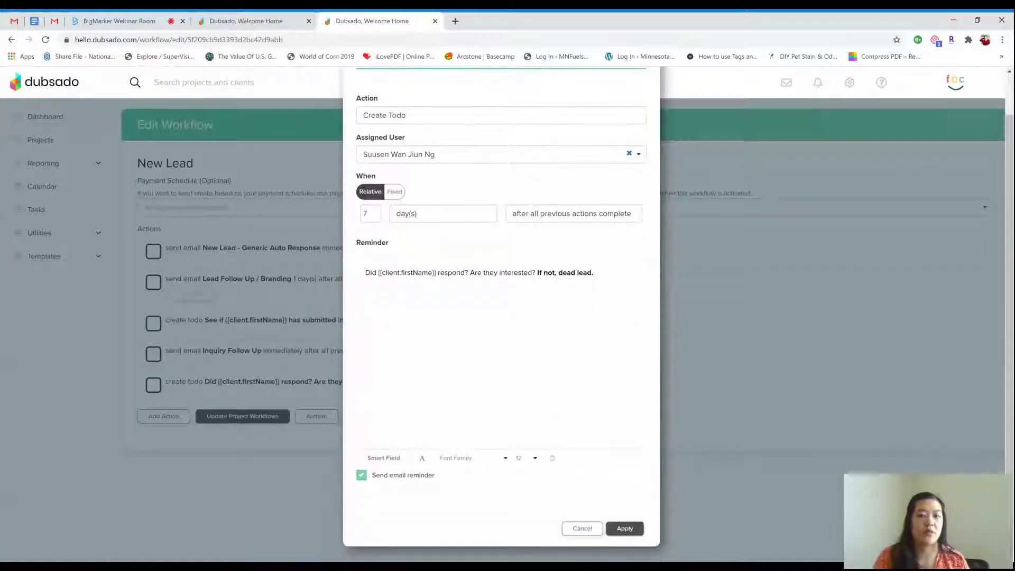
{"action": "left_click", "coordinate": [579, 532]}
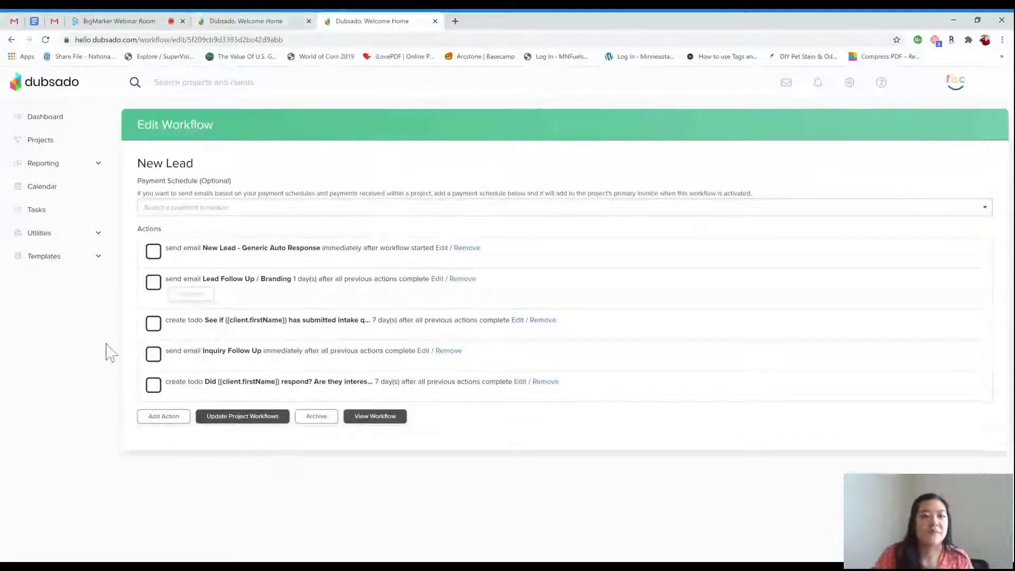
{"action": "left_click", "coordinate": [99, 263]}
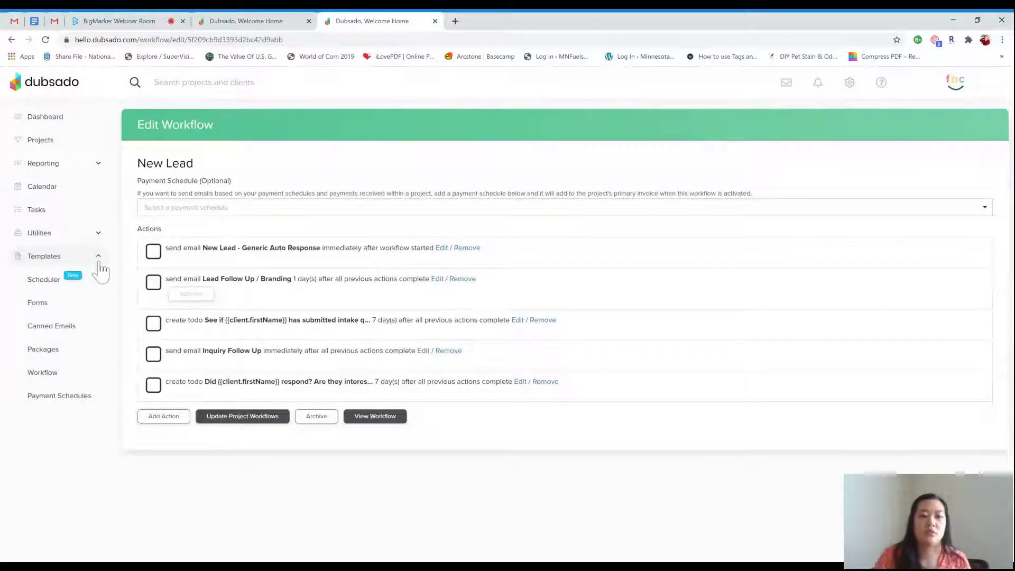
Set the Existing Client Call appointment duration to a custom 45 minutes
{"action": "left_click", "coordinate": [64, 291]}
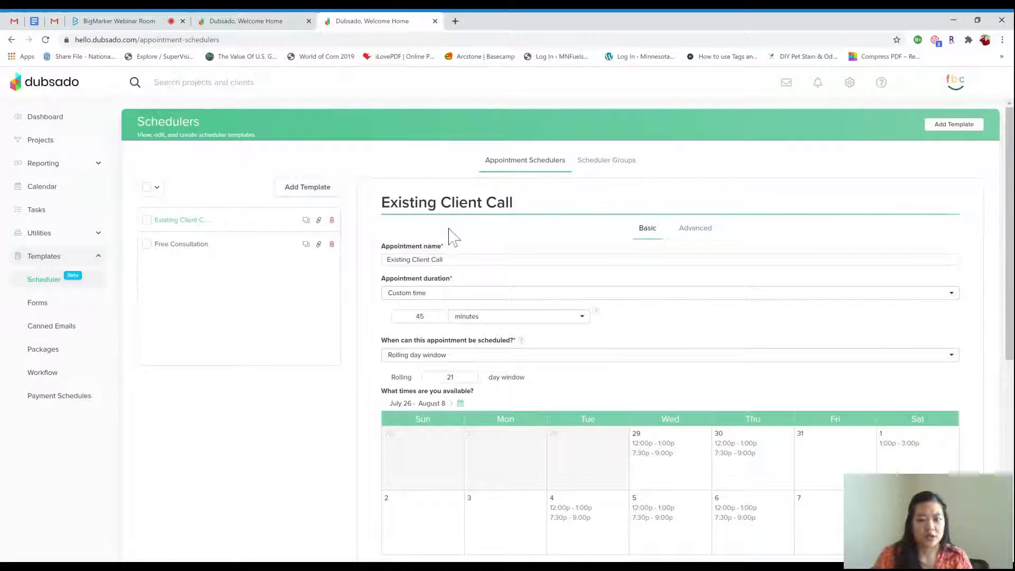
{"action": "scroll", "coordinate": [449, 237], "scroll_direction": "down", "scroll_amount": 1}
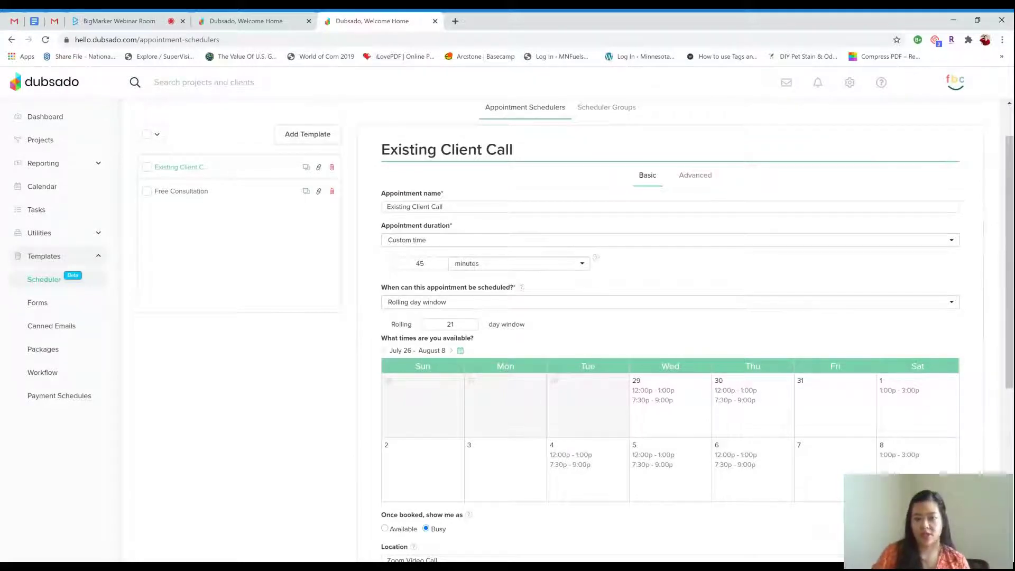
{"action": "scroll", "coordinate": [460, 186], "scroll_direction": "down", "scroll_amount": 1}
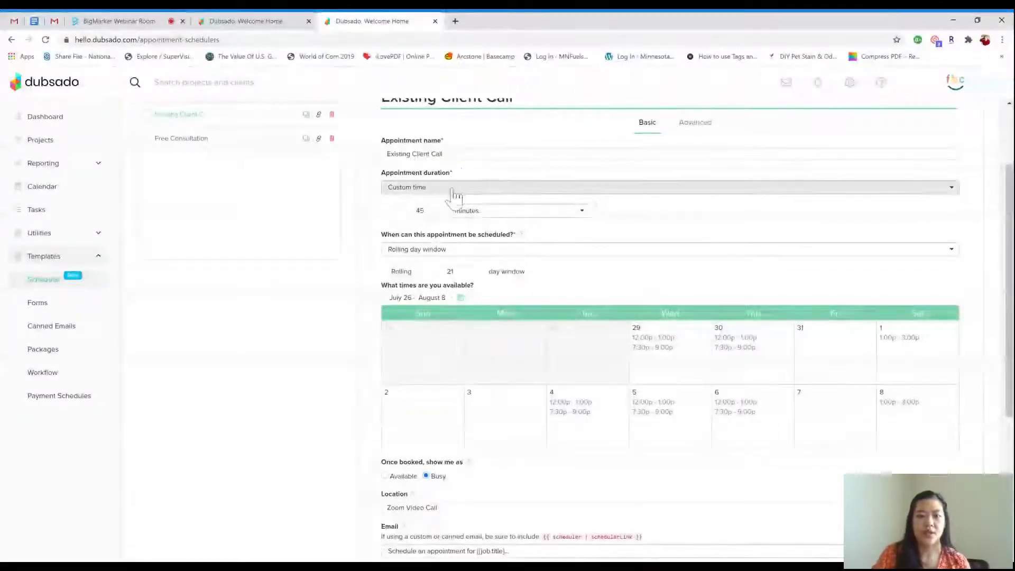
{"action": "left_click", "coordinate": [451, 191]}
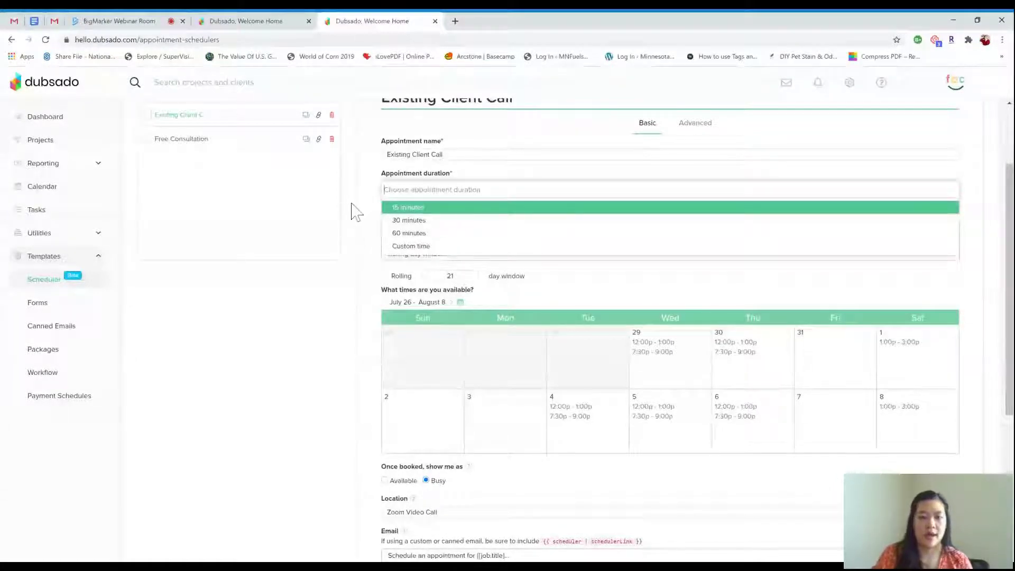
{"action": "left_click", "coordinate": [368, 201]}
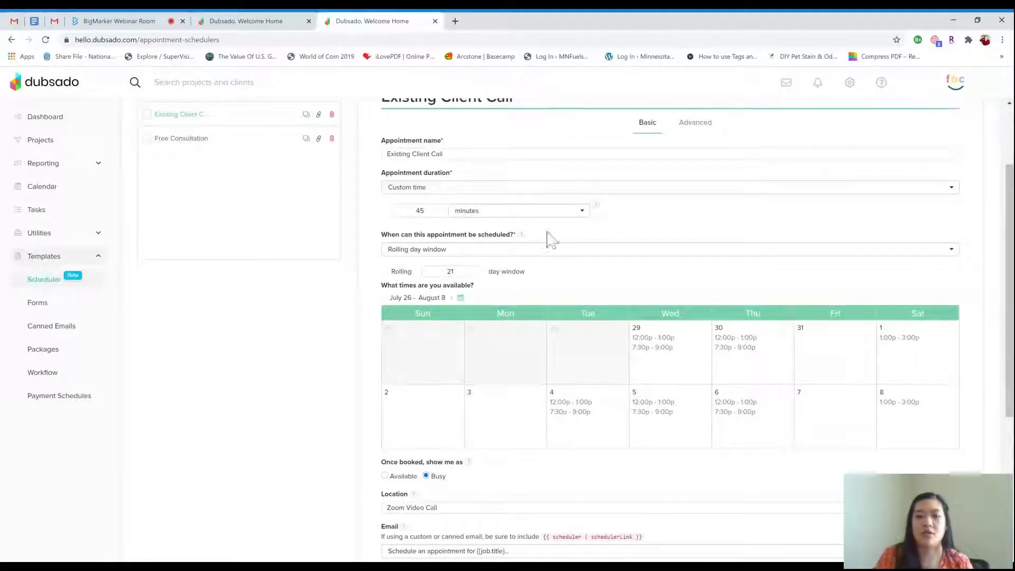
Set bookings to a rolling day window, after briefly trying a fixed date range
{"action": "left_click", "coordinate": [512, 253]}
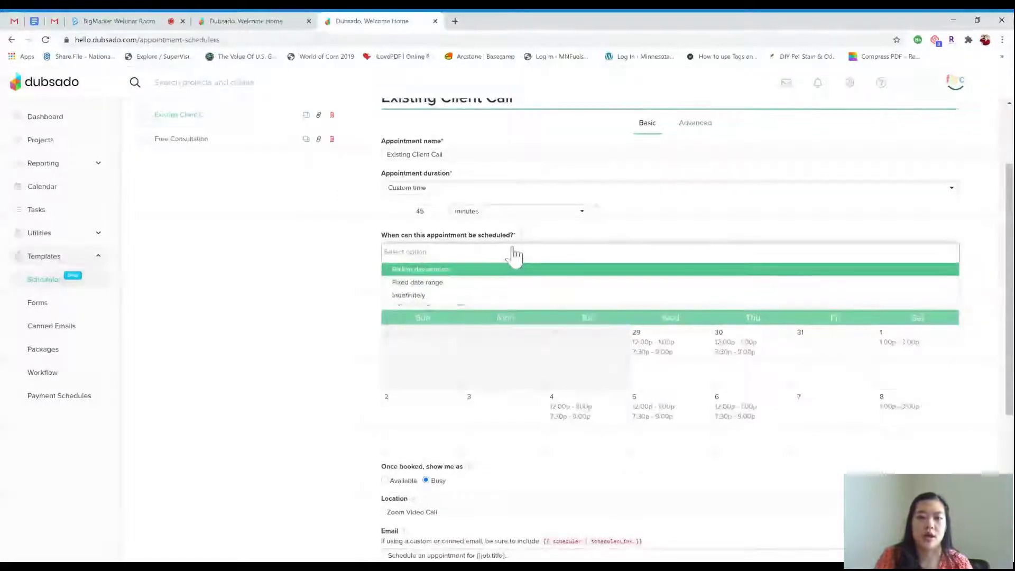
{"action": "left_click", "coordinate": [423, 269]}
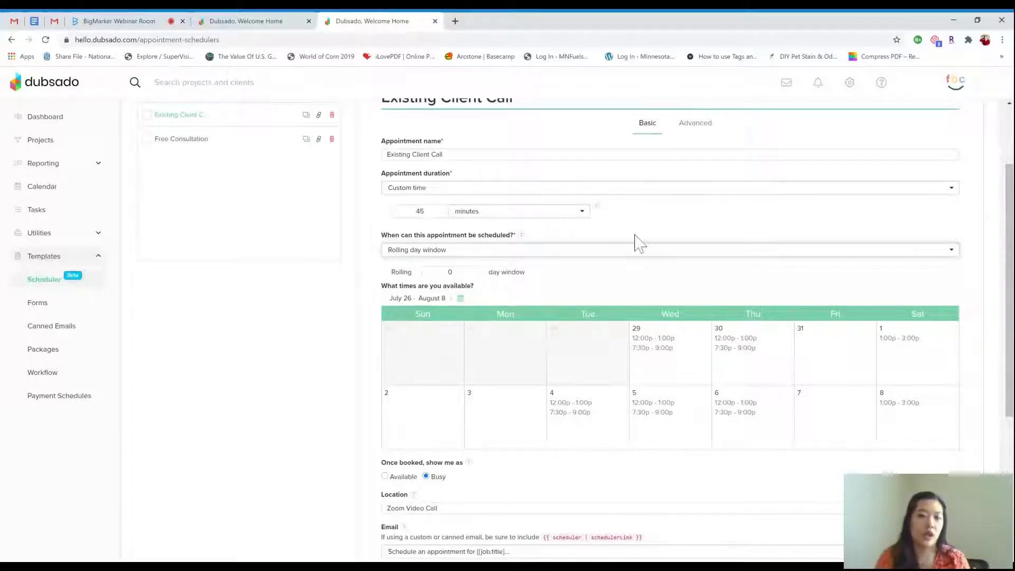
{"action": "left_click", "coordinate": [576, 261]}
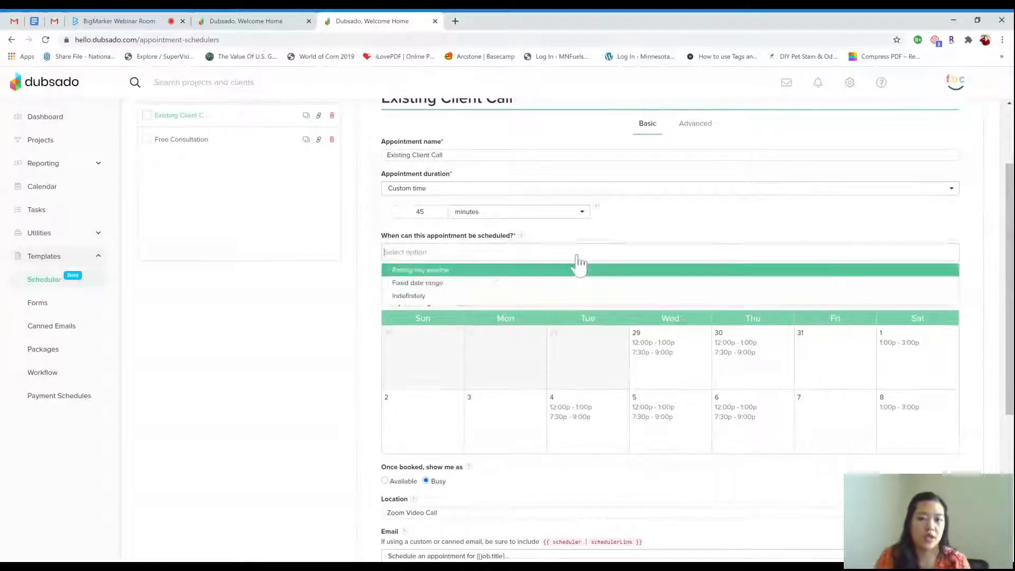
{"action": "left_click", "coordinate": [523, 284]}
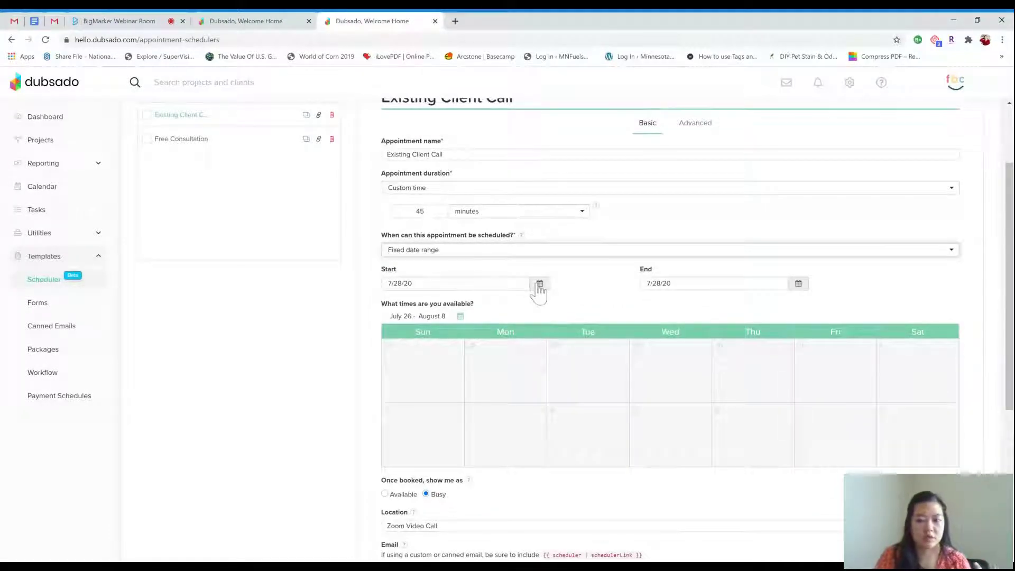
{"action": "left_click", "coordinate": [547, 253]}
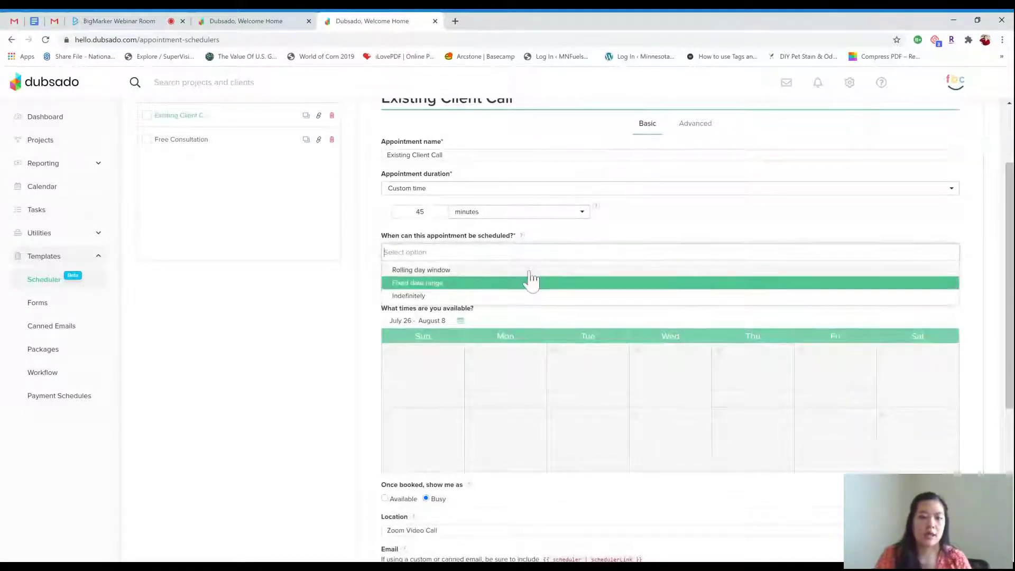
{"action": "left_click", "coordinate": [529, 271]}
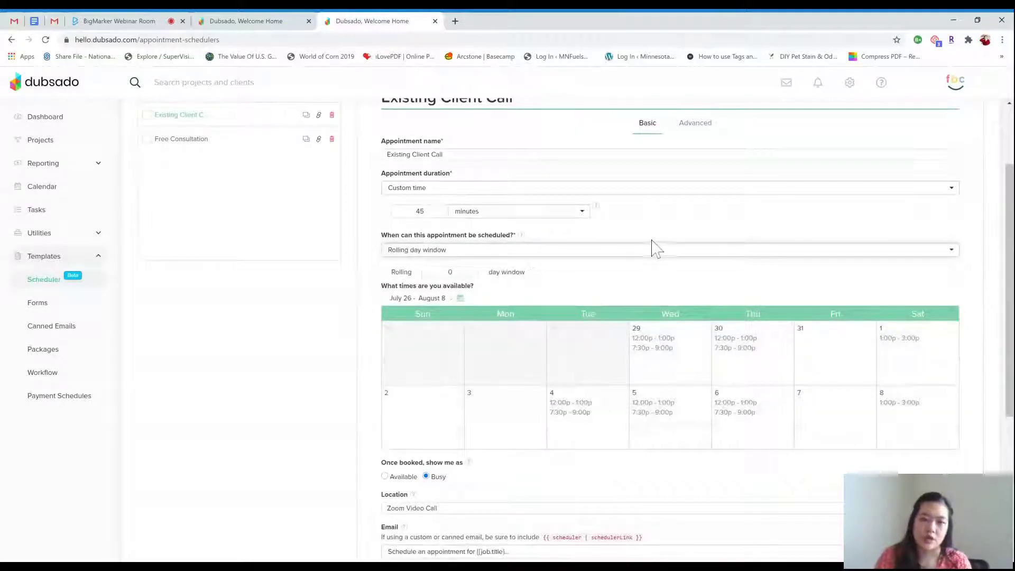
{"action": "scroll", "coordinate": [653, 249], "scroll_direction": "down", "scroll_amount": 1}
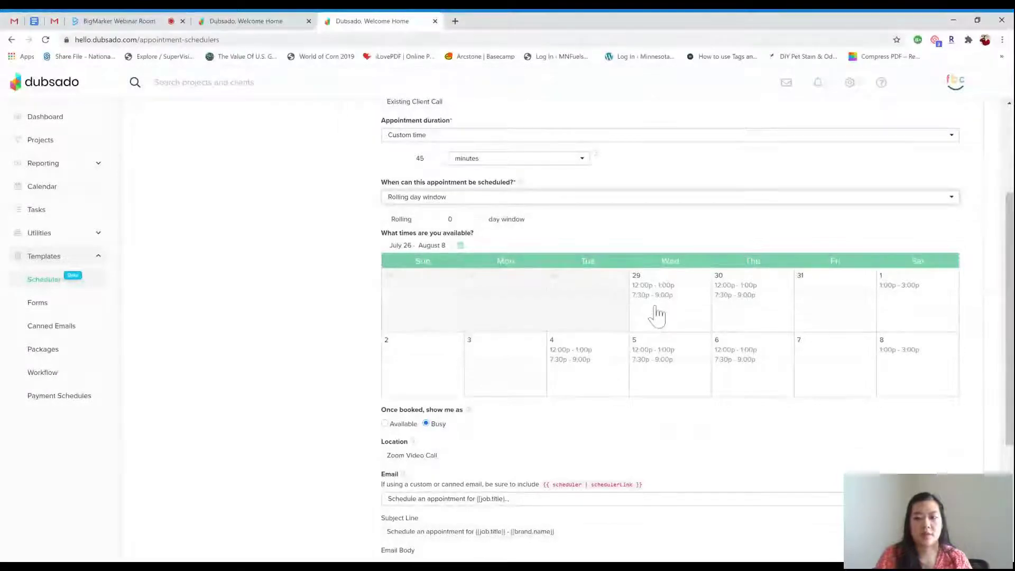
Add a 7:15–10:00 AM availability slot for Friday July 31 only
{"action": "left_click", "coordinate": [822, 303]}
{"action": "scroll", "coordinate": [823, 302], "scroll_direction": "down", "scroll_amount": 2}
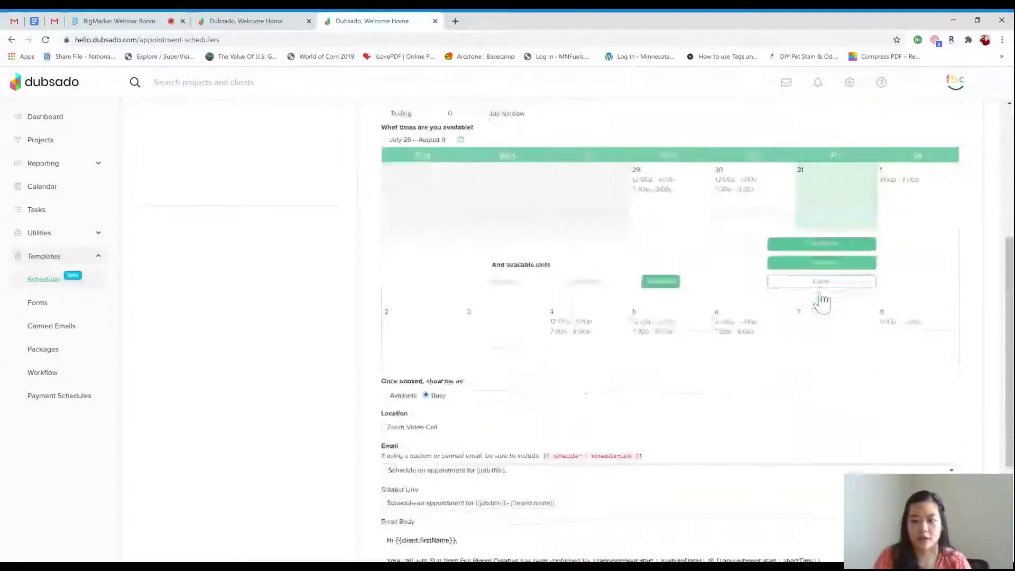
{"action": "left_click", "coordinate": [507, 281]}
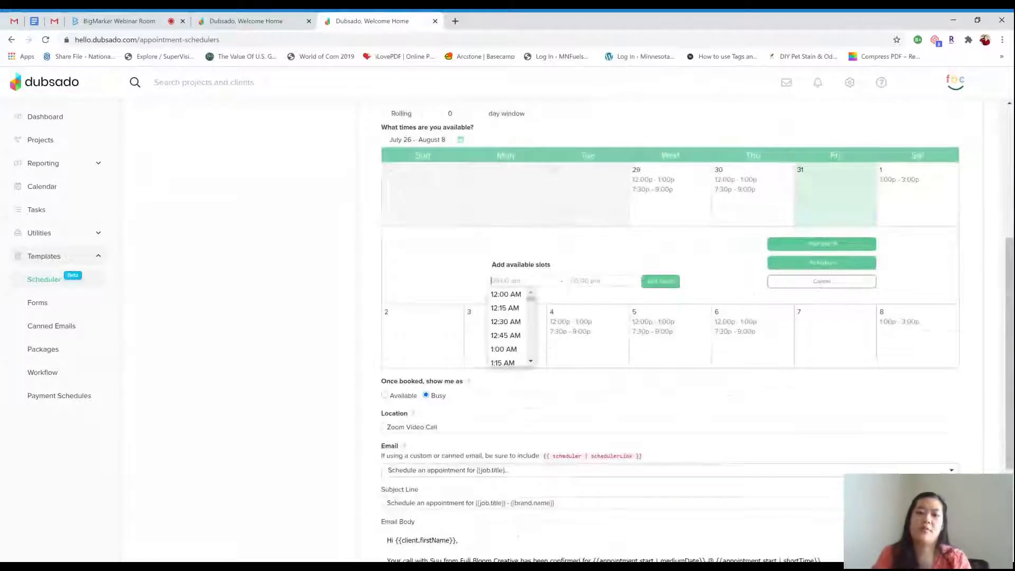
{"action": "scroll", "coordinate": [513, 342], "scroll_direction": "down", "scroll_amount": 7}
{"action": "left_click", "coordinate": [510, 324]}
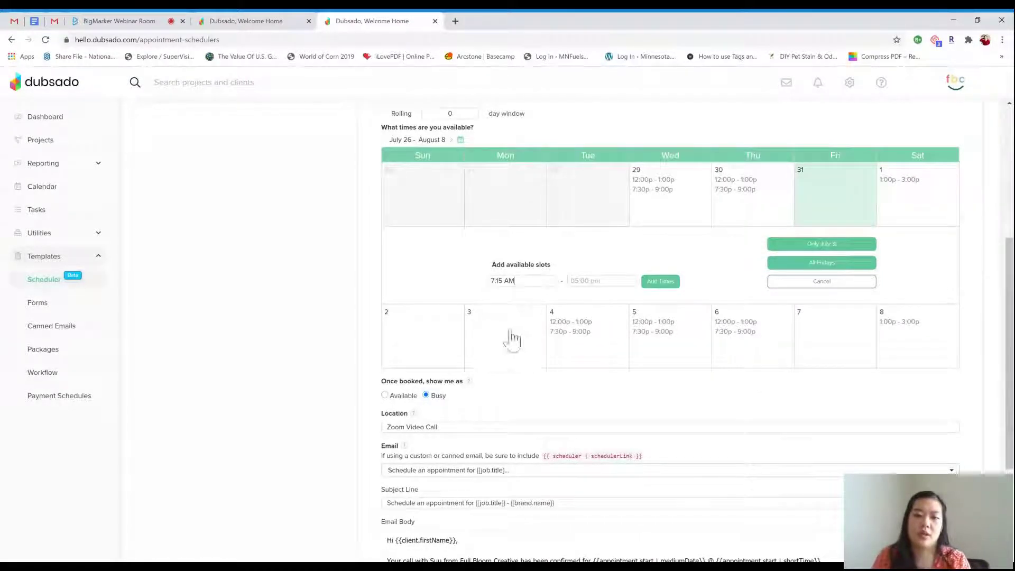
{"action": "left_click", "coordinate": [581, 280]}
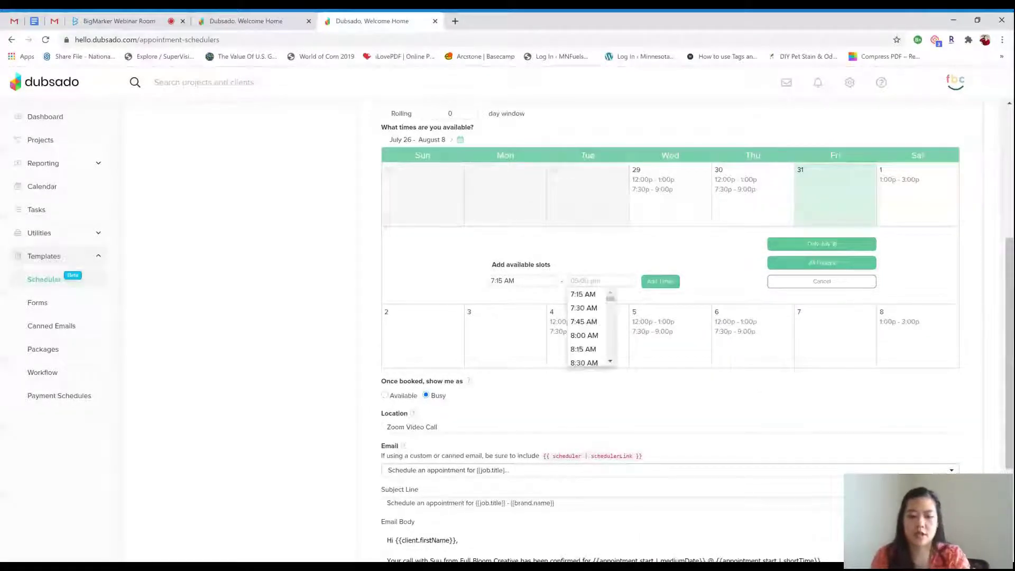
{"action": "type", "text": "21"}
{"action": "key", "text": "BackSpace"}
{"action": "key", "text": "BackSpace"}
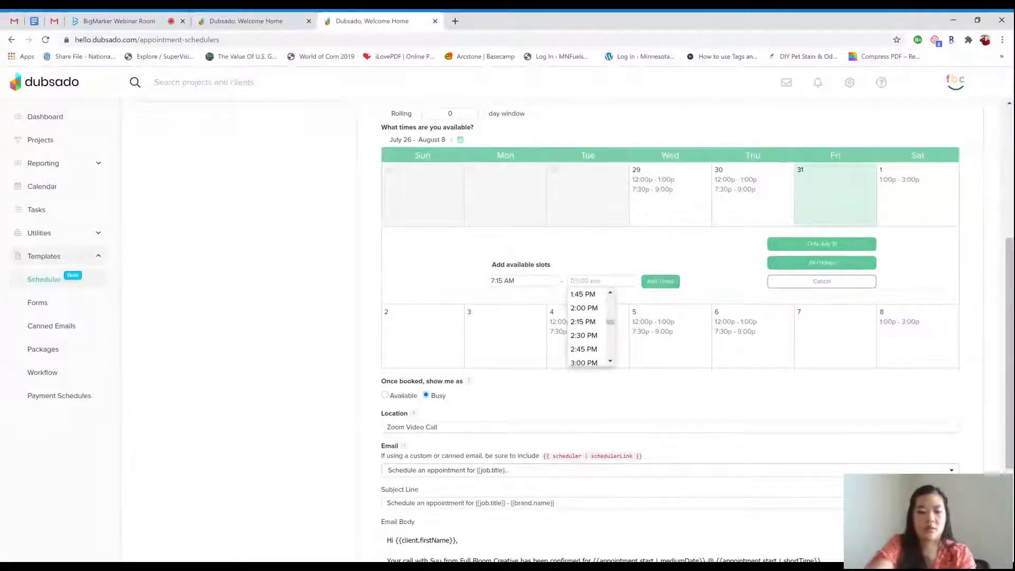
{"action": "type", "text": "10"}
{"action": "left_click", "coordinate": [601, 311]}
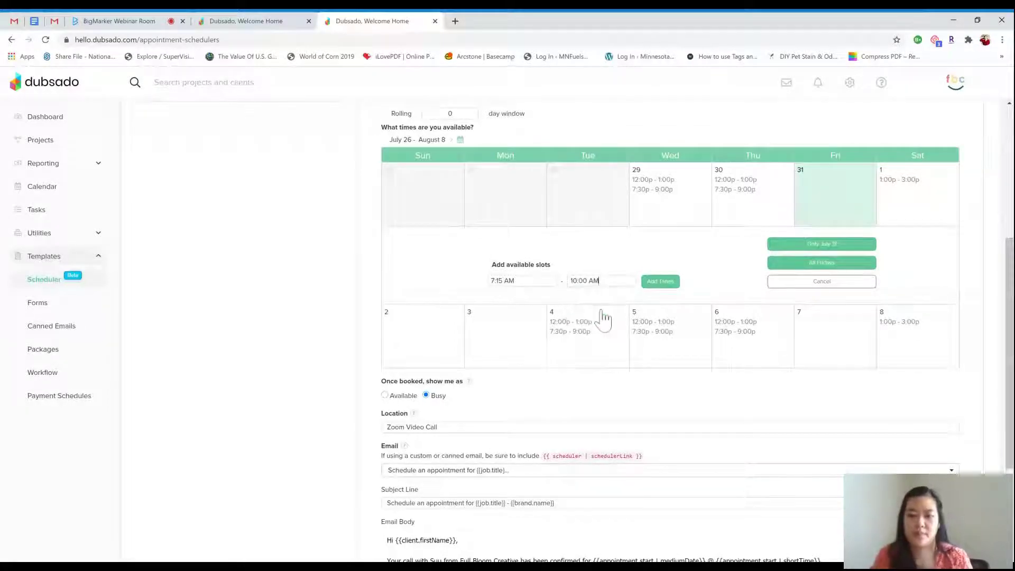
{"action": "left_click", "coordinate": [667, 284]}
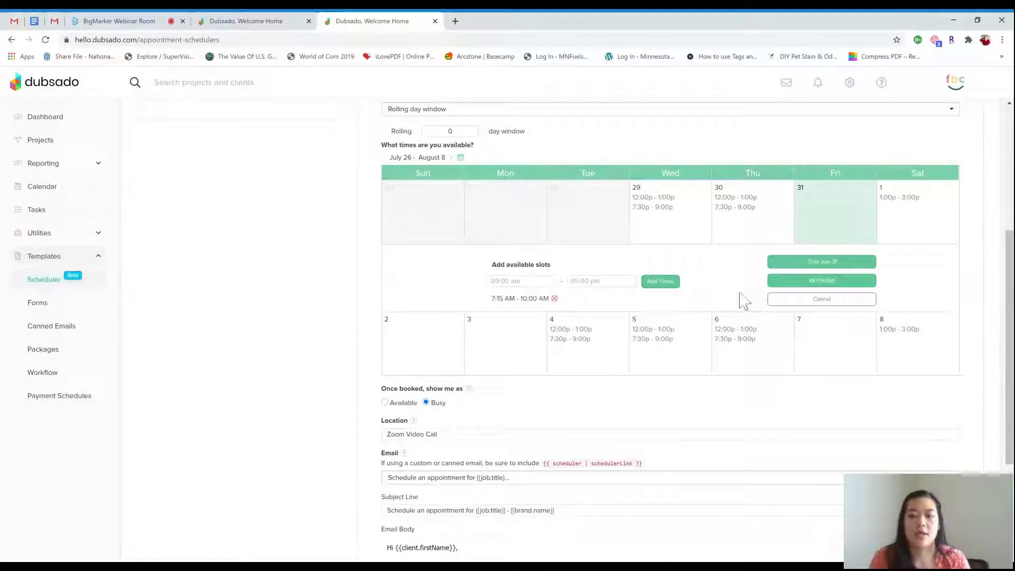
{"action": "left_click", "coordinate": [802, 264]}
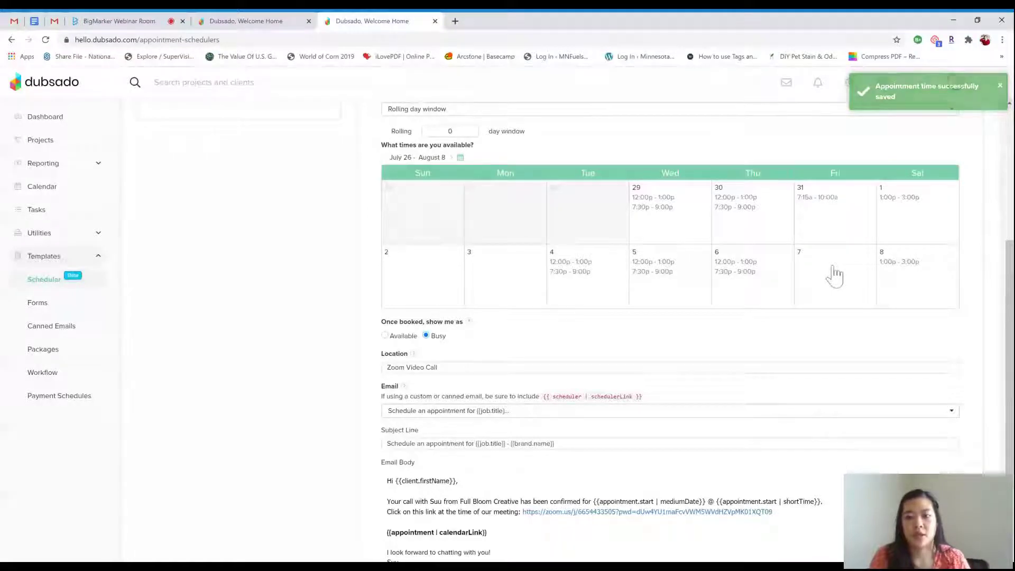
Add a 9:00–11:00 AM slot on August 7 and apply it to all Fridays
{"action": "left_click", "coordinate": [832, 272]}
{"action": "left_click", "coordinate": [522, 298]}
{"action": "type", "text": "9"}
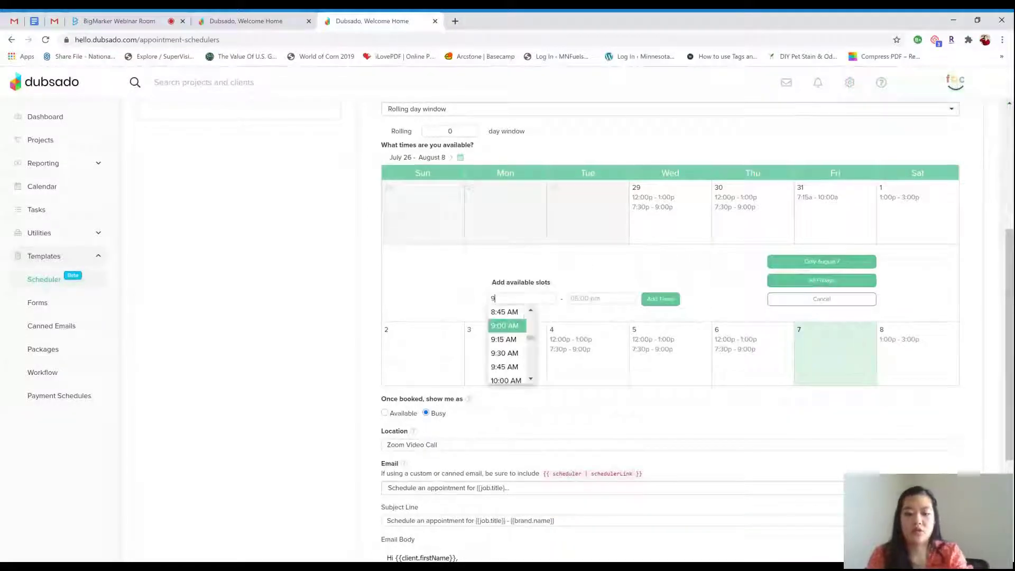
{"action": "left_click", "coordinate": [523, 324]}
{"action": "left_click", "coordinate": [571, 298]}
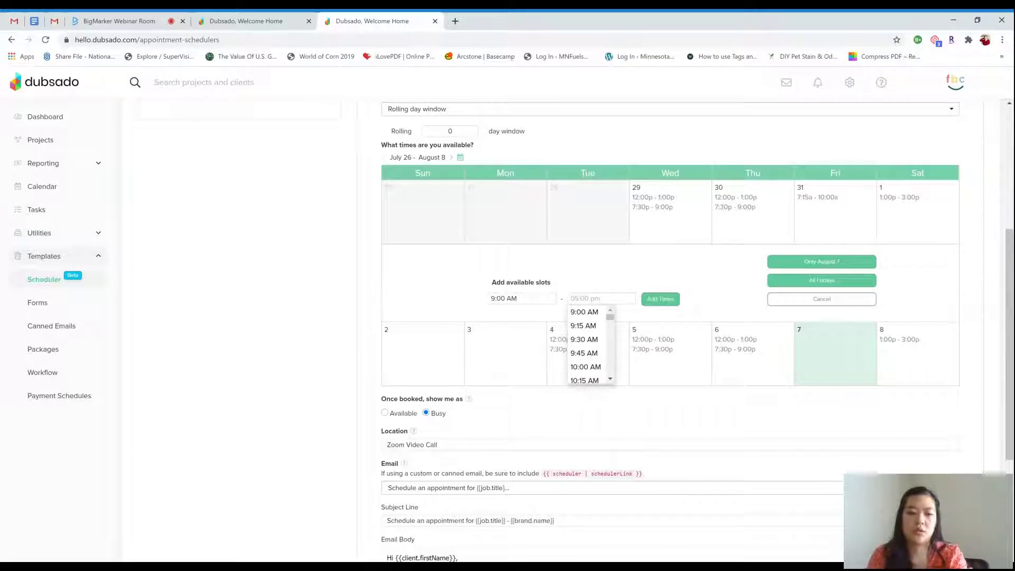
{"action": "type", "text": "11:00 AM"}
{"action": "key", "text": "Return"}
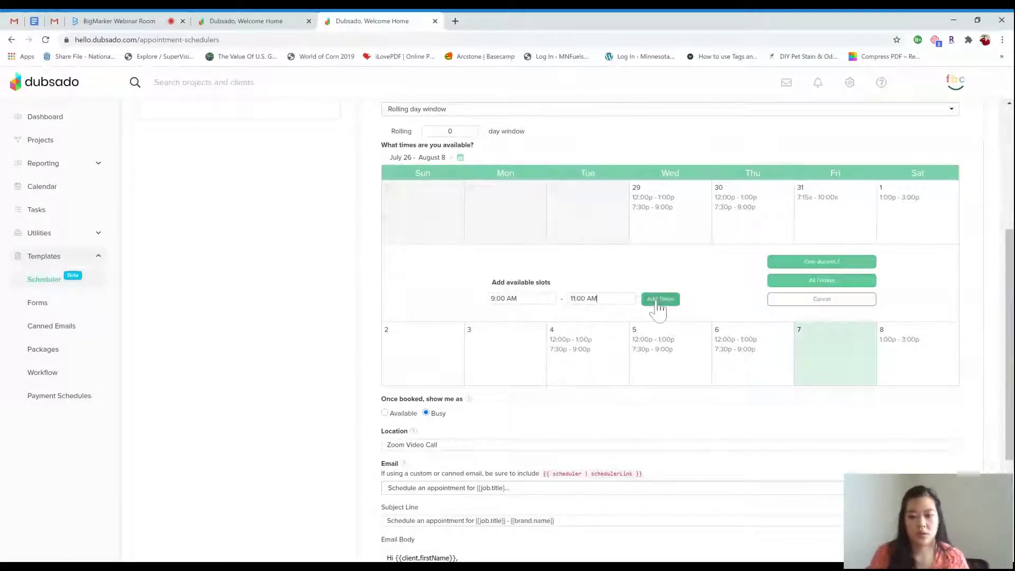
{"action": "left_click", "coordinate": [660, 300]}
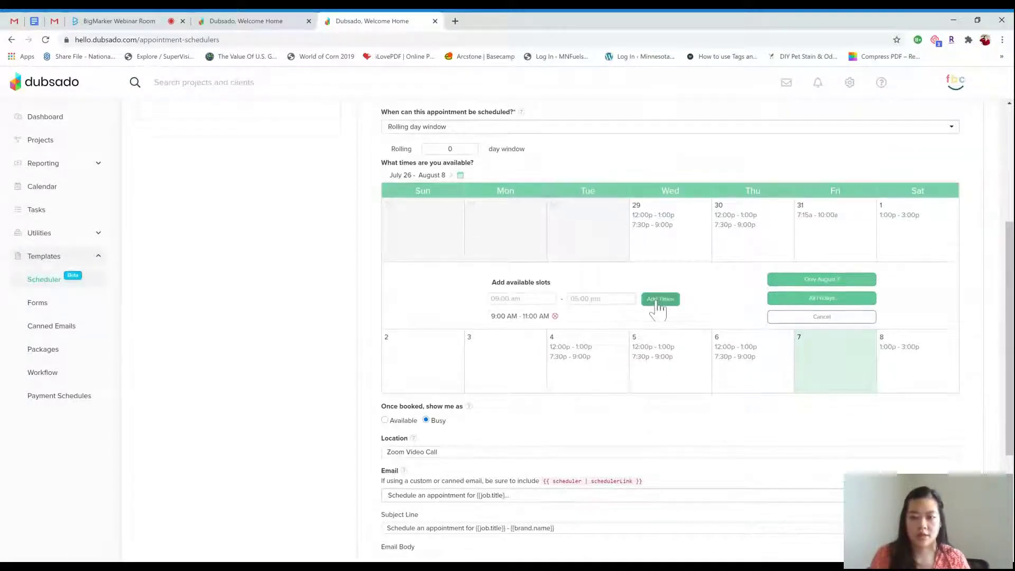
{"action": "left_click", "coordinate": [781, 299]}
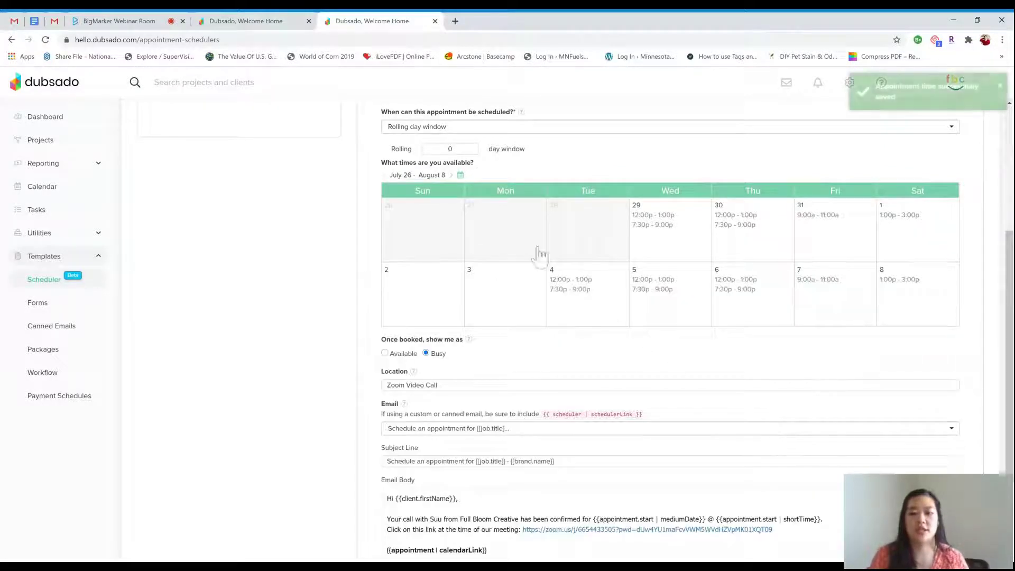
Set the rolling window to 30 days and remove August 20's 7:30–9:00 PM slot
{"action": "double_click", "coordinate": [450, 148]}
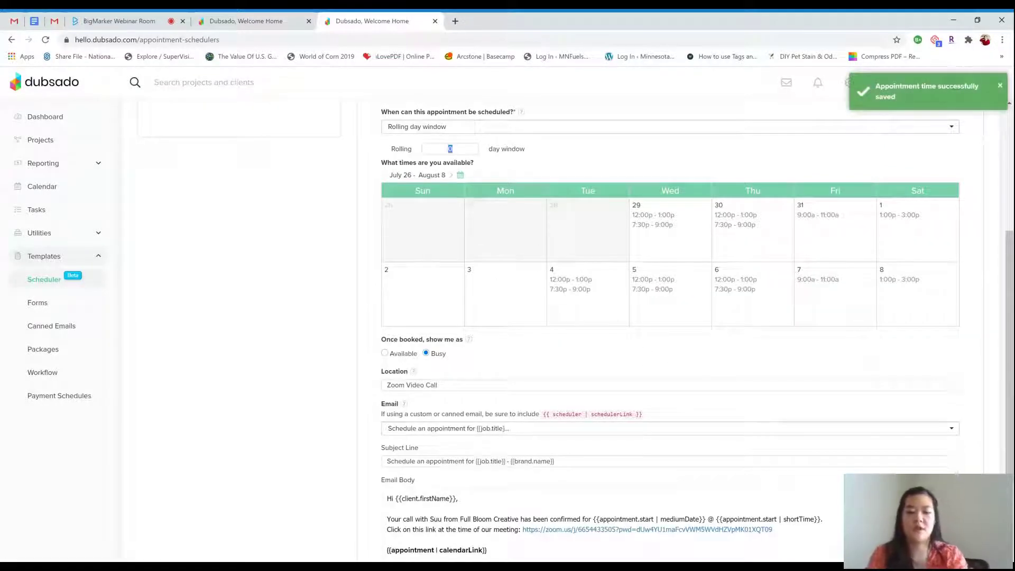
{"action": "type", "text": "30"}
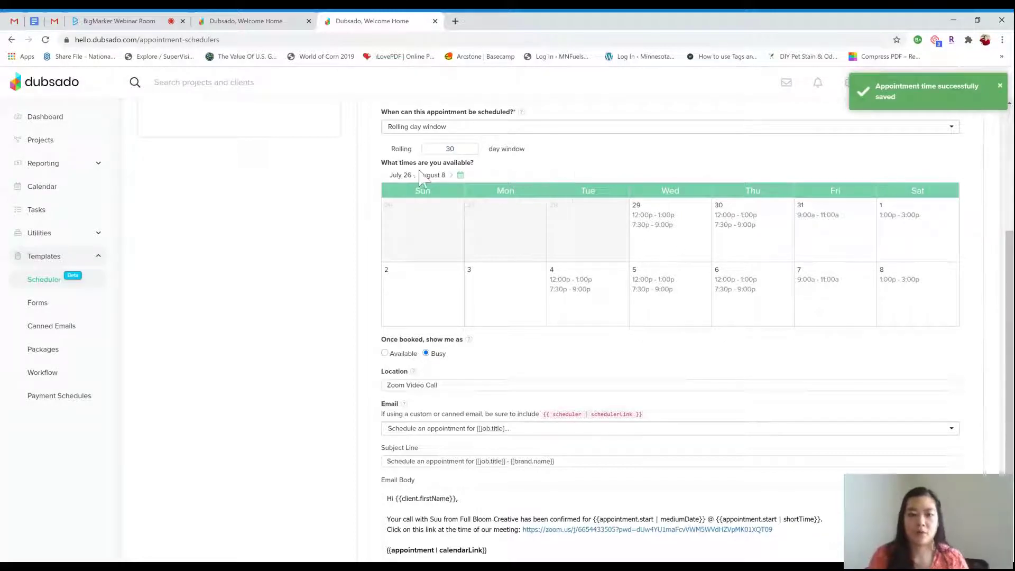
{"action": "left_click", "coordinate": [451, 176]}
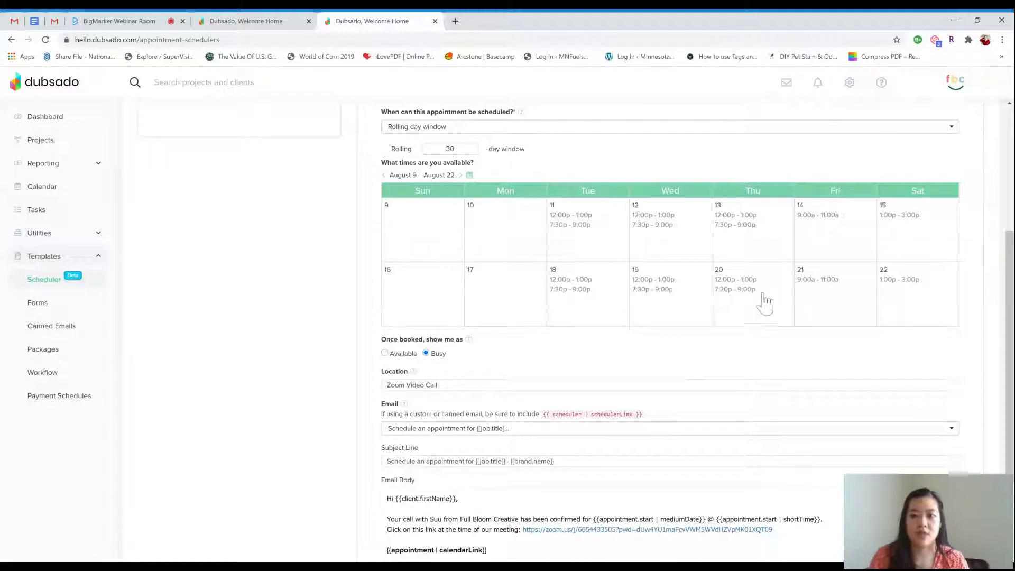
{"action": "left_click", "coordinate": [742, 297]}
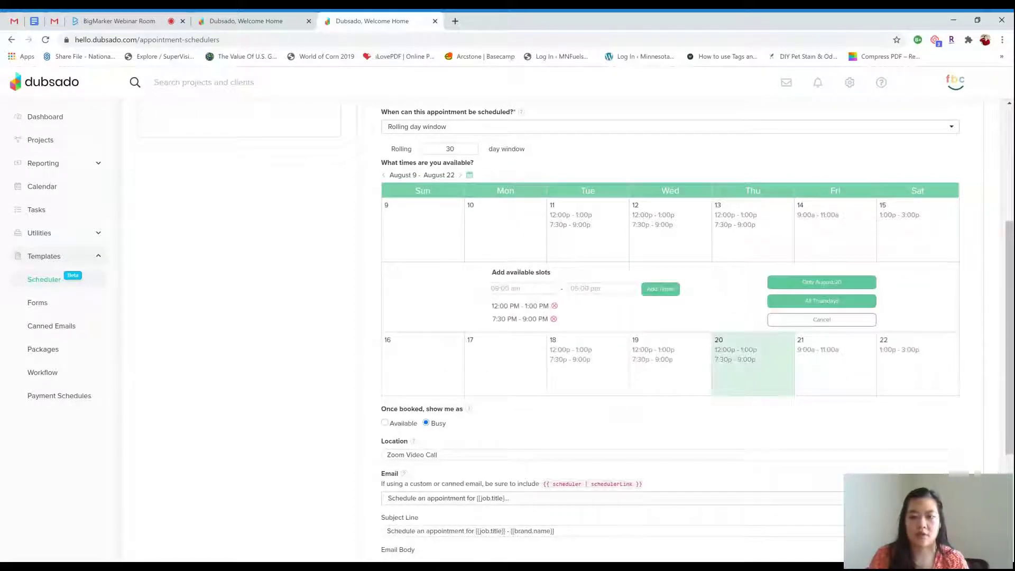
{"action": "left_click", "coordinate": [554, 320]}
{"action": "left_click", "coordinate": [809, 280]}
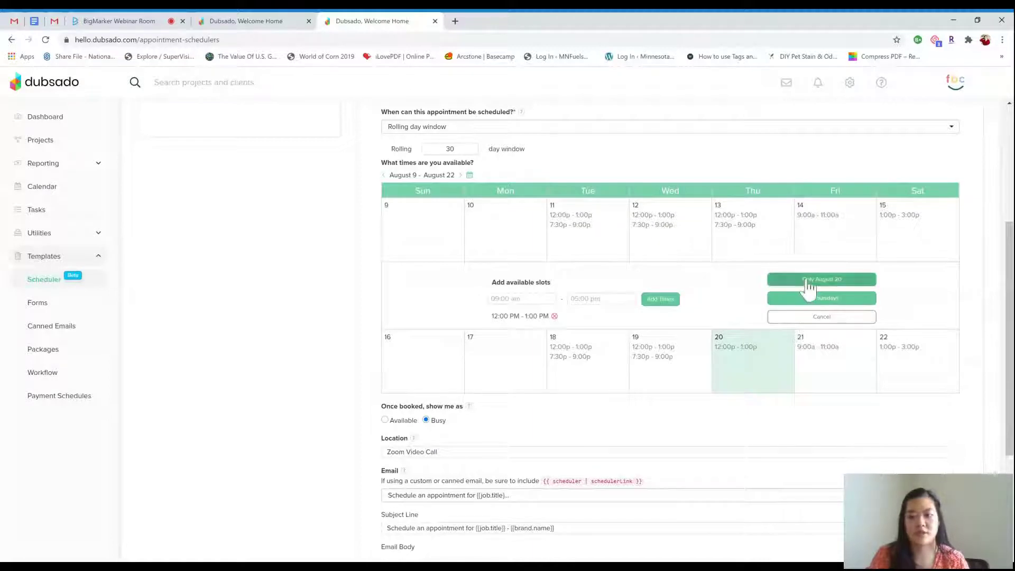
{"action": "scroll", "coordinate": [909, 325], "scroll_direction": "down", "scroll_amount": 2}
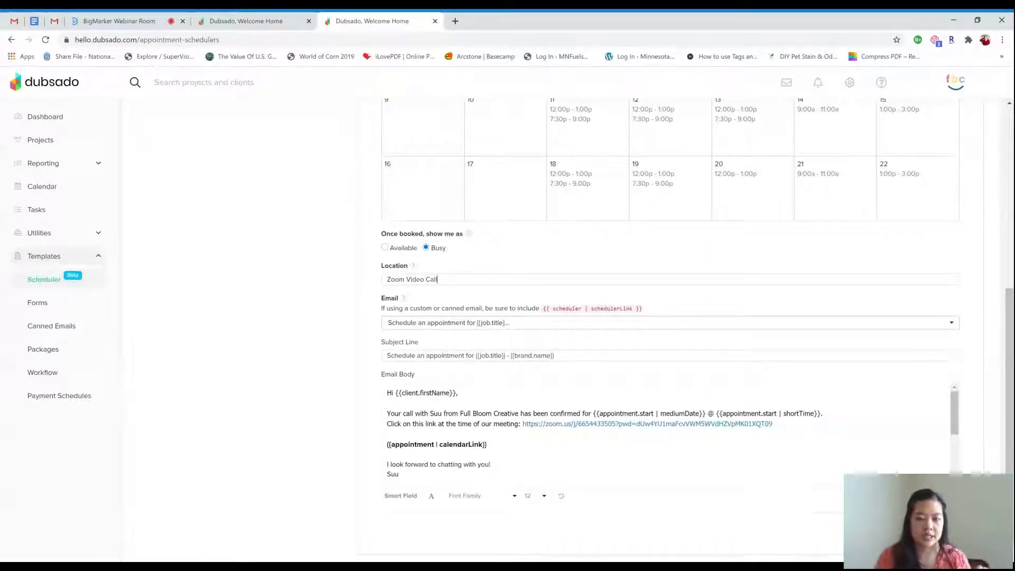
{"action": "scroll", "coordinate": [484, 273], "scroll_direction": "down", "scroll_amount": 1}
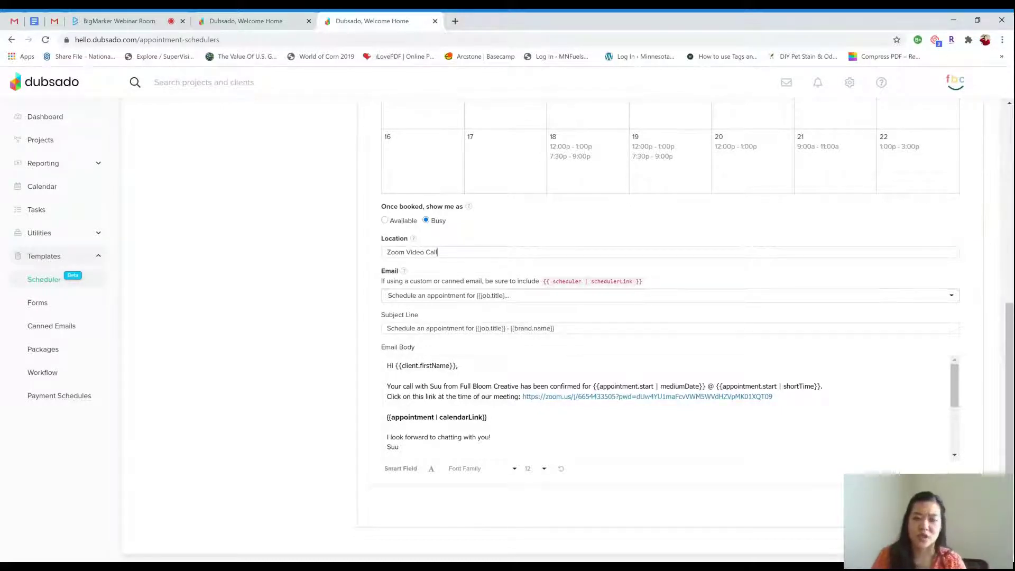
{"action": "left_click", "coordinate": [554, 328]}
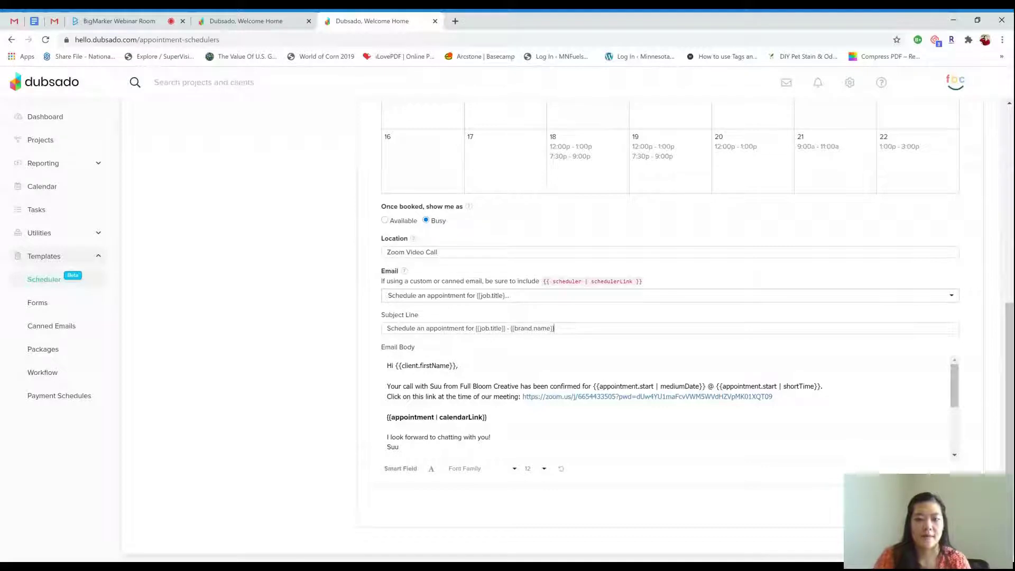
{"action": "left_click_drag", "start_coordinate": [508, 328], "coordinate": [476, 328]}
{"action": "left_click", "coordinate": [508, 328]}
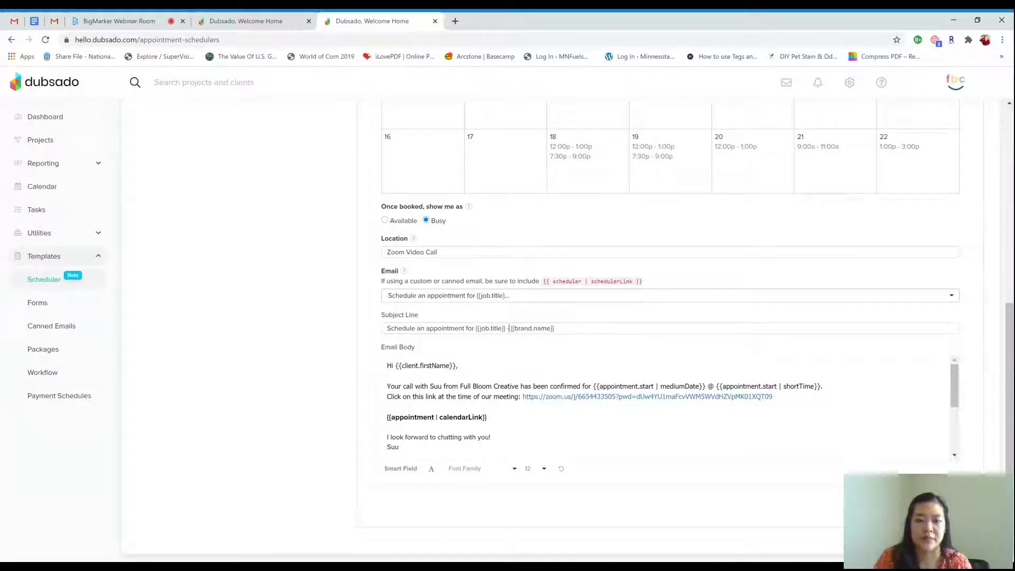
{"action": "left_click_drag", "start_coordinate": [506, 328], "coordinate": [484, 329]}
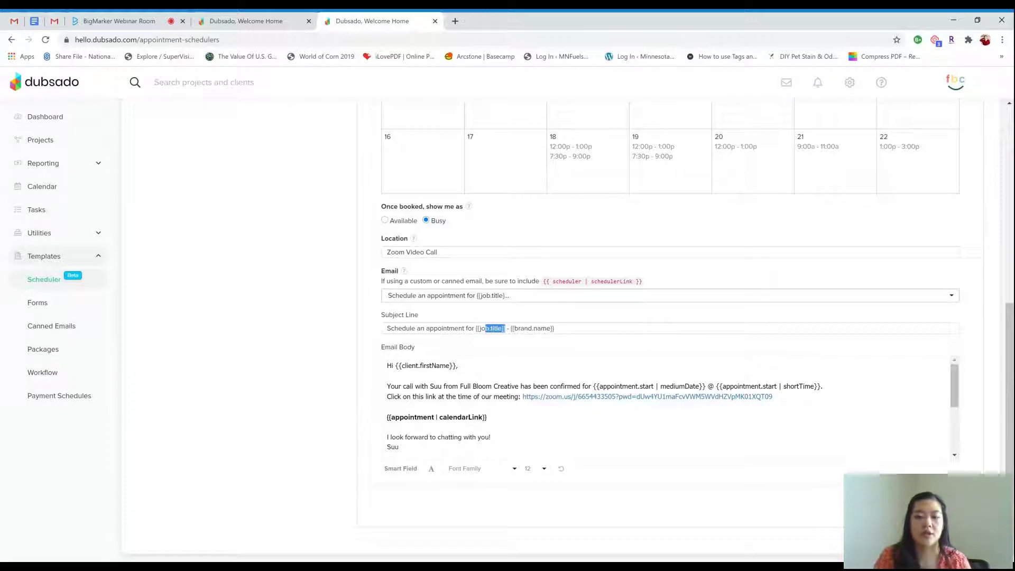
{"action": "left_click", "coordinate": [554, 328]}
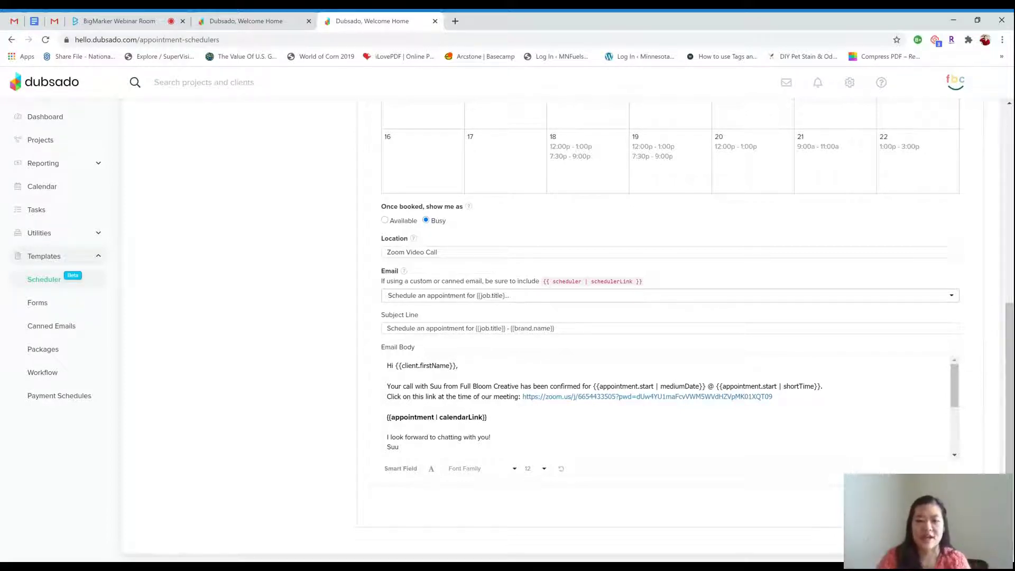
{"action": "double_click", "coordinate": [426, 366]}
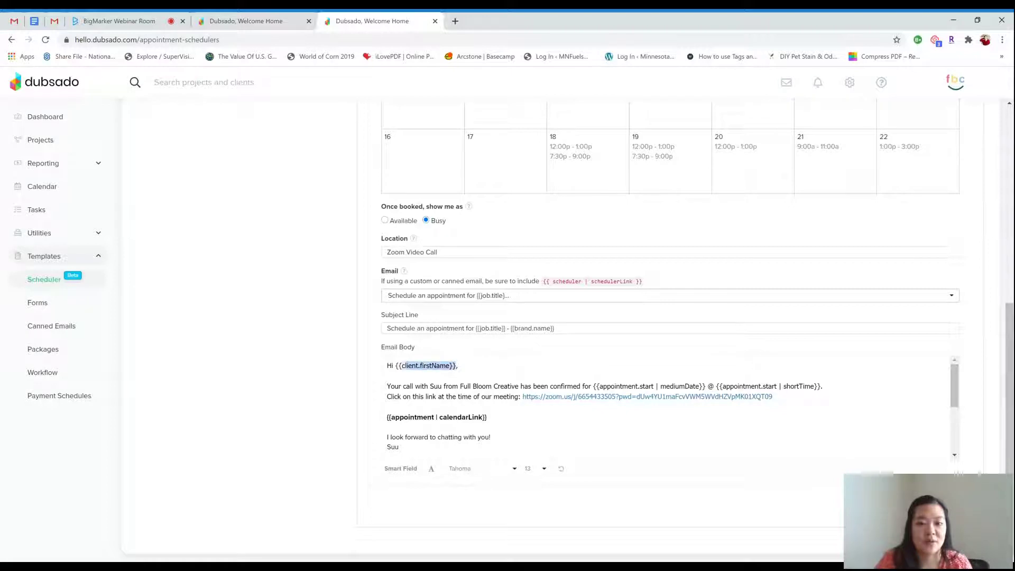
{"action": "key", "text": "shift+Left"}
{"action": "key", "text": "shift+Left"}
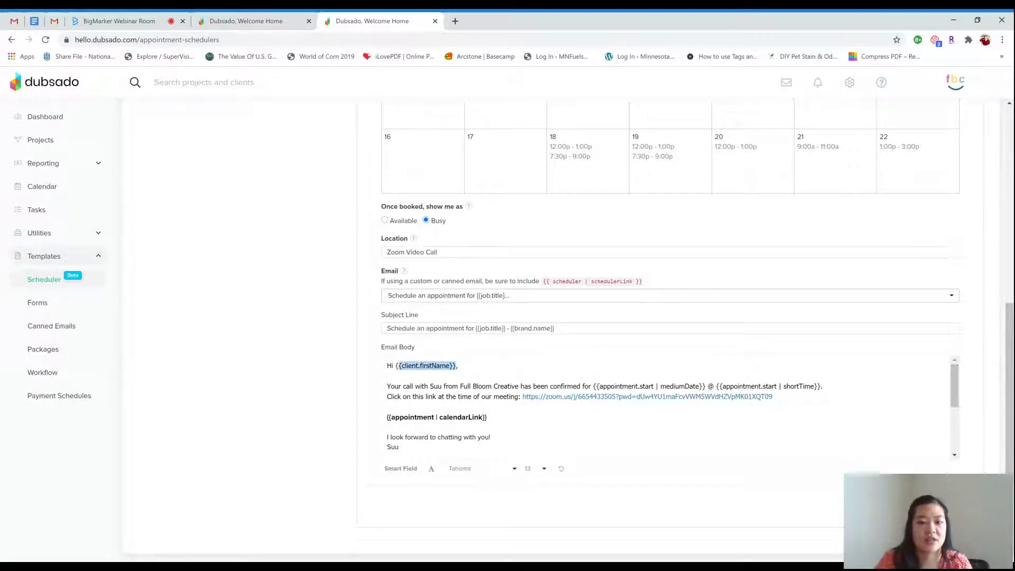
{"action": "left_click", "coordinate": [459, 366]}
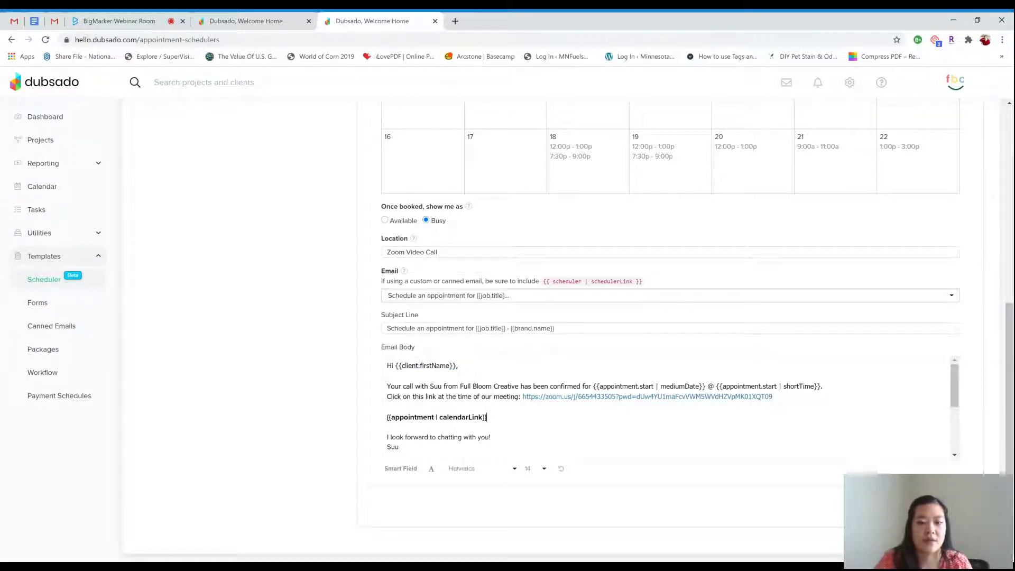
{"action": "left_click_drag", "start_coordinate": [487, 418], "coordinate": [387, 417]}
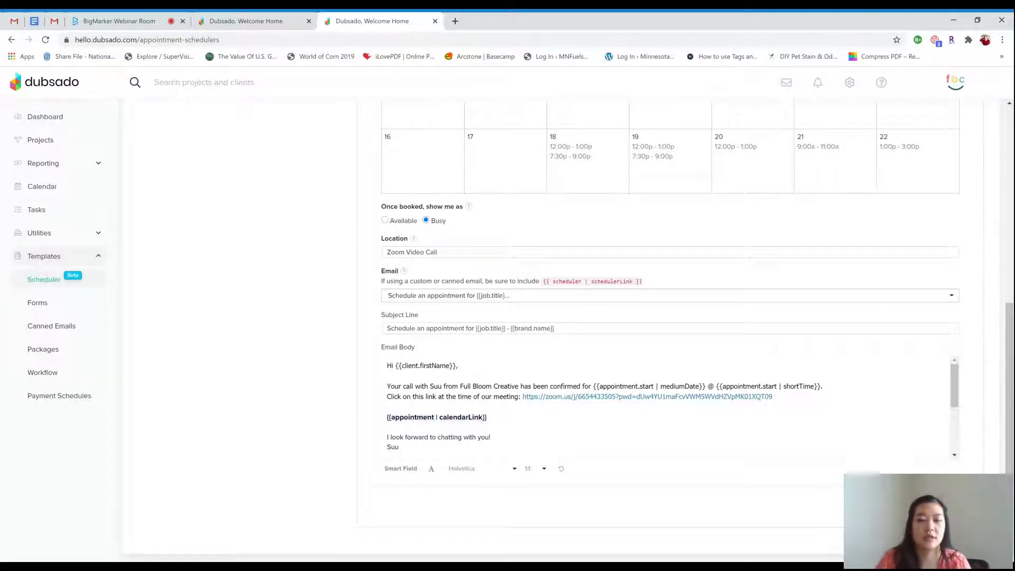
{"action": "scroll", "coordinate": [666, 407], "scroll_direction": "down", "scroll_amount": 5}
{"action": "scroll", "coordinate": [666, 408], "scroll_direction": "up", "scroll_amount": 5}
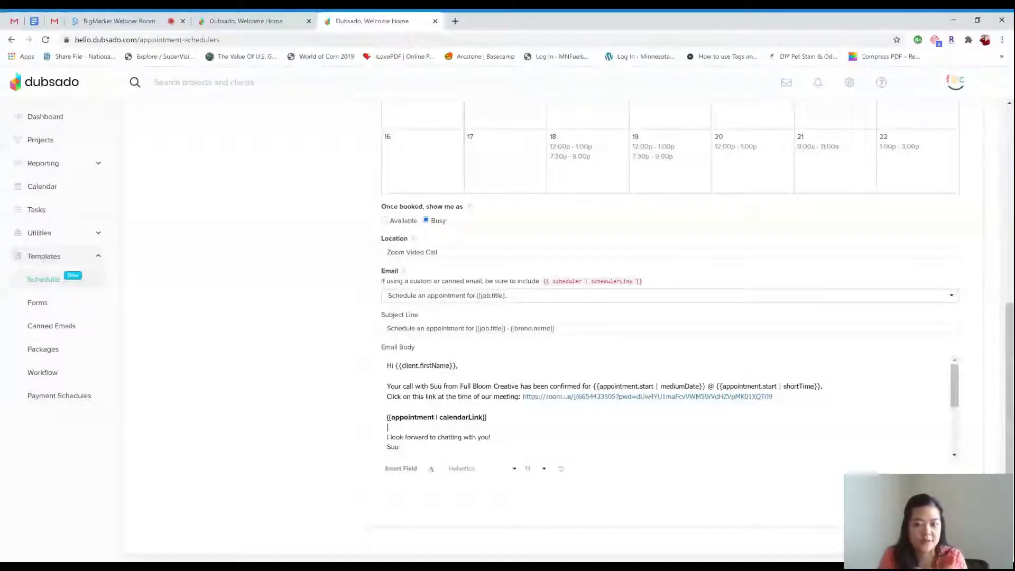
{"action": "left_click", "coordinate": [599, 386]}
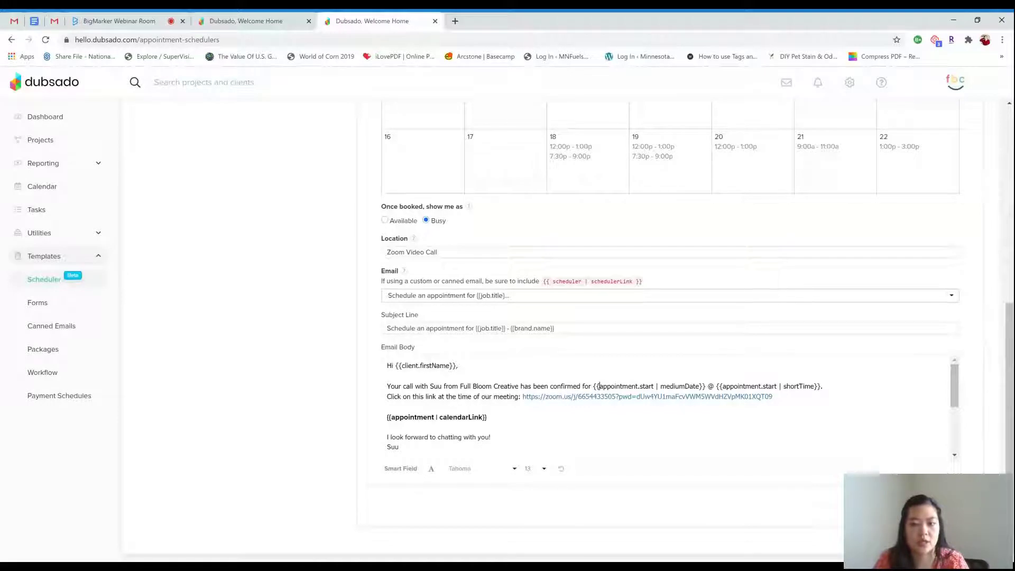
Highlight the appointment date smart field and browse the Appointment smart field options
{"action": "left_click_drag", "start_coordinate": [592, 385], "coordinate": [706, 386]}
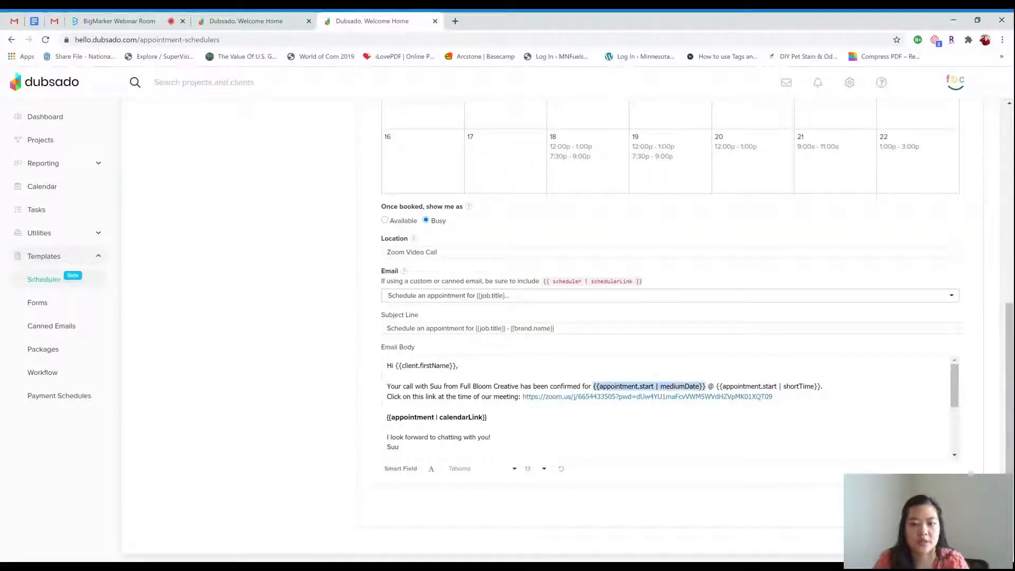
{"action": "left_click", "coordinate": [389, 476]}
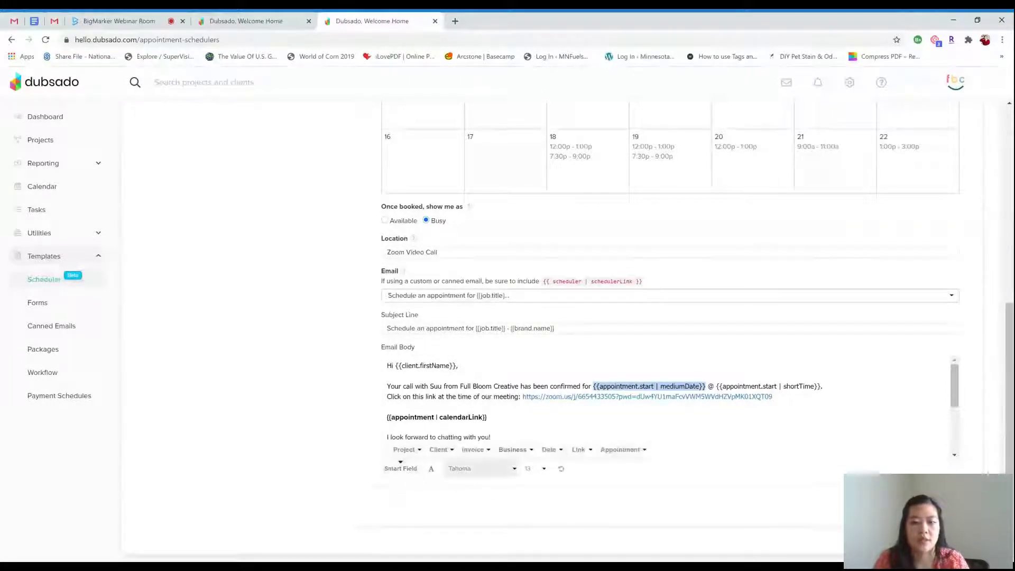
{"action": "left_click", "coordinate": [609, 454]}
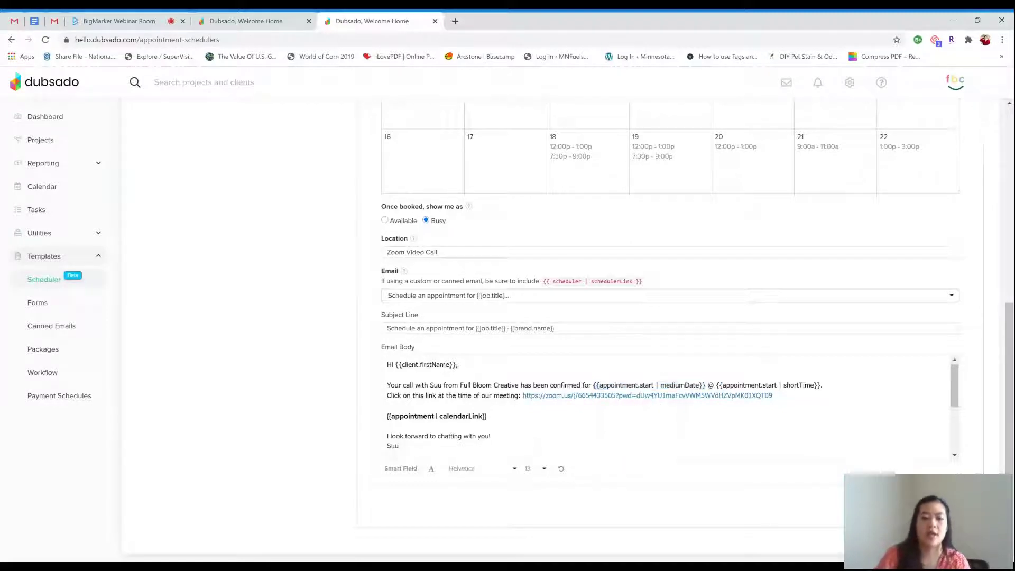
{"action": "scroll", "coordinate": [667, 407], "scroll_direction": "down", "scroll_amount": 2}
{"action": "scroll", "coordinate": [666, 407], "scroll_direction": "up", "scroll_amount": 2}
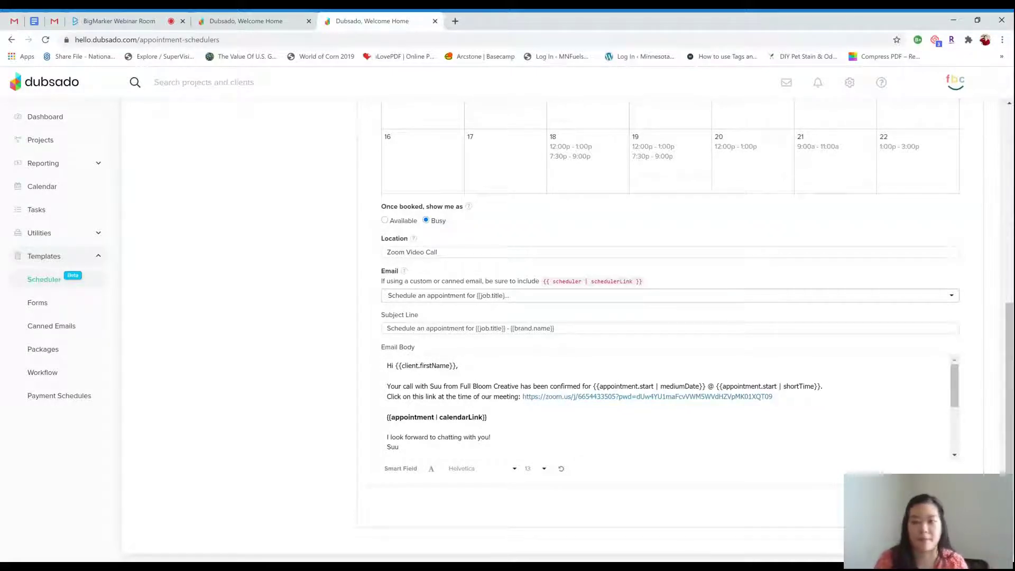
{"action": "scroll", "coordinate": [670, 407], "scroll_direction": "down", "scroll_amount": 3}
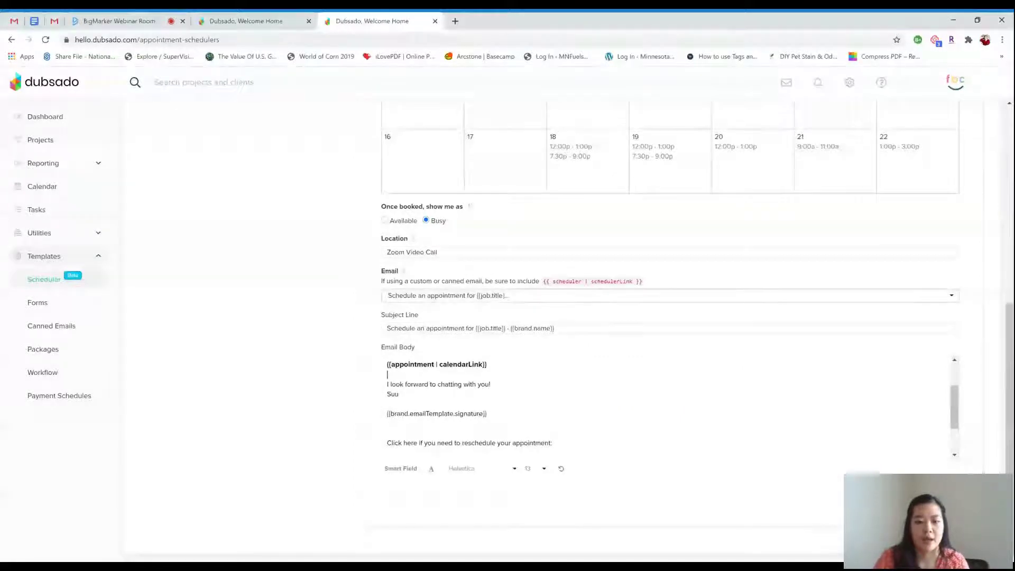
Highlight the email signature smart field, then go back to the New Lead workflow
{"action": "left_click_drag", "start_coordinate": [487, 413], "coordinate": [387, 414]}
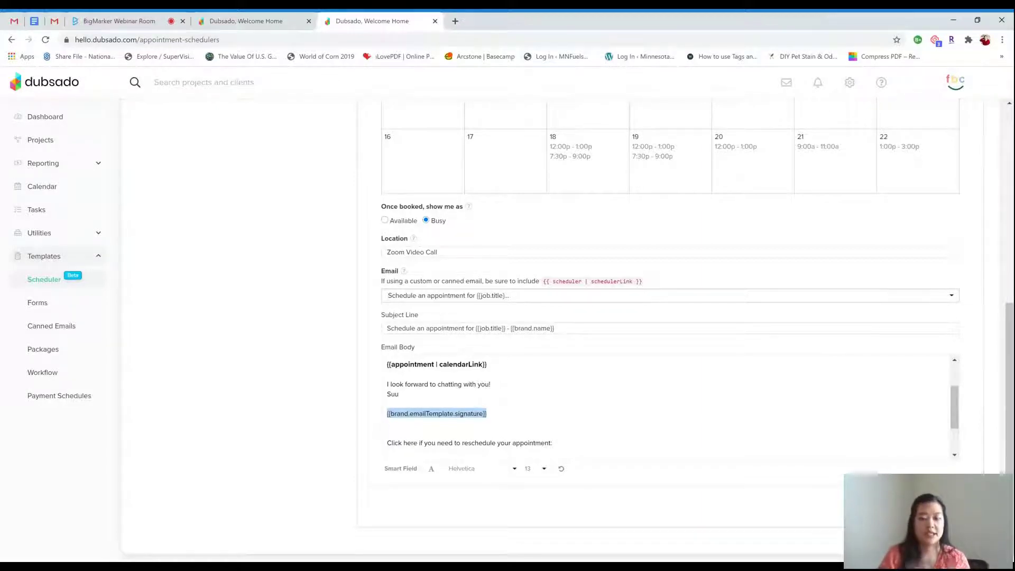
{"action": "left_click", "coordinate": [387, 423]}
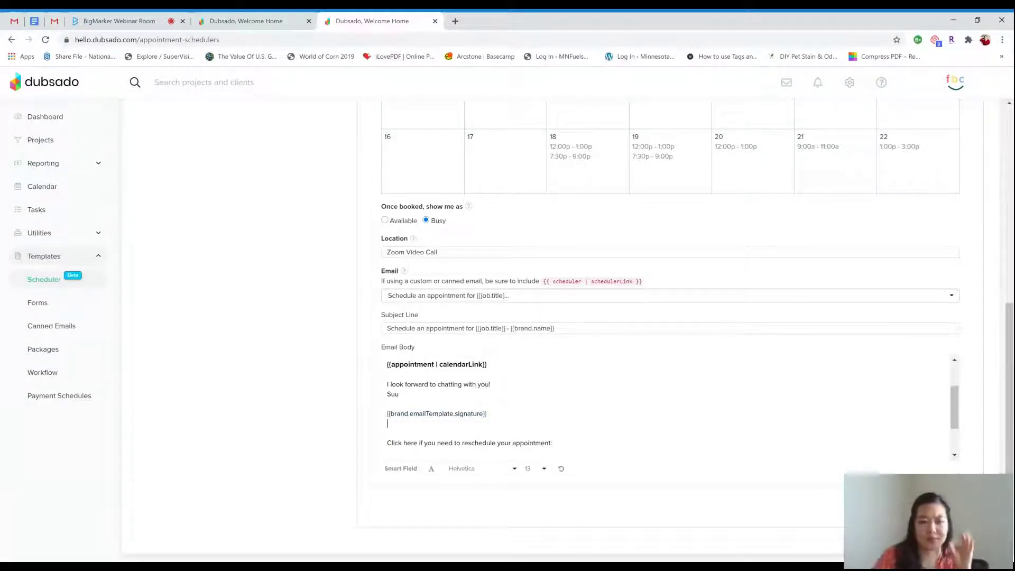
{"action": "scroll", "coordinate": [666, 407], "scroll_direction": "down", "scroll_amount": 1}
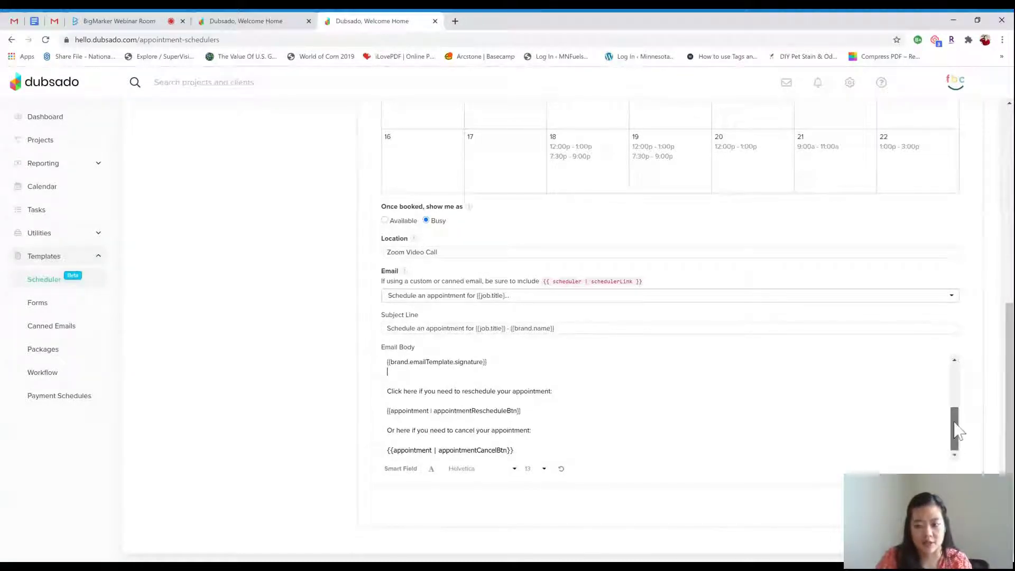
{"action": "key", "text": "alt+Left"}
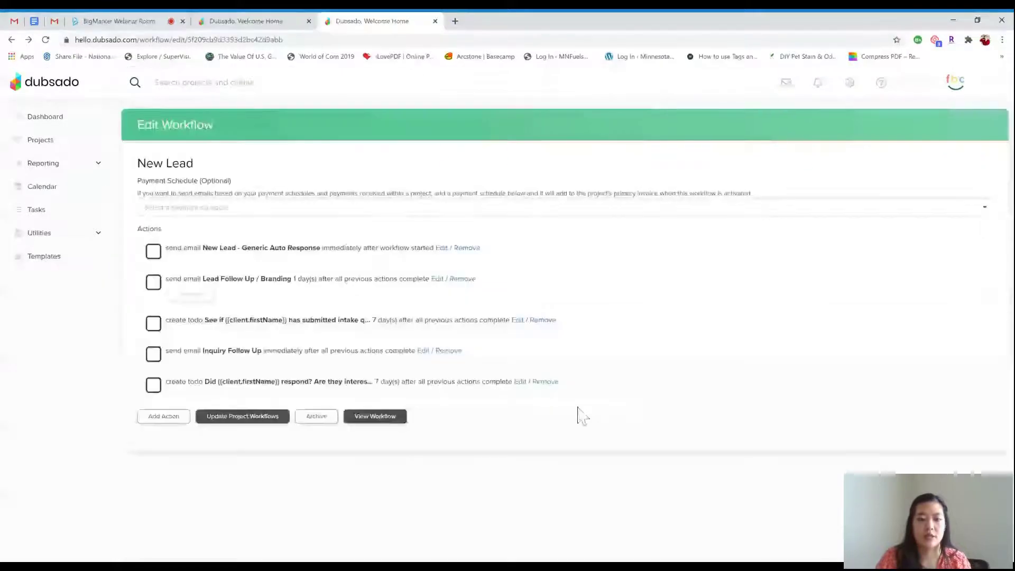
Open the Scheduler templates and scroll down to the scheduler's email body
{"action": "left_click", "coordinate": [91, 263]}
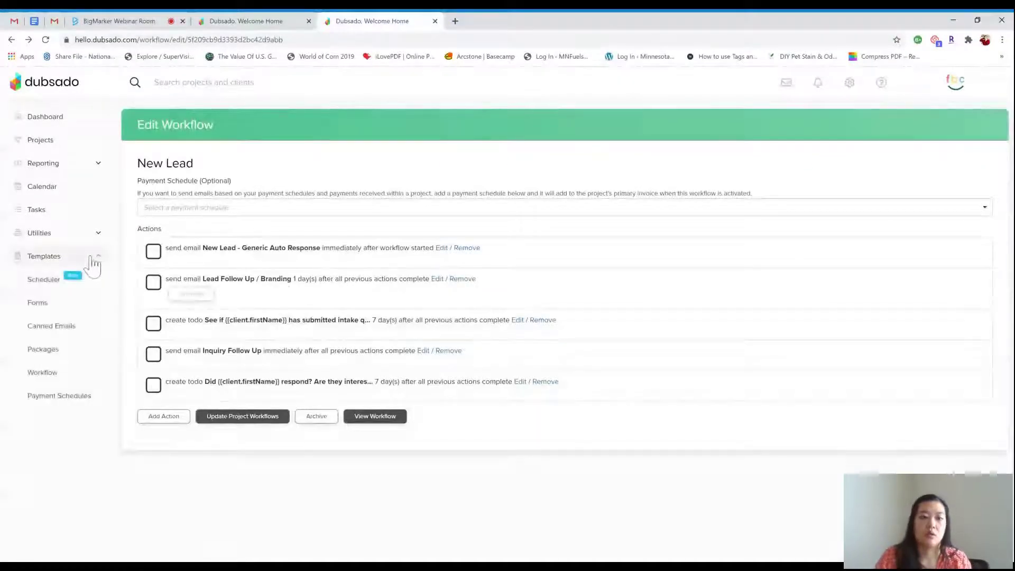
{"action": "left_click", "coordinate": [66, 290]}
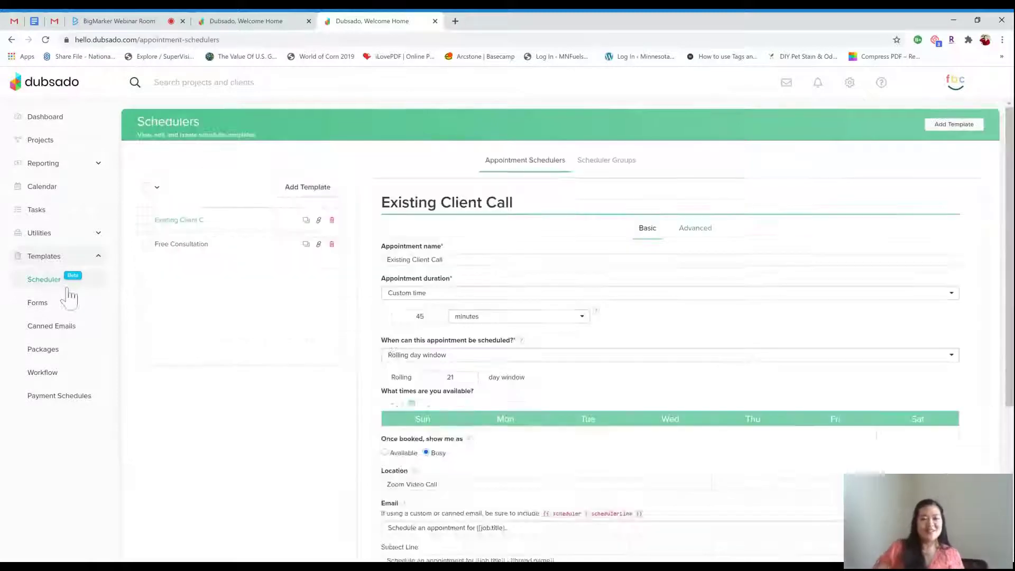
{"action": "scroll", "coordinate": [496, 363], "scroll_direction": "down", "scroll_amount": 5}
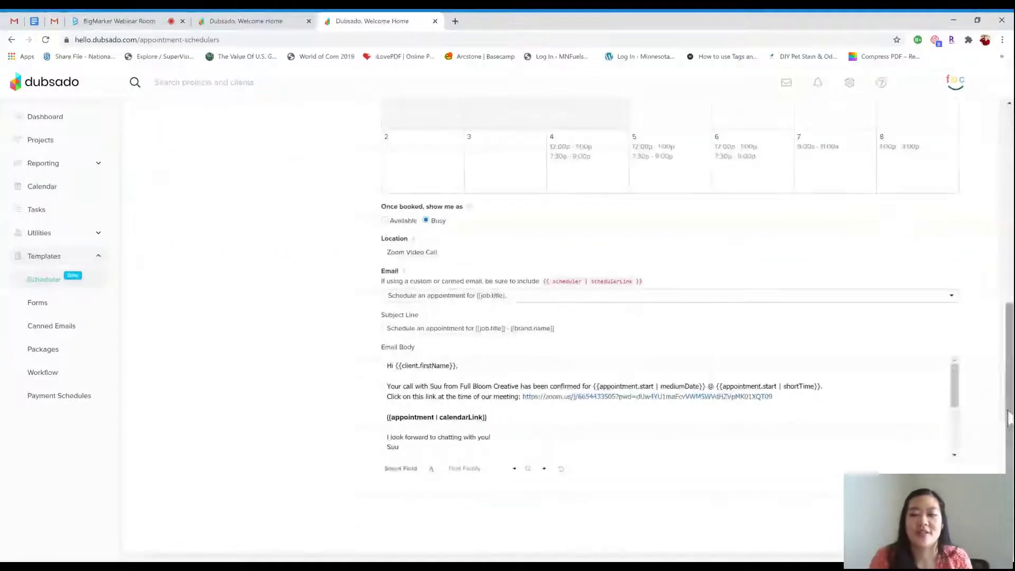
{"action": "scroll", "coordinate": [957, 445], "scroll_direction": "down", "scroll_amount": 3}
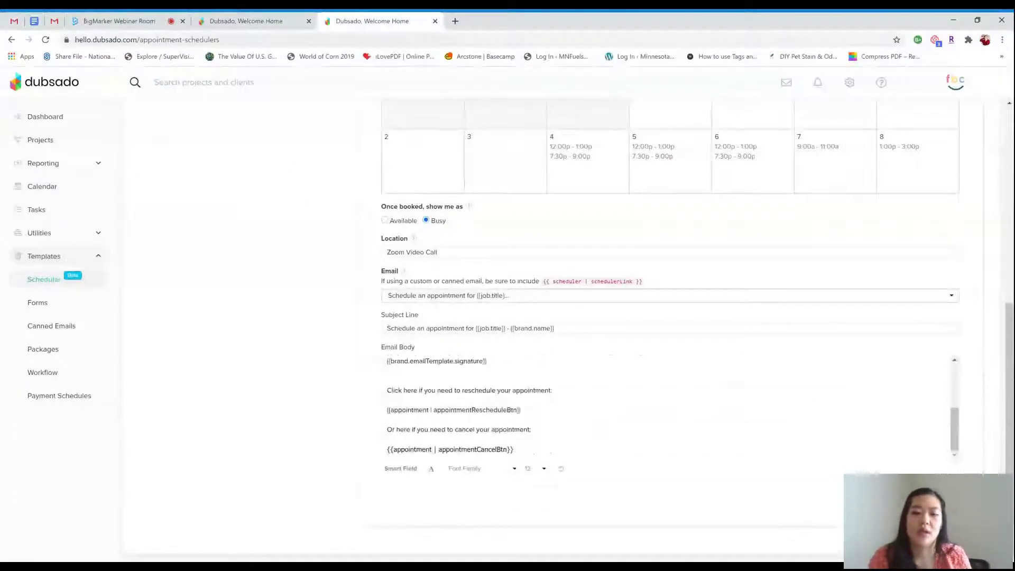
Highlight the reschedule and cancel button smart fields, then scroll back to the top
{"action": "left_click_drag", "start_coordinate": [388, 410], "coordinate": [521, 410]}
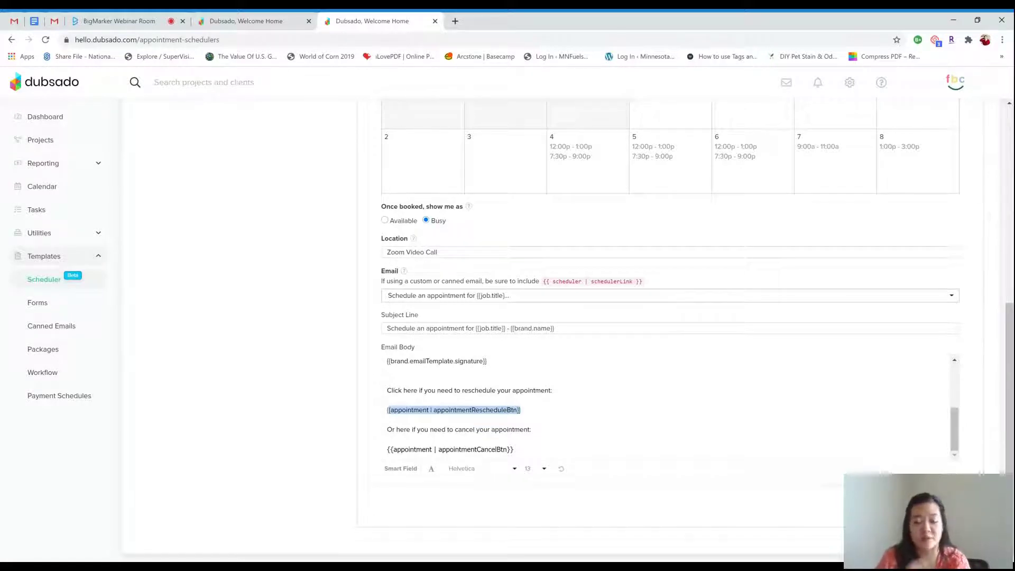
{"action": "left_click", "coordinate": [513, 449]}
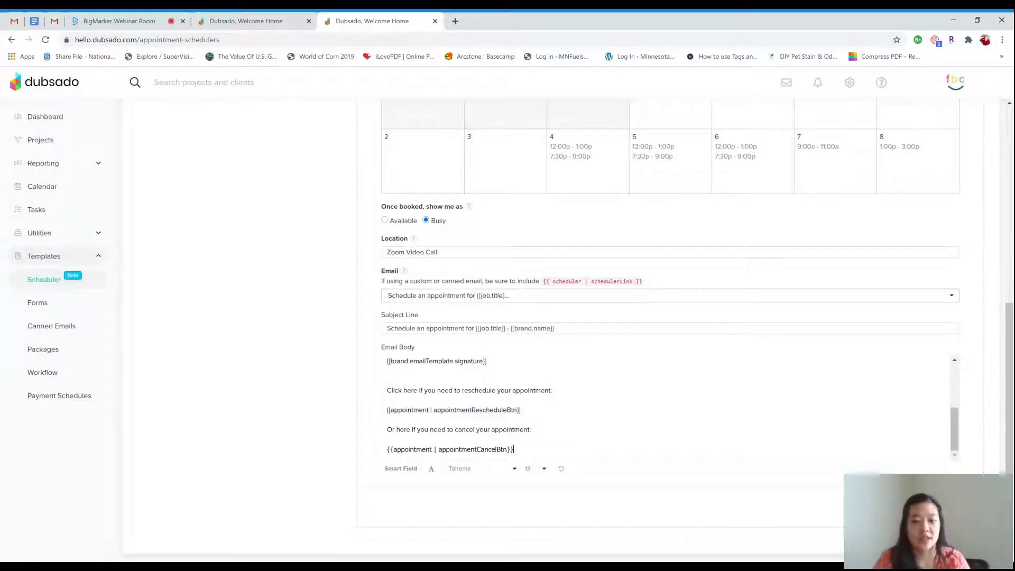
{"action": "left_click_drag", "start_coordinate": [513, 449], "coordinate": [369, 460]}
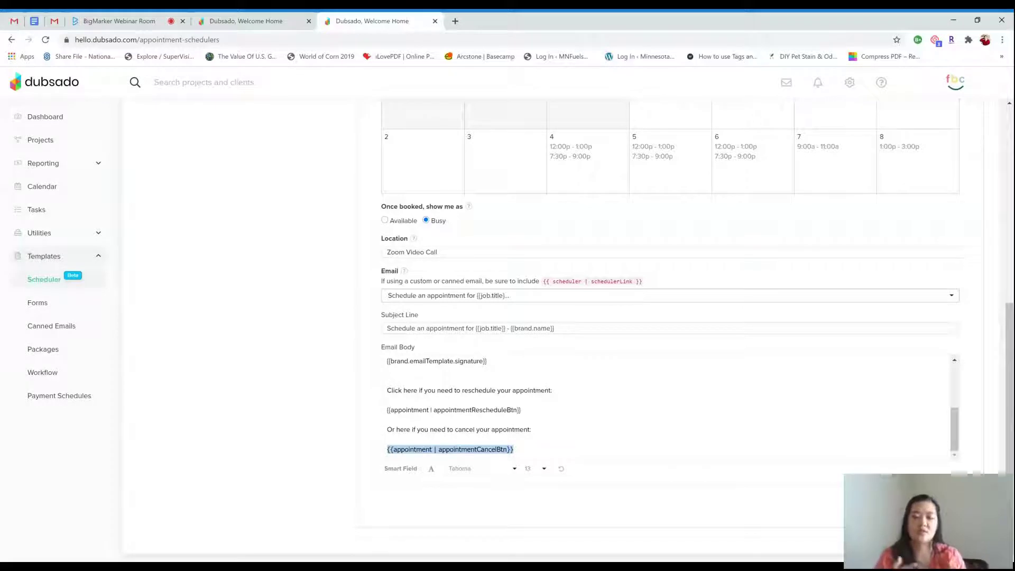
{"action": "left_click", "coordinate": [389, 419]}
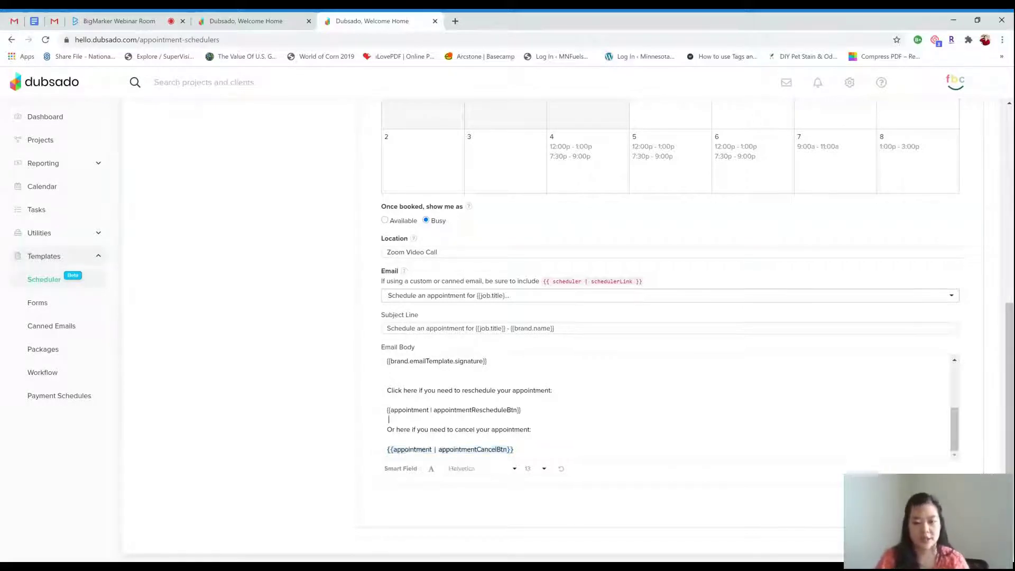
{"action": "scroll", "coordinate": [389, 419], "scroll_direction": "up", "scroll_amount": 5}
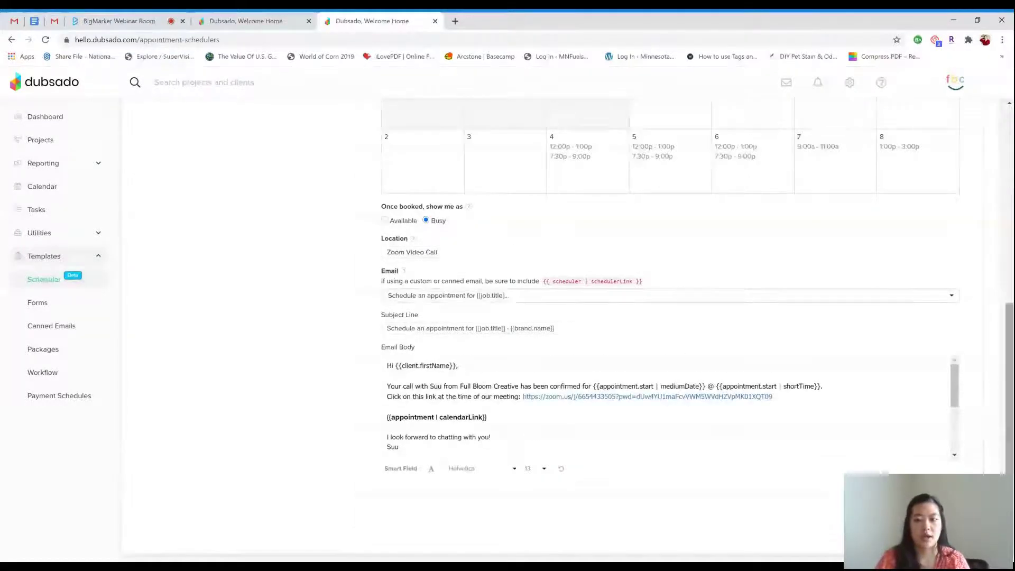
{"action": "scroll", "coordinate": [570, 313], "scroll_direction": "up", "scroll_amount": 10}
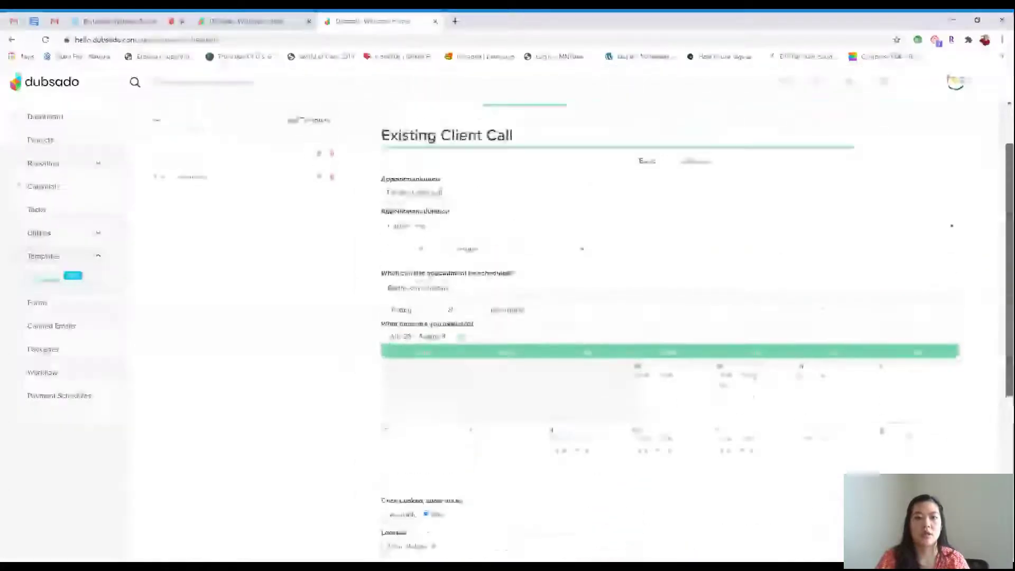
{"action": "scroll", "coordinate": [569, 313], "scroll_direction": "up", "scroll_amount": 2}
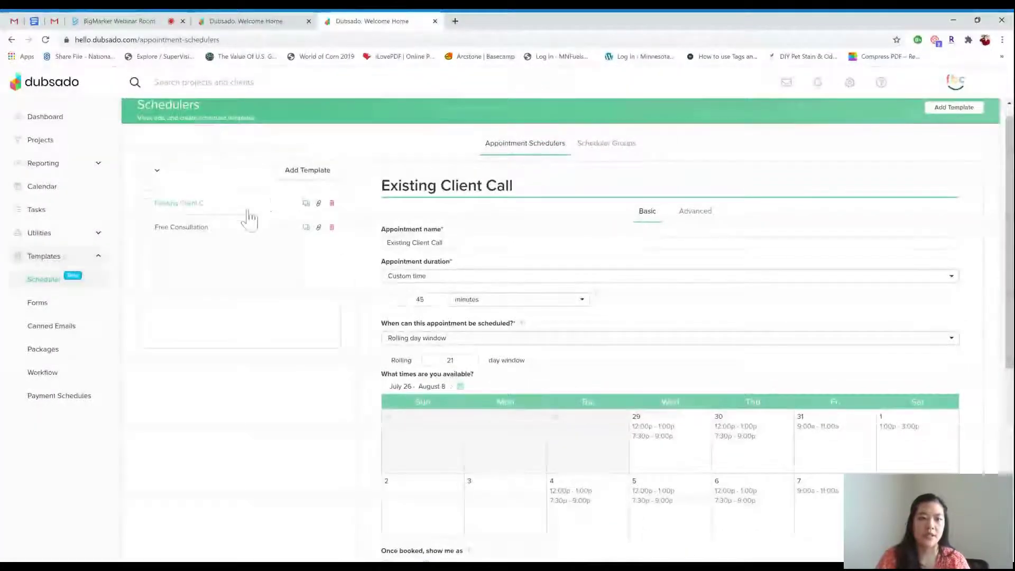
Scroll through the Free Consultation scheduler, then go to the Payment Schedules templates
{"action": "left_click", "coordinate": [215, 228]}
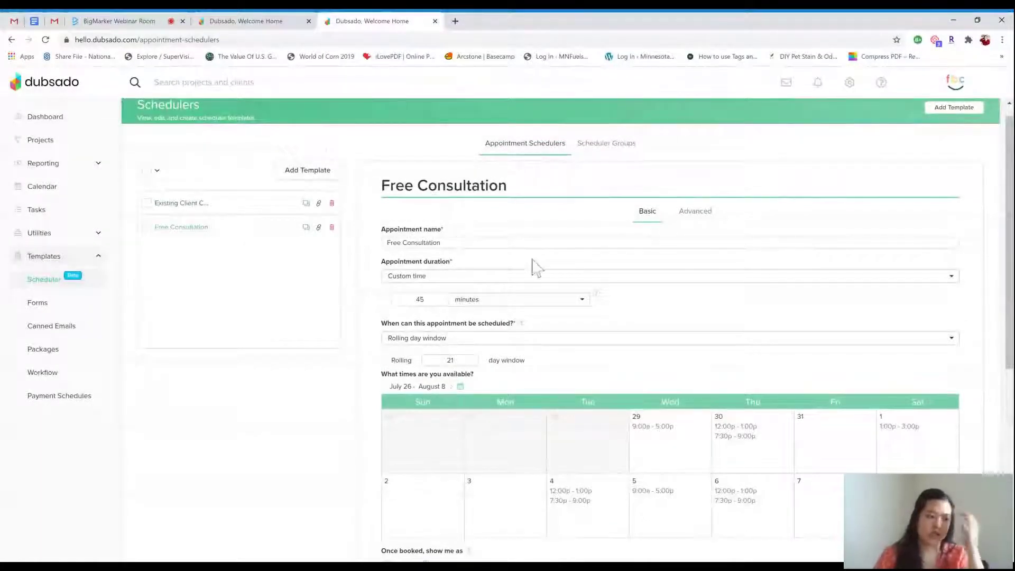
{"action": "scroll", "coordinate": [564, 266], "scroll_direction": "down", "scroll_amount": 5}
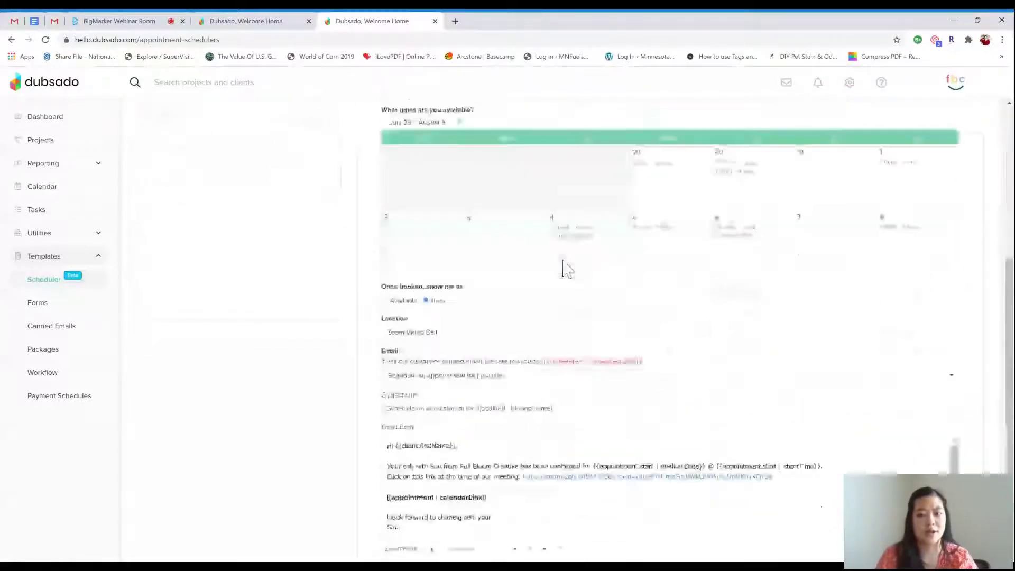
{"action": "scroll", "coordinate": [729, 285], "scroll_direction": "down", "scroll_amount": 2}
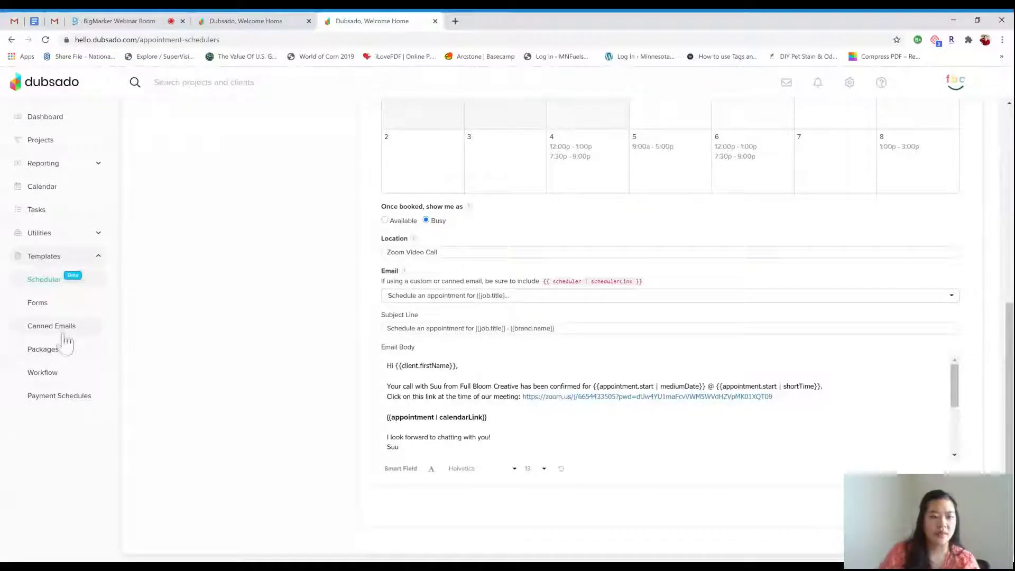
{"action": "left_click", "coordinate": [92, 413]}
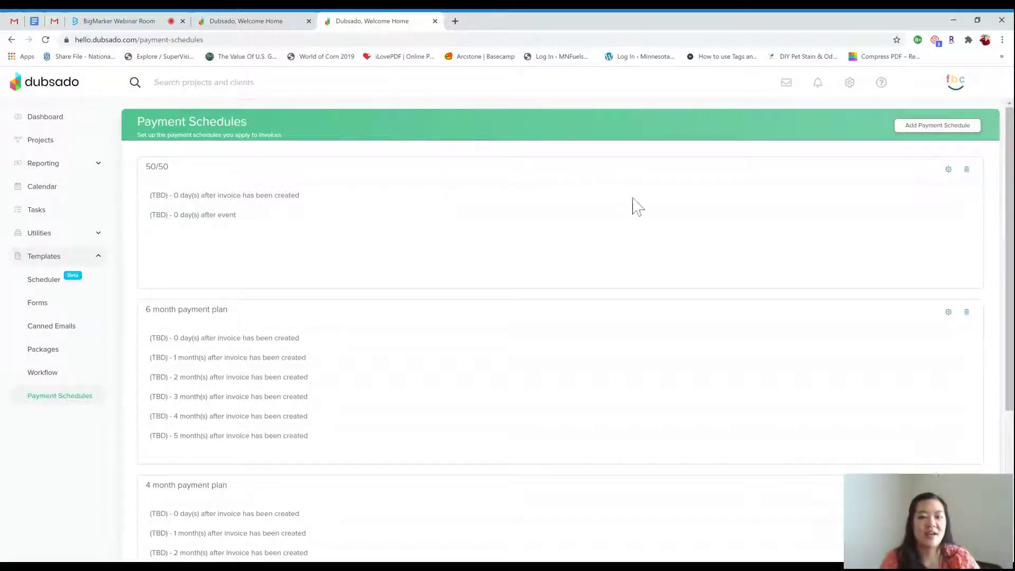
Open the 50/50 schedule's edit page from the Payment Schedules list
{"action": "scroll", "coordinate": [633, 198], "scroll_direction": "down", "scroll_amount": 1}
{"action": "scroll", "coordinate": [637, 207], "scroll_direction": "down", "scroll_amount": 3}
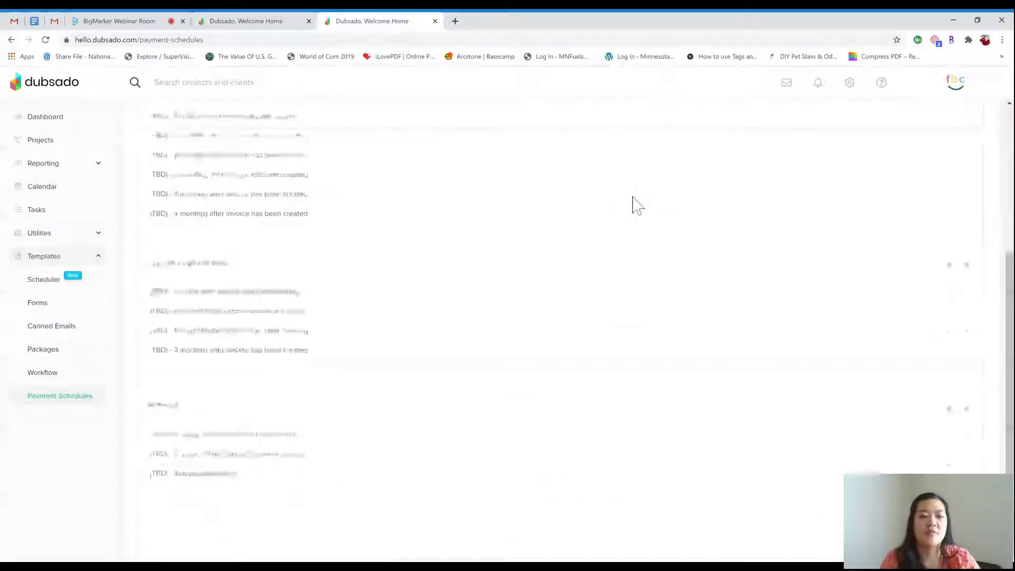
{"action": "scroll", "coordinate": [632, 204], "scroll_direction": "up", "scroll_amount": 4}
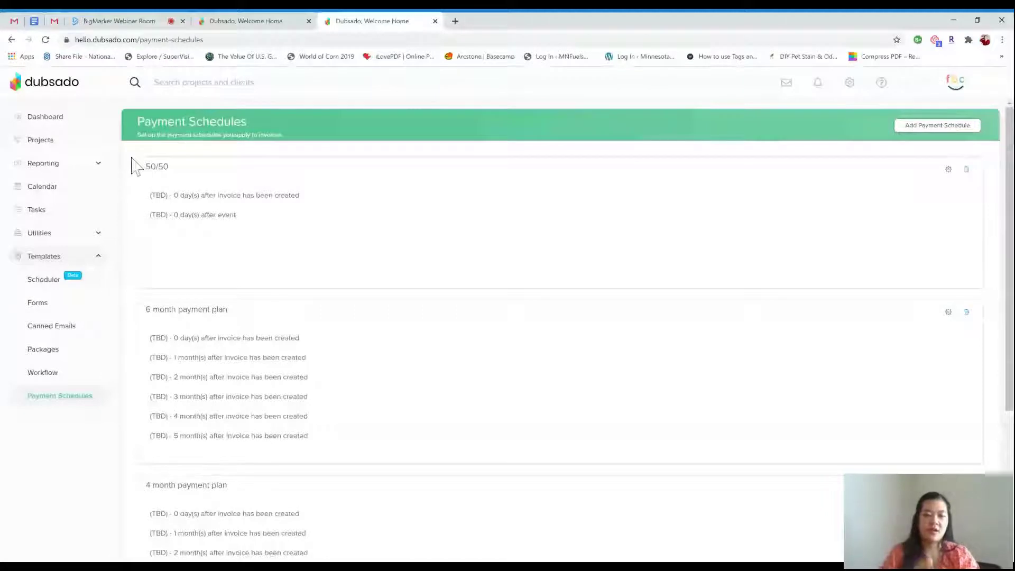
{"action": "left_click", "coordinate": [948, 170]}
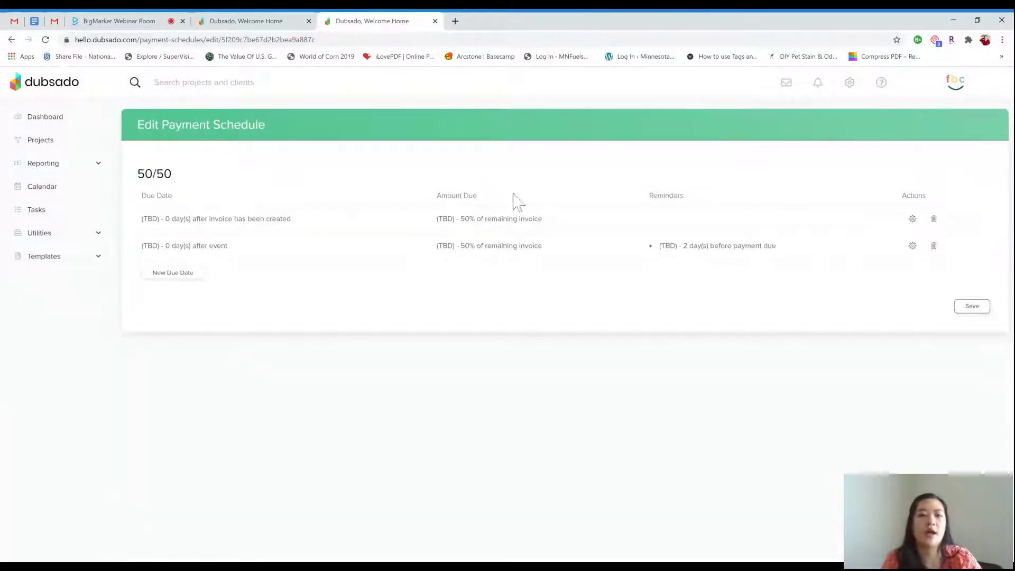
Keep the 50/50 name unchanged and open the first payment's due-date settings
{"action": "left_click", "coordinate": [144, 171]}
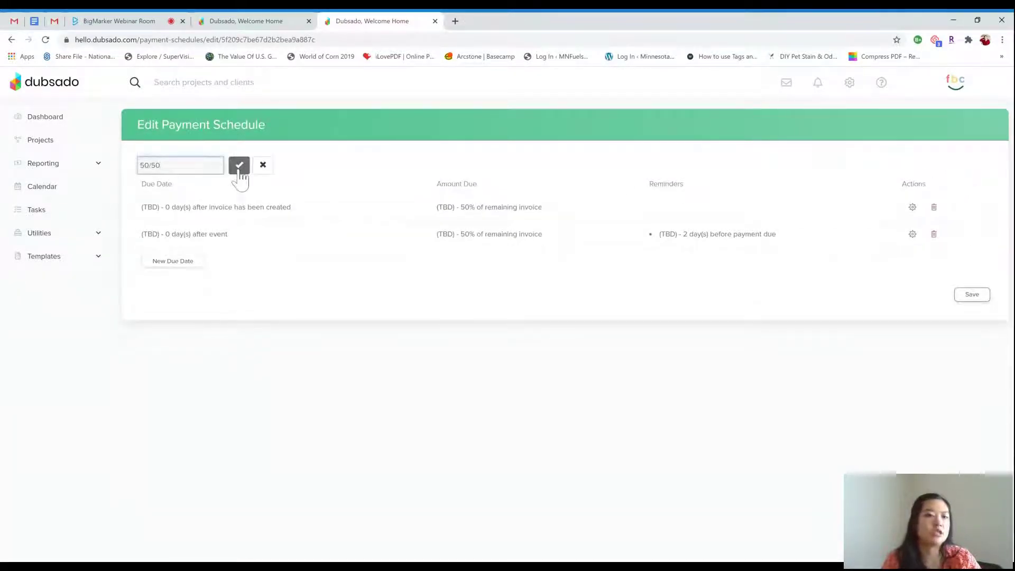
{"action": "left_click", "coordinate": [239, 166]}
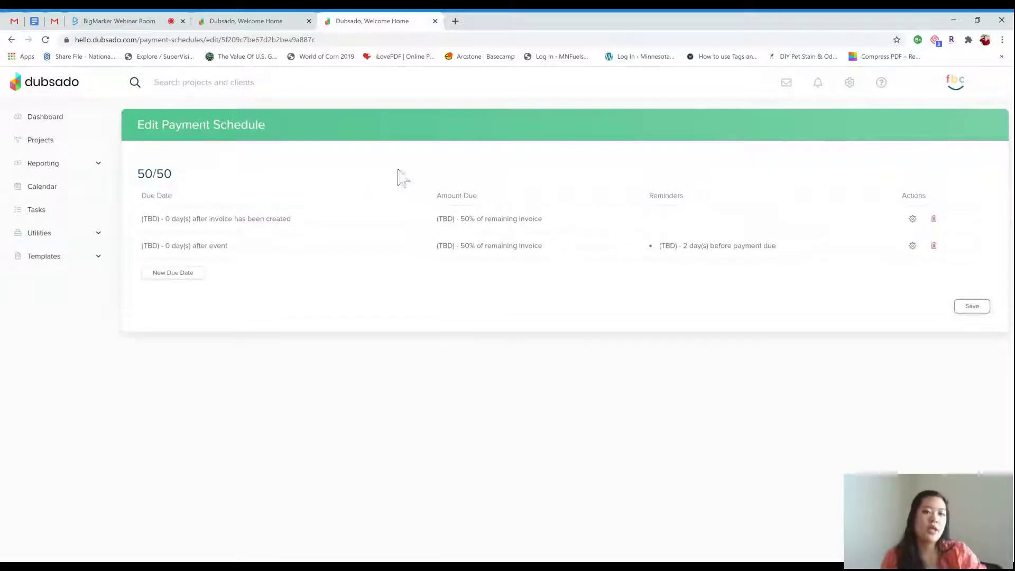
{"action": "left_click", "coordinate": [913, 220]}
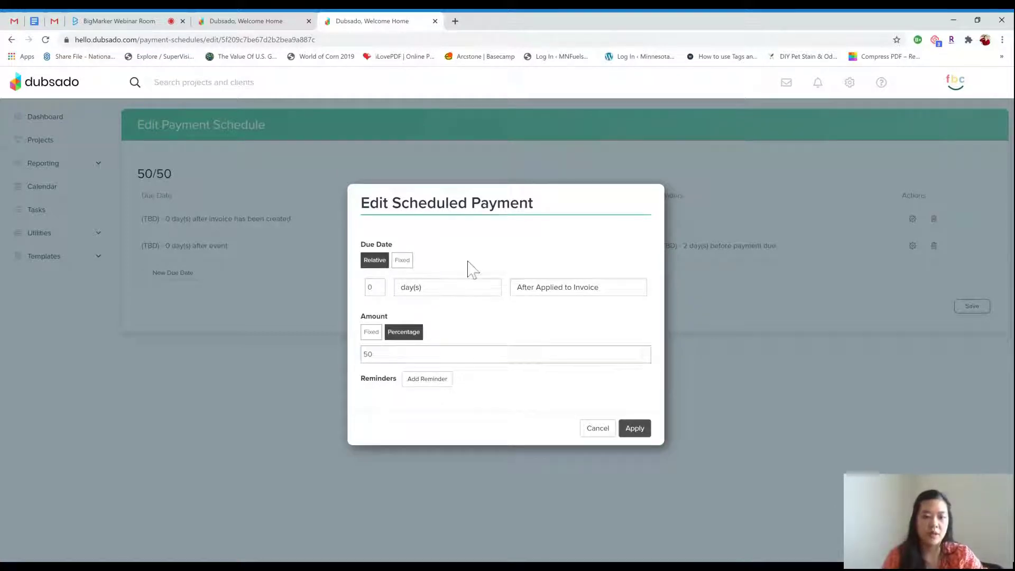
Try a fixed August 5 due date, revert to relative timing, and cancel the dialog
{"action": "left_click", "coordinate": [406, 262]}
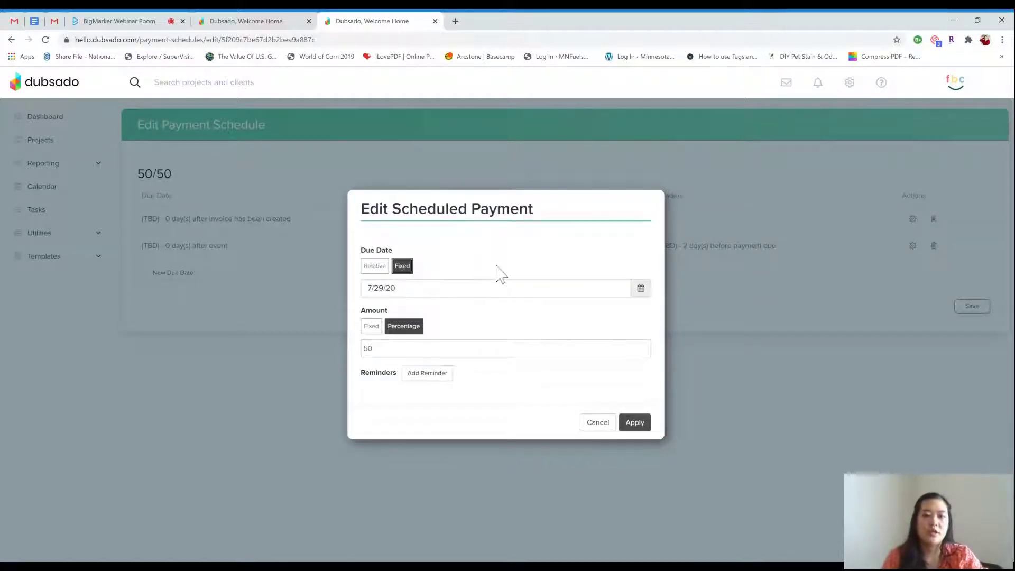
{"action": "left_click", "coordinate": [641, 290]}
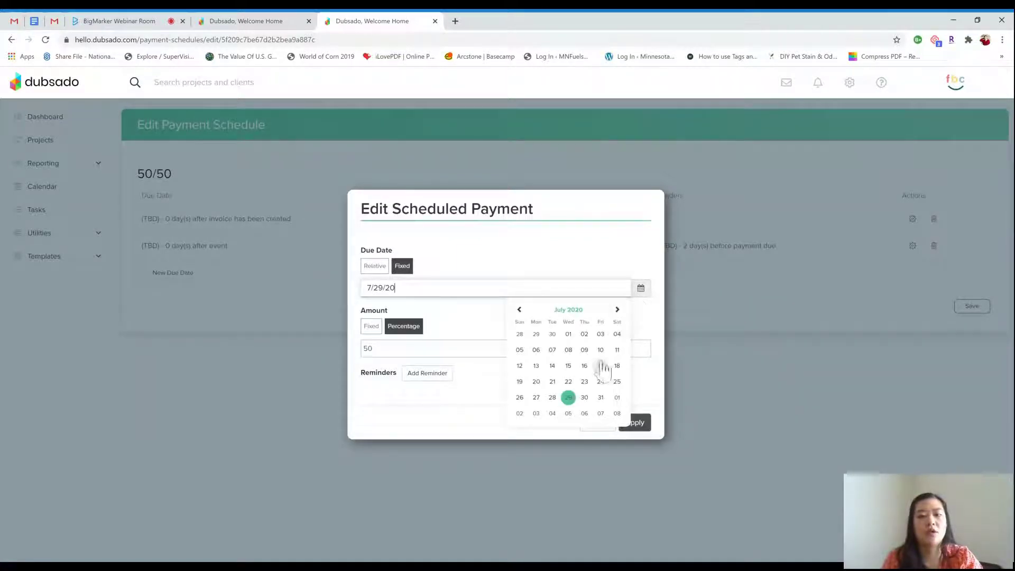
{"action": "left_click", "coordinate": [568, 412]}
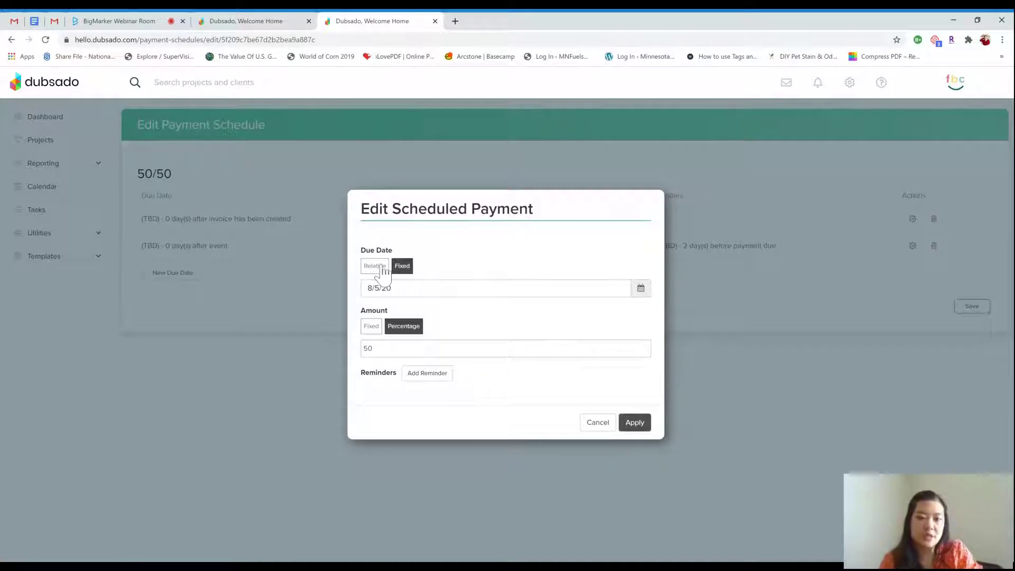
{"action": "left_click", "coordinate": [381, 269]}
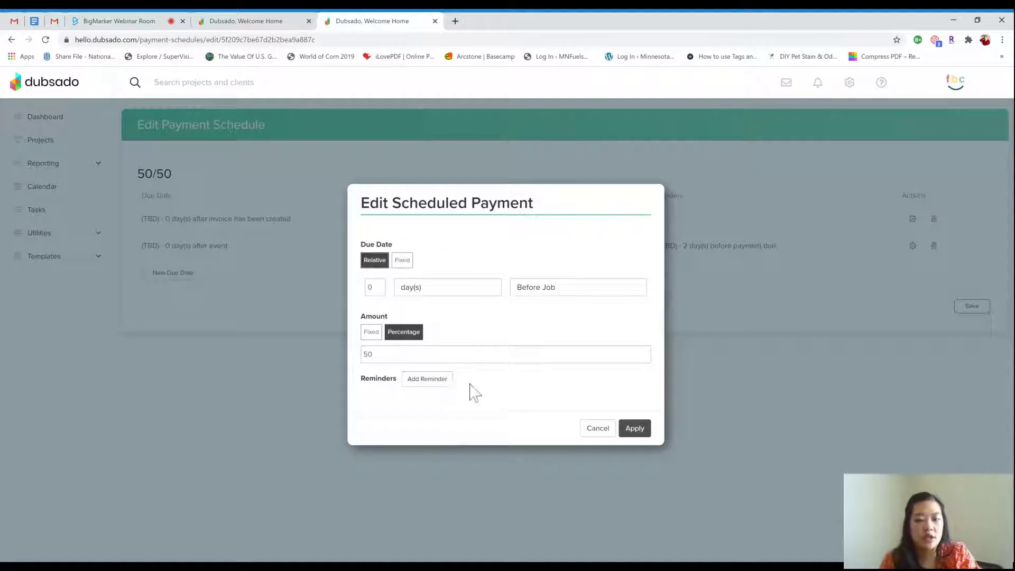
{"action": "left_click", "coordinate": [596, 429]}
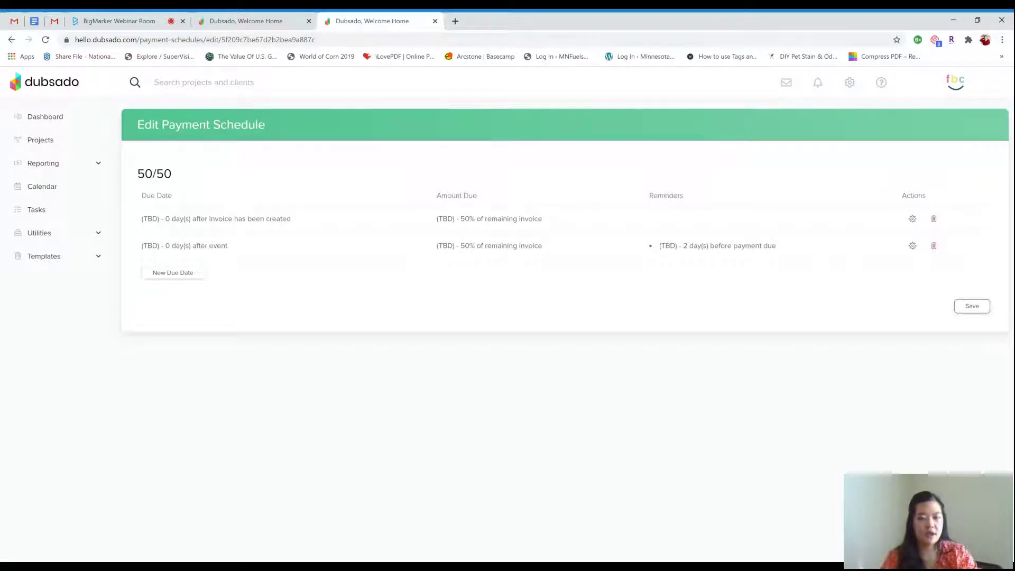
Replace the second payment's existing reminder with a new relative-timed reminder
{"action": "left_click", "coordinate": [913, 245]}
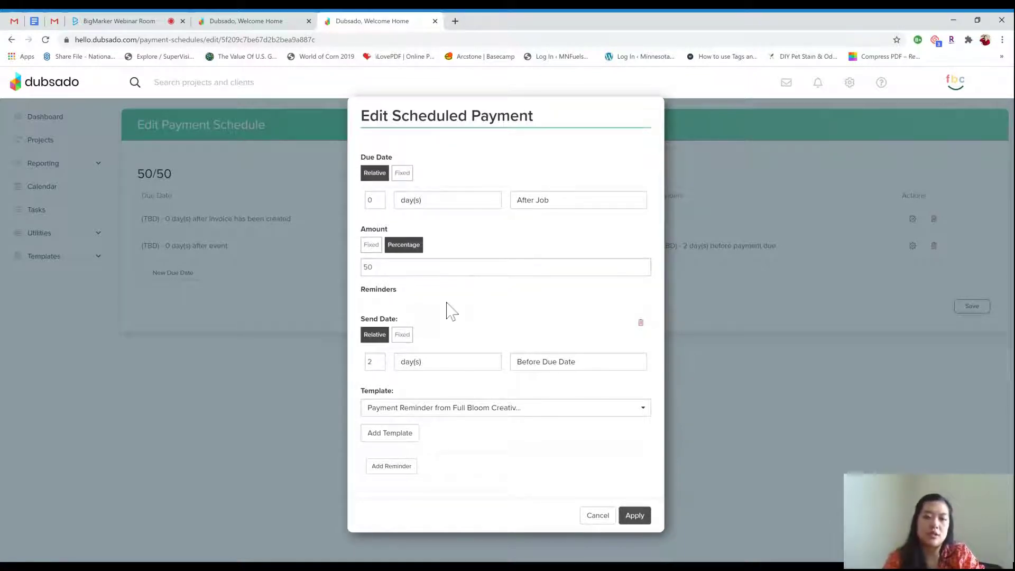
{"action": "left_click", "coordinate": [641, 323]}
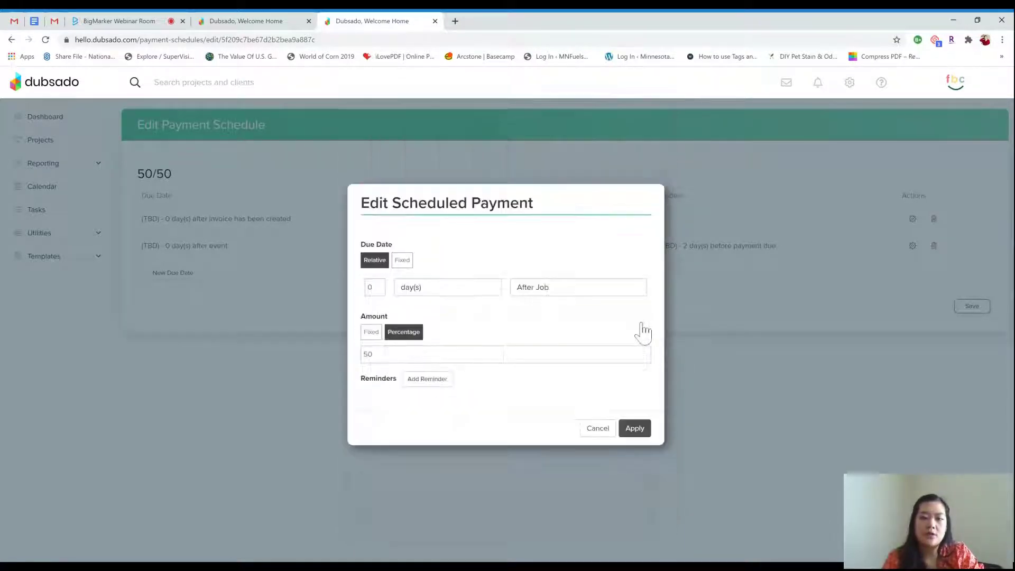
{"action": "left_click", "coordinate": [438, 387]}
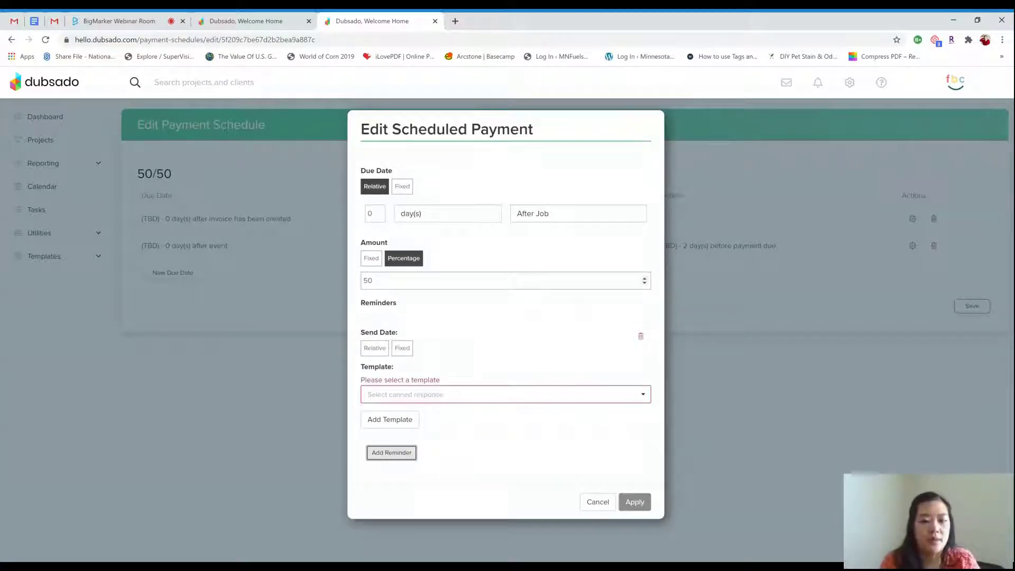
{"action": "left_click", "coordinate": [382, 350]}
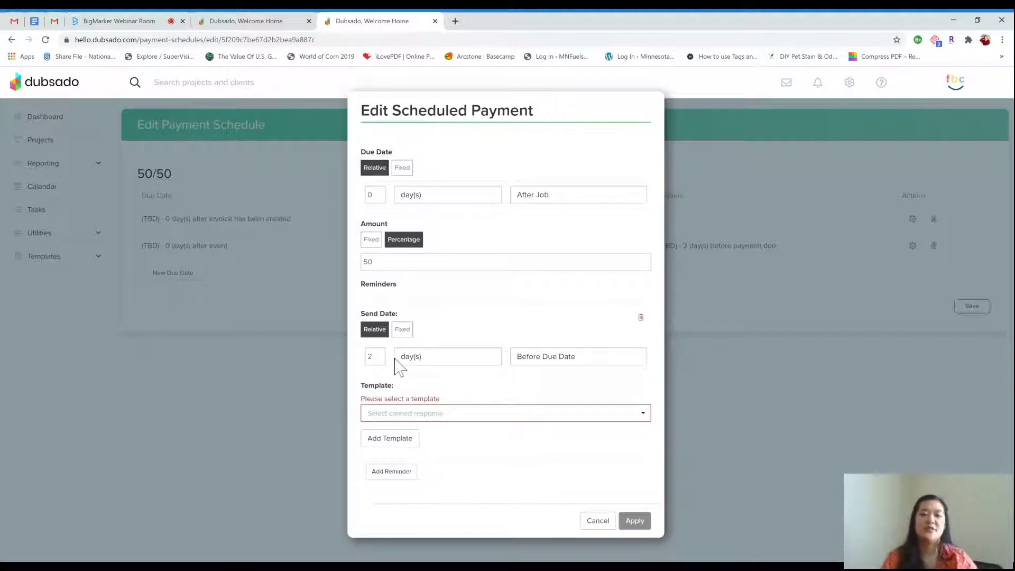
Use the Payment Reminder canned email for it, apply, and save the 50/50 schedule
{"action": "left_click", "coordinate": [483, 414]}
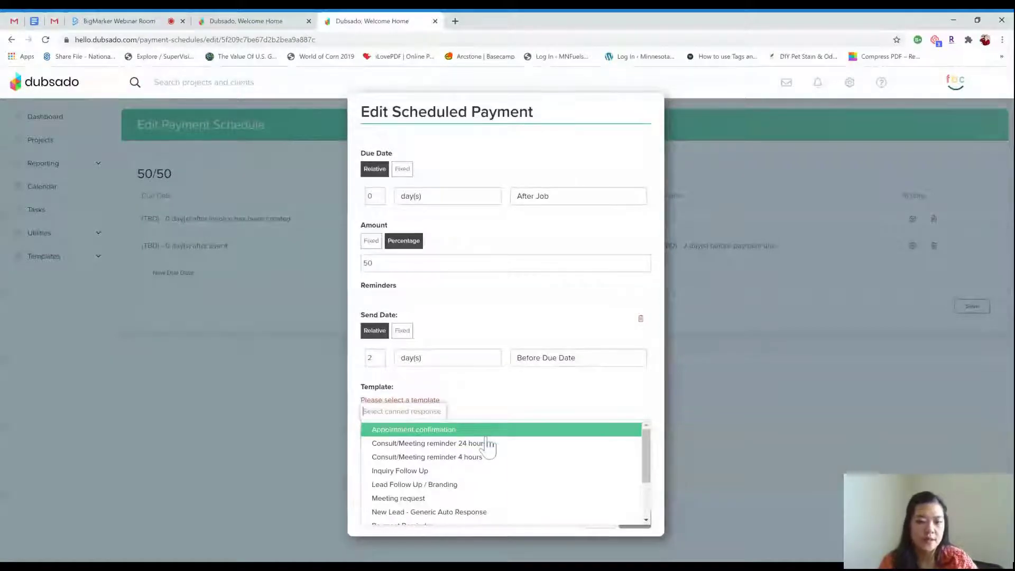
{"action": "scroll", "coordinate": [483, 446], "scroll_direction": "down", "scroll_amount": 1}
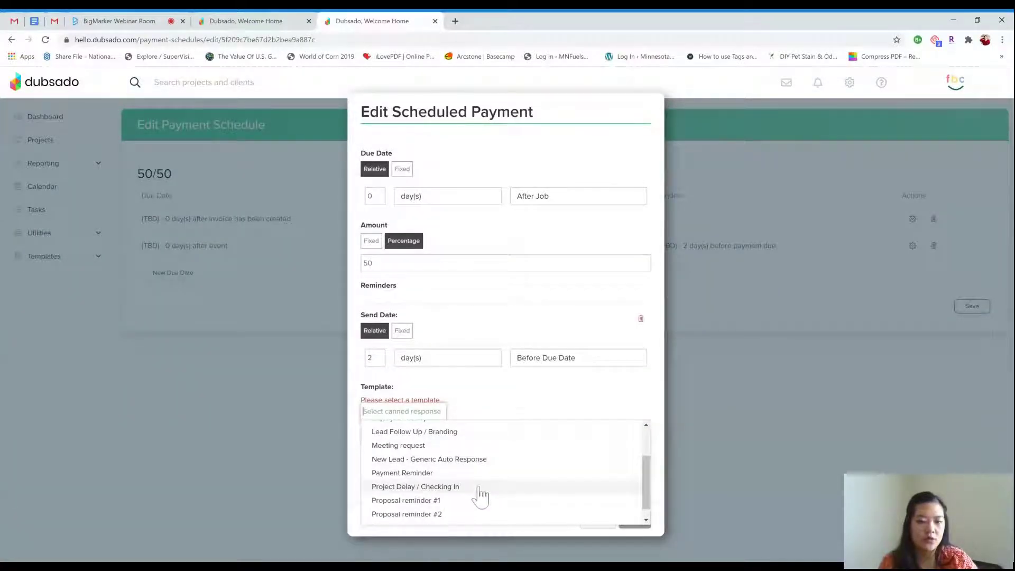
{"action": "left_click", "coordinate": [478, 474]}
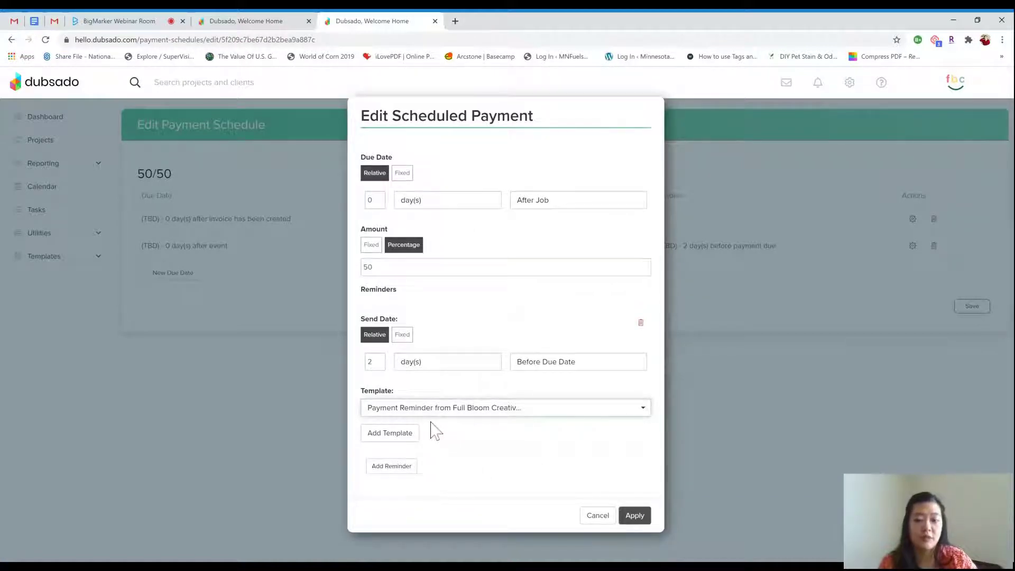
{"action": "left_click", "coordinate": [634, 516]}
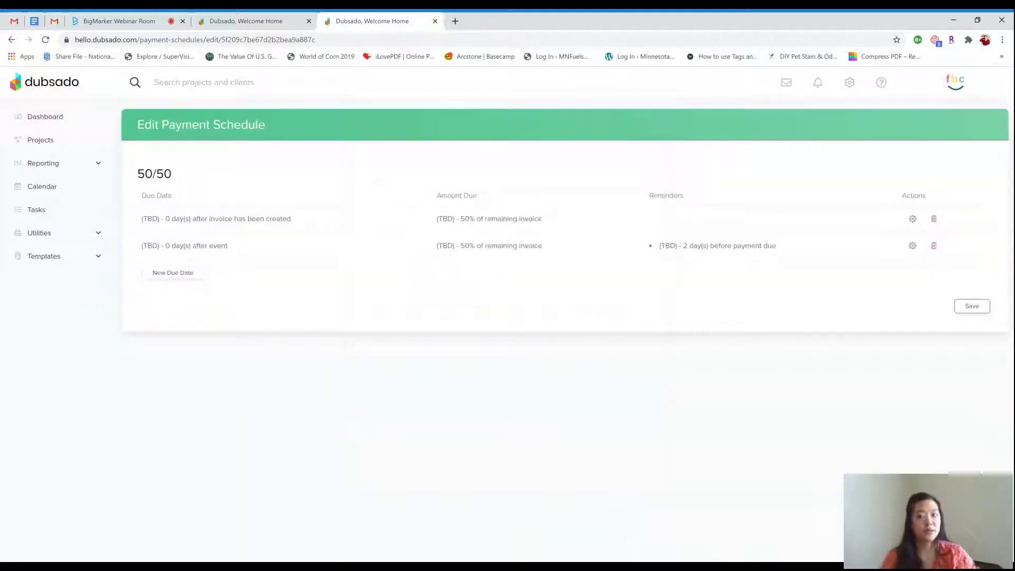
{"action": "left_click", "coordinate": [972, 307]}
Scroll down to the 4 month payment plan and open it for editing
{"action": "scroll", "coordinate": [492, 142], "scroll_direction": "down", "scroll_amount": 1}
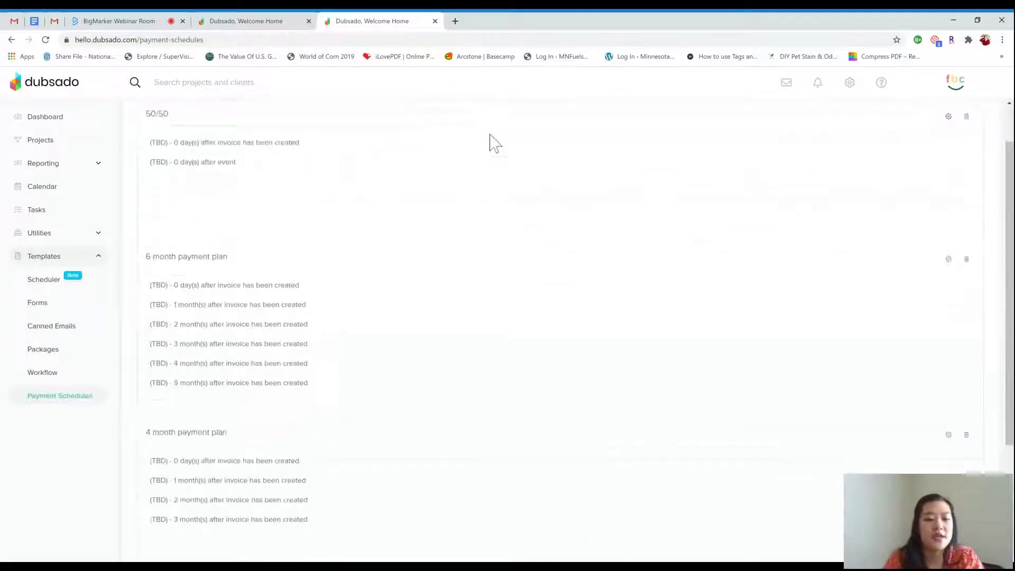
{"action": "scroll", "coordinate": [492, 143], "scroll_direction": "down", "scroll_amount": 1}
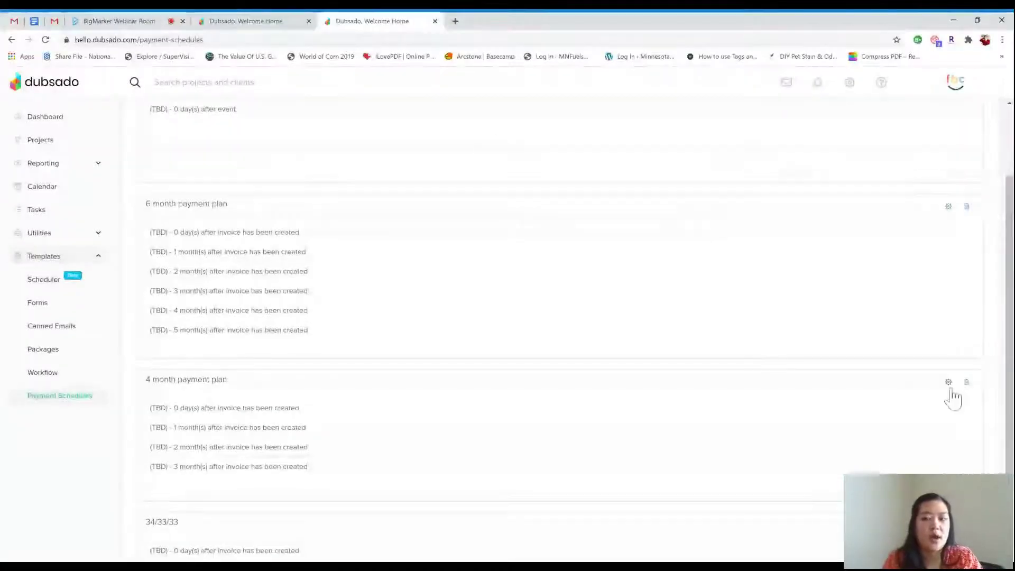
{"action": "left_click", "coordinate": [948, 382]}
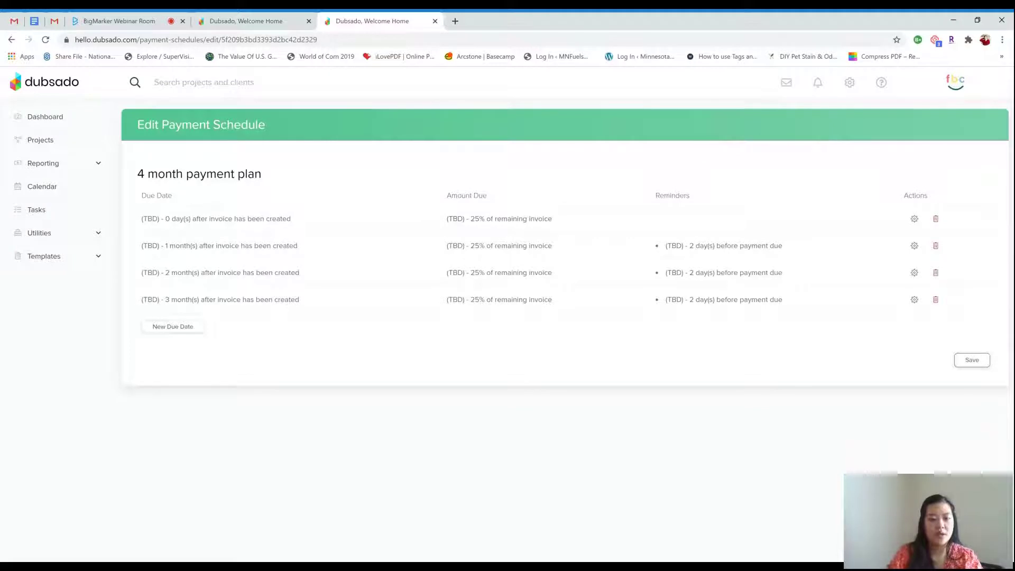
Open the Forms templates list from the Templates section of the sidebar
{"action": "left_click", "coordinate": [98, 257]}
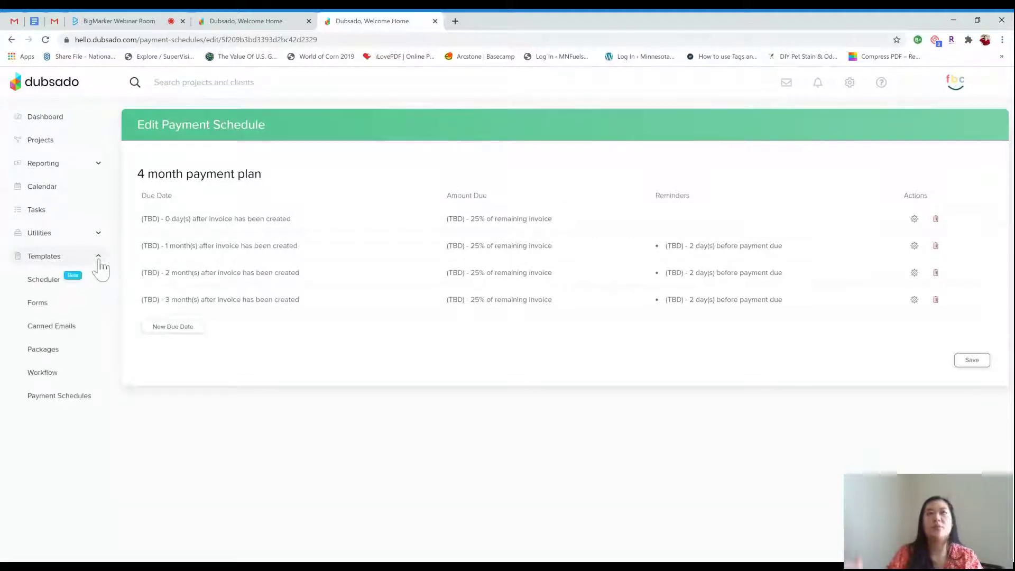
{"action": "left_click", "coordinate": [46, 310]}
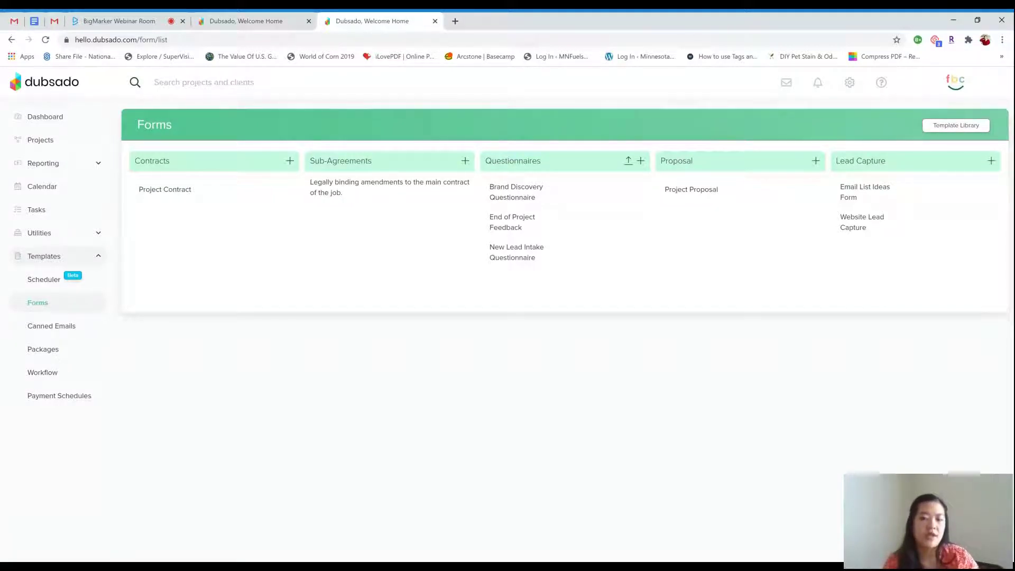
Open the New Lead Intake Questionnaire from the Questionnaires column
{"action": "mouse_move", "coordinate": [525, 254]}
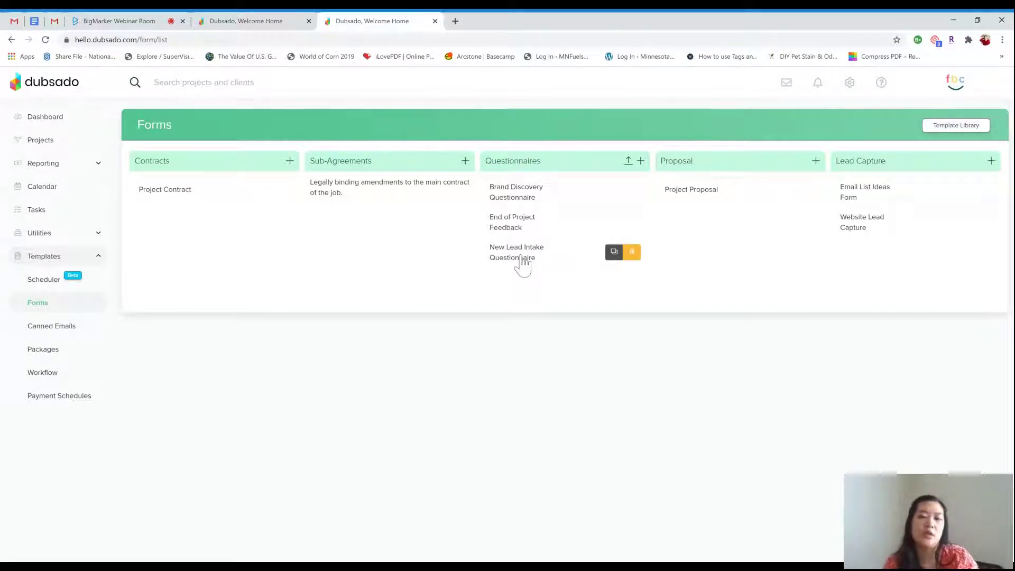
{"action": "left_click", "coordinate": [522, 257]}
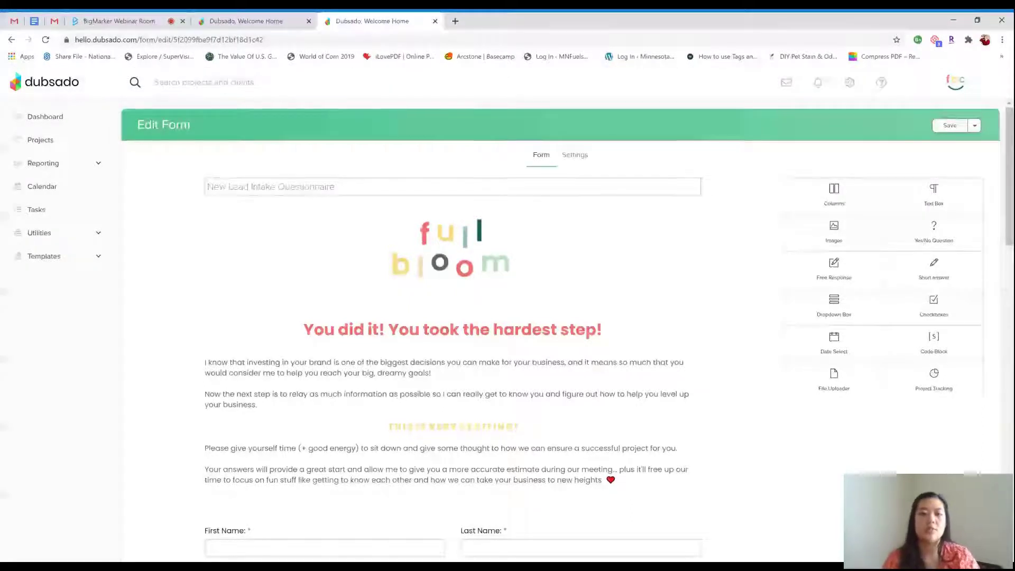
Scroll to the marketing-materials checklist, open its Edit Checkbox settings, then discard them
{"action": "mouse_move", "coordinate": [709, 308]}
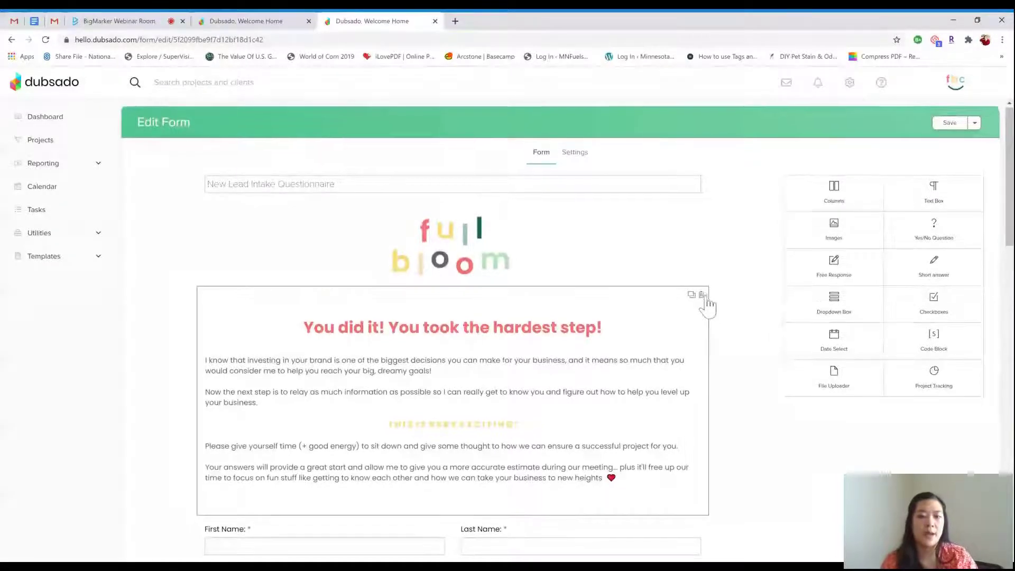
{"action": "scroll", "coordinate": [708, 307], "scroll_direction": "down", "scroll_amount": 1}
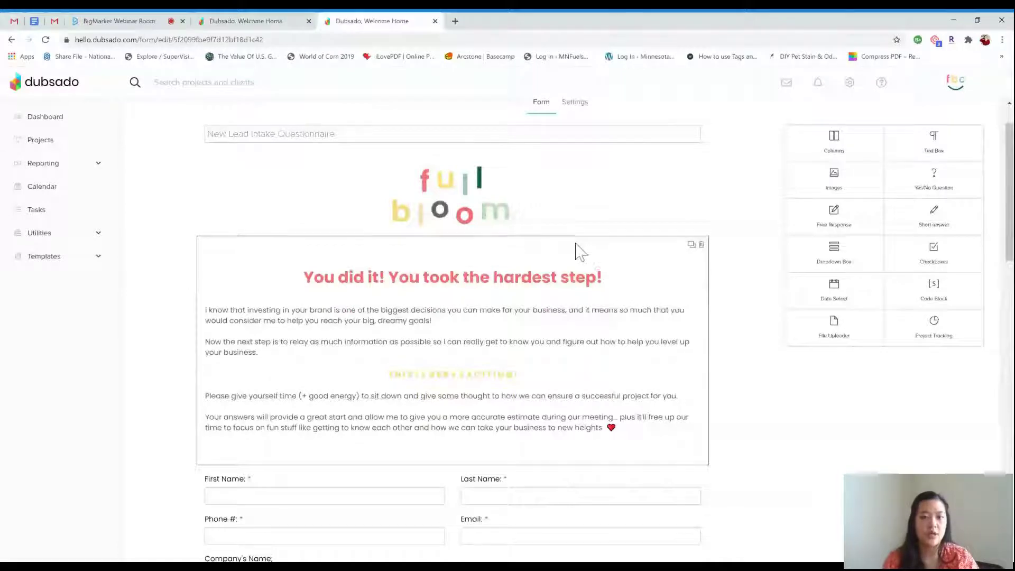
{"action": "scroll", "coordinate": [577, 249], "scroll_direction": "down", "scroll_amount": 1}
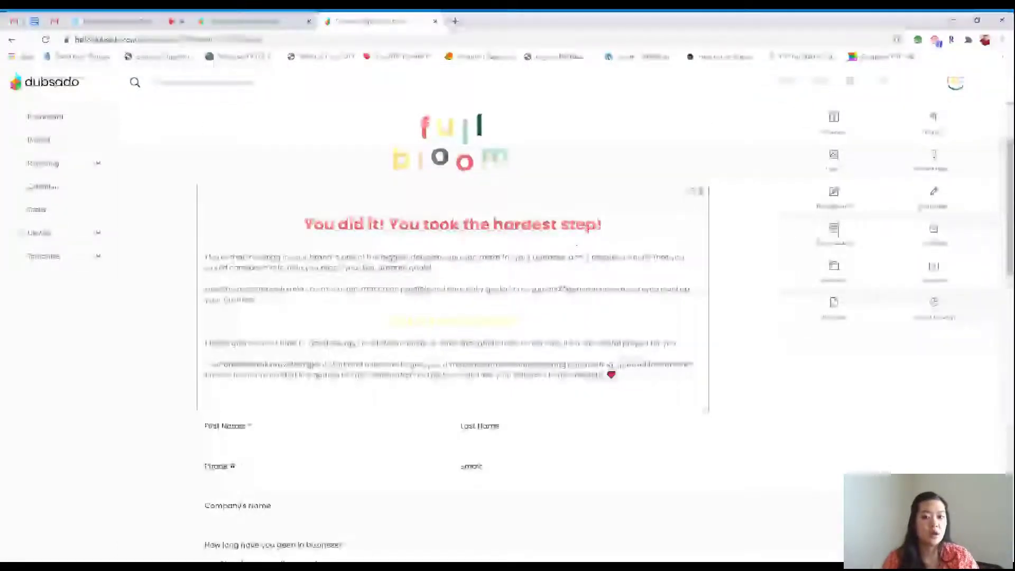
{"action": "scroll", "coordinate": [576, 244], "scroll_direction": "down", "scroll_amount": 3}
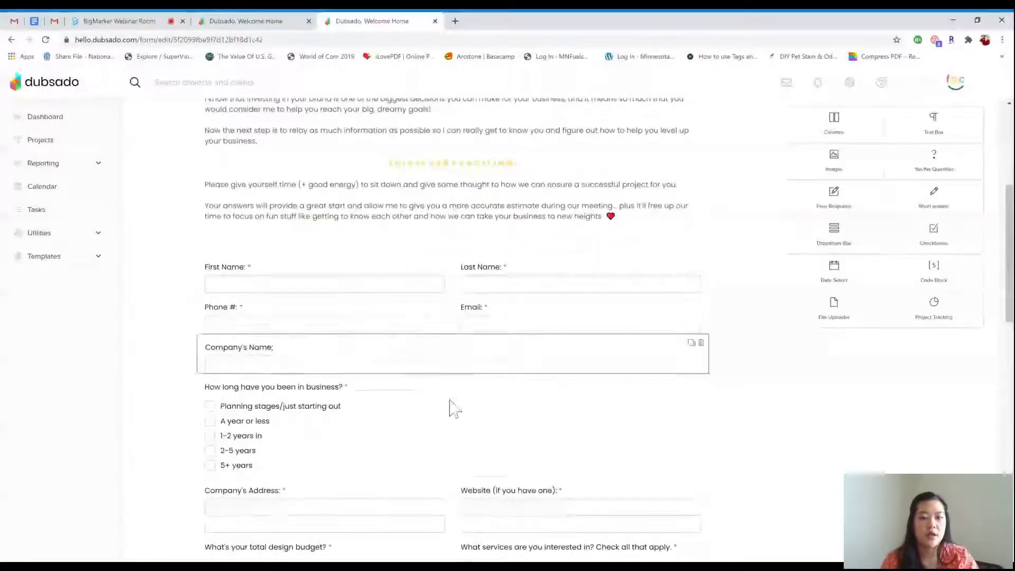
{"action": "scroll", "coordinate": [547, 442], "scroll_direction": "down", "scroll_amount": 1}
{"action": "scroll", "coordinate": [547, 439], "scroll_direction": "down", "scroll_amount": 1}
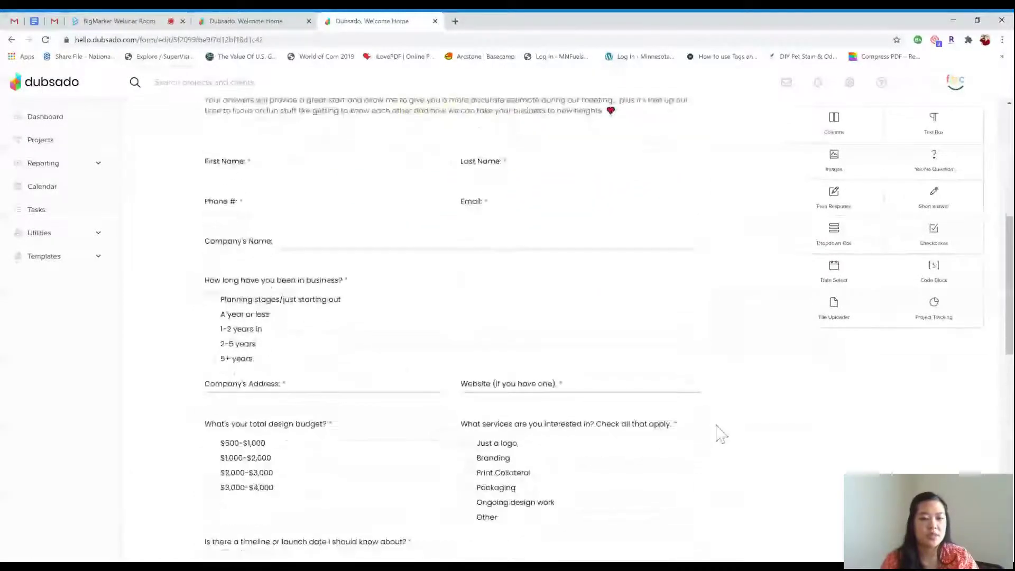
{"action": "scroll", "coordinate": [716, 431], "scroll_direction": "down", "scroll_amount": 2}
{"action": "scroll", "coordinate": [717, 435], "scroll_direction": "down", "scroll_amount": 4}
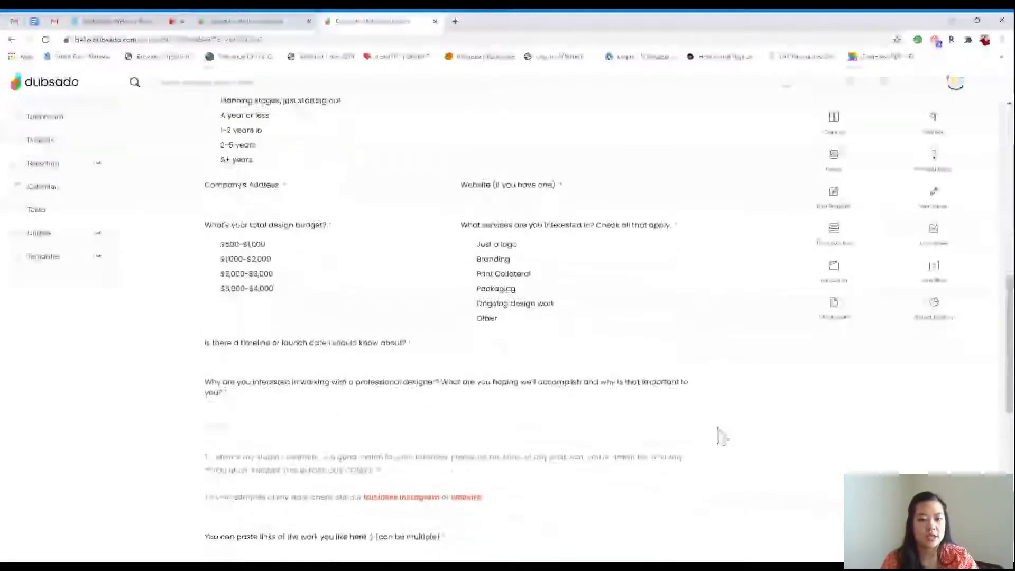
{"action": "scroll", "coordinate": [720, 437], "scroll_direction": "down", "scroll_amount": 1}
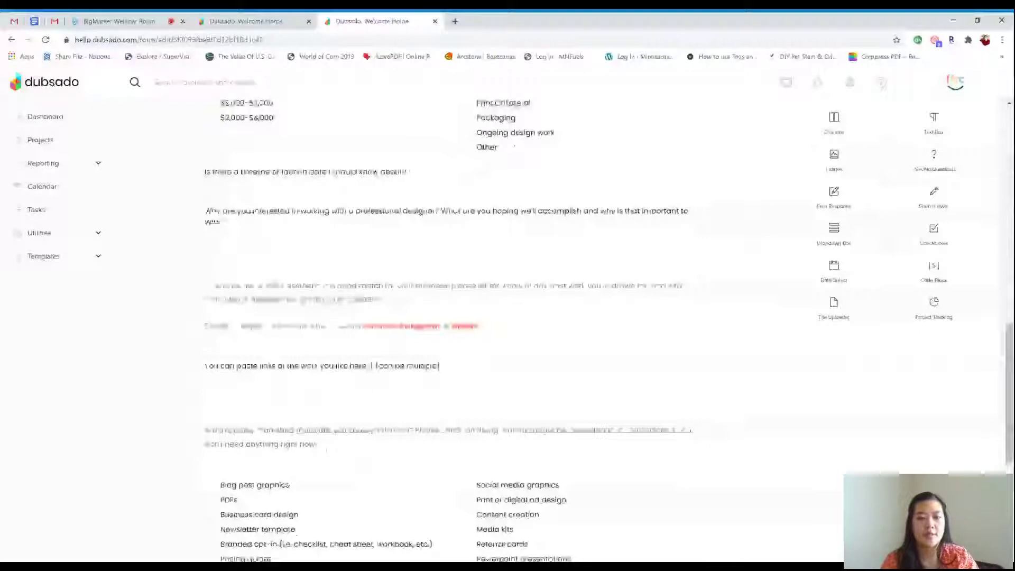
{"action": "scroll", "coordinate": [732, 414], "scroll_direction": "down", "scroll_amount": 1}
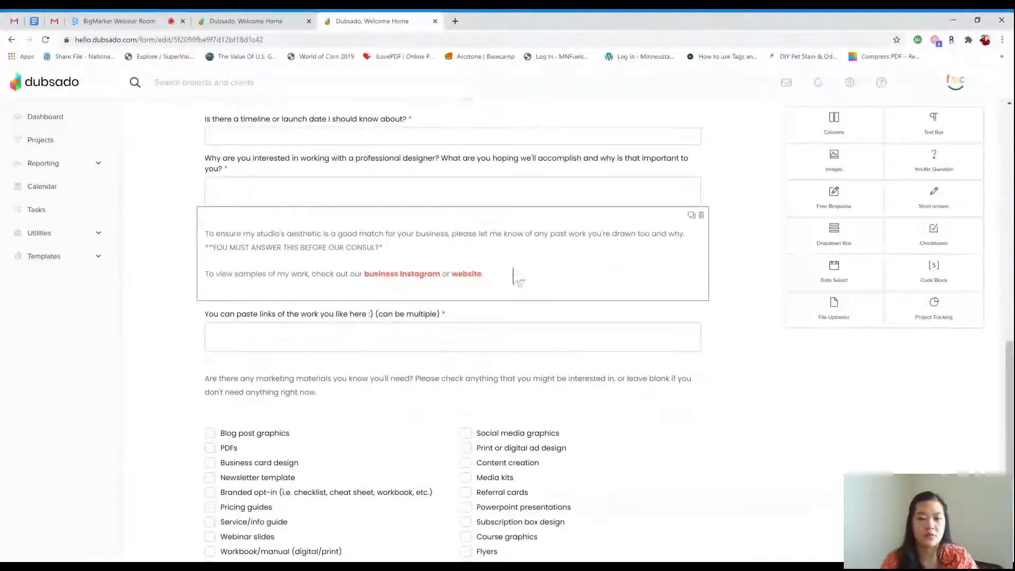
{"action": "scroll", "coordinate": [536, 271], "scroll_direction": "down", "scroll_amount": 2}
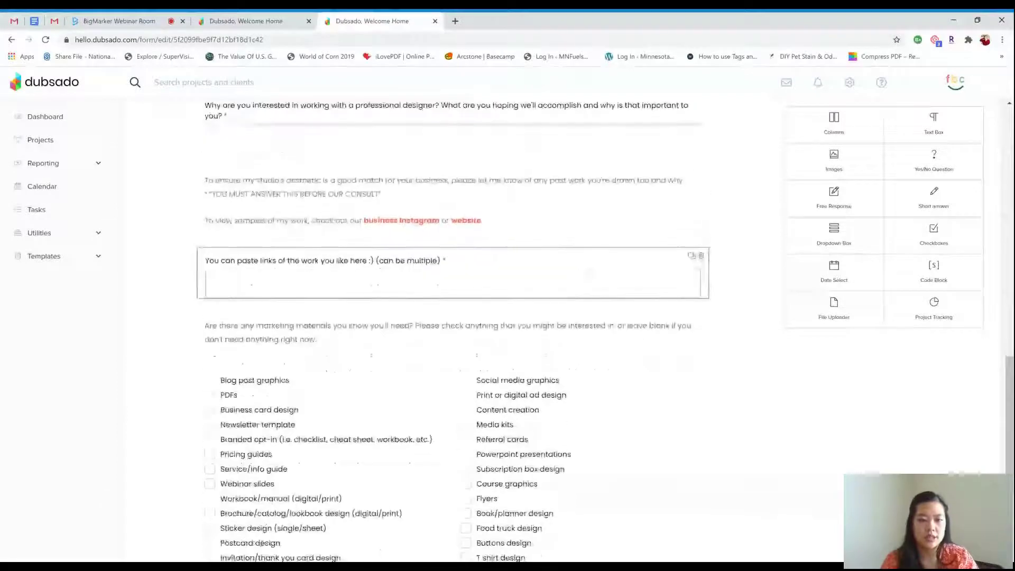
{"action": "scroll", "coordinate": [468, 296], "scroll_direction": "down", "scroll_amount": 1}
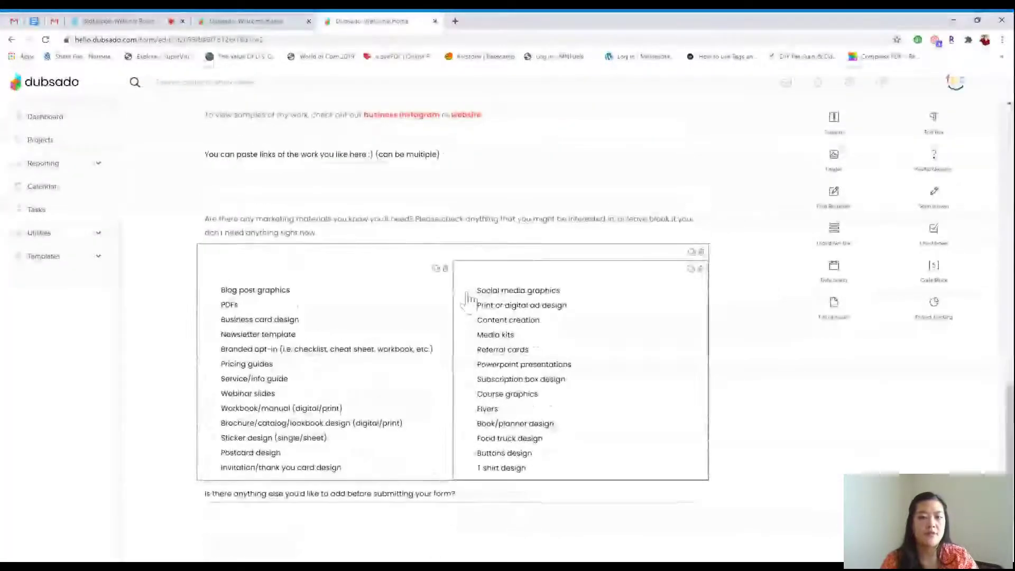
{"action": "left_click", "coordinate": [469, 296]}
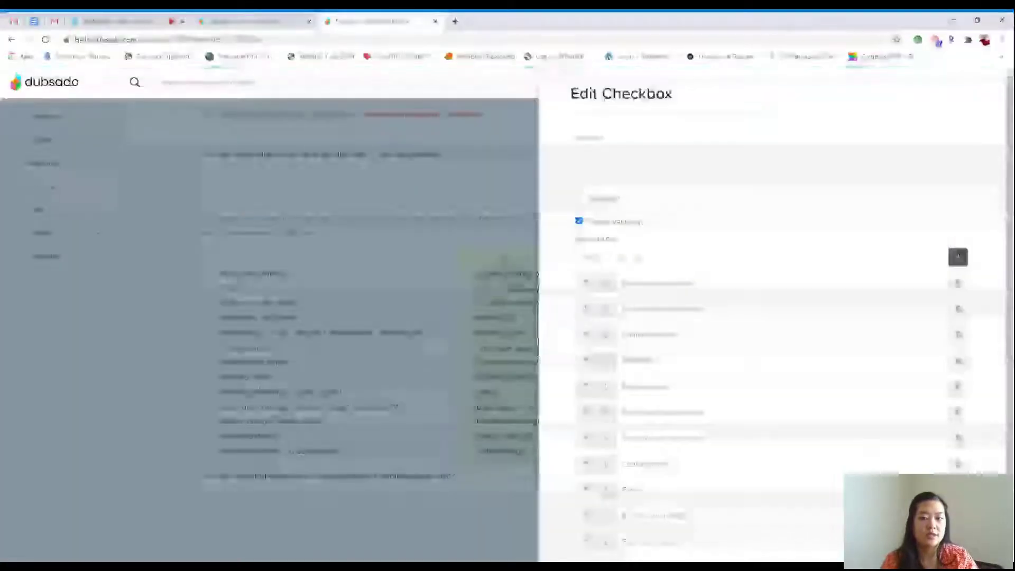
{"action": "scroll", "coordinate": [626, 299], "scroll_direction": "down", "scroll_amount": 2}
{"action": "scroll", "coordinate": [630, 301], "scroll_direction": "up", "scroll_amount": 2}
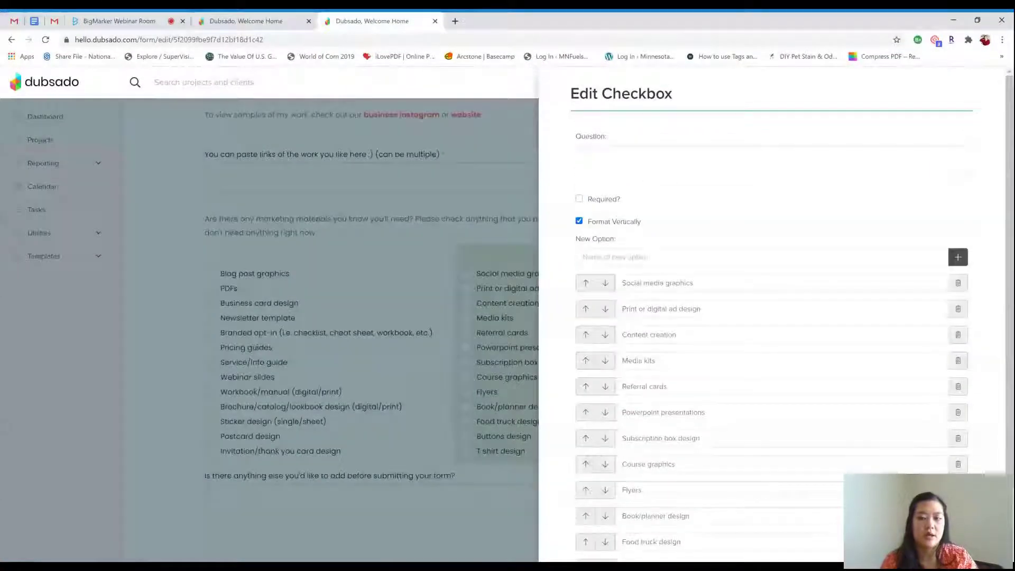
{"action": "scroll", "coordinate": [627, 533], "scroll_direction": "down", "scroll_amount": 2}
{"action": "left_click", "coordinate": [675, 554]}
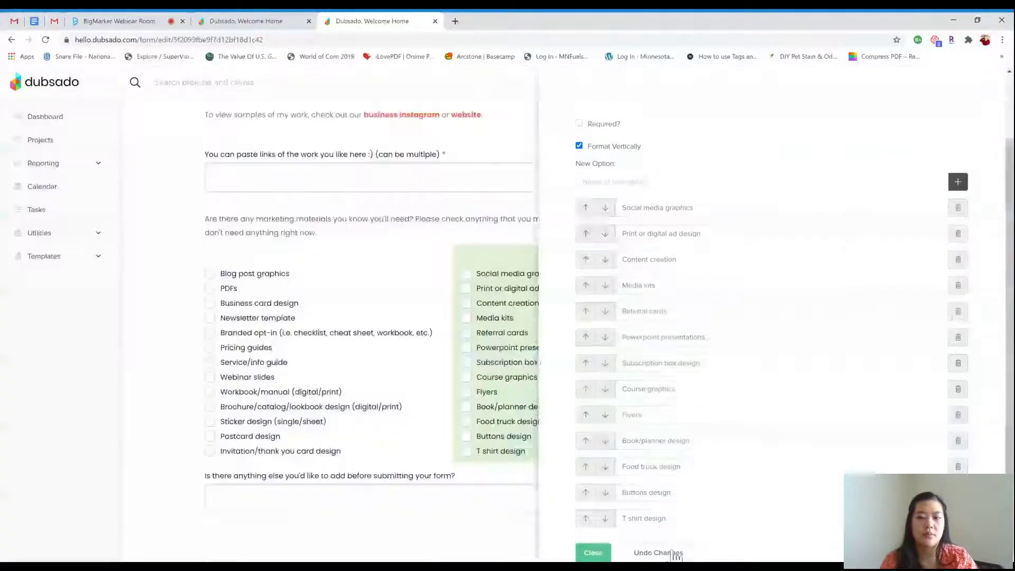
Add a two-column Columns container below the thank-you note
{"action": "scroll", "coordinate": [698, 386], "scroll_direction": "down", "scroll_amount": 3}
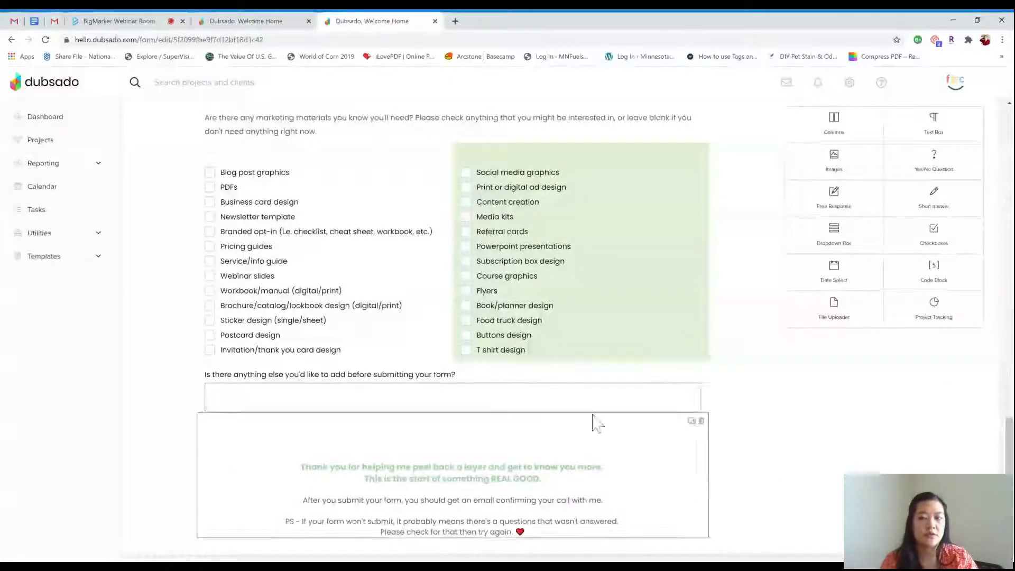
{"action": "scroll", "coordinate": [656, 374], "scroll_direction": "up", "scroll_amount": 10}
{"action": "scroll", "coordinate": [656, 376], "scroll_direction": "up", "scroll_amount": 10}
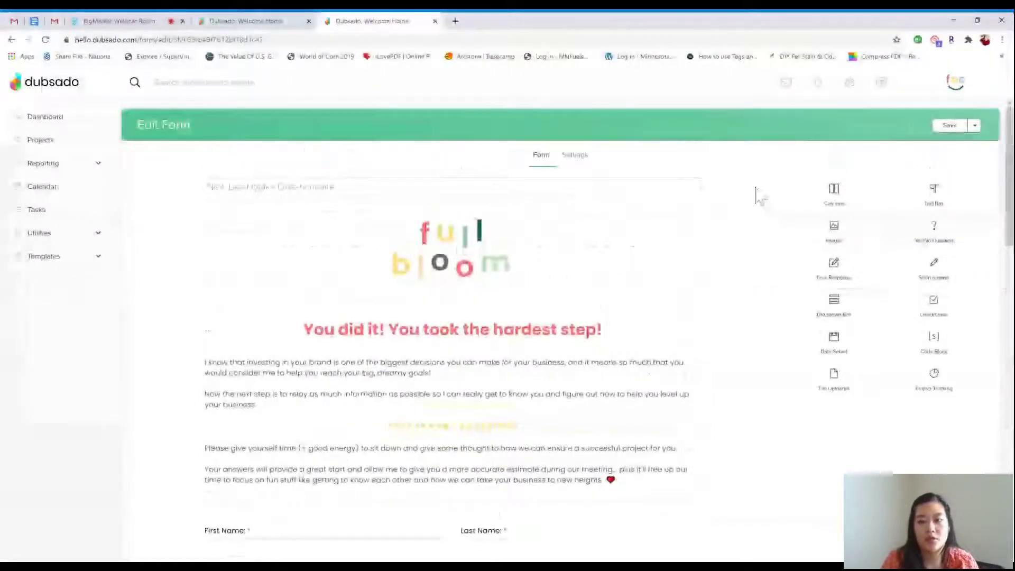
{"action": "scroll", "coordinate": [695, 272], "scroll_direction": "down", "scroll_amount": 10}
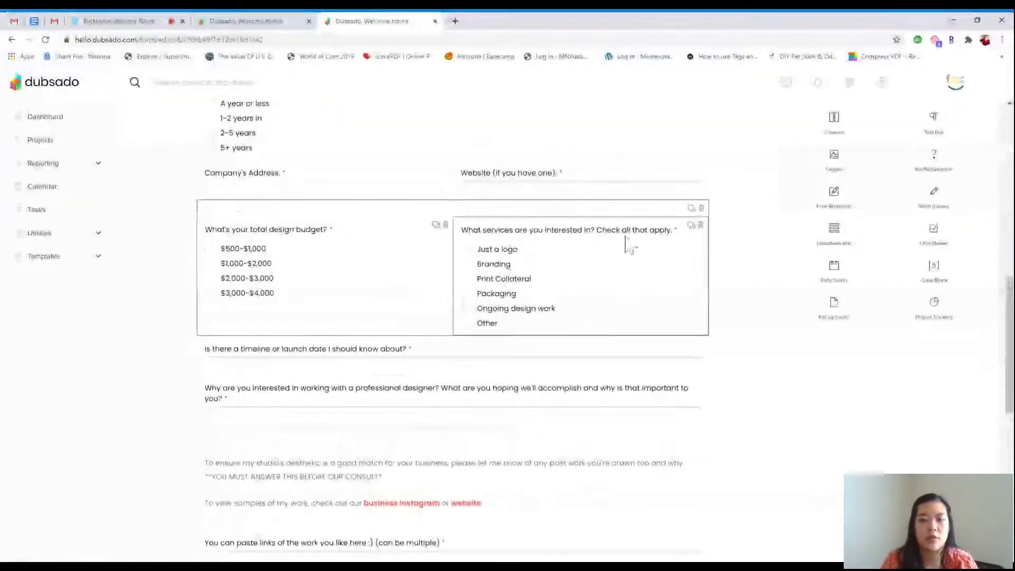
{"action": "scroll", "coordinate": [627, 242], "scroll_direction": "down", "scroll_amount": 8}
{"action": "scroll", "coordinate": [596, 235], "scroll_direction": "down", "scroll_amount": 1}
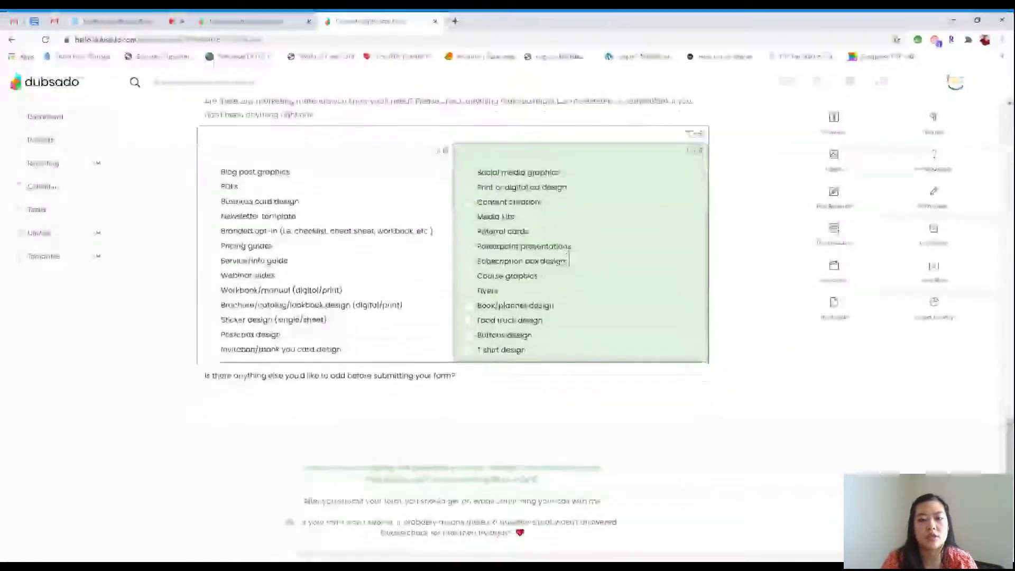
{"action": "left_click", "coordinate": [807, 145]}
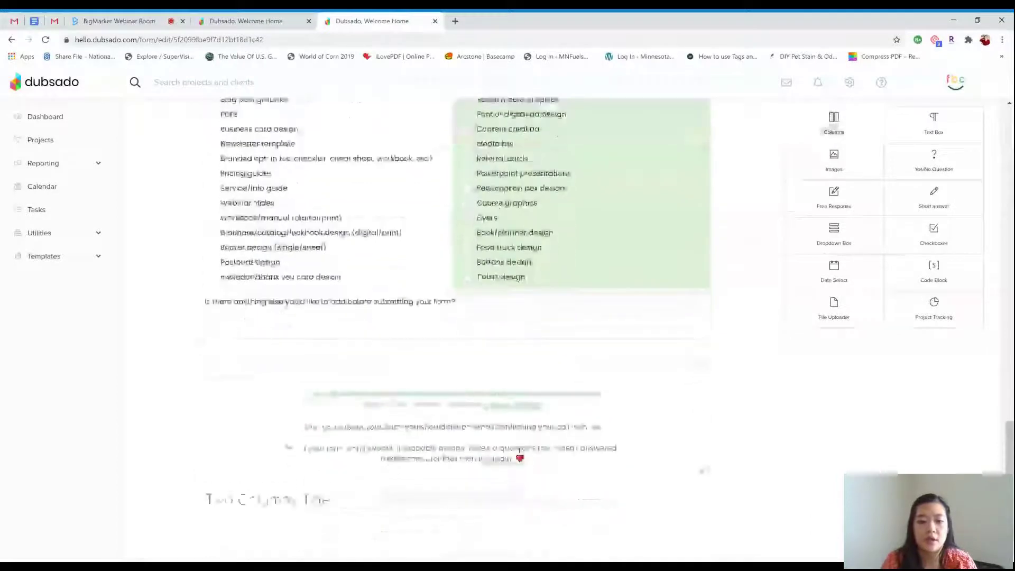
Hide the new two-column block's title with Show Title unchecked
{"action": "left_click", "coordinate": [274, 521]}
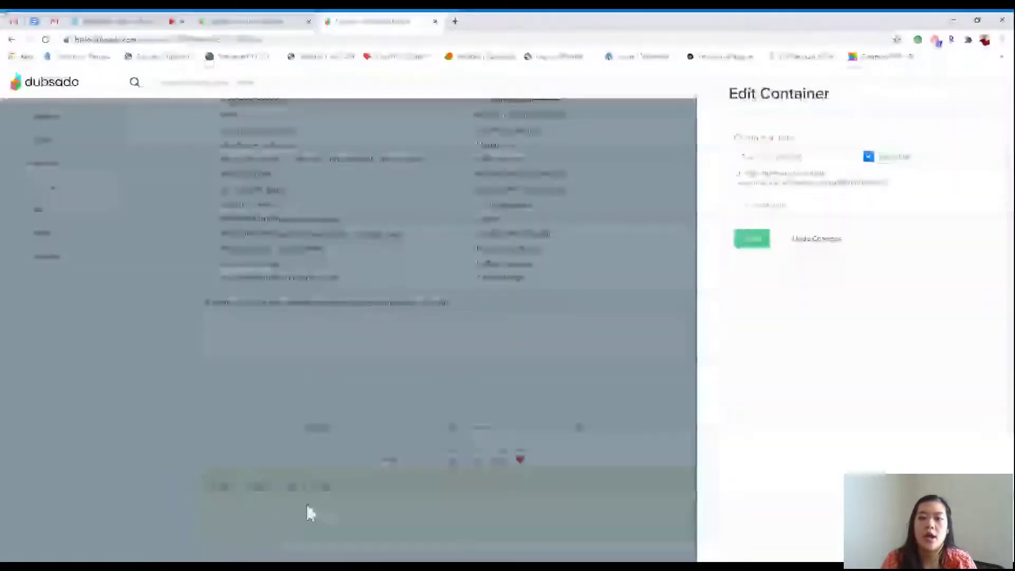
{"action": "left_click", "coordinate": [868, 158]}
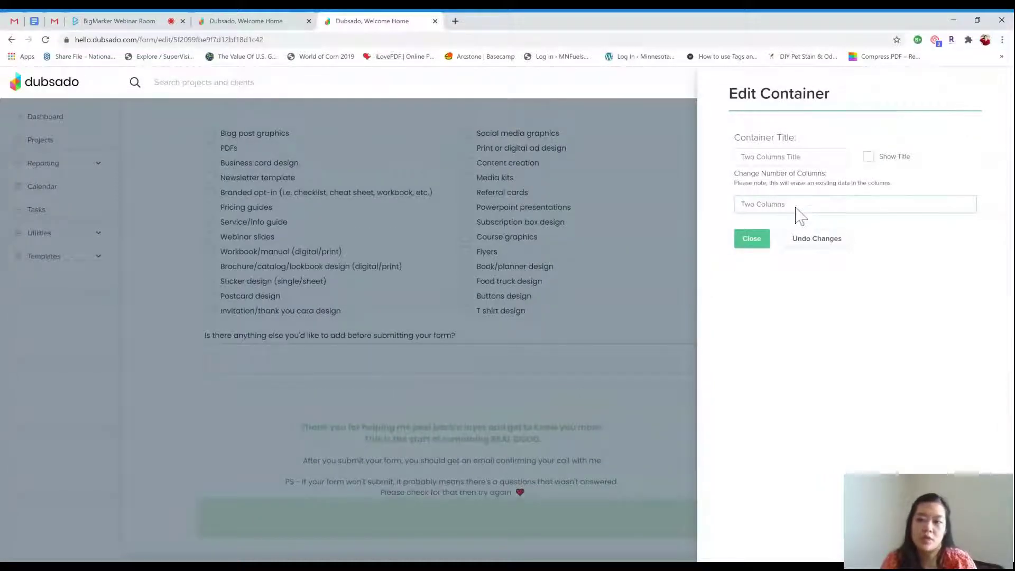
{"action": "left_click", "coordinate": [759, 244]}
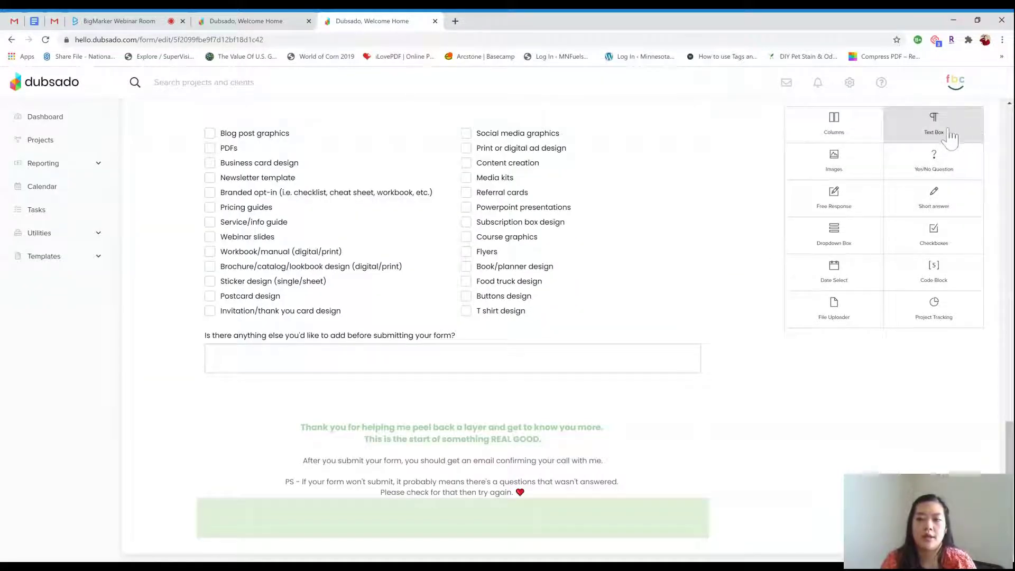
Put a text box reading 'Hello everyone' in the left column, set in Poppins
{"action": "left_click", "coordinate": [934, 127]}
{"action": "scroll", "coordinate": [809, 265], "scroll_direction": "down", "scroll_amount": 1}
{"action": "left_click_drag", "start_coordinate": [601, 489], "coordinate": [673, 507]}
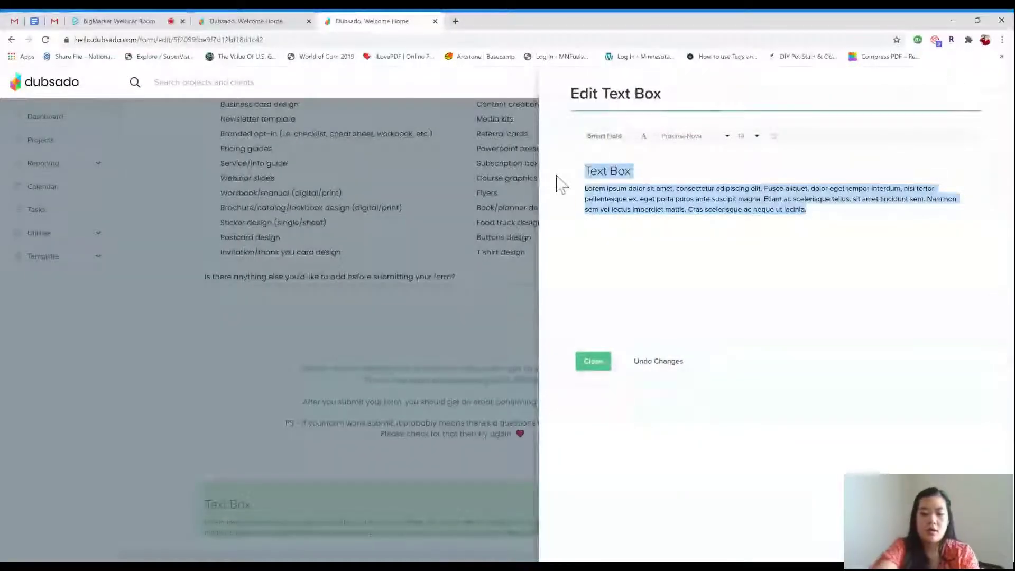
{"action": "type", "text": "Hello everyone"}
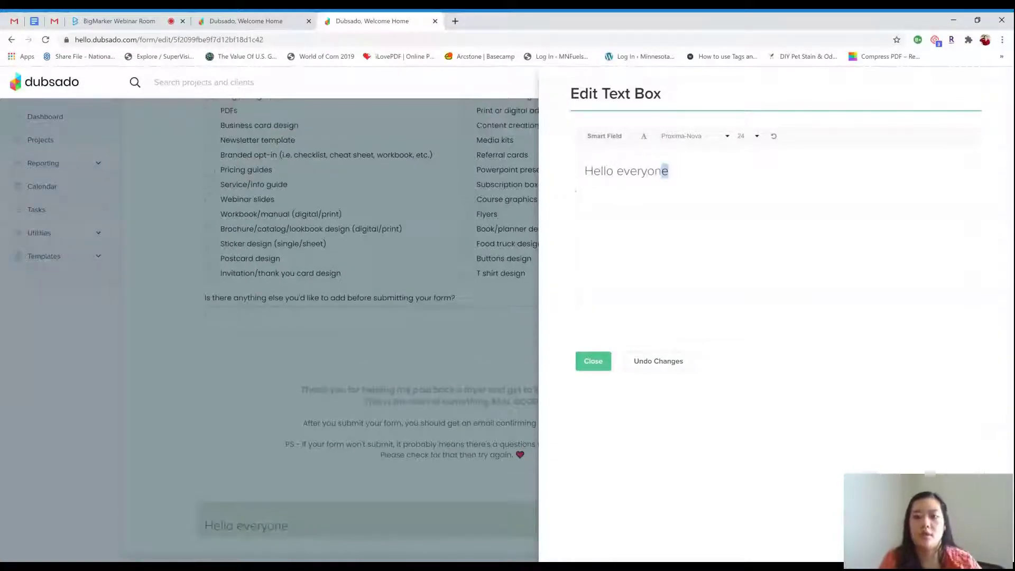
{"action": "left_click_drag", "start_coordinate": [667, 171], "coordinate": [585, 171]}
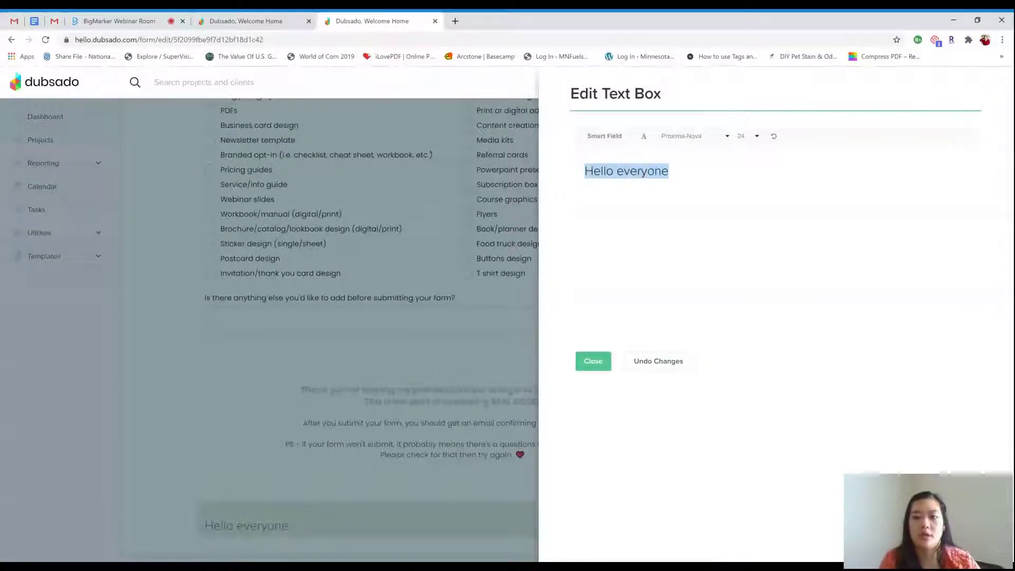
{"action": "left_click", "coordinate": [680, 136]}
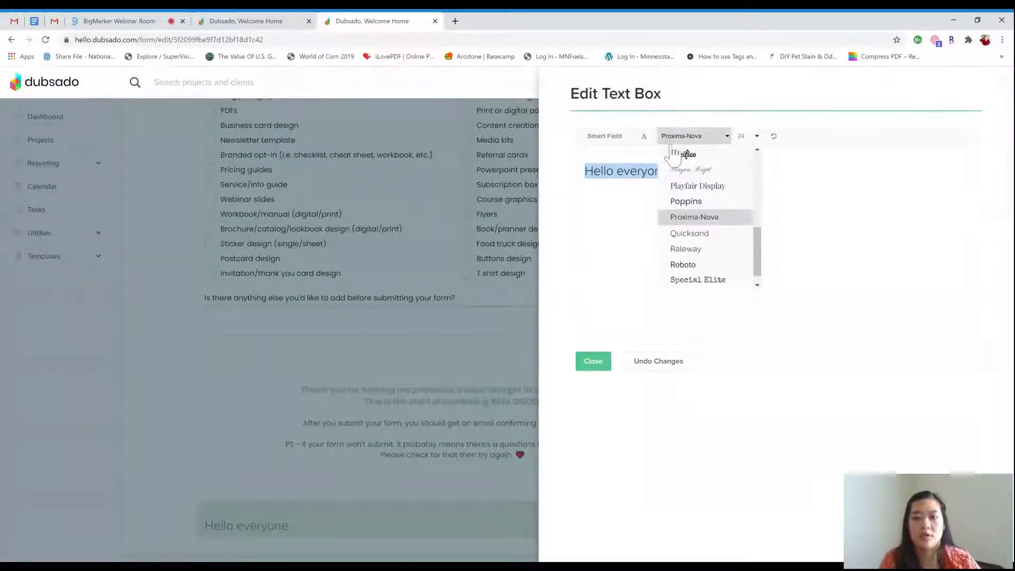
{"action": "left_click", "coordinate": [686, 187]}
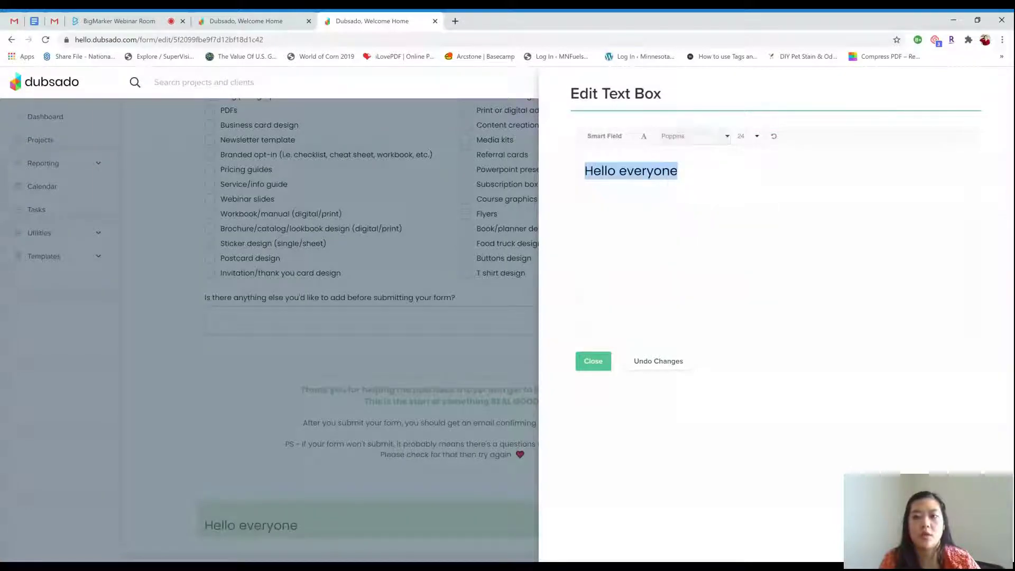
{"action": "left_click", "coordinate": [594, 362]}
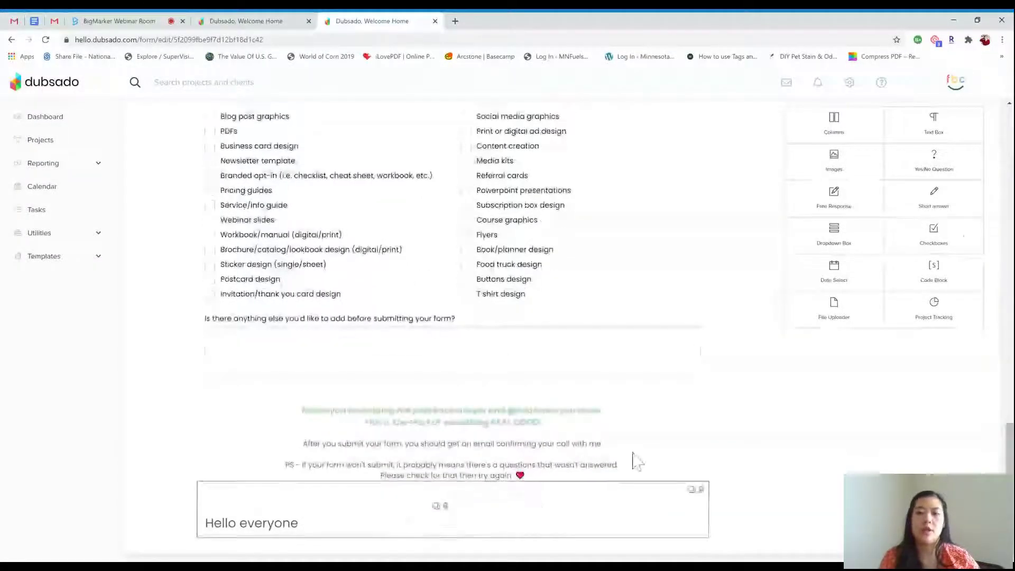
Add a required Checkboxes question to the right column, formatted vertically
{"action": "left_click_drag", "start_coordinate": [973, 235], "coordinate": [439, 479]}
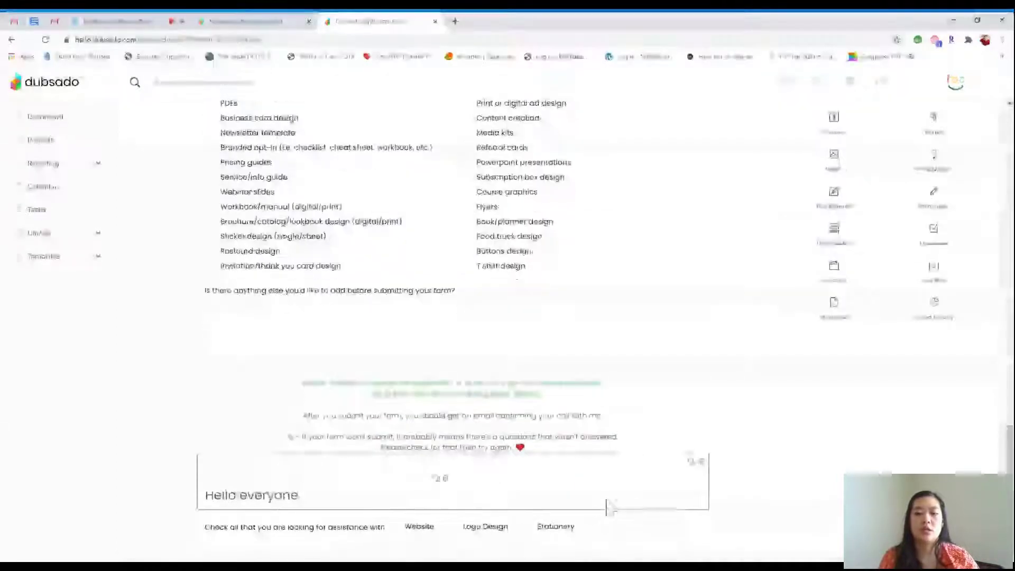
{"action": "left_click", "coordinate": [299, 531]}
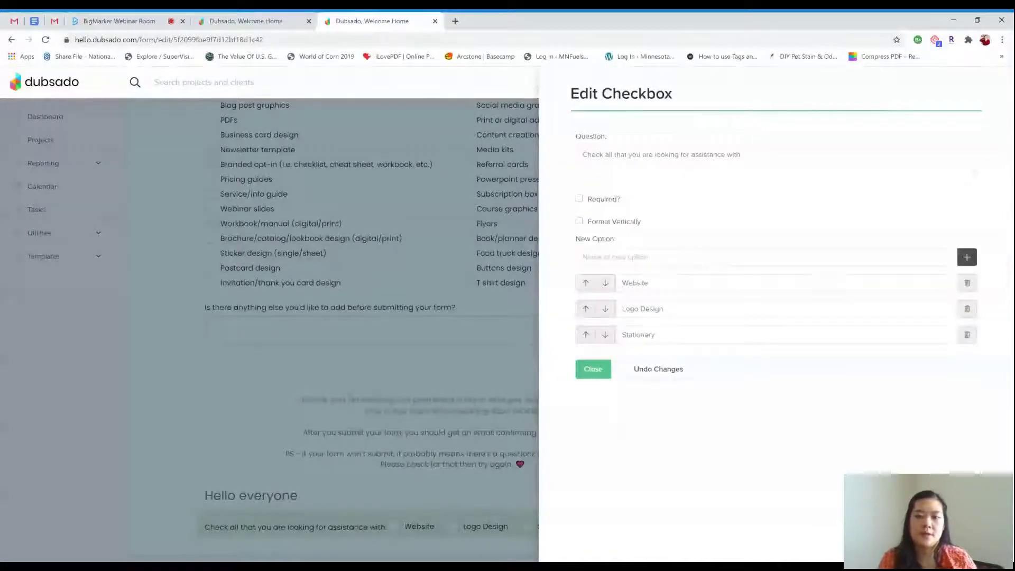
{"action": "left_click", "coordinate": [579, 199]}
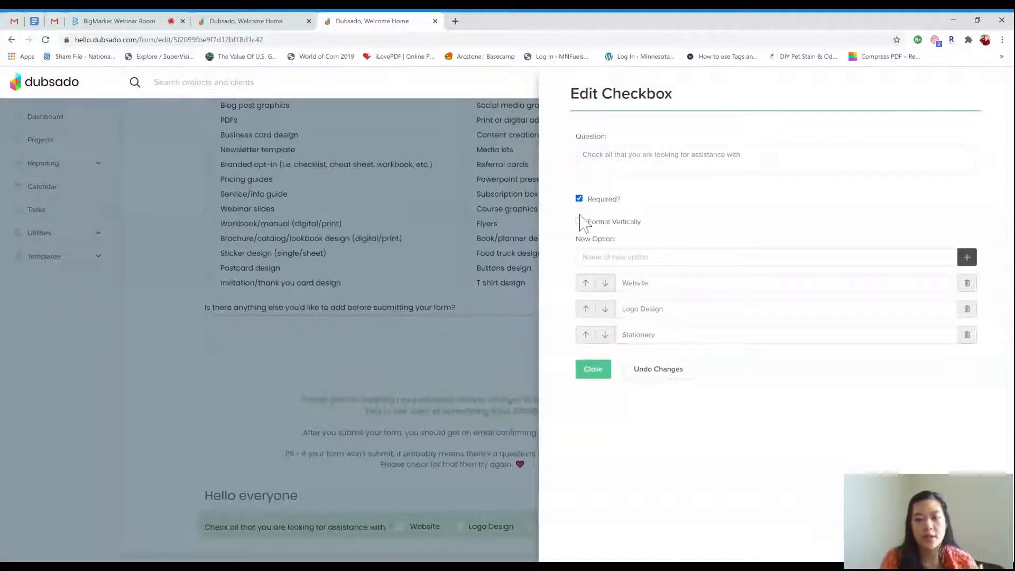
{"action": "left_click", "coordinate": [579, 221]}
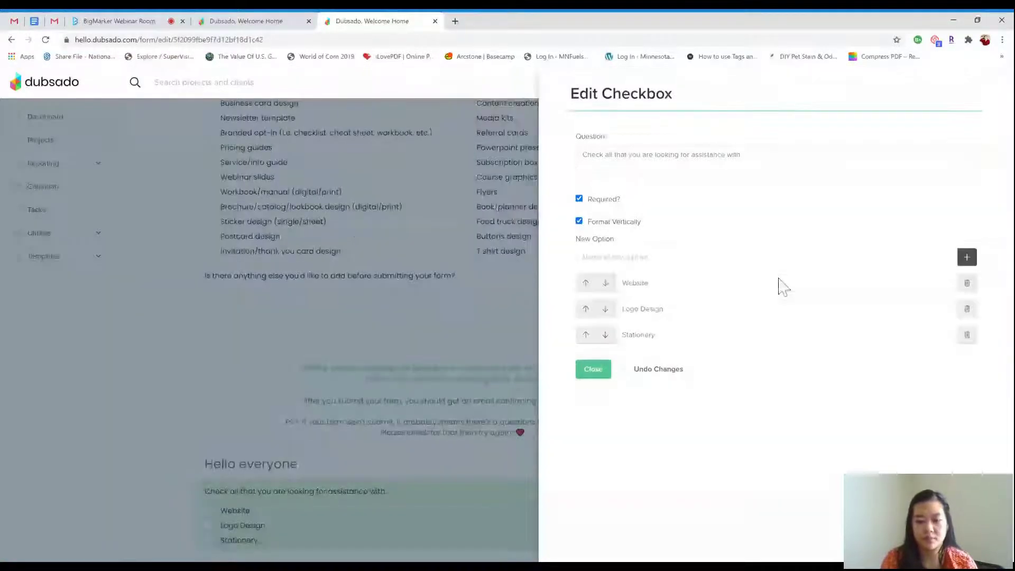
{"action": "left_click", "coordinate": [580, 221]}
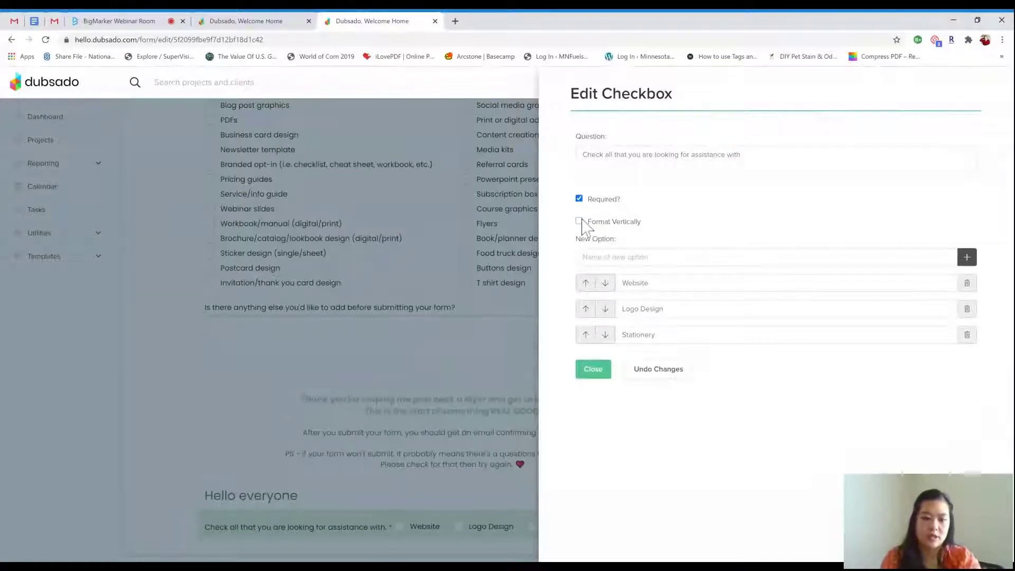
{"action": "left_click", "coordinate": [579, 221]}
{"action": "left_click", "coordinate": [597, 370]}
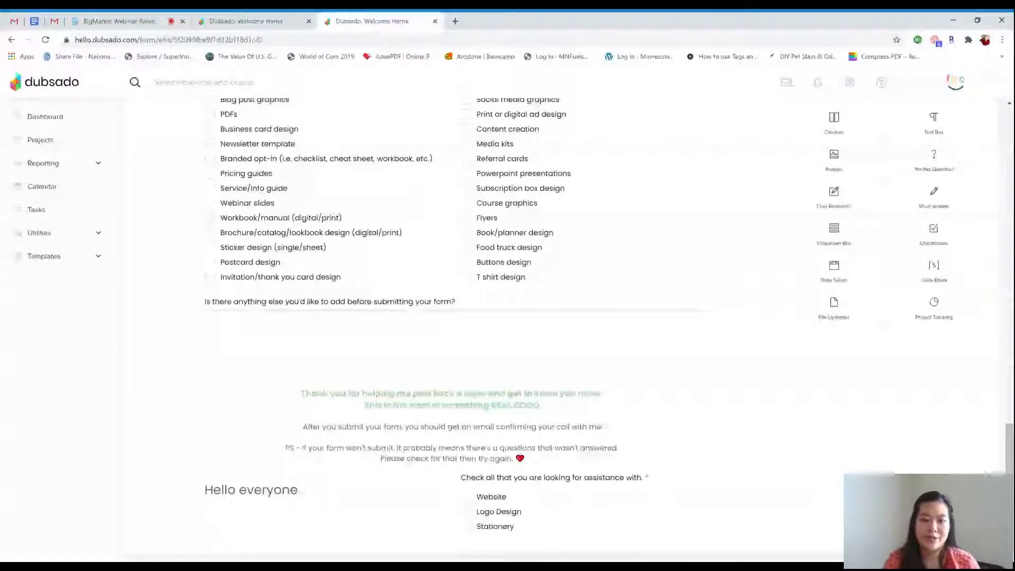
Delete the demo Hello everyone and checkbox row, then scroll back up
{"action": "mouse_move", "coordinate": [630, 487]}
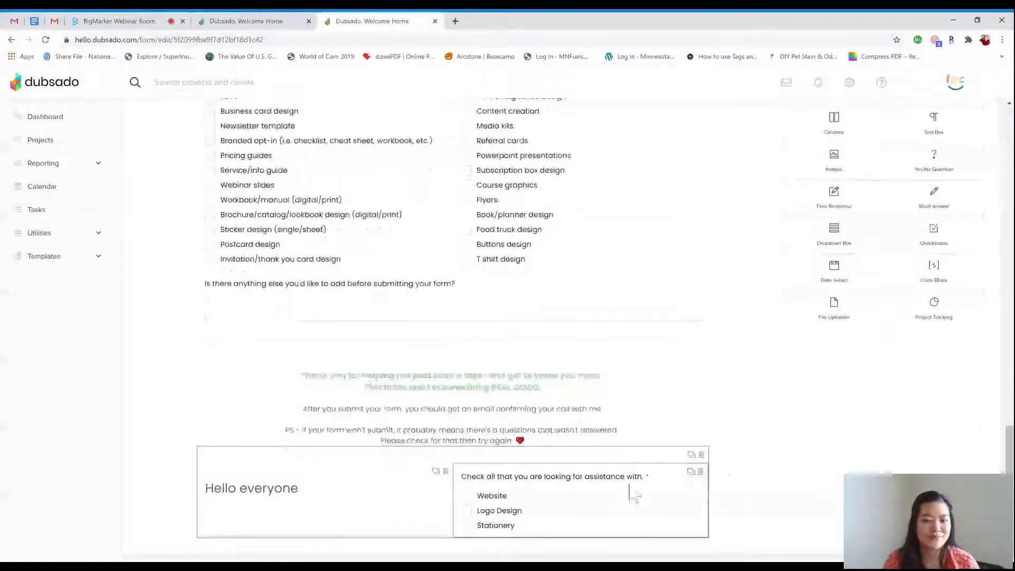
{"action": "left_click", "coordinate": [703, 457]}
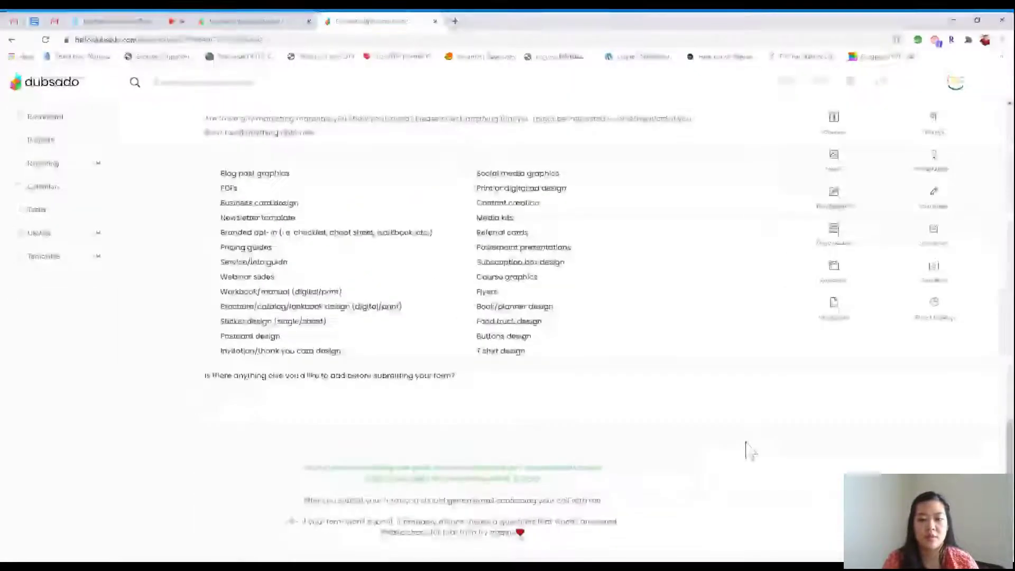
{"action": "scroll", "coordinate": [749, 449], "scroll_direction": "up", "scroll_amount": 10}
{"action": "scroll", "coordinate": [749, 449], "scroll_direction": "up", "scroll_amount": 15}
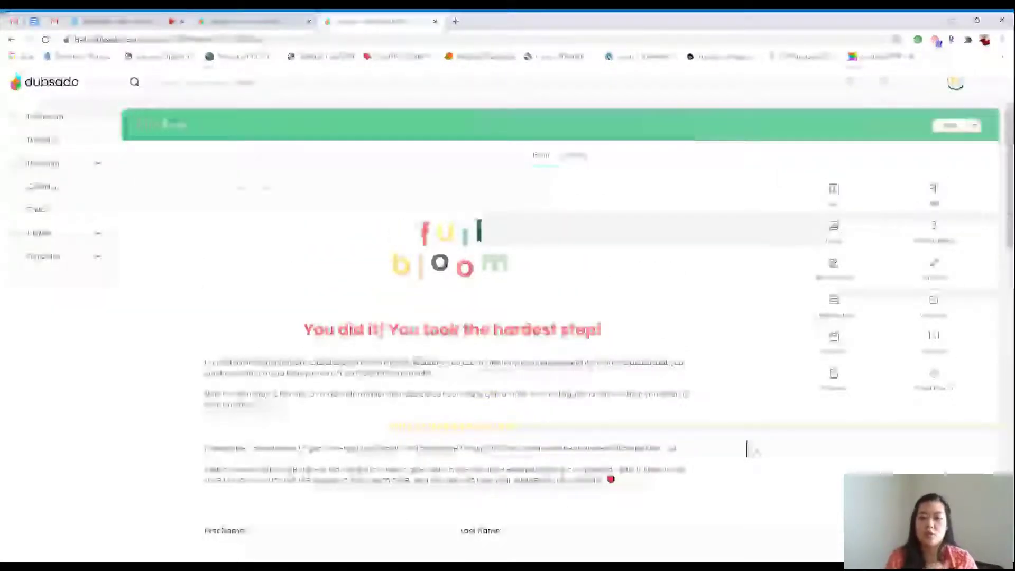
Go to Forms templates, discarding questionnaire changes, and open the Project Proposal form
{"action": "left_click", "coordinate": [91, 258]}
{"action": "left_click", "coordinate": [38, 302]}
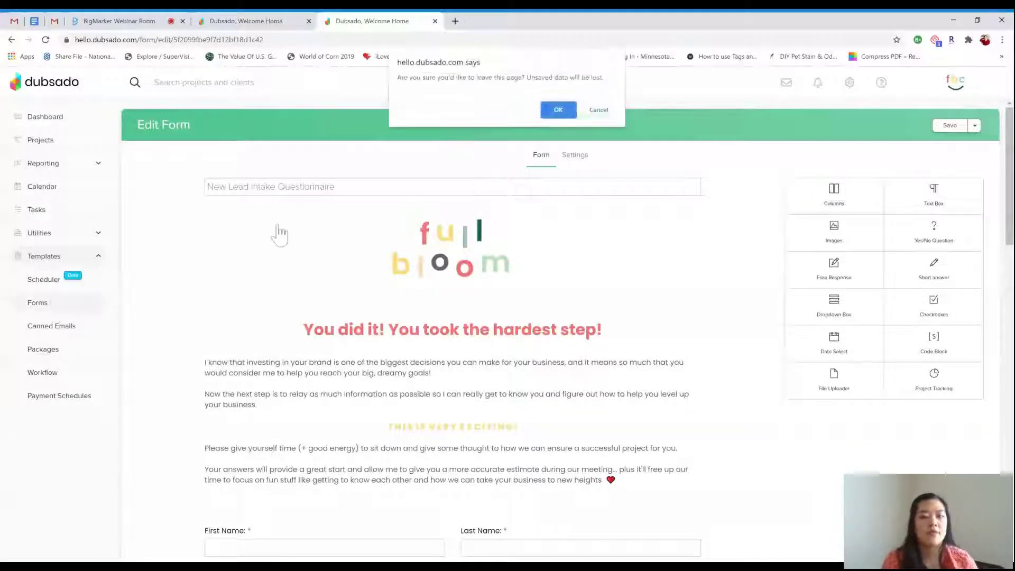
{"action": "left_click", "coordinate": [558, 110]}
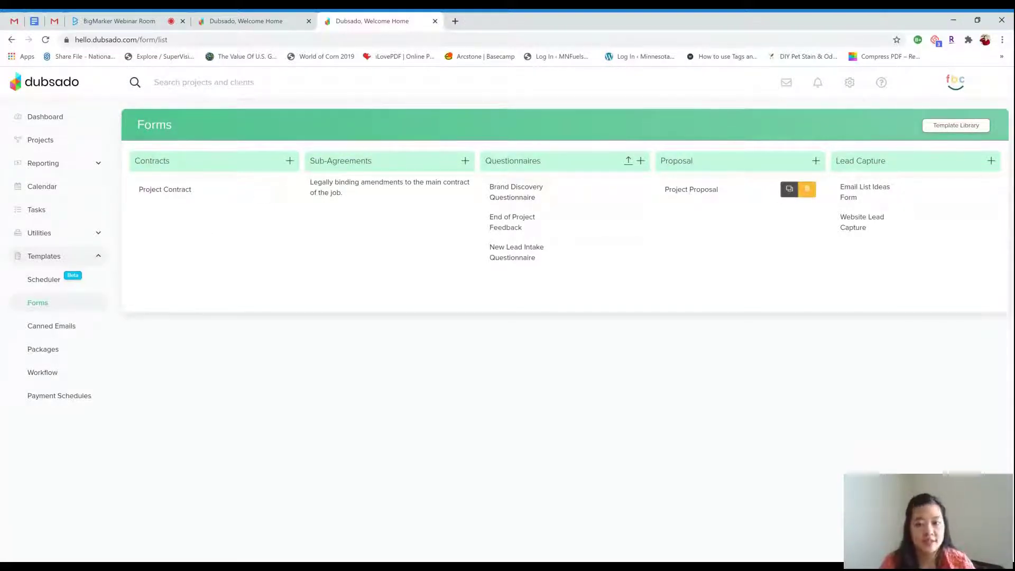
{"action": "left_click", "coordinate": [691, 190]}
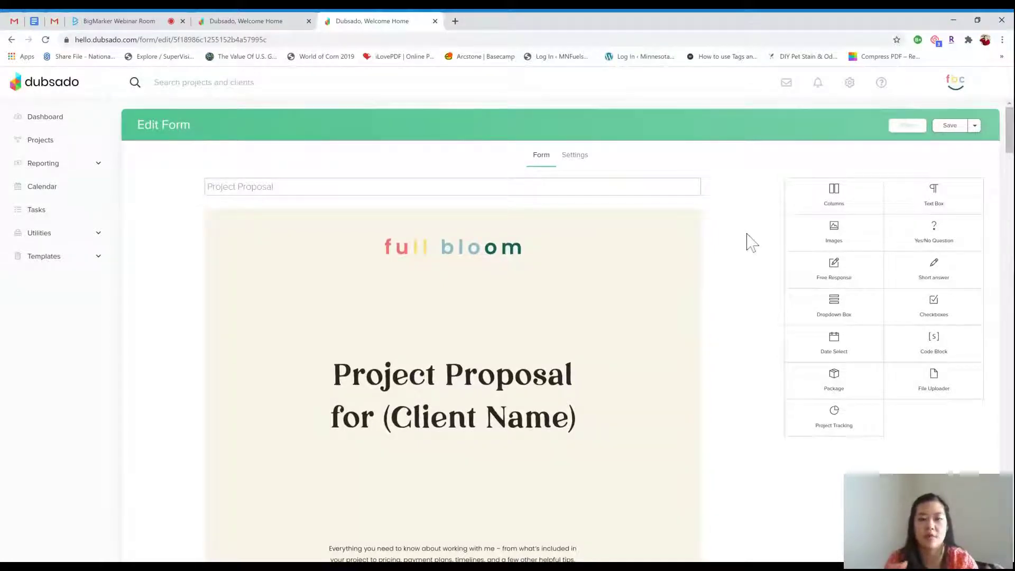
{"action": "scroll", "coordinate": [751, 243], "scroll_direction": "down", "scroll_amount": 1}
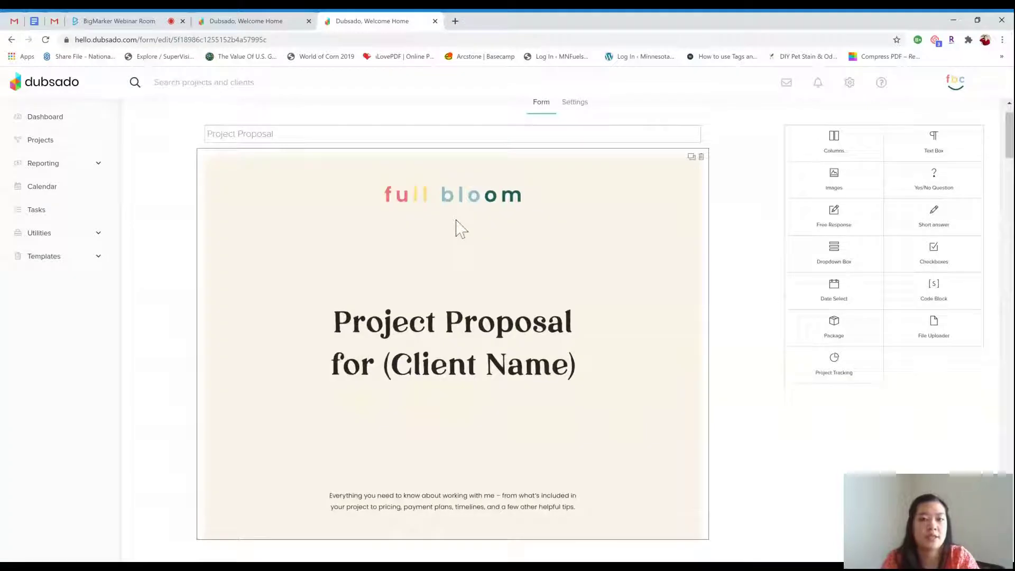
{"action": "scroll", "coordinate": [566, 318], "scroll_direction": "down", "scroll_amount": 20}
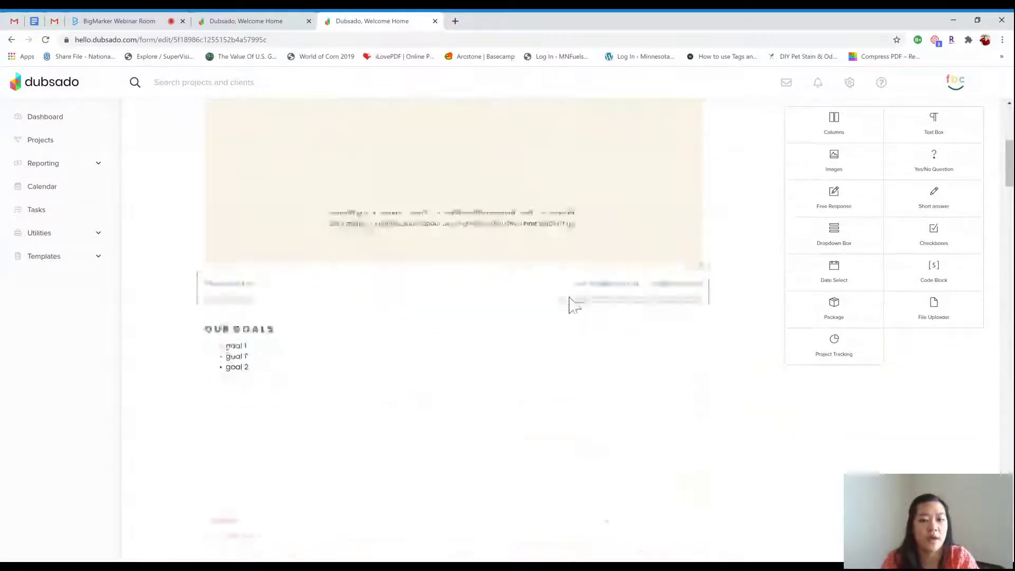
{"action": "scroll", "coordinate": [572, 297], "scroll_direction": "down", "scroll_amount": 20}
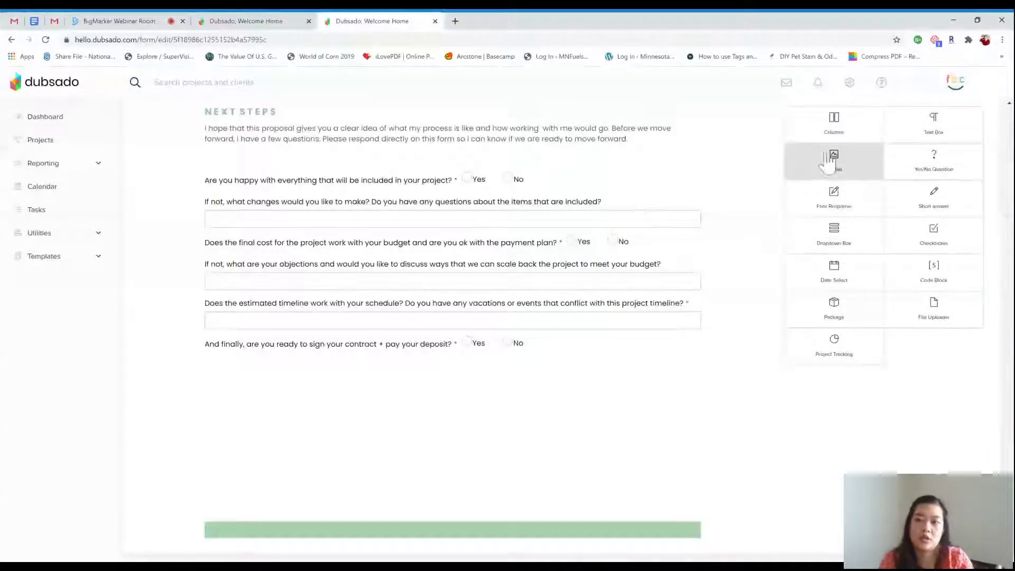
{"action": "left_click_drag", "start_coordinate": [834, 163], "coordinate": [413, 523]}
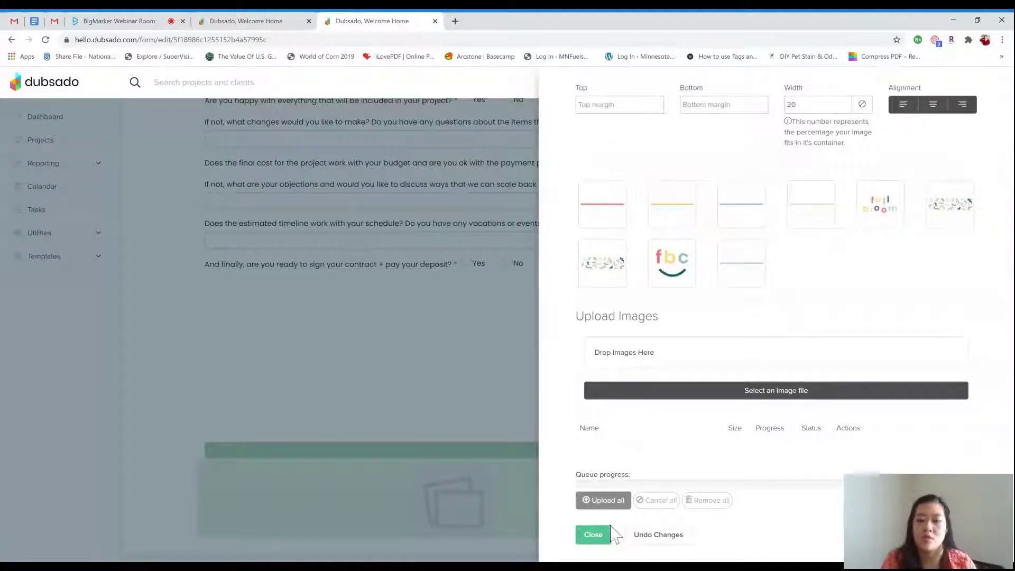
{"action": "left_click", "coordinate": [593, 535]}
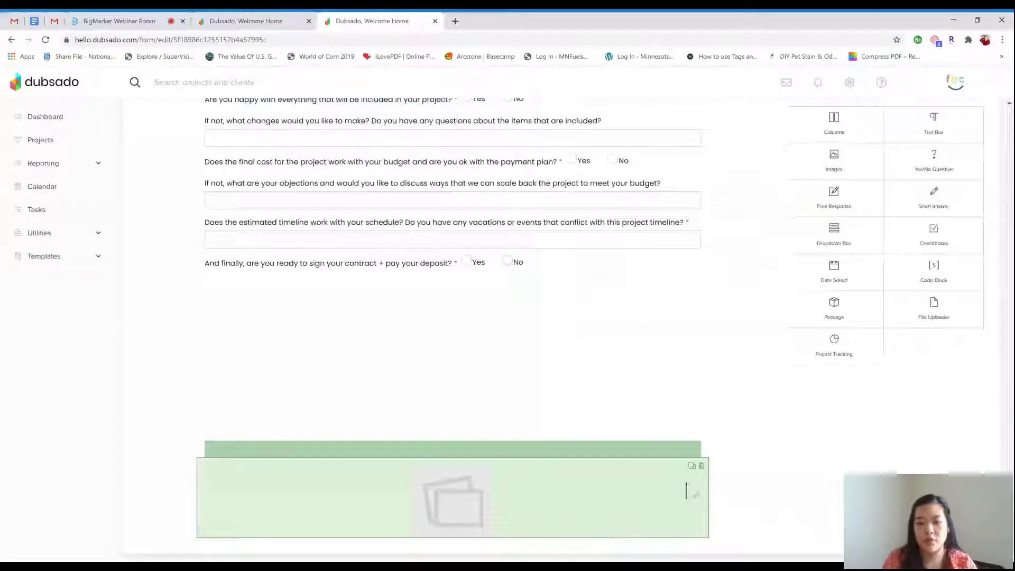
{"action": "left_click", "coordinate": [702, 467]}
{"action": "scroll", "coordinate": [595, 355], "scroll_direction": "up", "scroll_amount": 20}
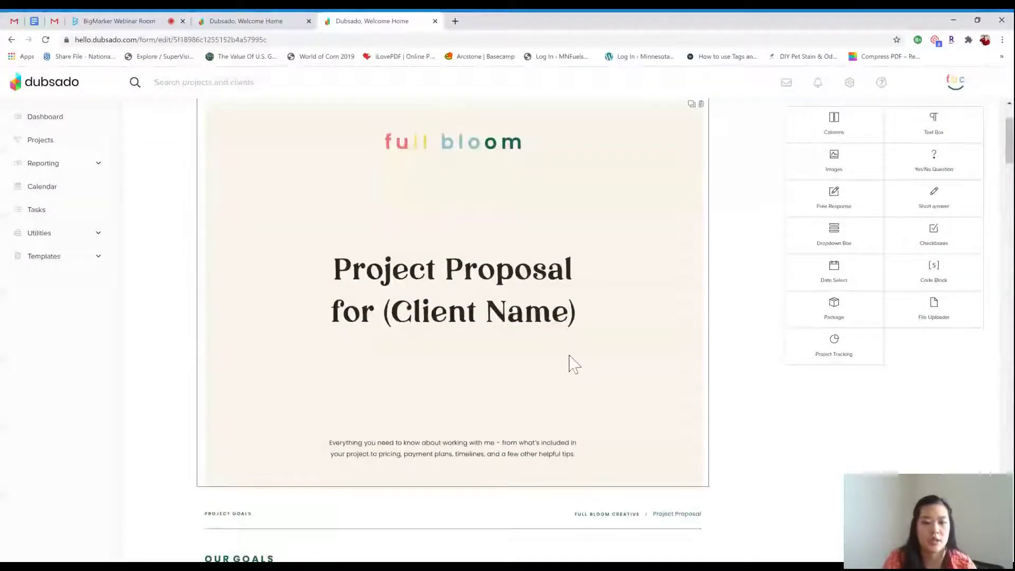
{"action": "scroll", "coordinate": [573, 364], "scroll_direction": "down", "scroll_amount": 3}
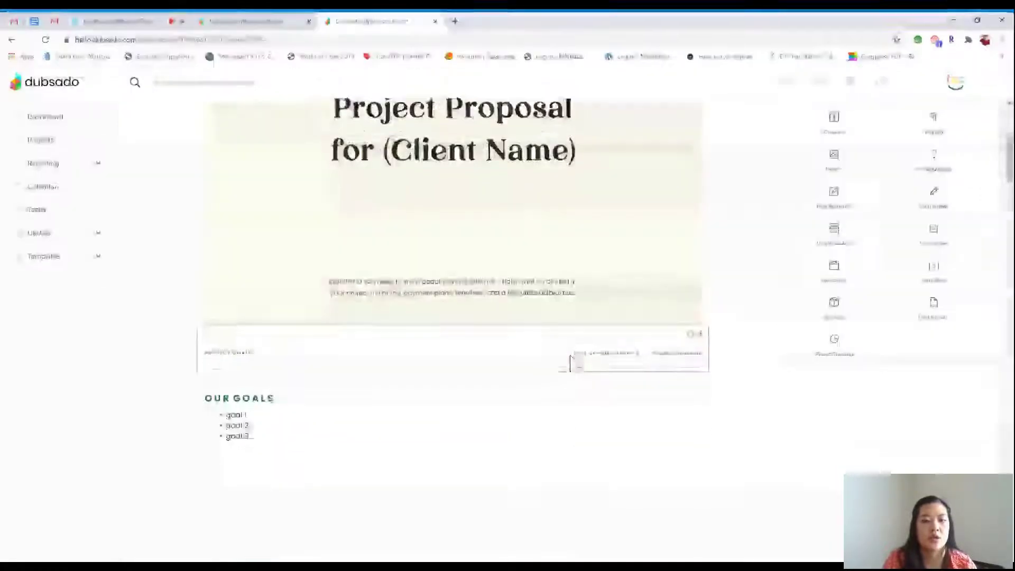
{"action": "scroll", "coordinate": [731, 397], "scroll_direction": "down", "scroll_amount": 2}
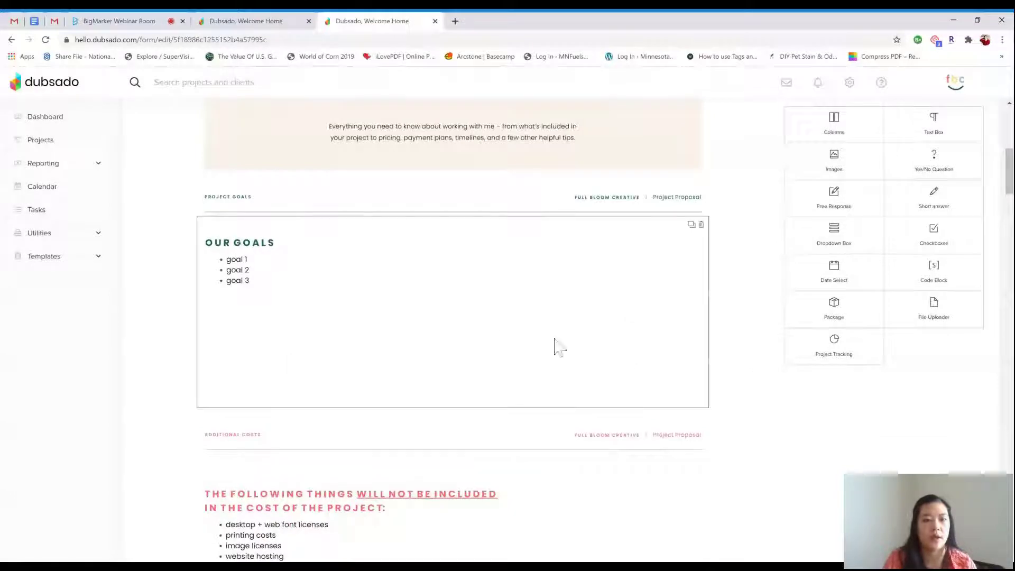
{"action": "left_click", "coordinate": [388, 311]}
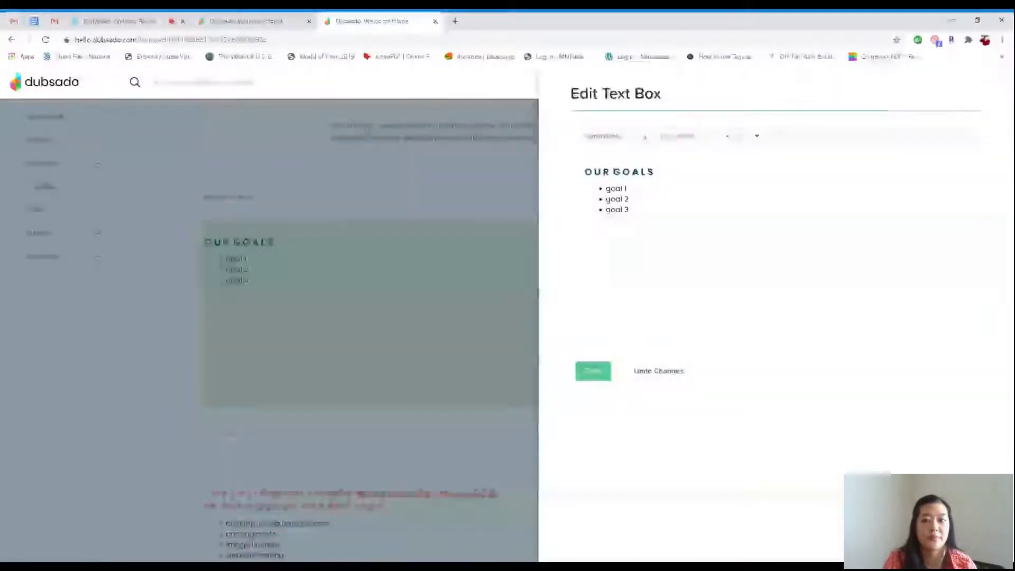
{"action": "left_click", "coordinate": [603, 376]}
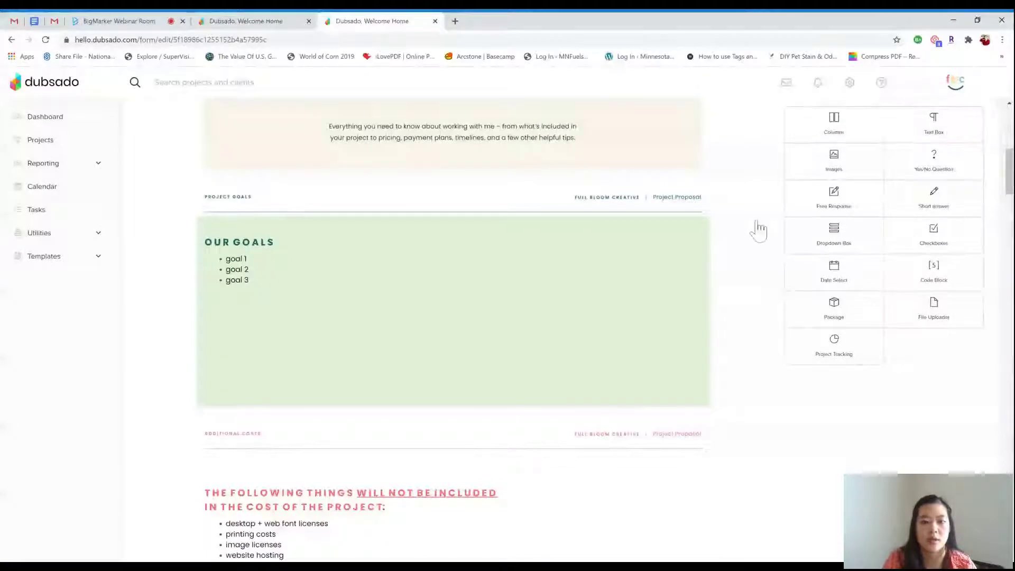
{"action": "scroll", "coordinate": [697, 310], "scroll_direction": "down", "scroll_amount": 2}
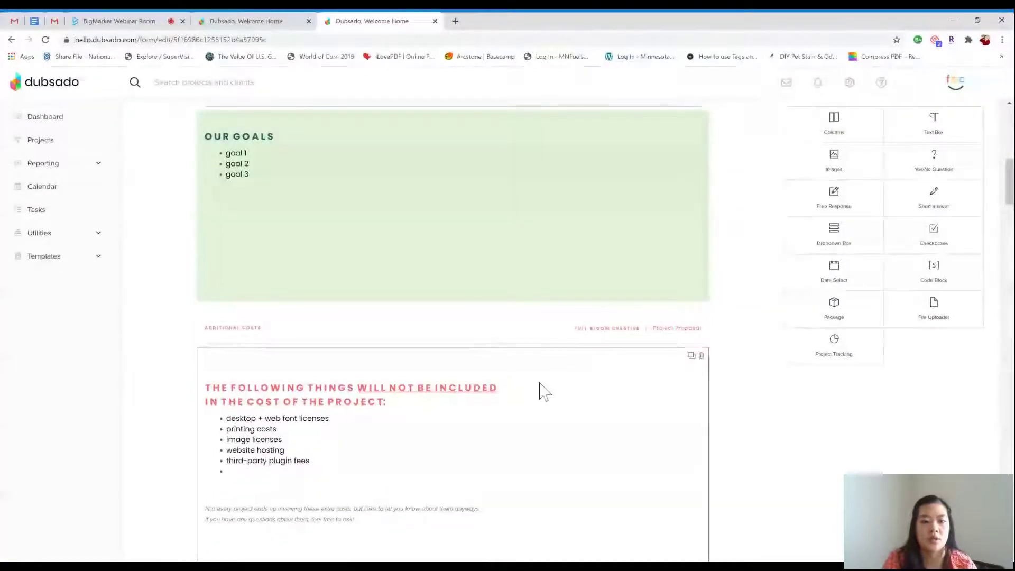
{"action": "scroll", "coordinate": [539, 394], "scroll_direction": "down", "scroll_amount": 3}
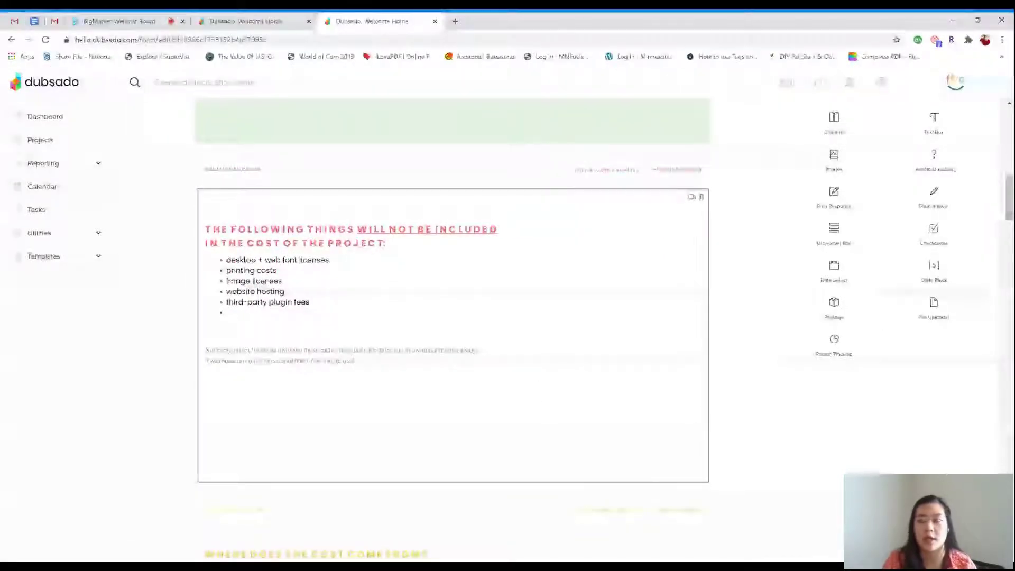
{"action": "scroll", "coordinate": [540, 391], "scroll_direction": "down", "scroll_amount": 2}
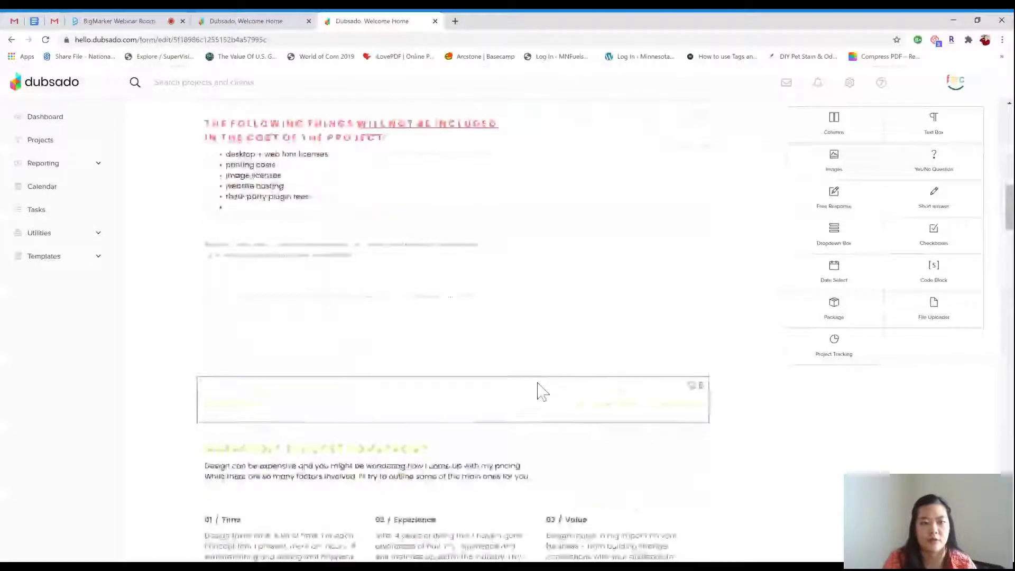
{"action": "scroll", "coordinate": [539, 392], "scroll_direction": "down", "scroll_amount": 3}
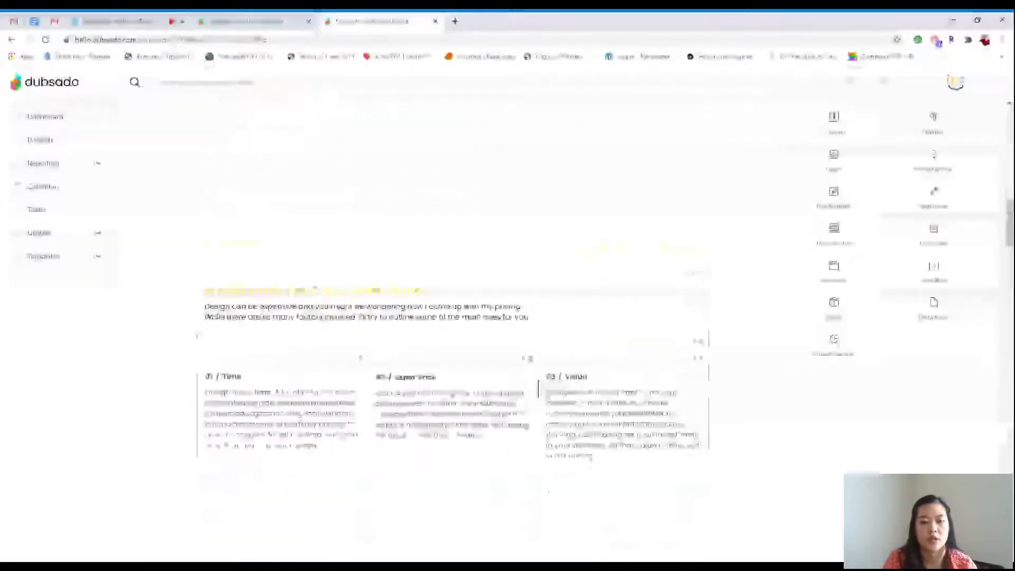
{"action": "scroll", "coordinate": [641, 376], "scroll_direction": "down", "scroll_amount": 2}
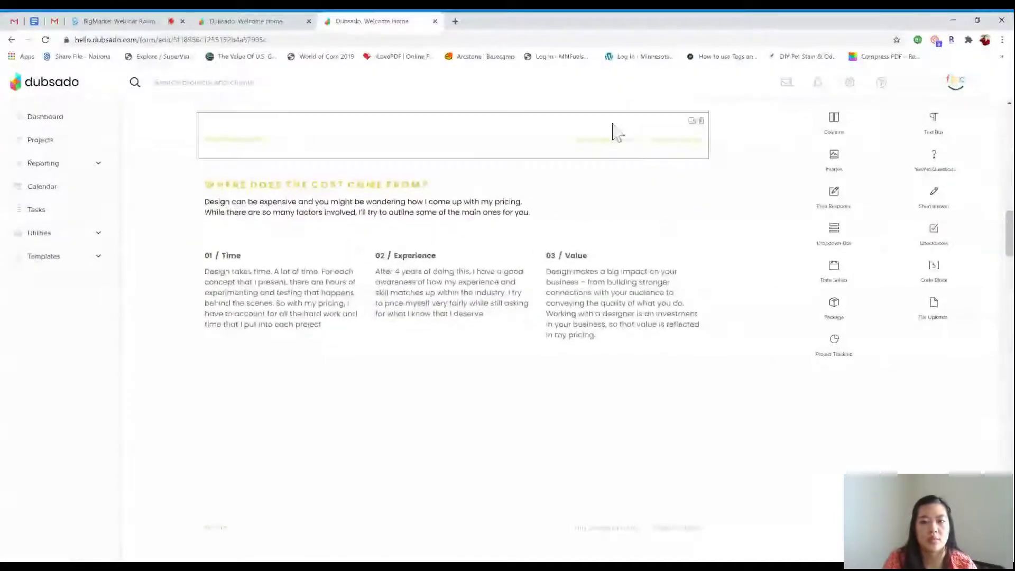
{"action": "mouse_move", "coordinate": [526, 258]}
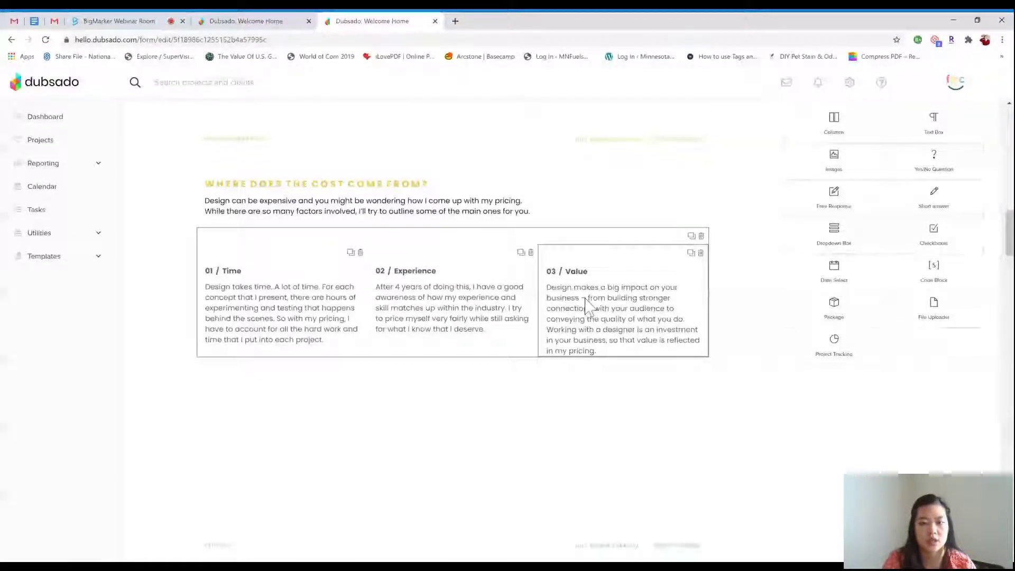
{"action": "scroll", "coordinate": [458, 302], "scroll_direction": "down", "scroll_amount": 5}
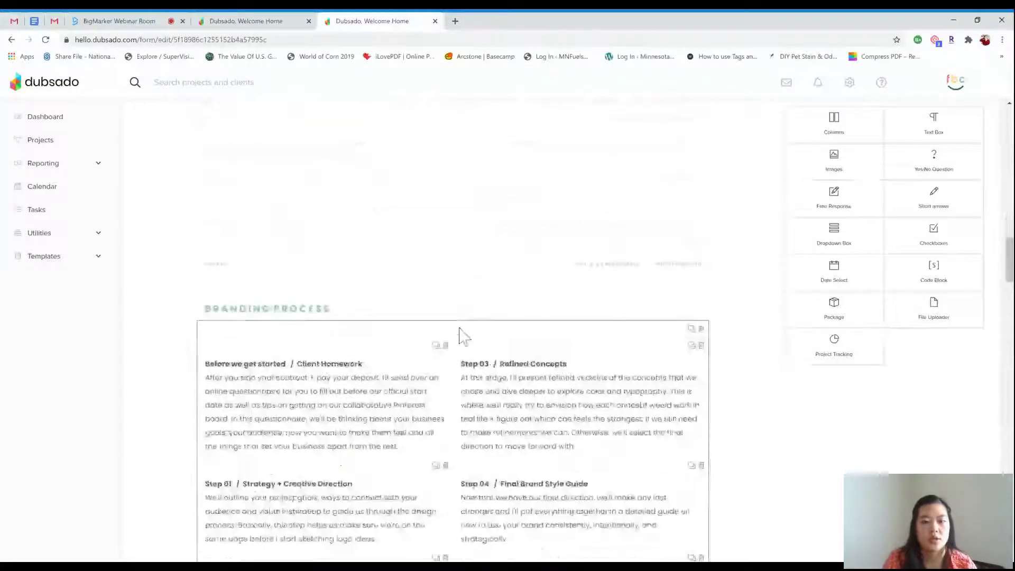
{"action": "scroll", "coordinate": [480, 358], "scroll_direction": "down", "scroll_amount": 2}
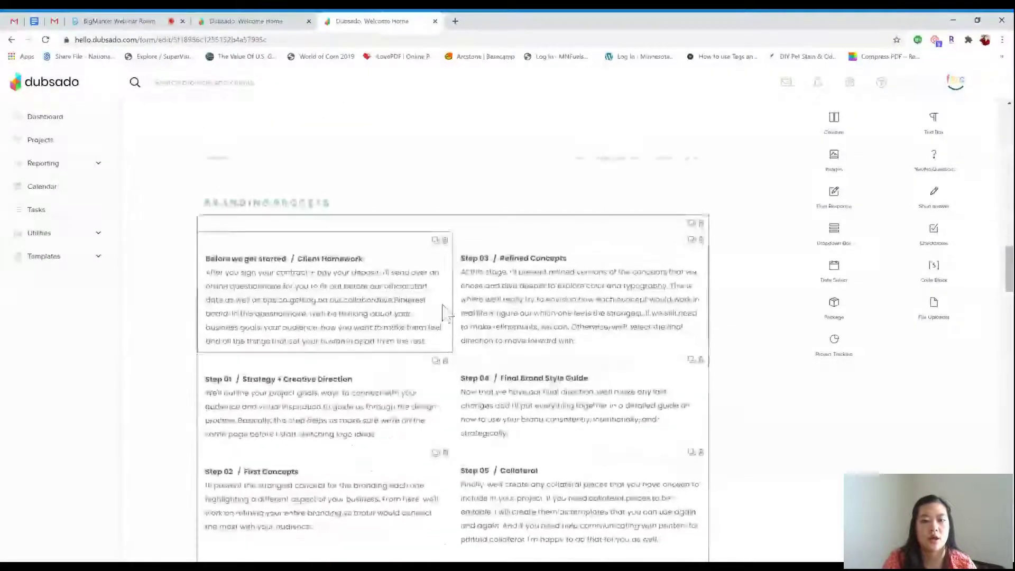
{"action": "scroll", "coordinate": [470, 402], "scroll_direction": "down", "scroll_amount": 2}
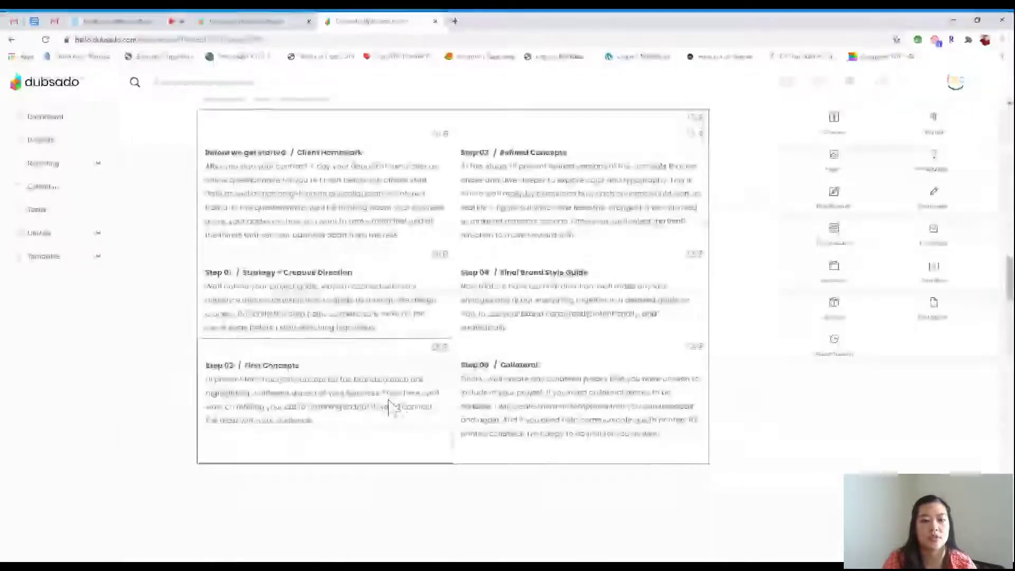
{"action": "scroll", "coordinate": [502, 410], "scroll_direction": "down", "scroll_amount": 6}
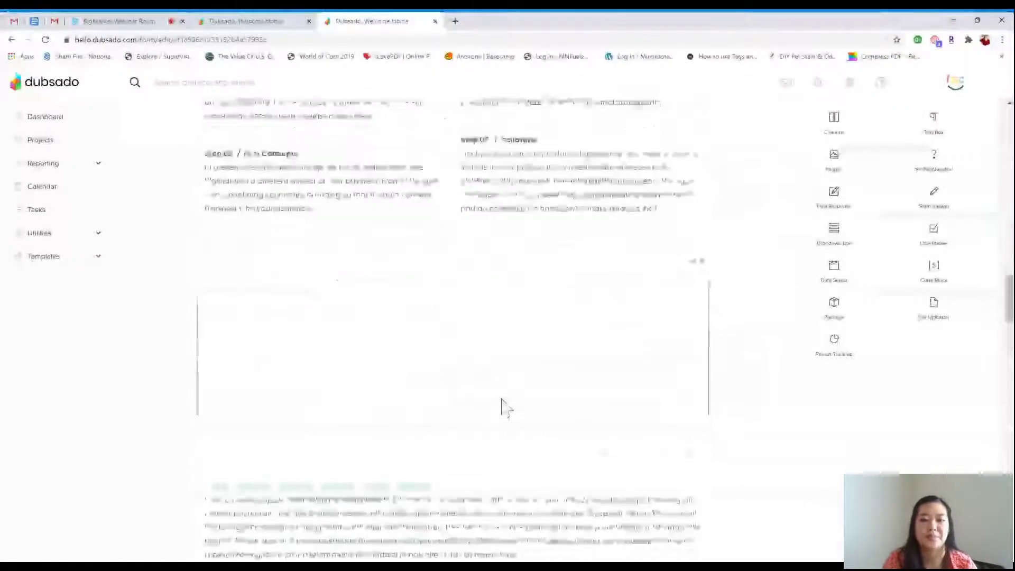
{"action": "scroll", "coordinate": [503, 407], "scroll_direction": "down", "scroll_amount": 4}
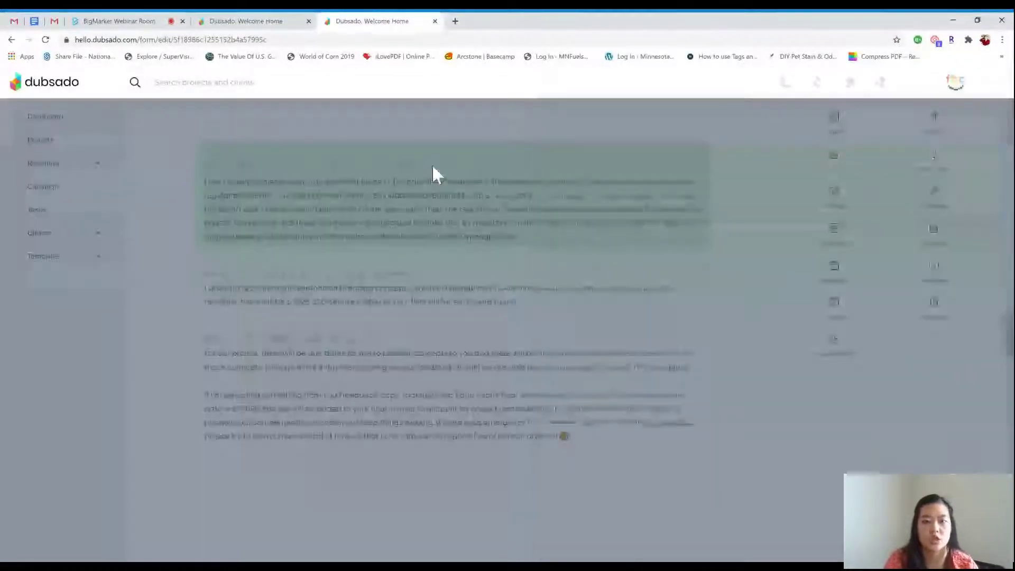
Colour the 'HOW DOES THE PAYMENT PLAN WORK?' heading light green #B6DDBC
{"action": "left_click", "coordinate": [433, 164]}
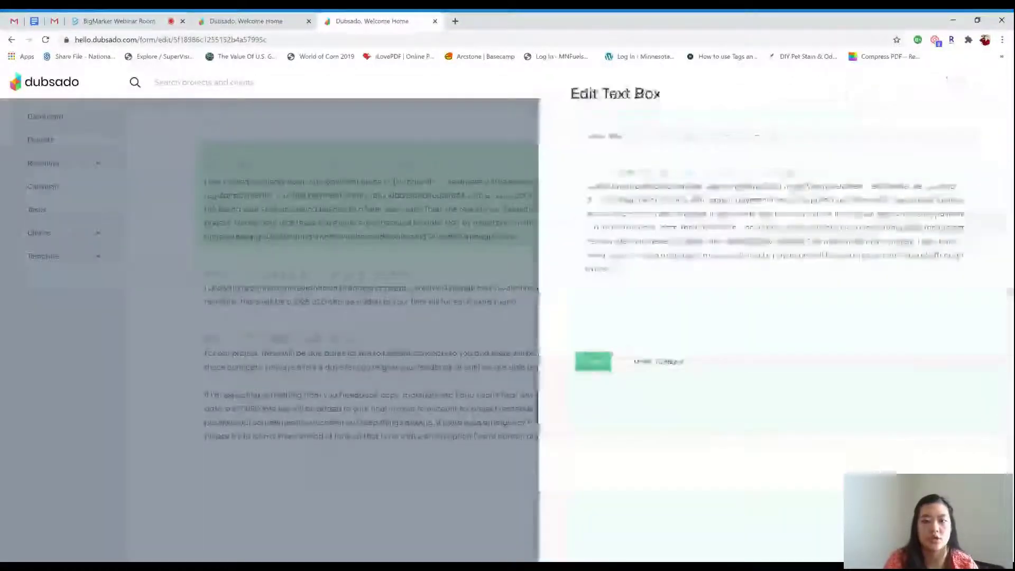
{"action": "left_click_drag", "start_coordinate": [821, 172], "coordinate": [562, 171]}
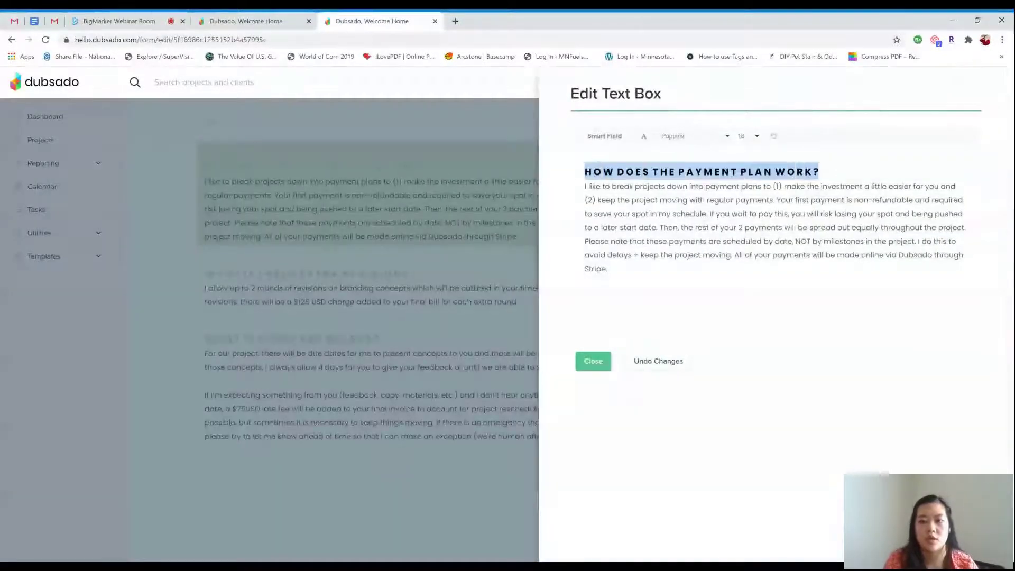
{"action": "left_click", "coordinate": [652, 157]}
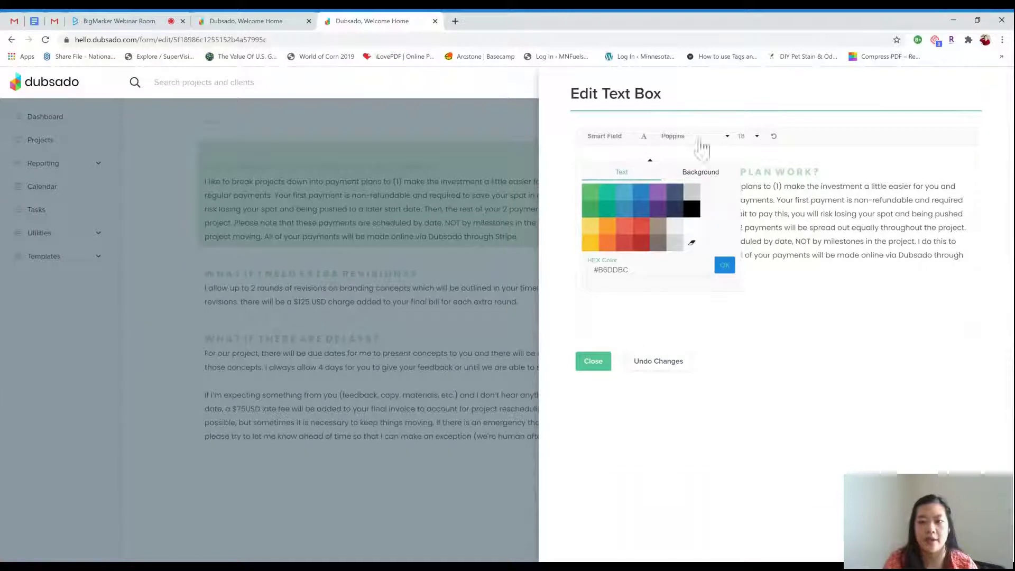
{"action": "left_click", "coordinate": [644, 138]}
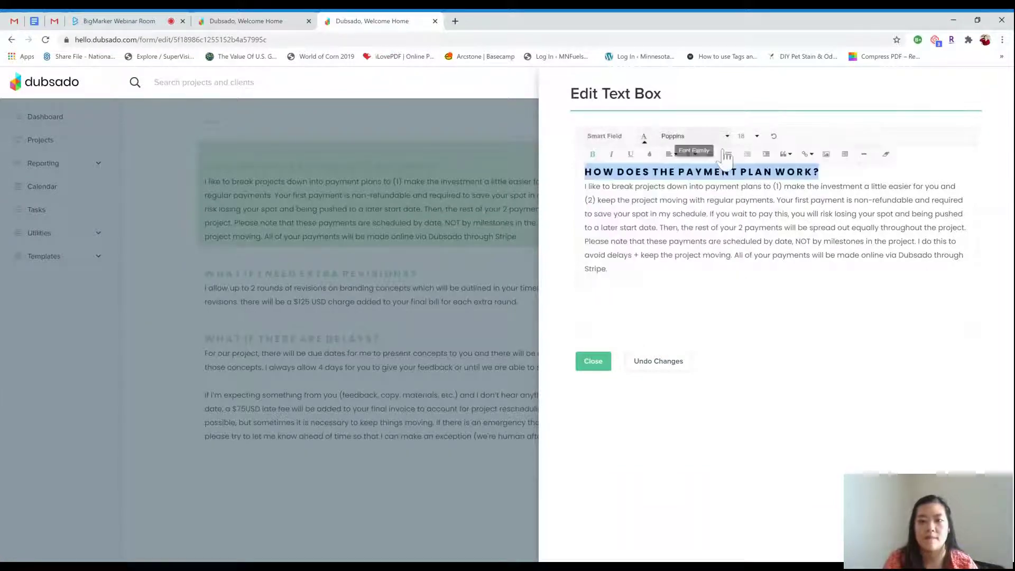
{"action": "left_click", "coordinate": [611, 302]}
Close the text box and scroll down to the Sharing My Process yes/no question
{"action": "left_click", "coordinate": [593, 362]}
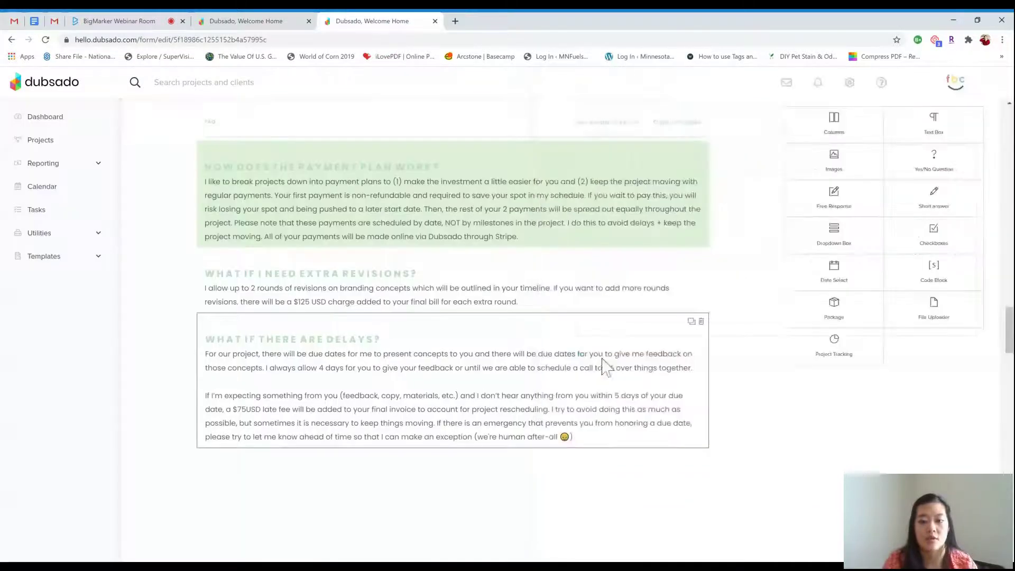
{"action": "scroll", "coordinate": [608, 354], "scroll_direction": "down", "scroll_amount": 5}
{"action": "scroll", "coordinate": [612, 347], "scroll_direction": "down", "scroll_amount": 3}
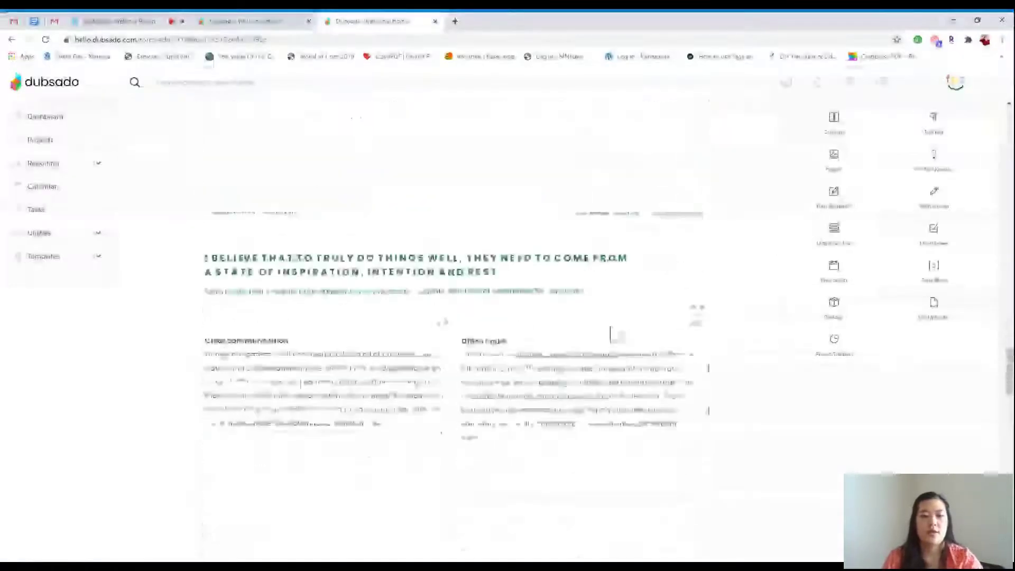
{"action": "scroll", "coordinate": [578, 362], "scroll_direction": "down", "scroll_amount": 2}
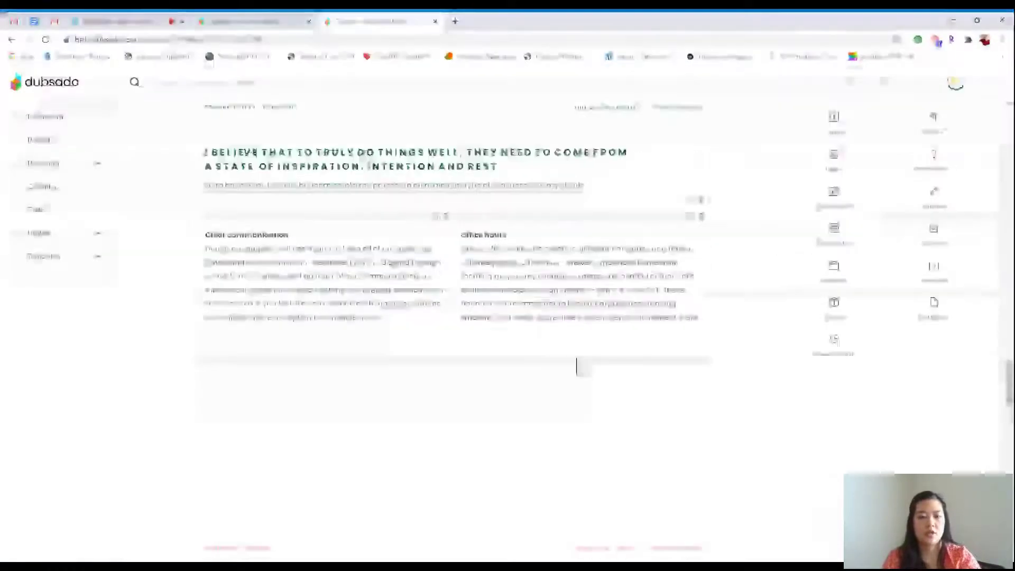
{"action": "scroll", "coordinate": [578, 359], "scroll_direction": "down", "scroll_amount": 6}
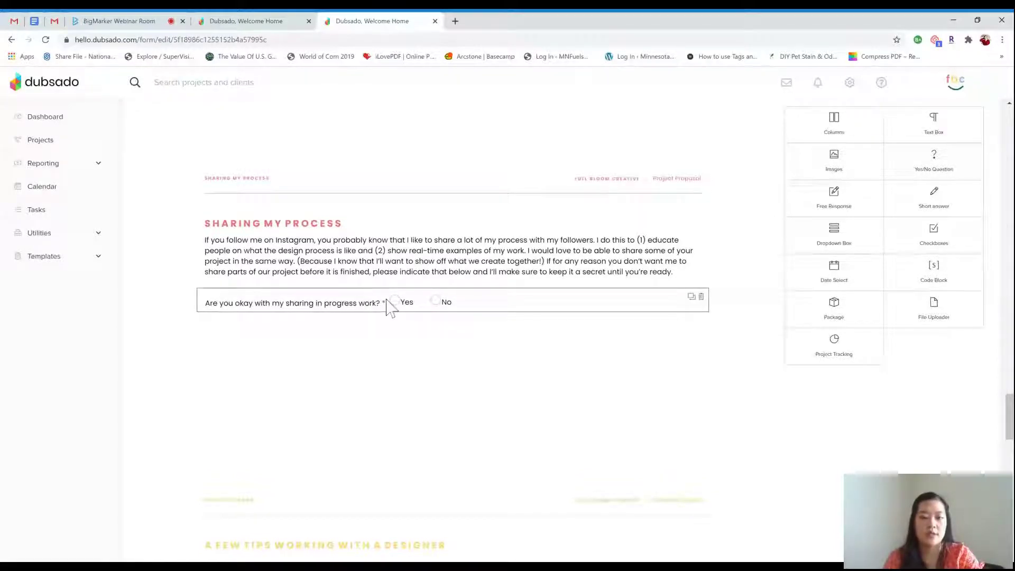
{"action": "left_click", "coordinate": [493, 303]}
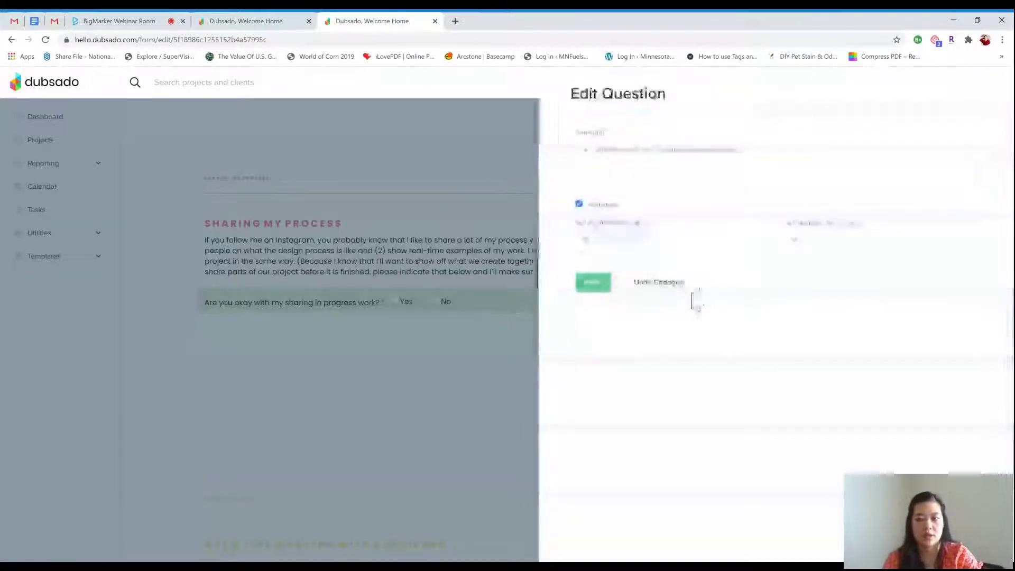
{"action": "left_click", "coordinate": [595, 286]}
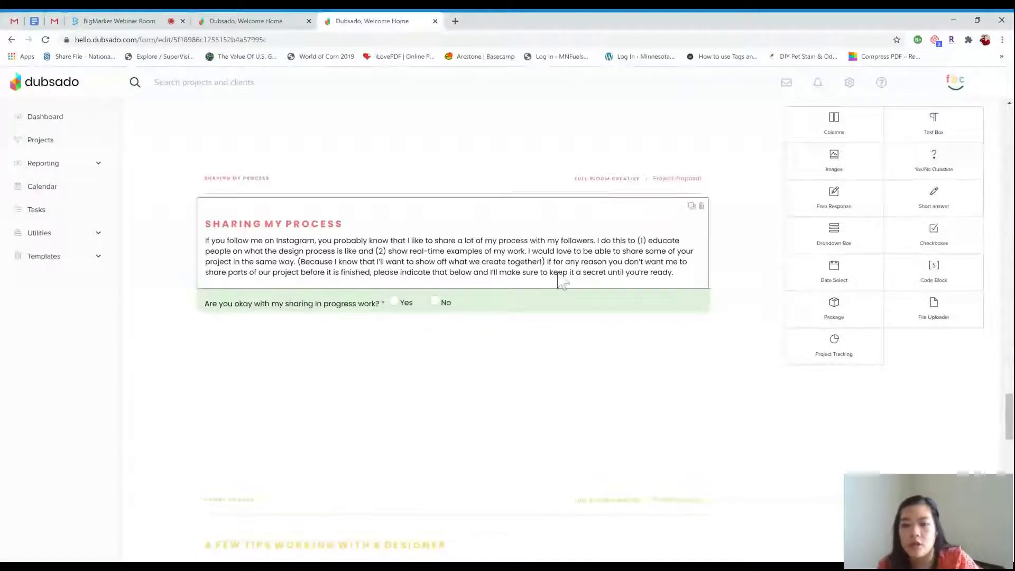
{"action": "left_click", "coordinate": [490, 295]}
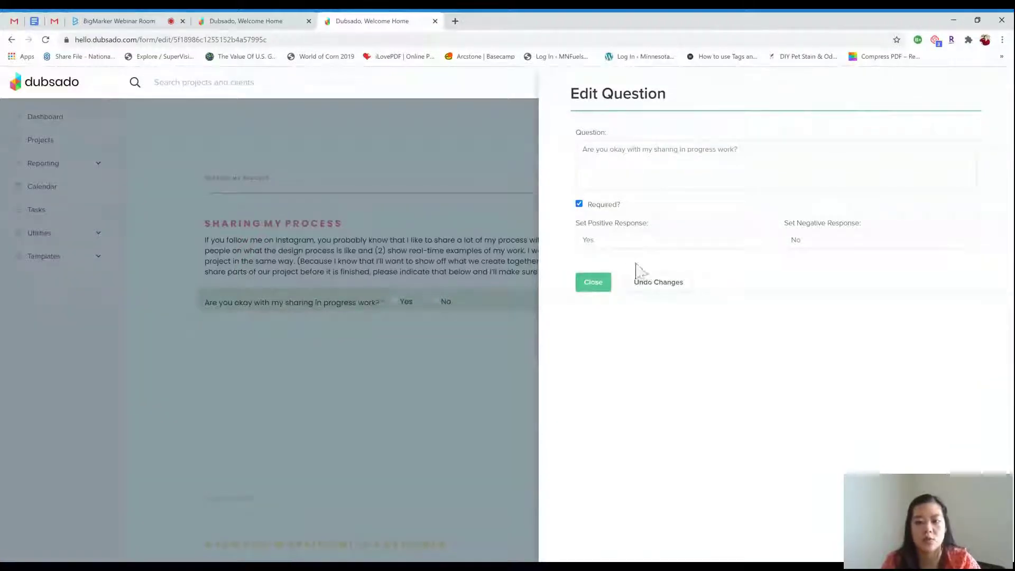
{"action": "left_click", "coordinate": [587, 284]}
Scroll through the Next Steps questions to the sign-and-pay-deposit question, then expand Templates
{"action": "scroll", "coordinate": [586, 284], "scroll_direction": "down", "scroll_amount": 4}
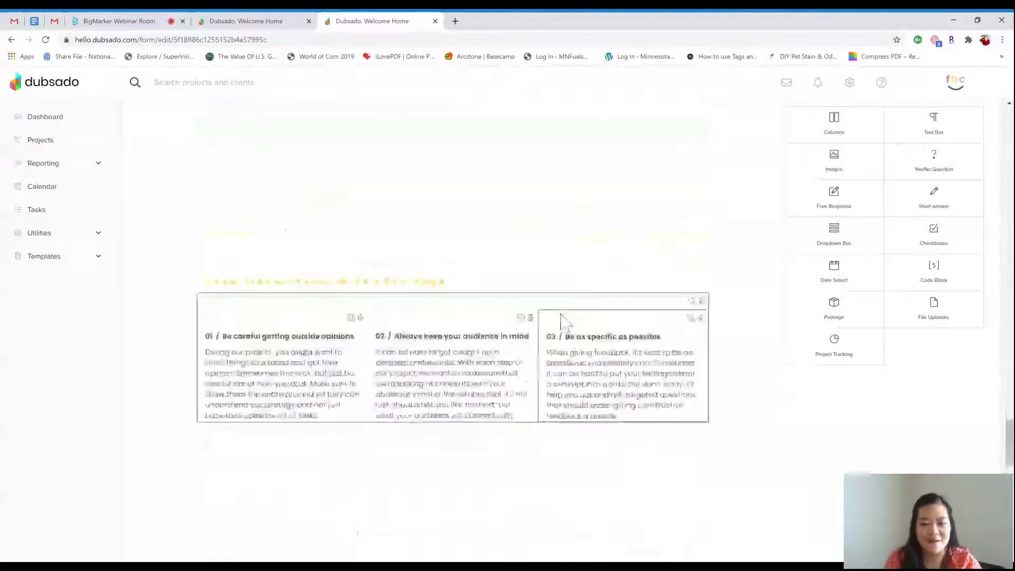
{"action": "scroll", "coordinate": [562, 320], "scroll_direction": "down", "scroll_amount": 8}
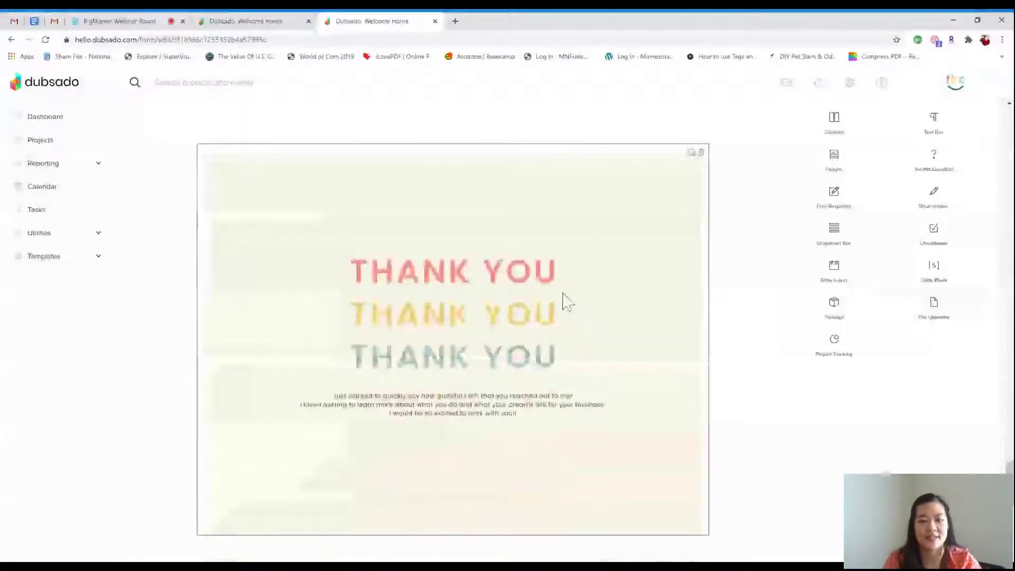
{"action": "scroll", "coordinate": [564, 300], "scroll_direction": "down", "scroll_amount": 10}
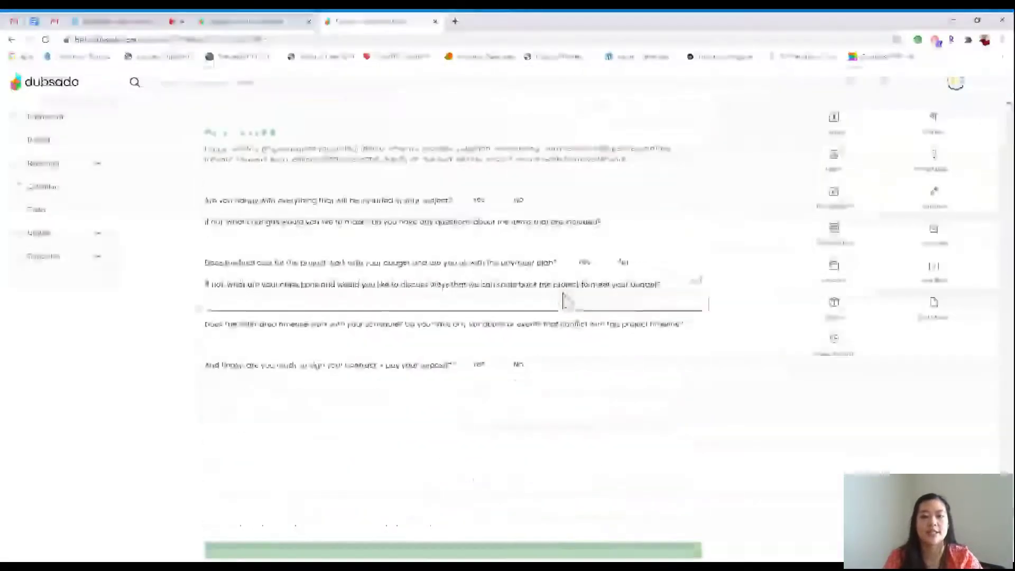
{"action": "scroll", "coordinate": [565, 300], "scroll_direction": "up", "scroll_amount": 2}
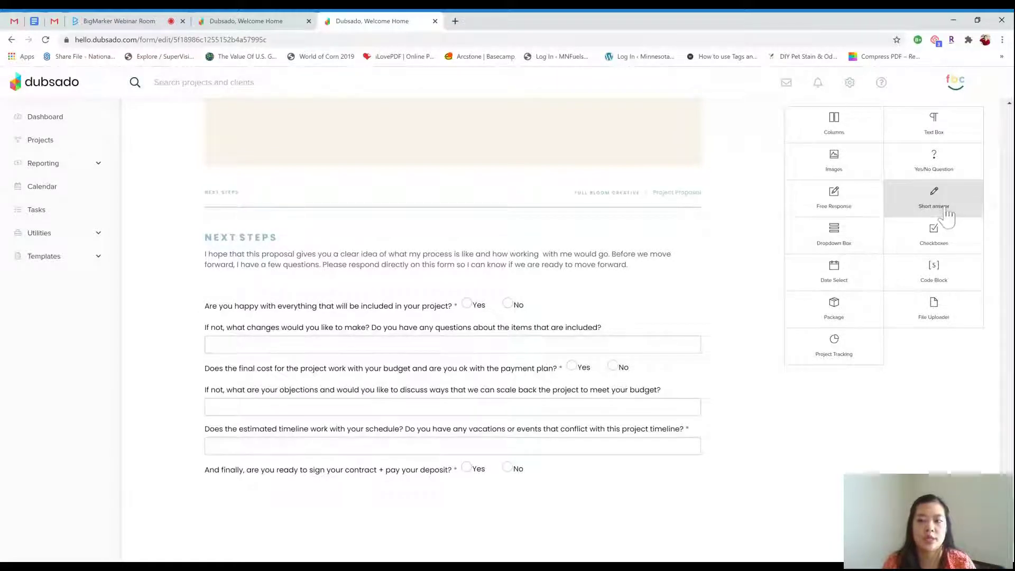
{"action": "scroll", "coordinate": [668, 268], "scroll_direction": "down", "scroll_amount": 2}
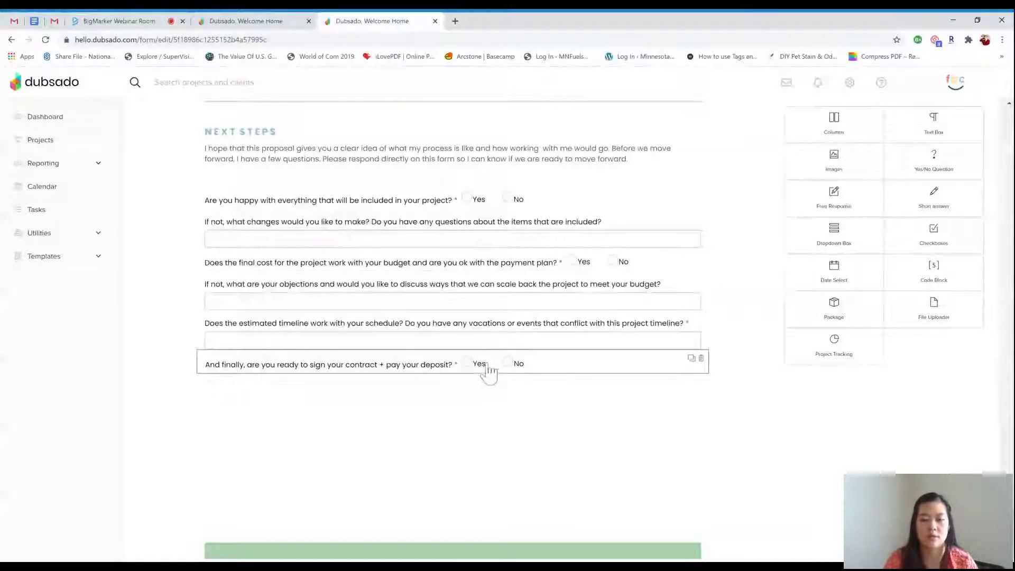
{"action": "scroll", "coordinate": [489, 370], "scroll_direction": "down", "scroll_amount": 1}
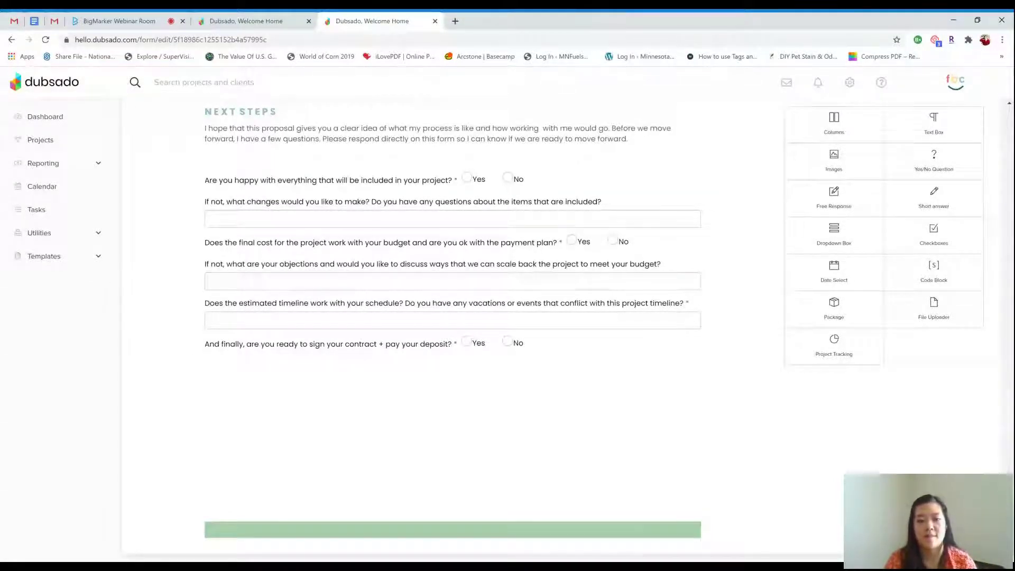
{"action": "left_click", "coordinate": [98, 261]}
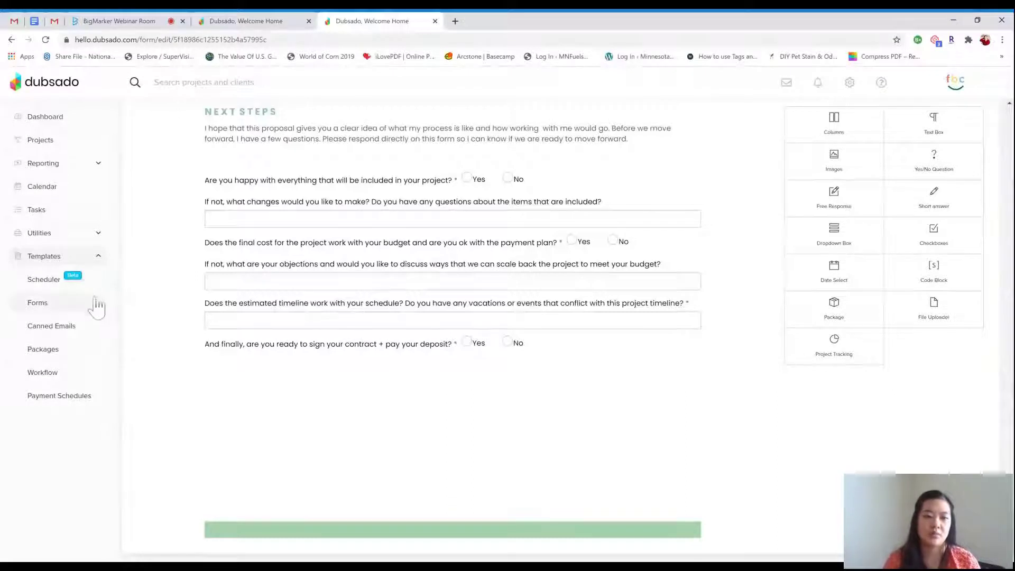
Go to Workflow templates without saving the form, showing the Onboarding workflow's actions
{"action": "left_click", "coordinate": [53, 373]}
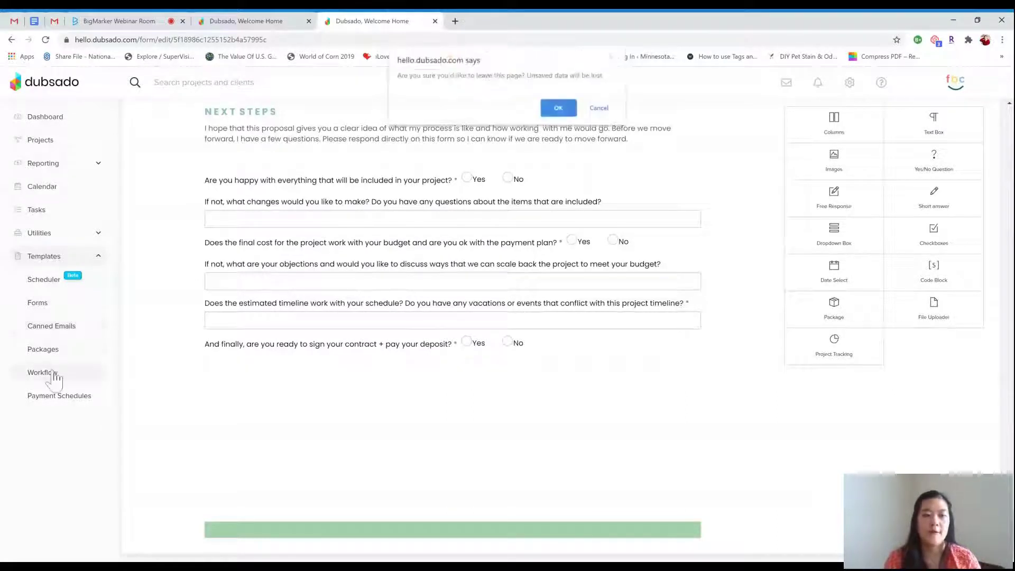
{"action": "left_click", "coordinate": [558, 111]}
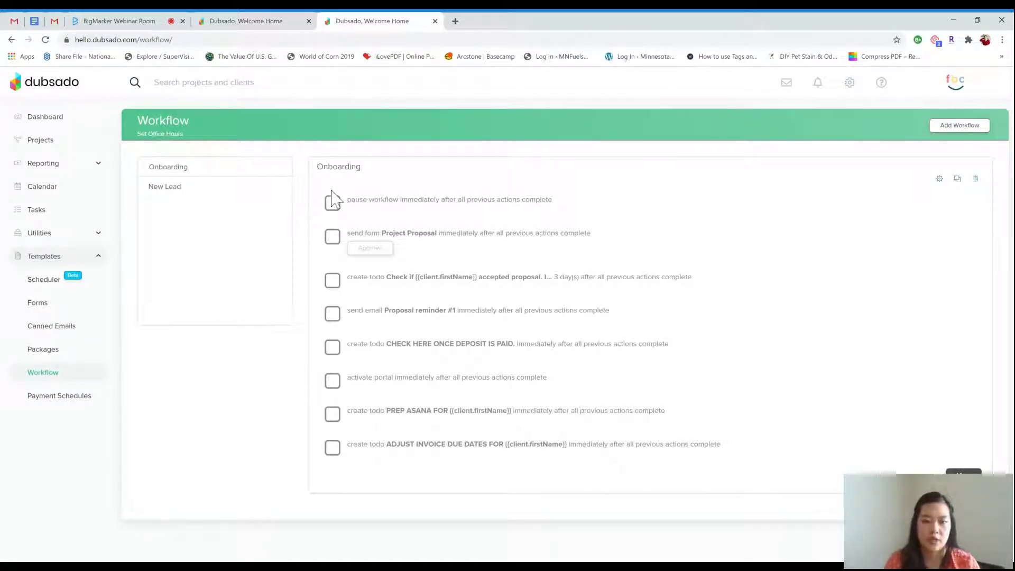
Edit the Onboarding workflow and review its Project Proposal send-form action, cancelling without changes
{"action": "left_click", "coordinate": [944, 182]}
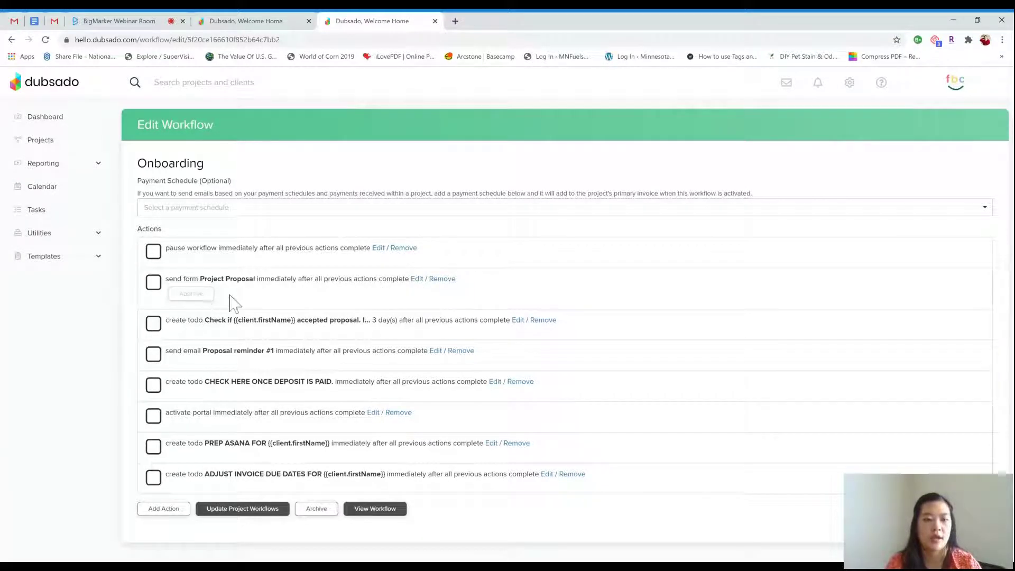
{"action": "left_click", "coordinate": [417, 279]}
{"action": "scroll", "coordinate": [465, 292], "scroll_direction": "down", "scroll_amount": 2}
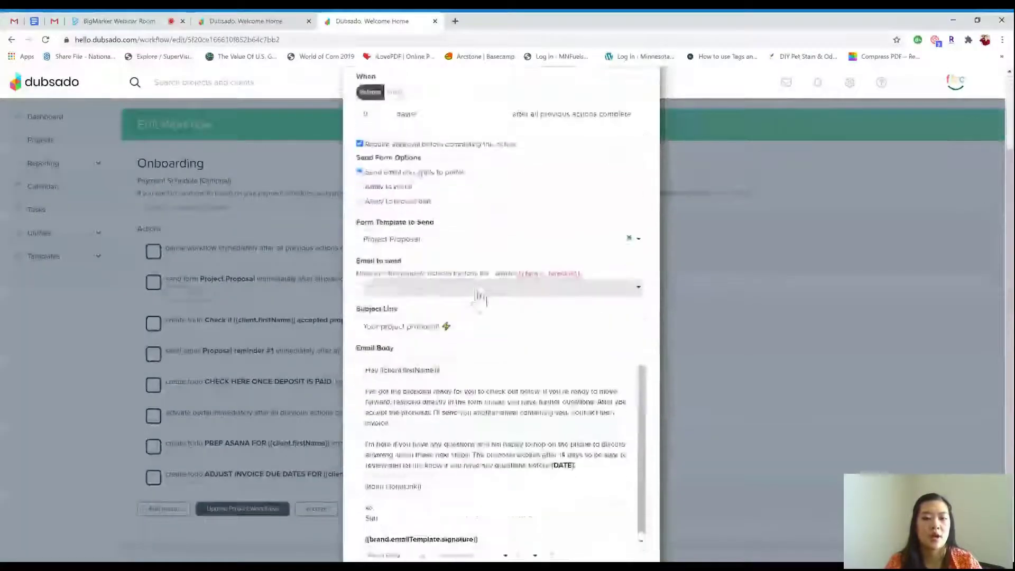
{"action": "scroll", "coordinate": [481, 298], "scroll_direction": "up", "scroll_amount": 2}
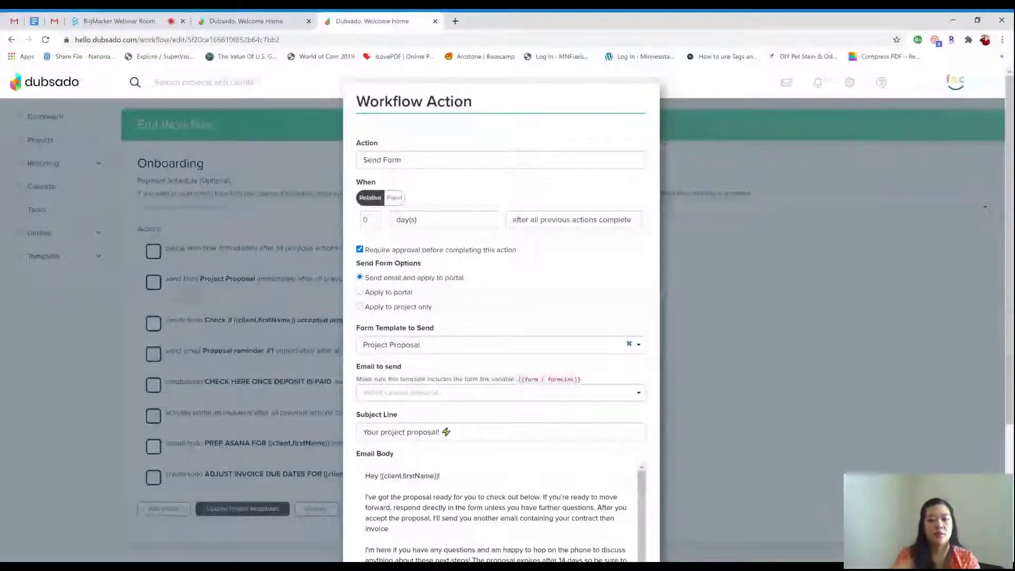
{"action": "scroll", "coordinate": [402, 270], "scroll_direction": "down", "scroll_amount": 2}
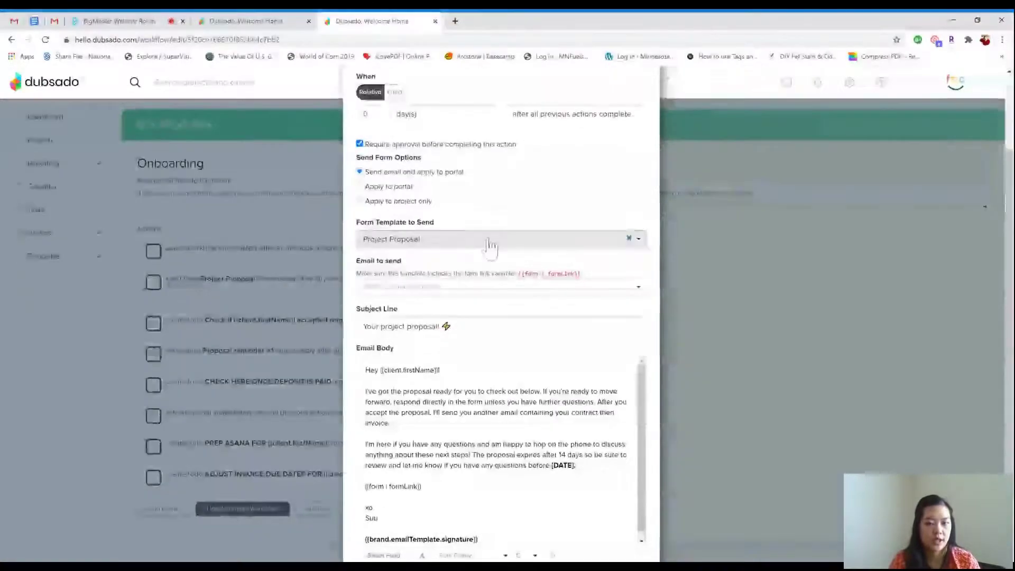
{"action": "scroll", "coordinate": [516, 216], "scroll_direction": "down", "scroll_amount": 1}
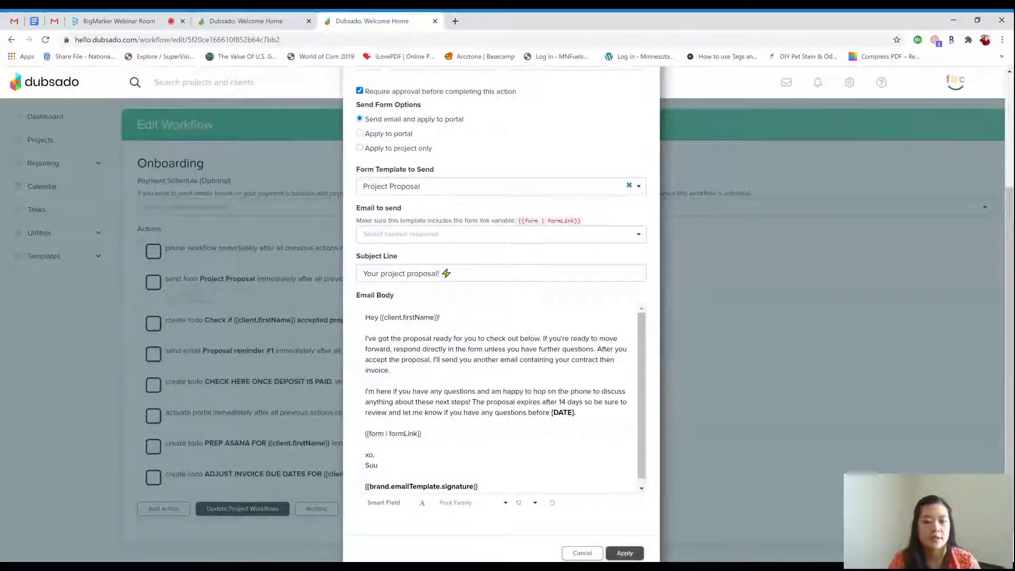
{"action": "scroll", "coordinate": [497, 397], "scroll_direction": "down", "scroll_amount": 1}
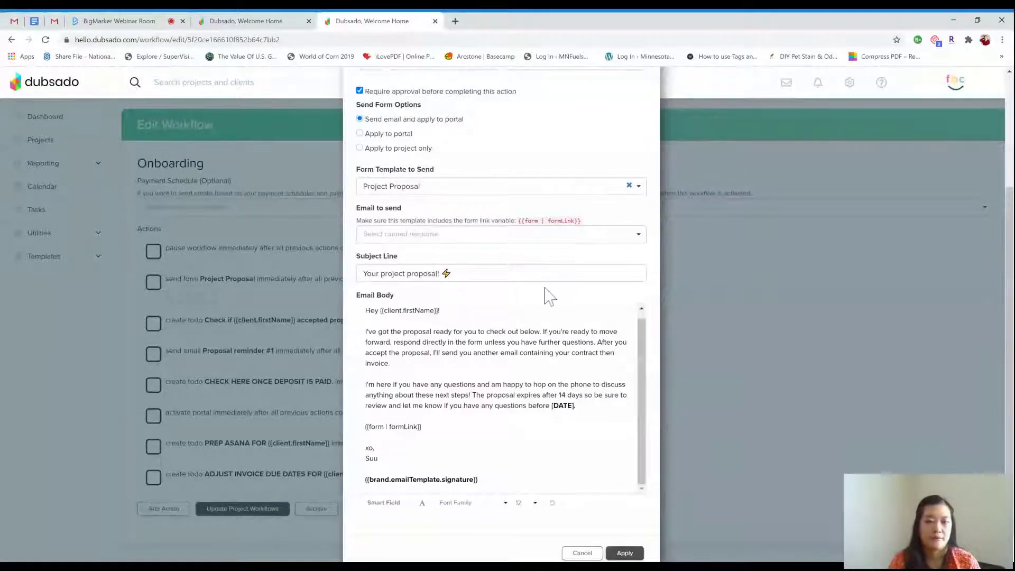
{"action": "scroll", "coordinate": [630, 537], "scroll_direction": "down", "scroll_amount": 1}
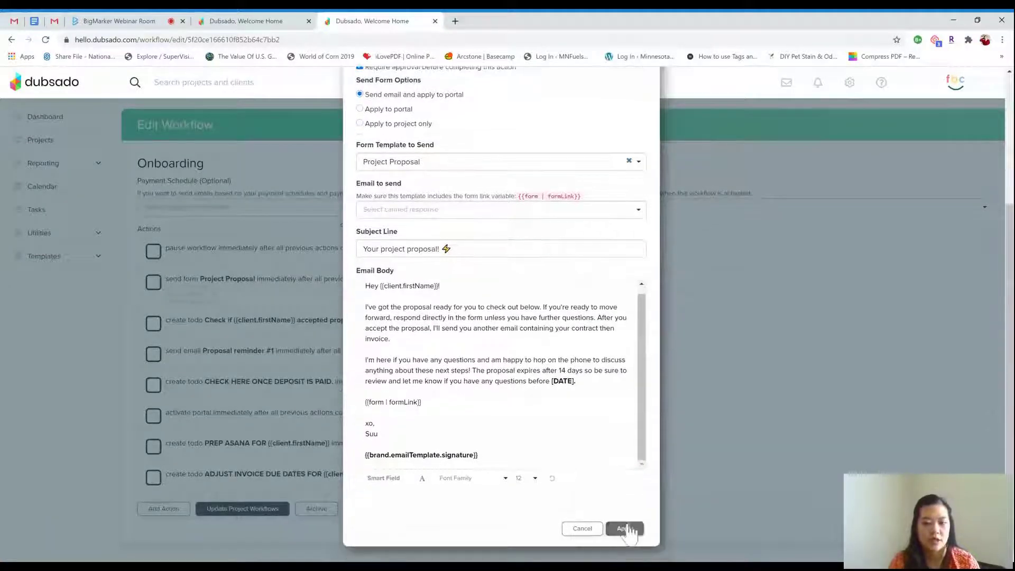
{"action": "left_click", "coordinate": [582, 528]}
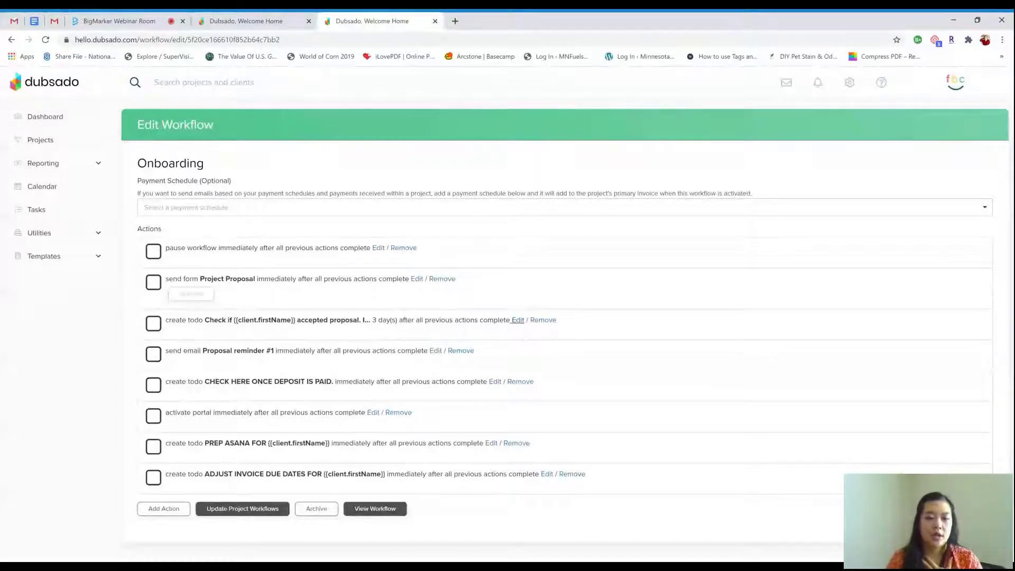
{"action": "left_click", "coordinate": [517, 321]}
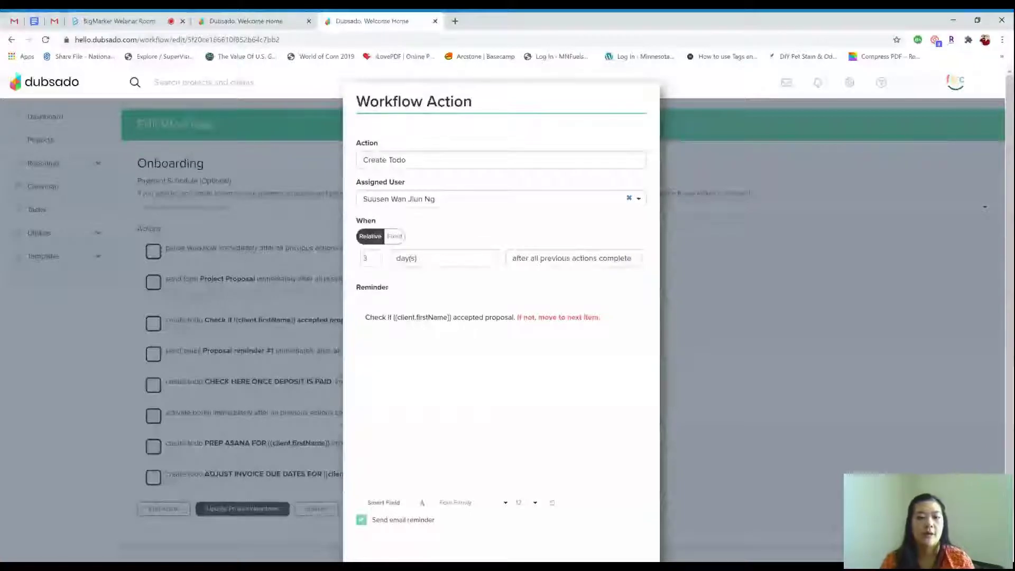
{"action": "scroll", "coordinate": [642, 534], "scroll_direction": "down", "scroll_amount": 2}
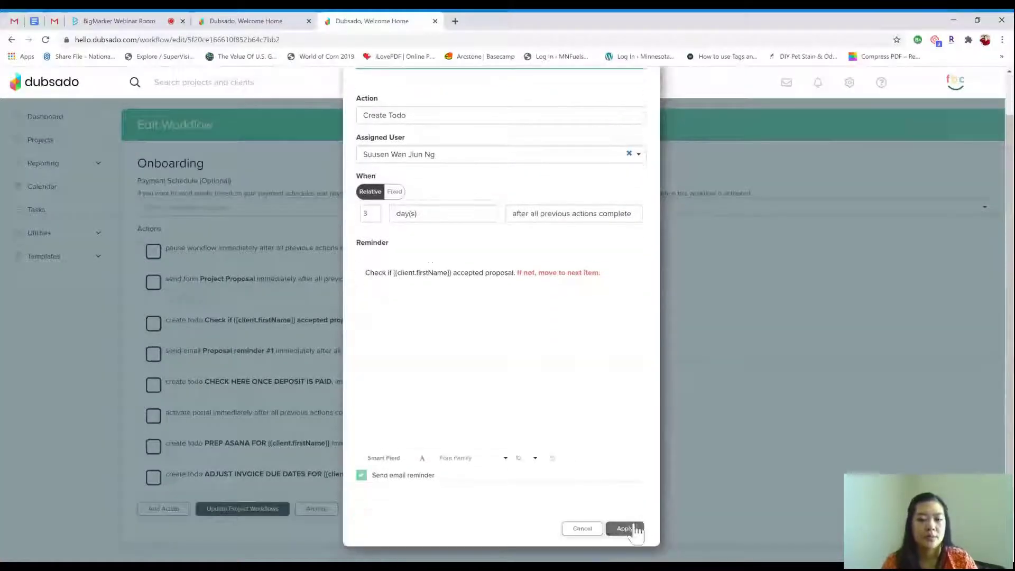
{"action": "left_click", "coordinate": [629, 528]}
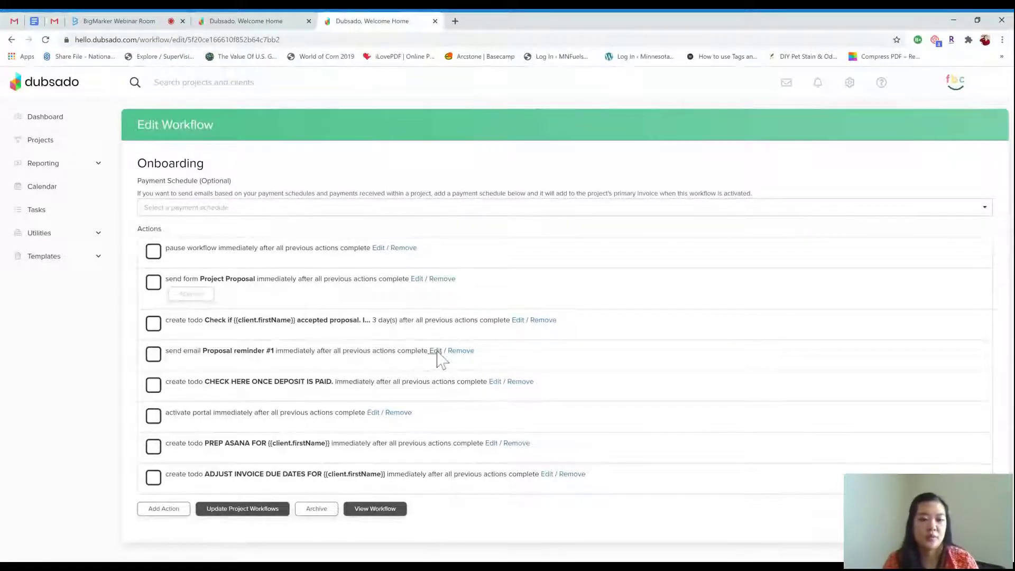
{"action": "left_click", "coordinate": [435, 351]}
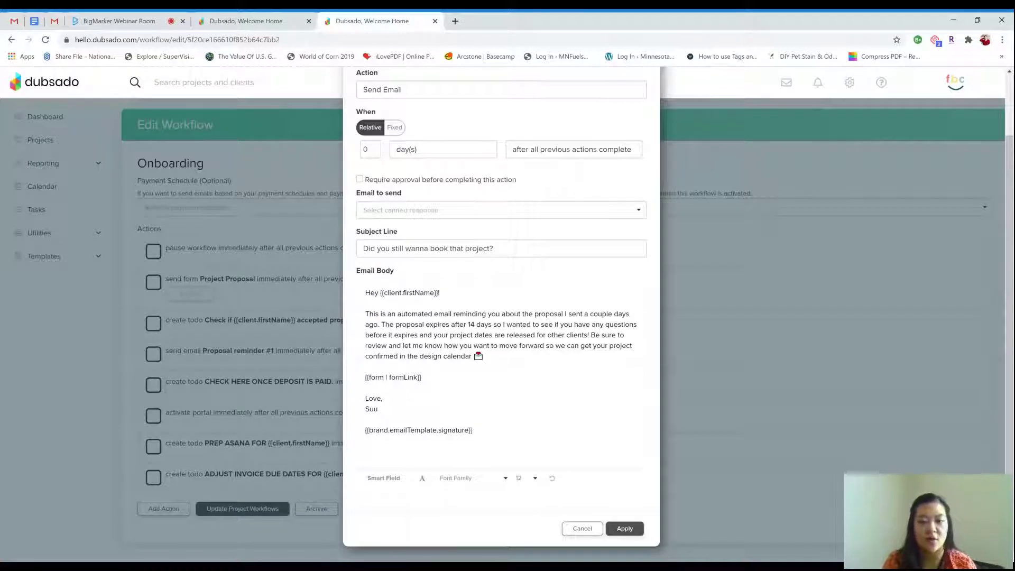
{"action": "left_click", "coordinate": [582, 528]}
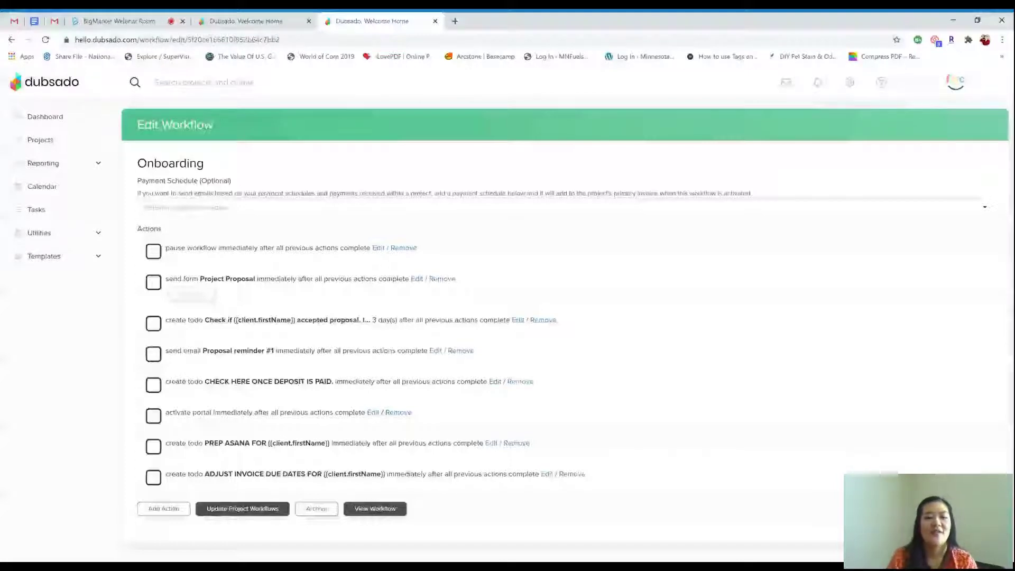
{"action": "left_click", "coordinate": [495, 382]}
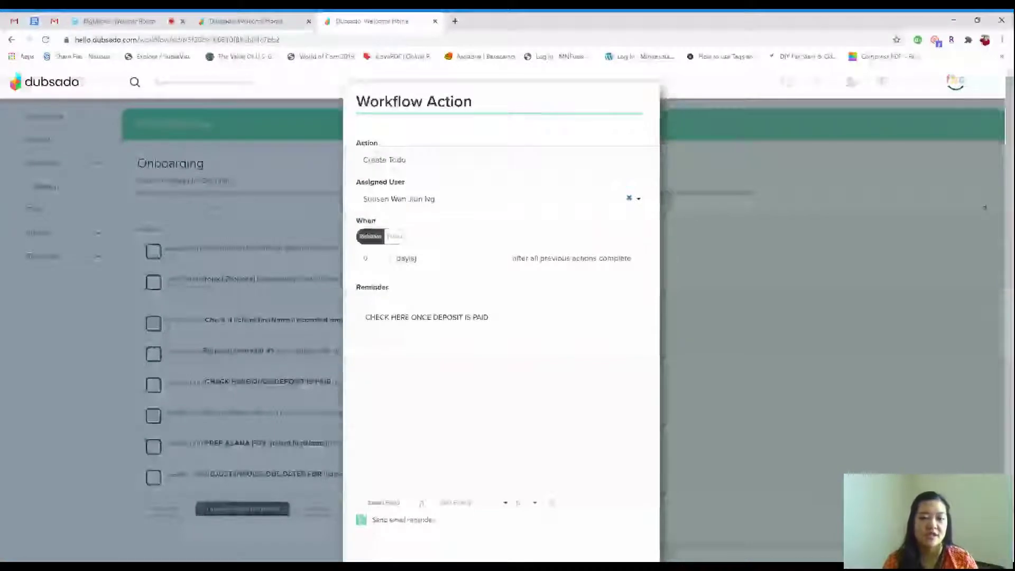
{"action": "scroll", "coordinate": [600, 460], "scroll_direction": "down", "scroll_amount": 1}
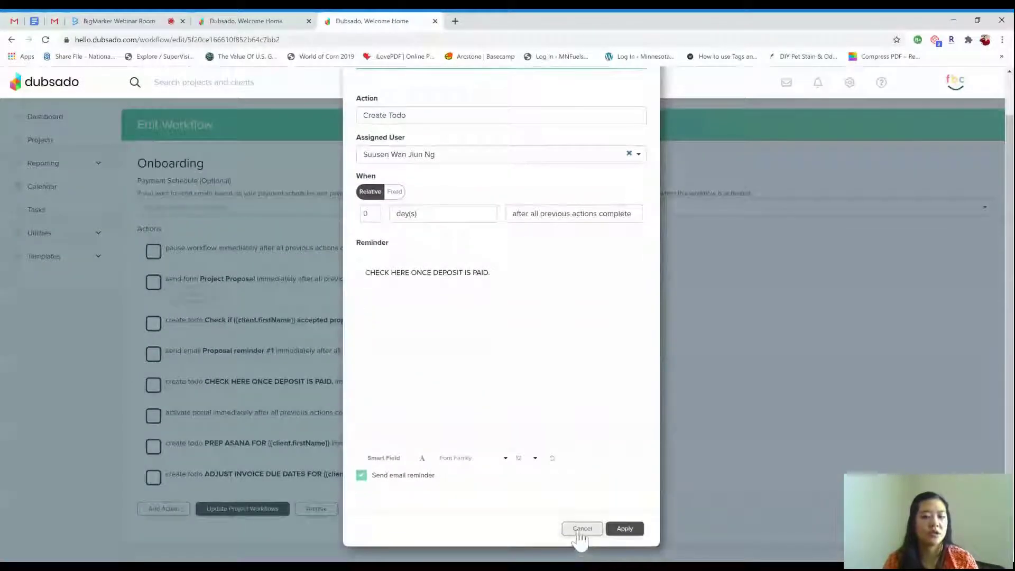
{"action": "left_click", "coordinate": [632, 530]}
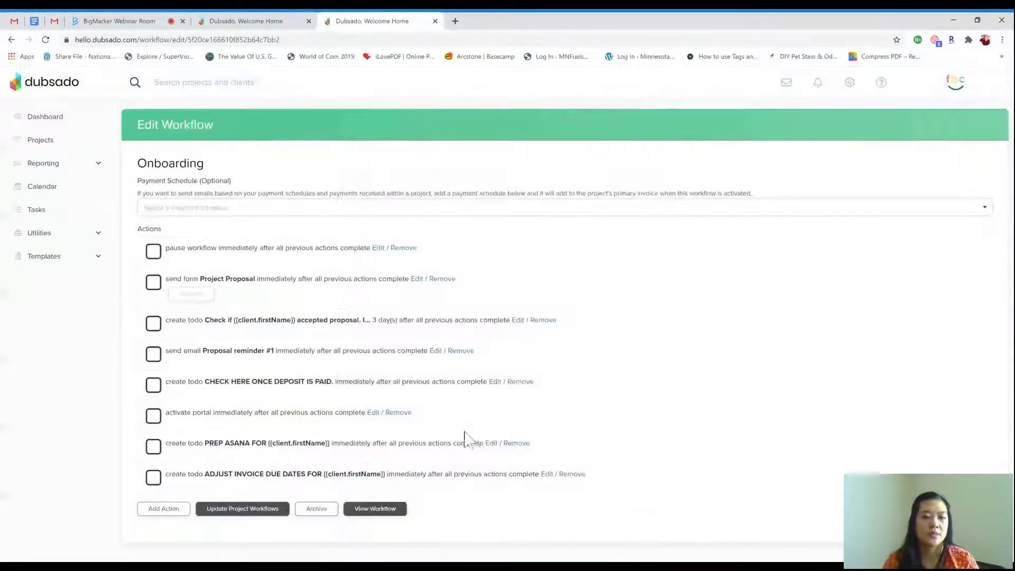
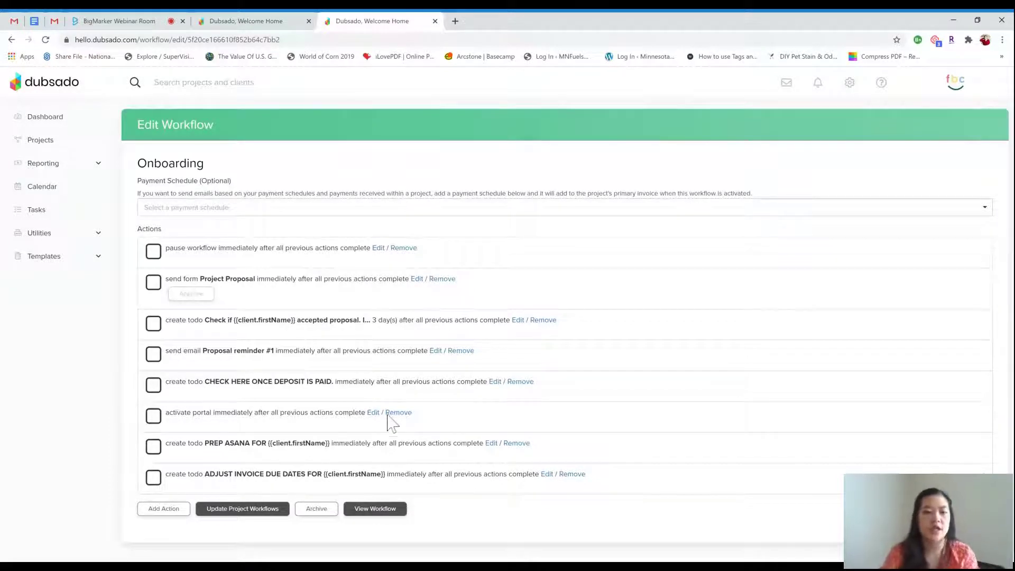
Apply the settings for the PREP ASANA and ADJUST INVOICE DUE DATES todo actions
{"action": "left_click", "coordinate": [491, 444]}
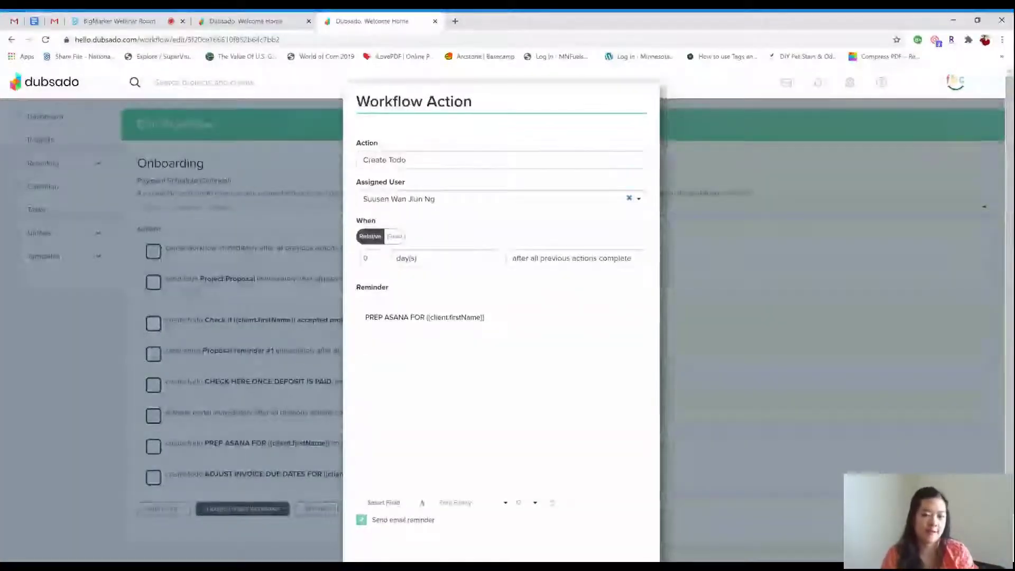
{"action": "scroll", "coordinate": [501, 317], "scroll_direction": "down", "scroll_amount": 2}
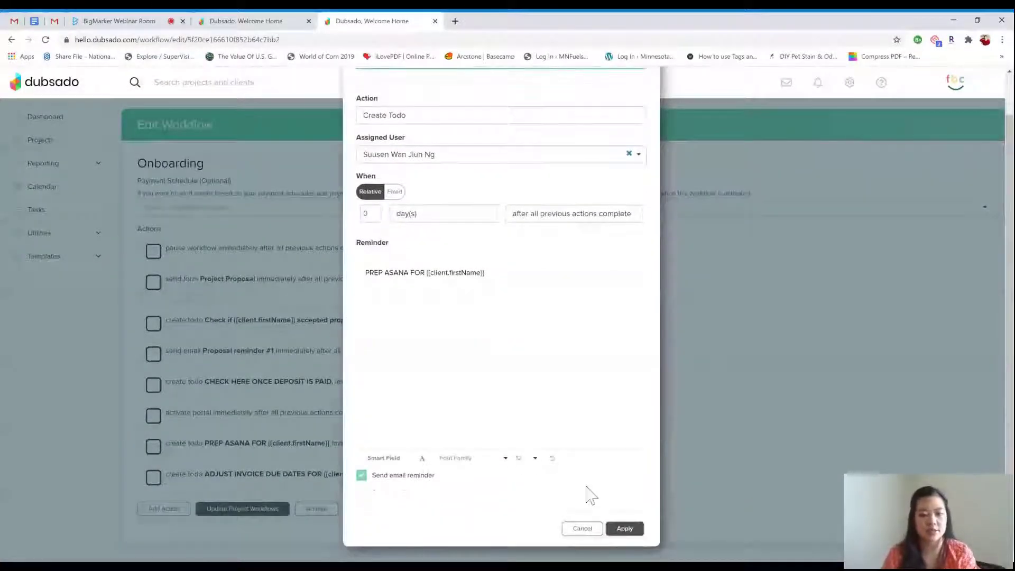
{"action": "left_click", "coordinate": [624, 529]}
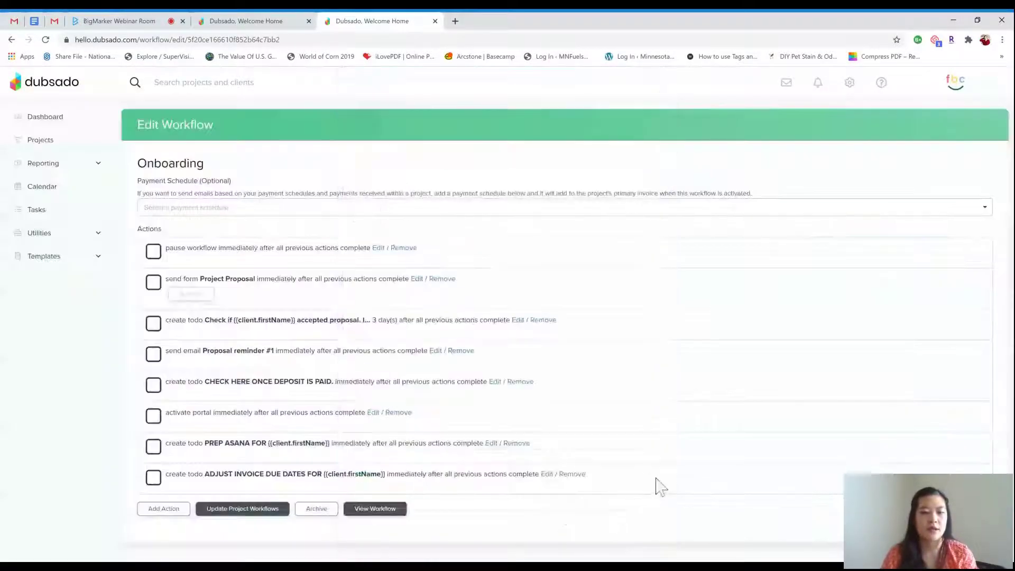
{"action": "left_click", "coordinate": [544, 476]}
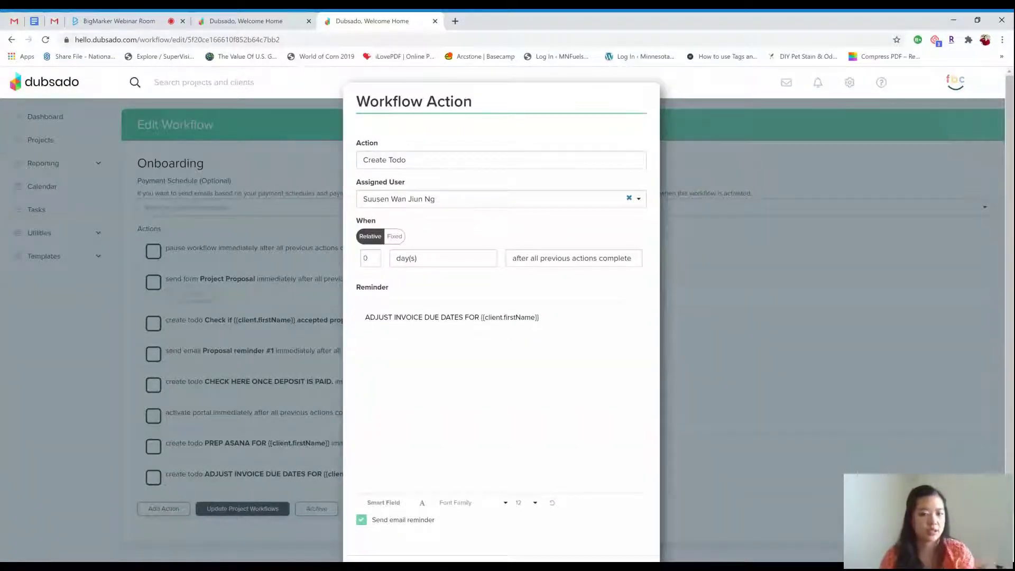
{"action": "scroll", "coordinate": [634, 503], "scroll_direction": "down", "scroll_amount": 2}
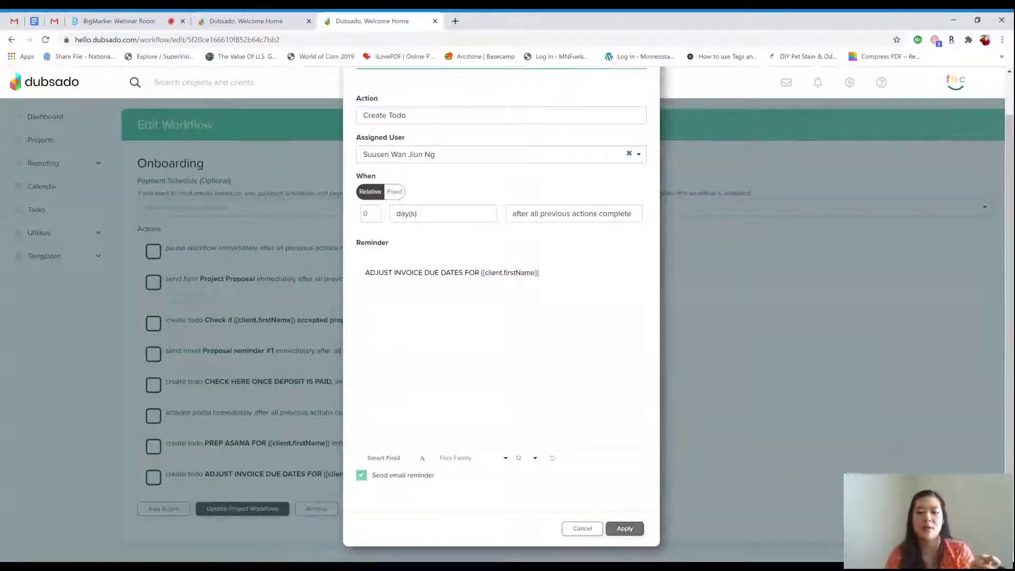
{"action": "left_click", "coordinate": [624, 529]}
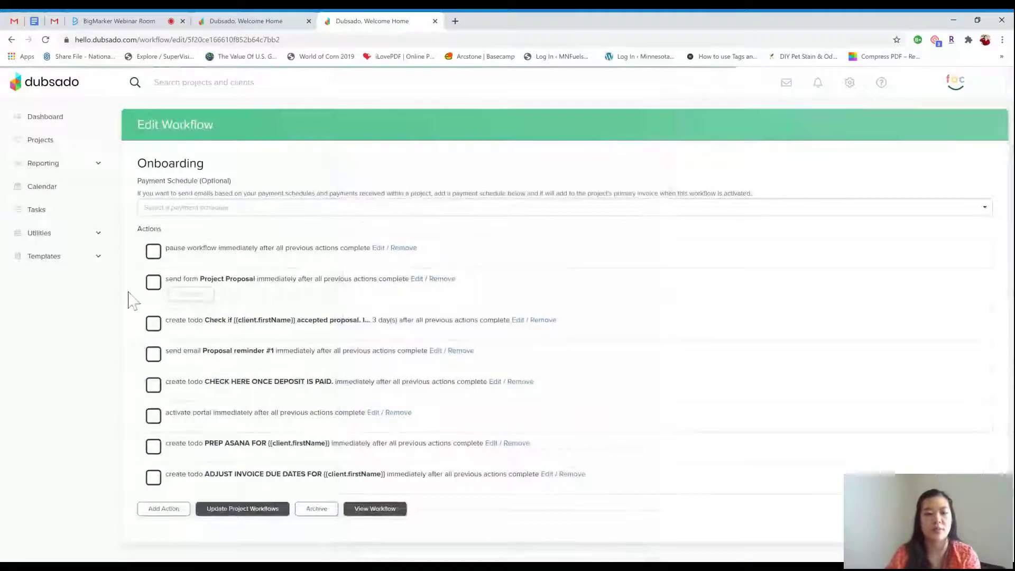
Open the Project Contract template from the Forms list for editing
{"action": "left_click", "coordinate": [101, 262]}
{"action": "left_click", "coordinate": [74, 307]}
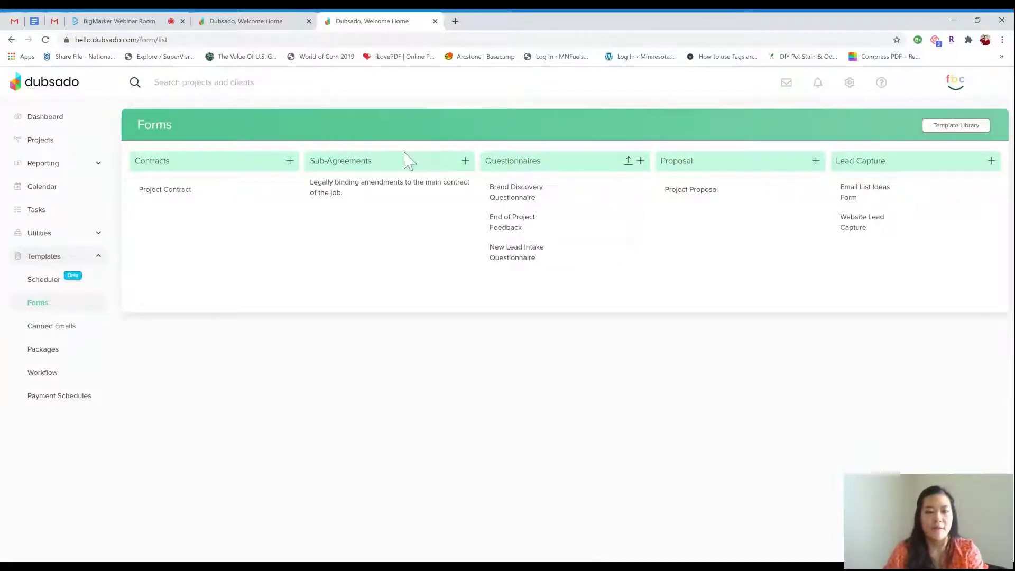
{"action": "mouse_move", "coordinate": [190, 195]}
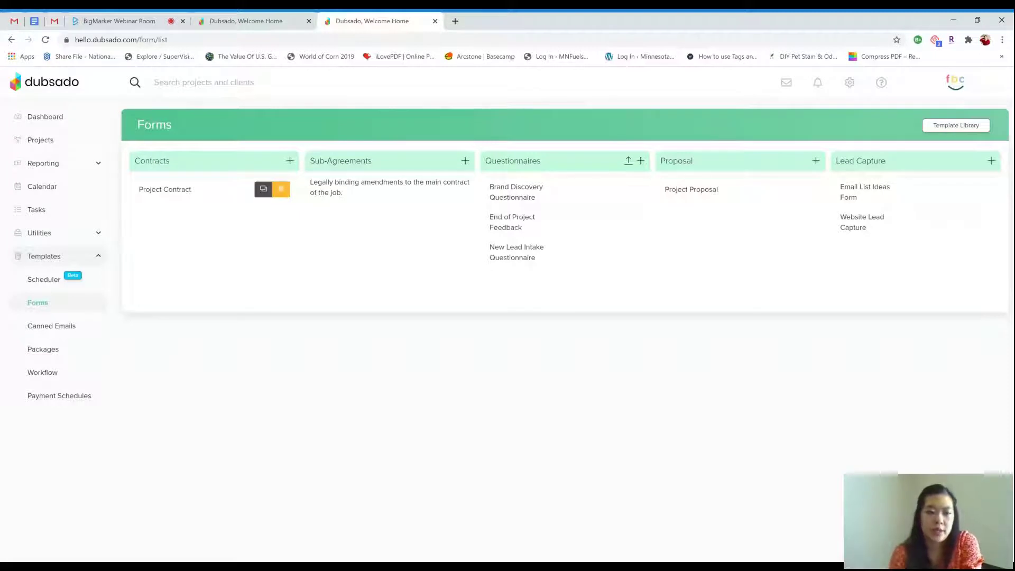
{"action": "left_click", "coordinate": [182, 189]}
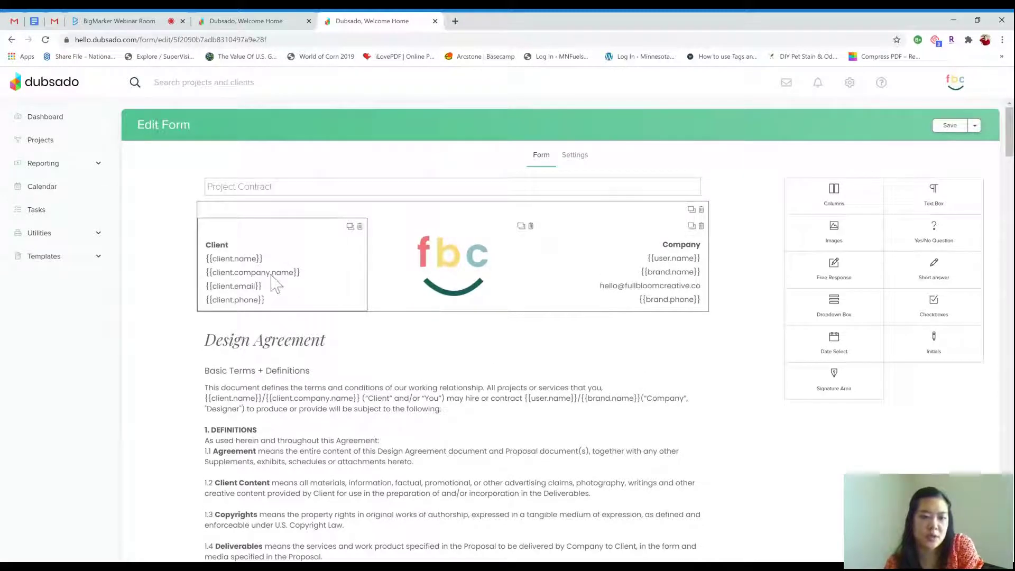
{"action": "left_click", "coordinate": [273, 283]}
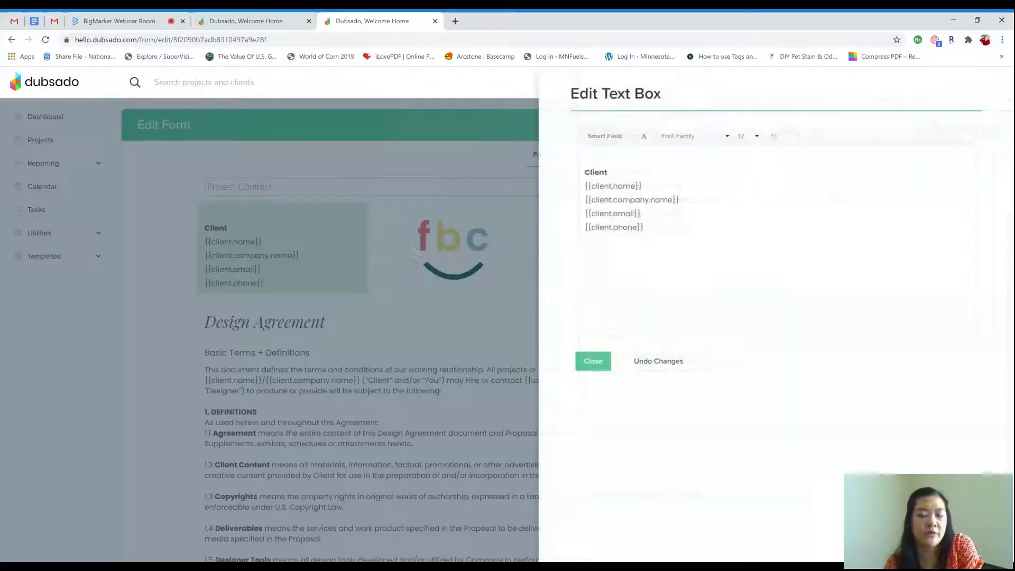
{"action": "left_click_drag", "start_coordinate": [641, 186], "coordinate": [584, 185]}
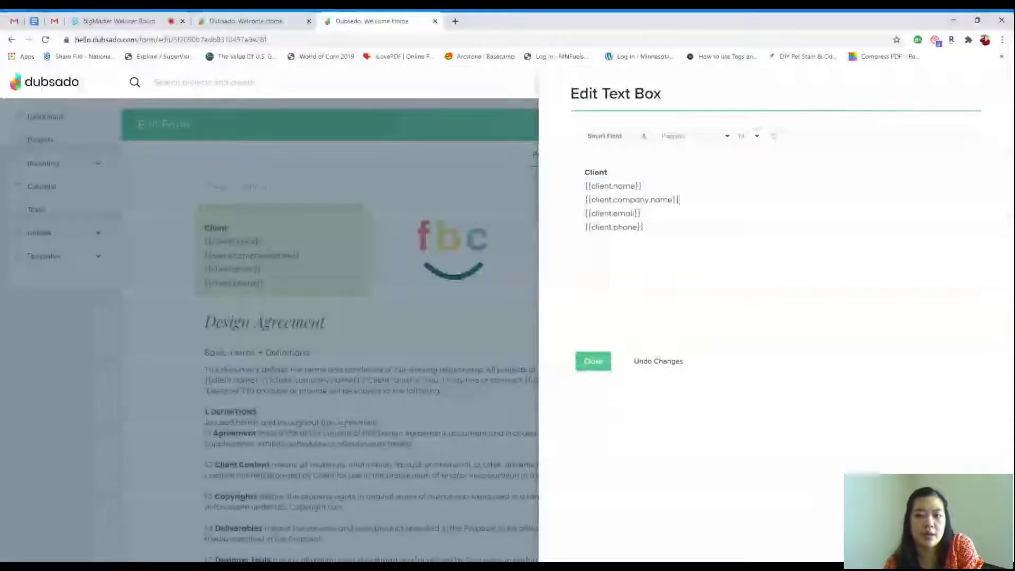
{"action": "left_click_drag", "start_coordinate": [679, 199], "coordinate": [610, 199]}
{"action": "left_click", "coordinate": [644, 227]}
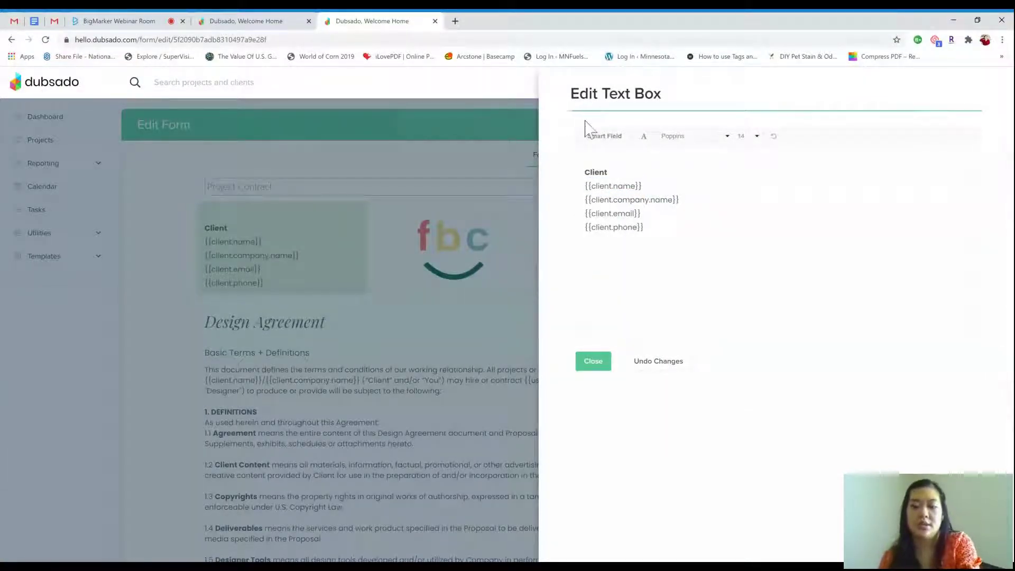
{"action": "key", "text": "Return"}
{"action": "left_click", "coordinate": [612, 139]}
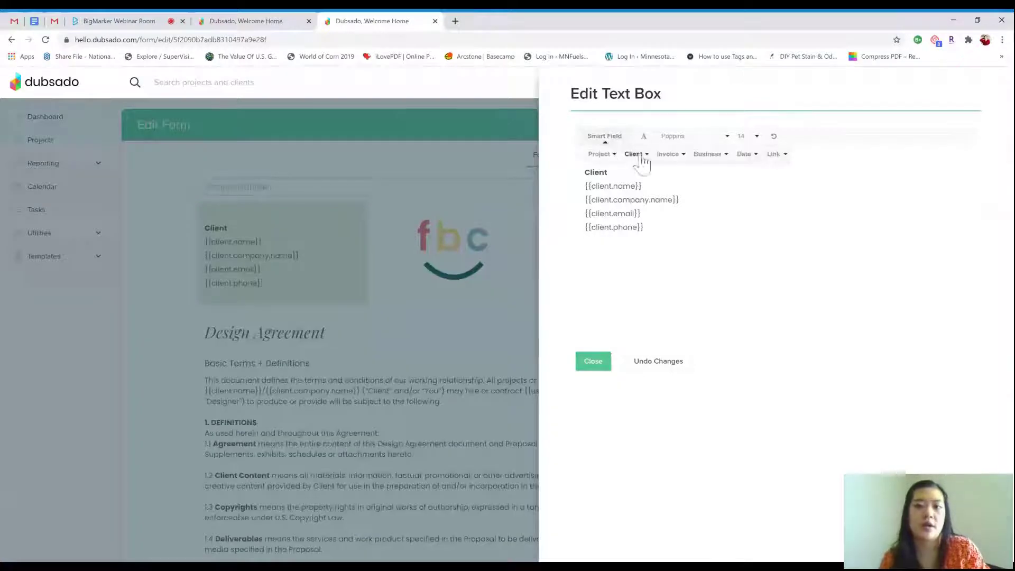
{"action": "left_click", "coordinate": [634, 154]}
{"action": "scroll", "coordinate": [648, 238], "scroll_direction": "down", "scroll_amount": 1}
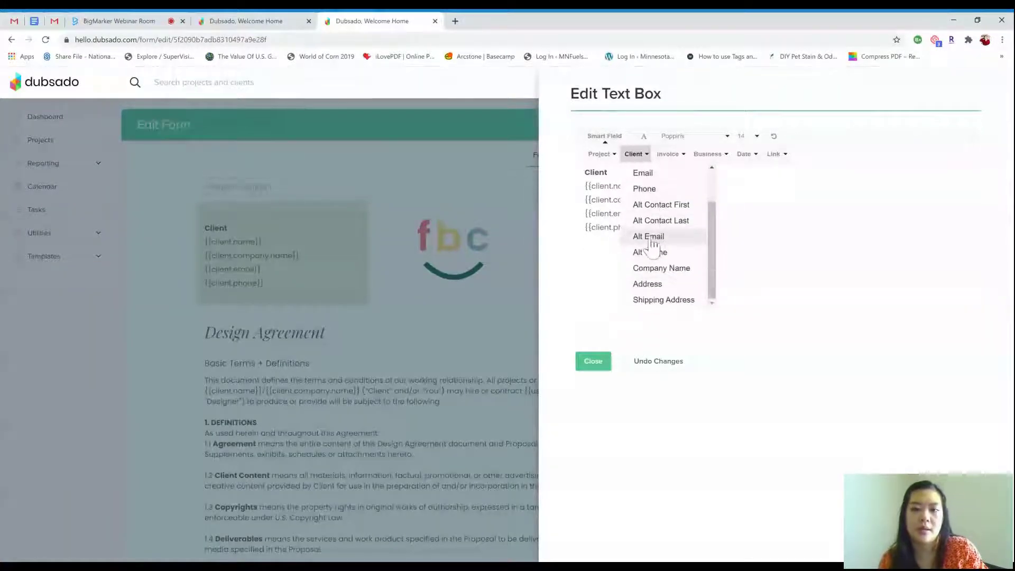
{"action": "left_click", "coordinate": [676, 300]}
{"action": "left_click_drag", "start_coordinate": [718, 243], "coordinate": [577, 251]}
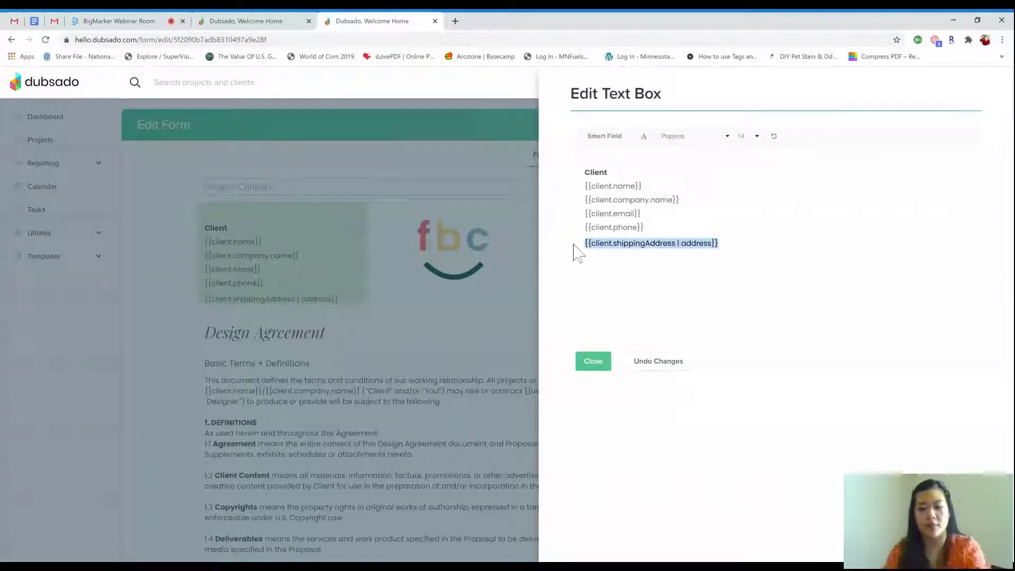
{"action": "key", "text": "BackSpace"}
{"action": "left_click", "coordinate": [603, 368]}
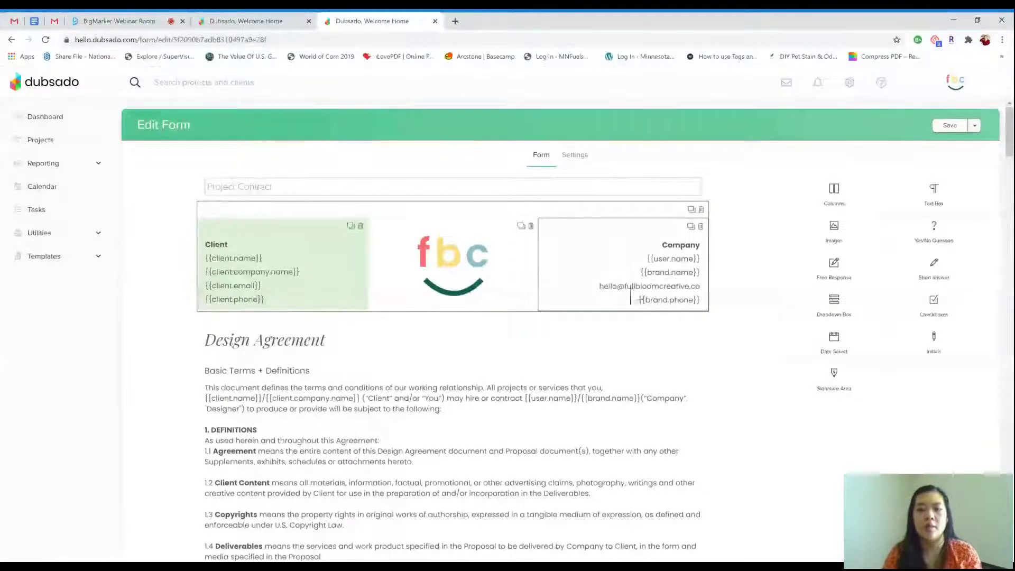
{"action": "scroll", "coordinate": [664, 296], "scroll_direction": "down", "scroll_amount": 3}
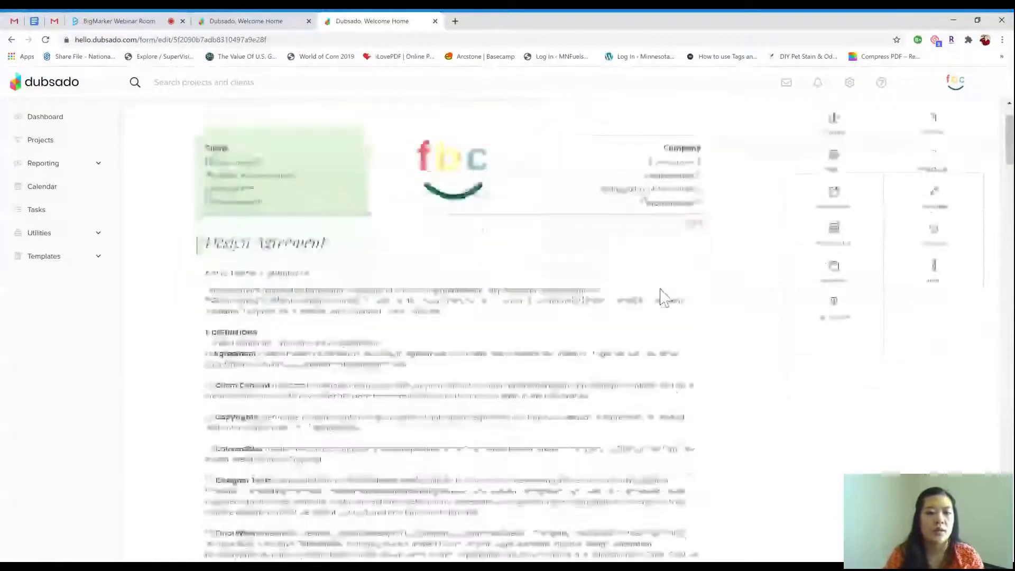
{"action": "left_click", "coordinate": [449, 305]}
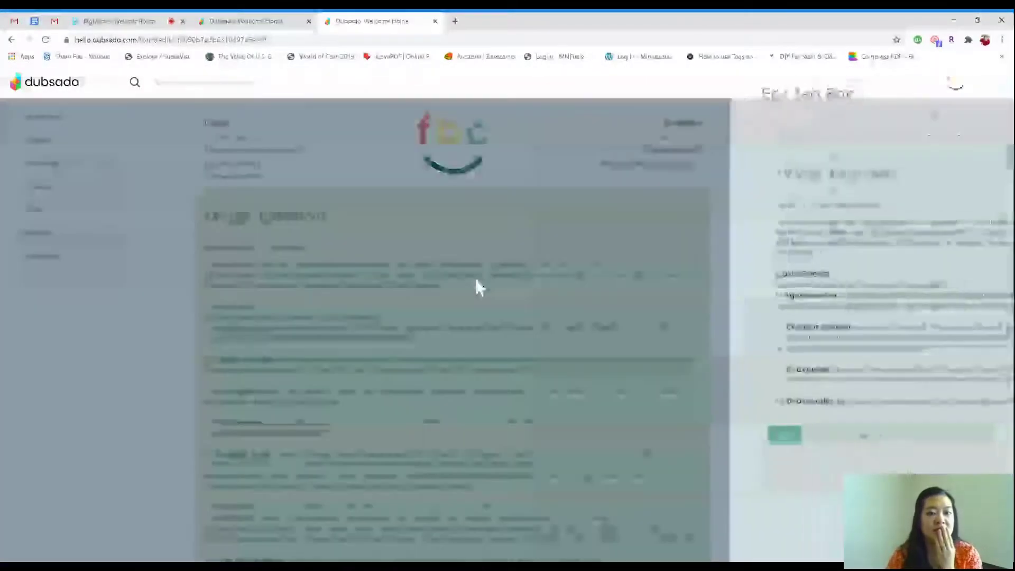
{"action": "scroll", "coordinate": [766, 274], "scroll_direction": "down", "scroll_amount": 5}
{"action": "scroll", "coordinate": [767, 275], "scroll_direction": "down", "scroll_amount": 15}
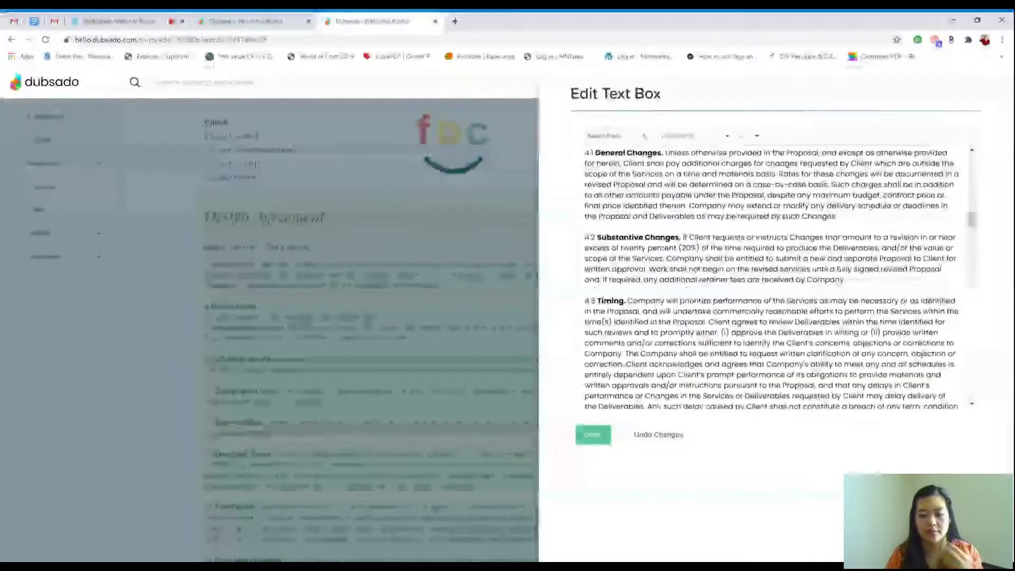
{"action": "scroll", "coordinate": [772, 275], "scroll_direction": "down", "scroll_amount": 10}
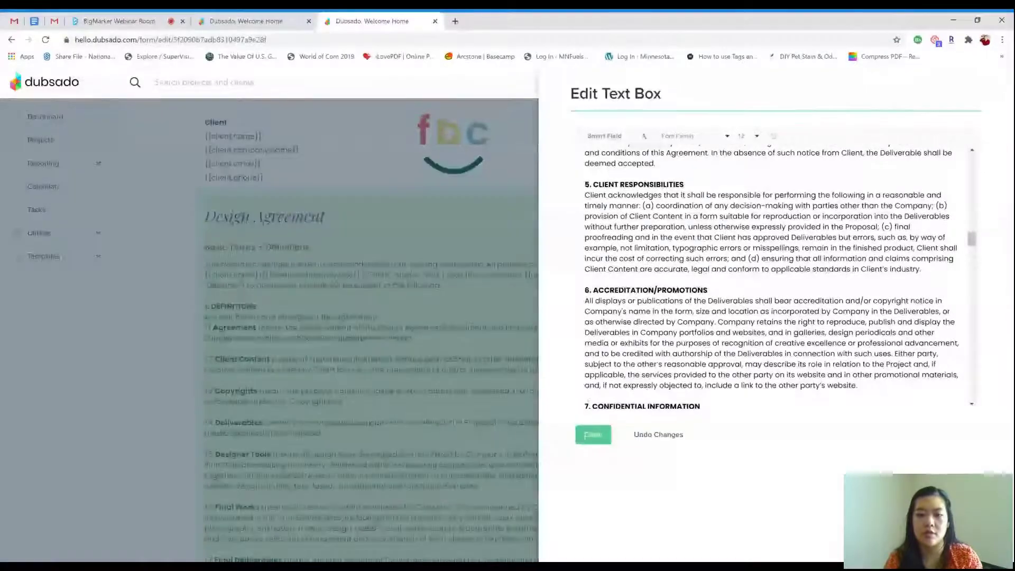
{"action": "left_click", "coordinate": [591, 435]}
{"action": "scroll", "coordinate": [611, 415], "scroll_direction": "down", "scroll_amount": 15}
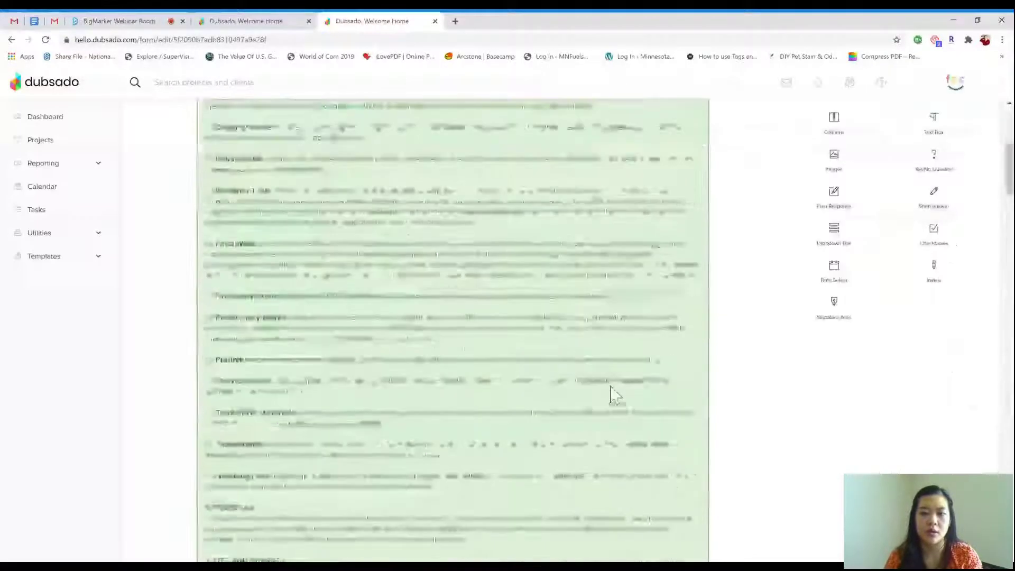
{"action": "scroll", "coordinate": [611, 392], "scroll_direction": "down", "scroll_amount": 15}
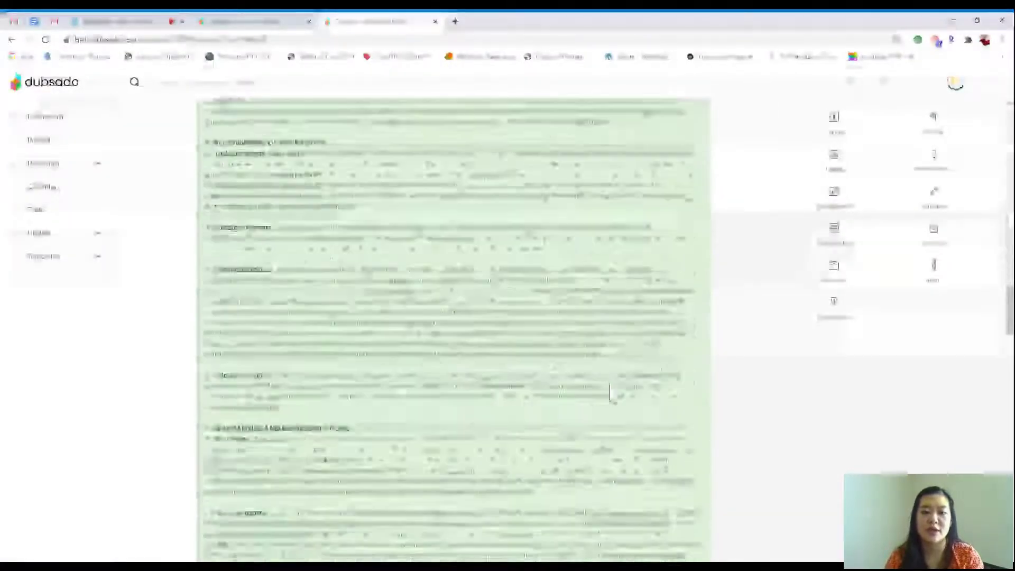
{"action": "scroll", "coordinate": [609, 392], "scroll_direction": "down", "scroll_amount": 12}
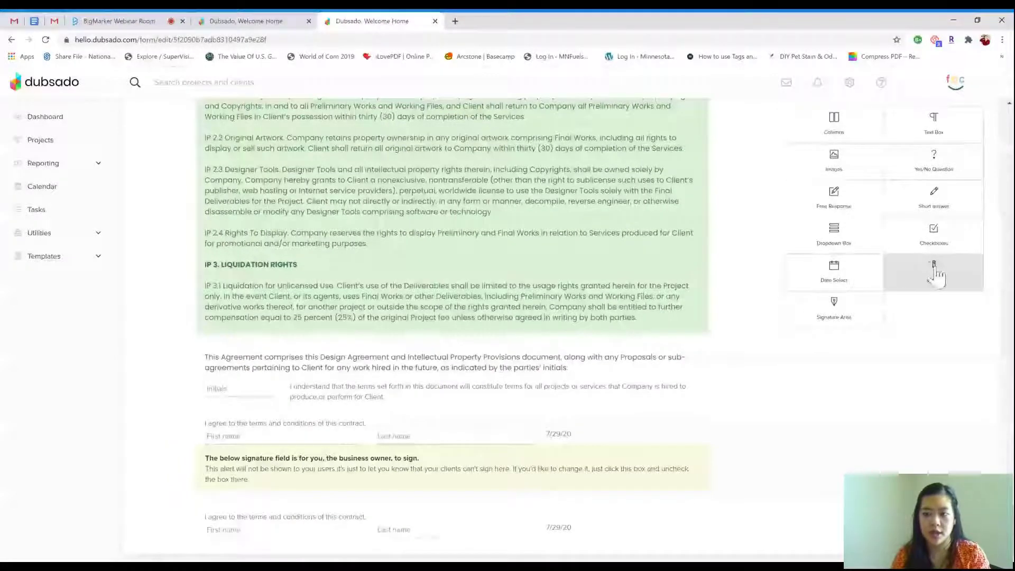
Add an initials field at the contract's bottom and keep the owner-signs option on
{"action": "left_click_drag", "start_coordinate": [935, 274], "coordinate": [351, 525]}
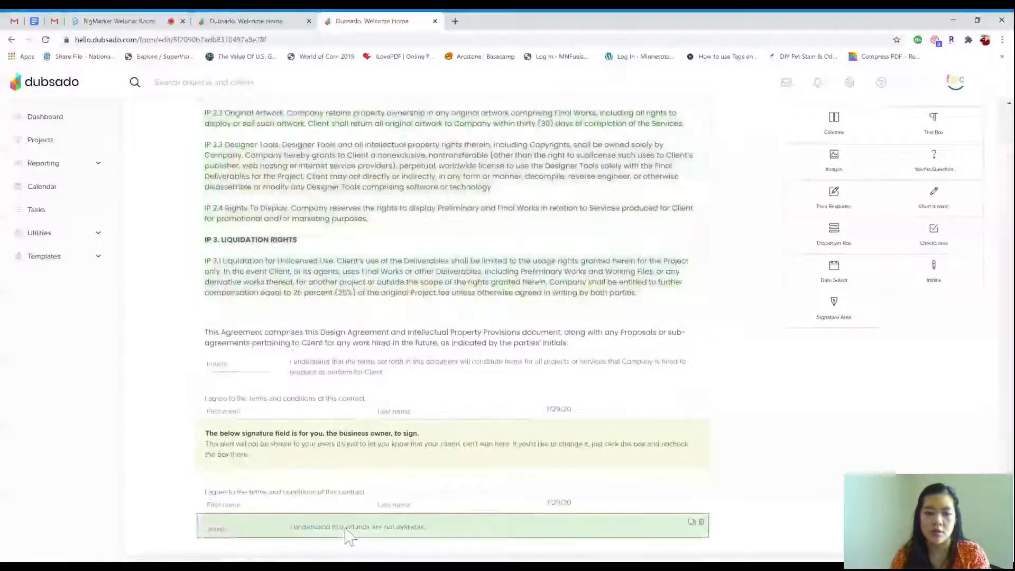
{"action": "left_click", "coordinate": [349, 534]}
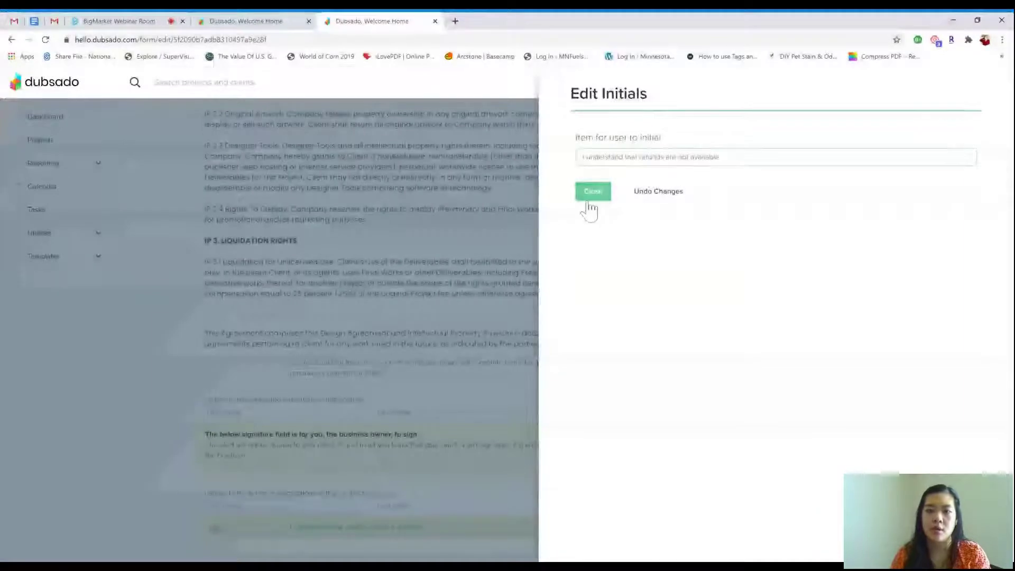
{"action": "left_click", "coordinate": [589, 204]}
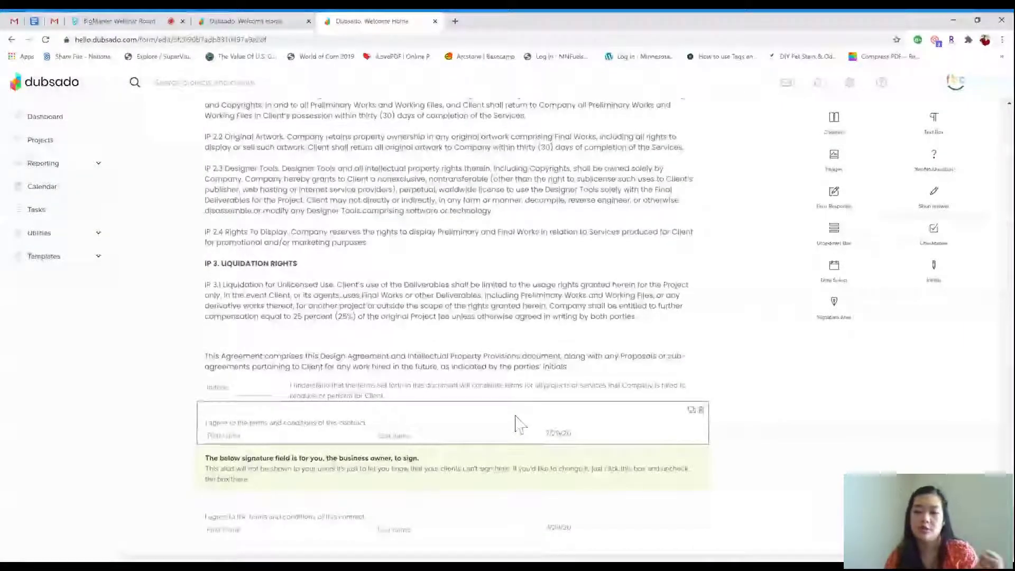
{"action": "left_click", "coordinate": [509, 483]}
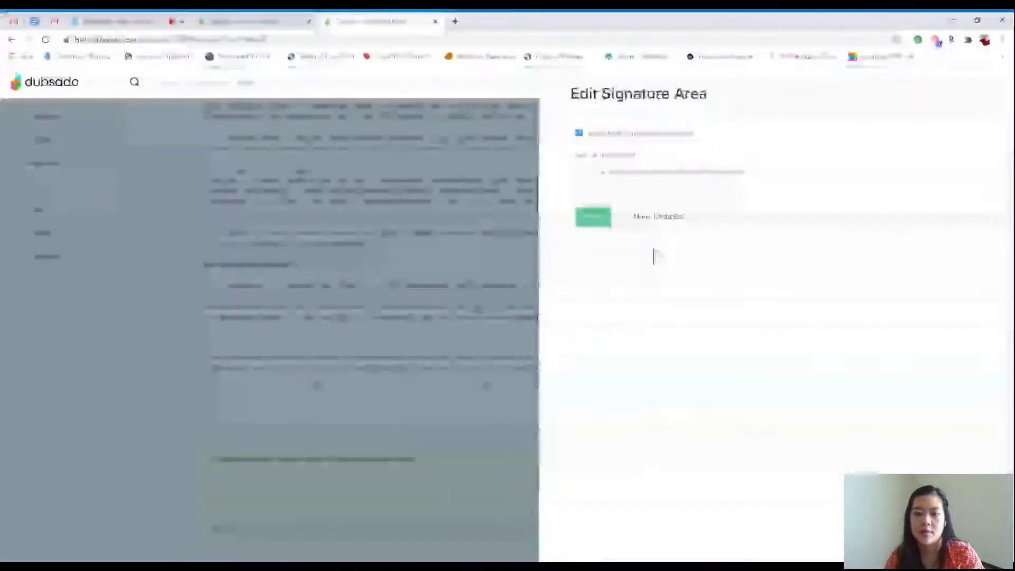
{"action": "left_click", "coordinate": [579, 134]}
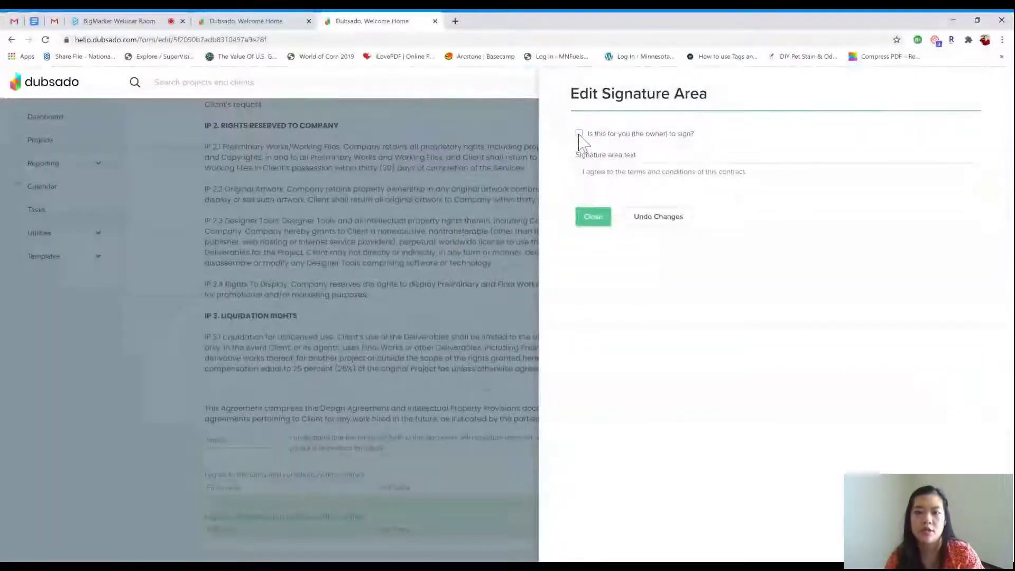
{"action": "left_click", "coordinate": [579, 135]}
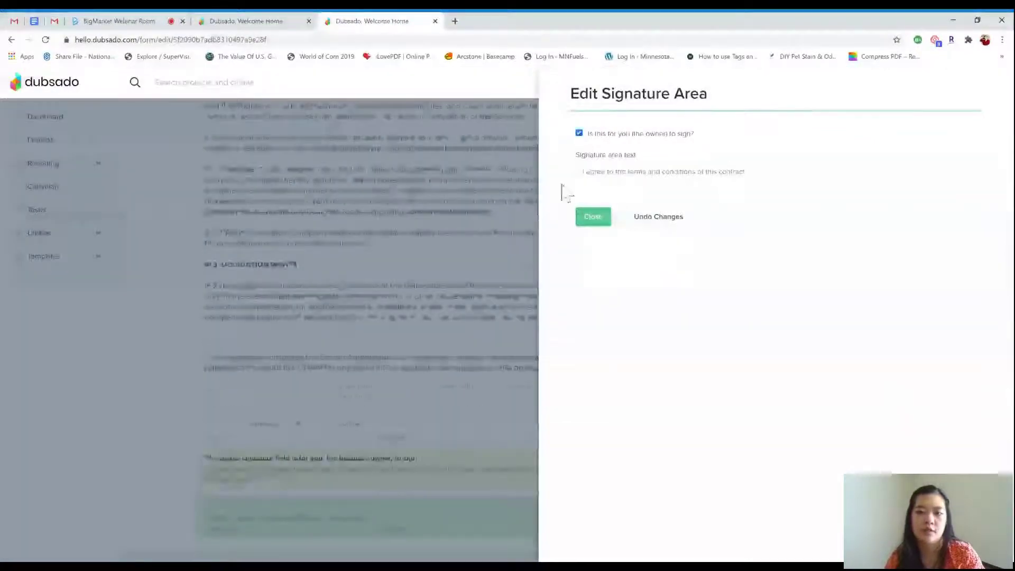
{"action": "left_click", "coordinate": [589, 223]}
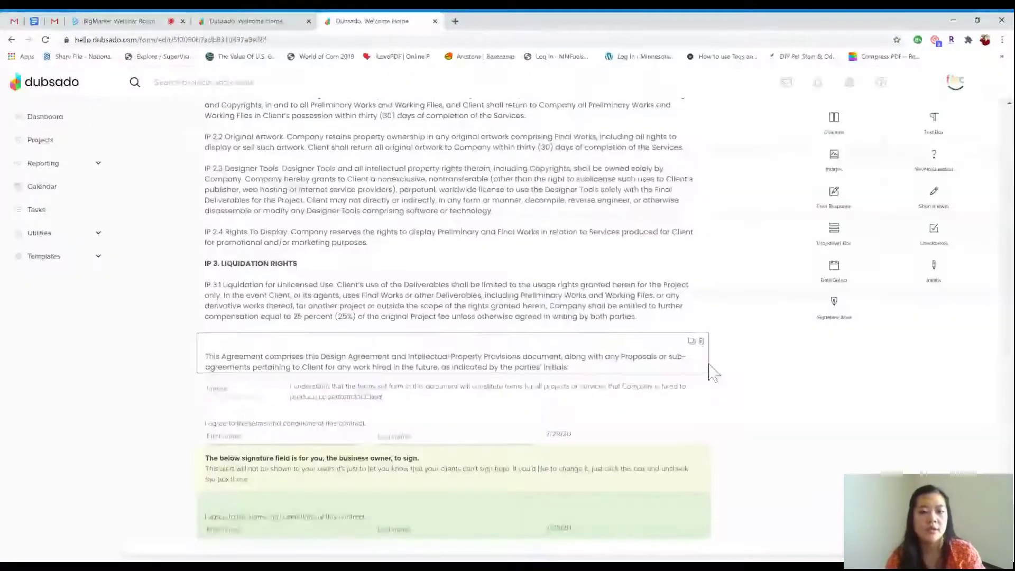
Review the settings of the weekend free-response question
{"action": "scroll", "coordinate": [708, 369], "scroll_direction": "up", "scroll_amount": 10}
{"action": "scroll", "coordinate": [711, 369], "scroll_direction": "up", "scroll_amount": 10}
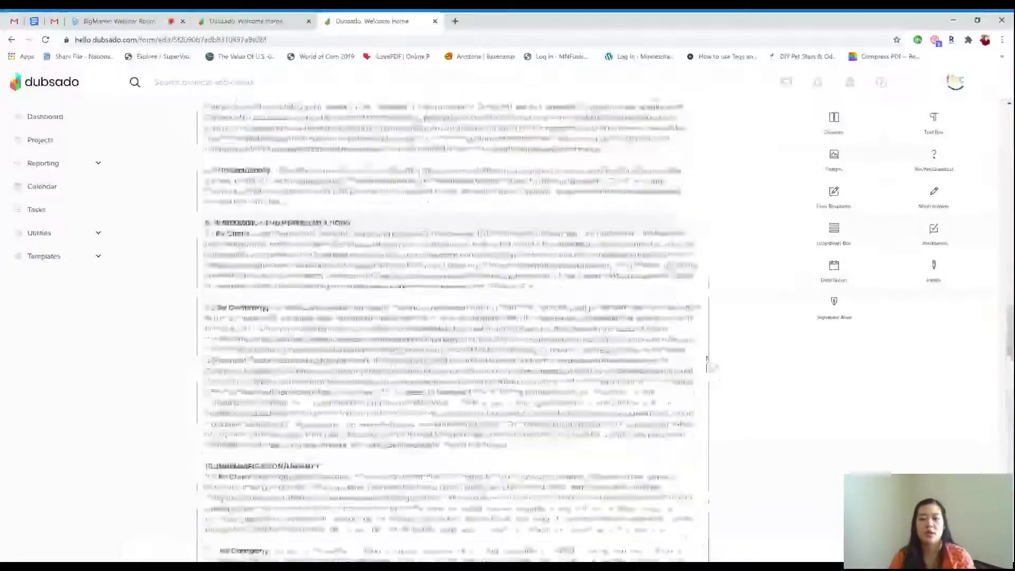
{"action": "scroll", "coordinate": [708, 365], "scroll_direction": "up", "scroll_amount": 15}
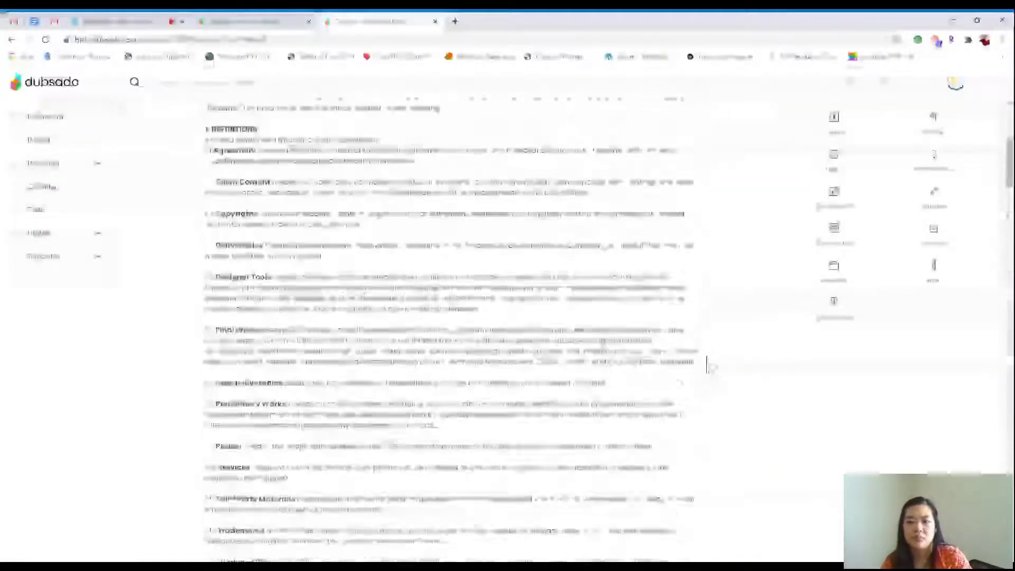
{"action": "scroll", "coordinate": [872, 296], "scroll_direction": "down", "scroll_amount": 5}
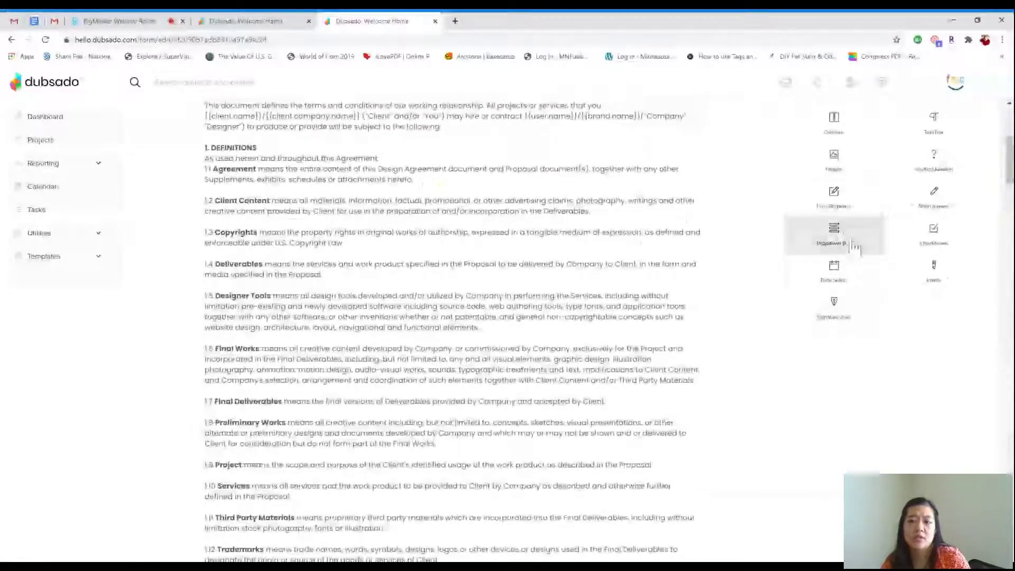
{"action": "left_click_drag", "start_coordinate": [1009, 170], "coordinate": [1008, 454]}
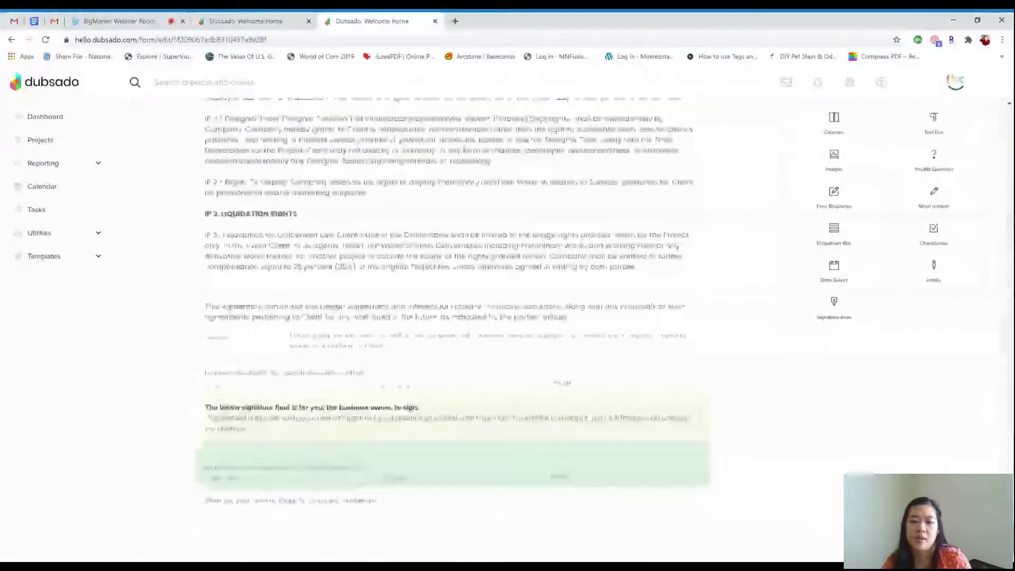
{"action": "left_click", "coordinate": [449, 515]}
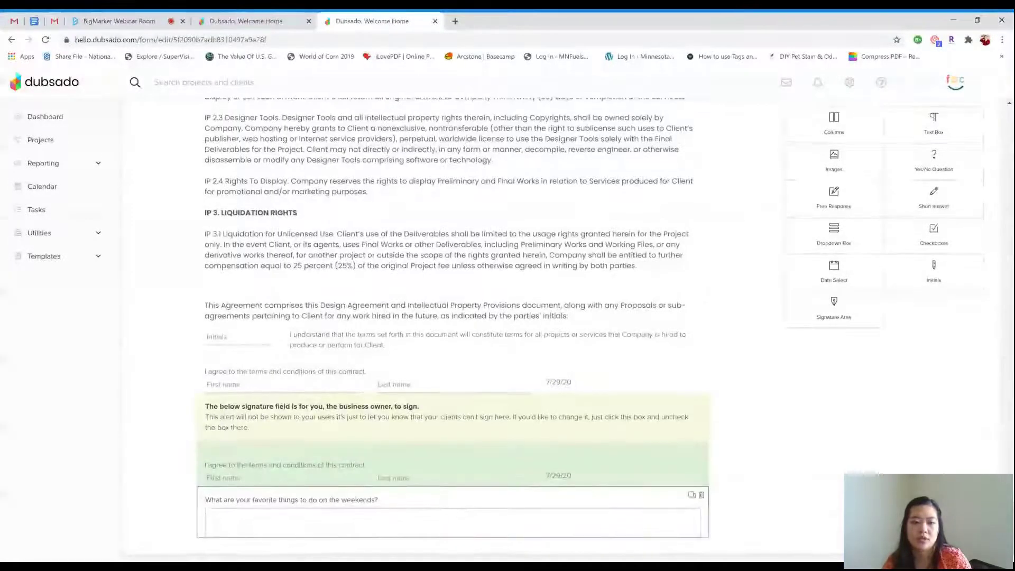
{"action": "left_click", "coordinate": [378, 500]}
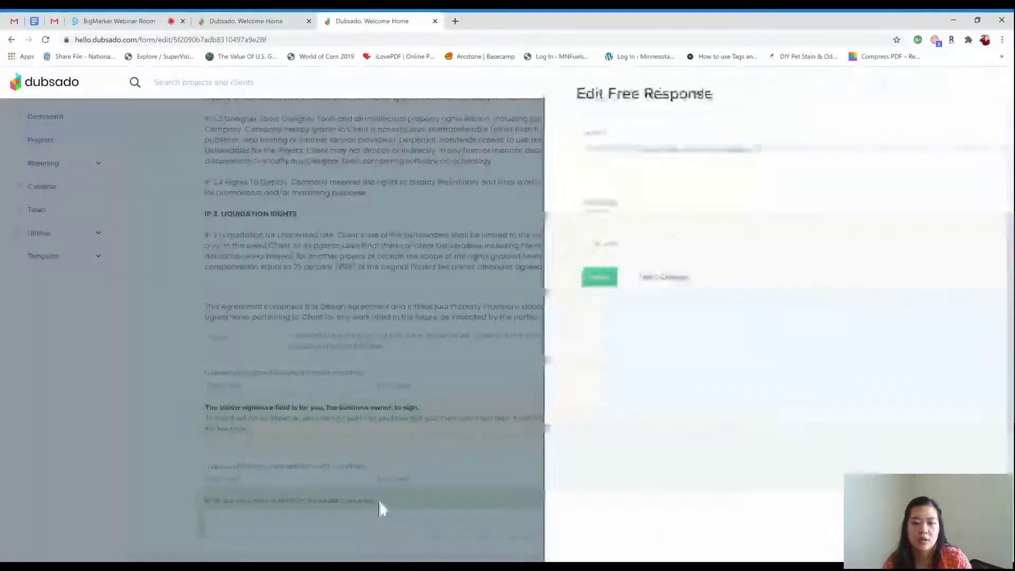
{"action": "left_click", "coordinate": [587, 282]}
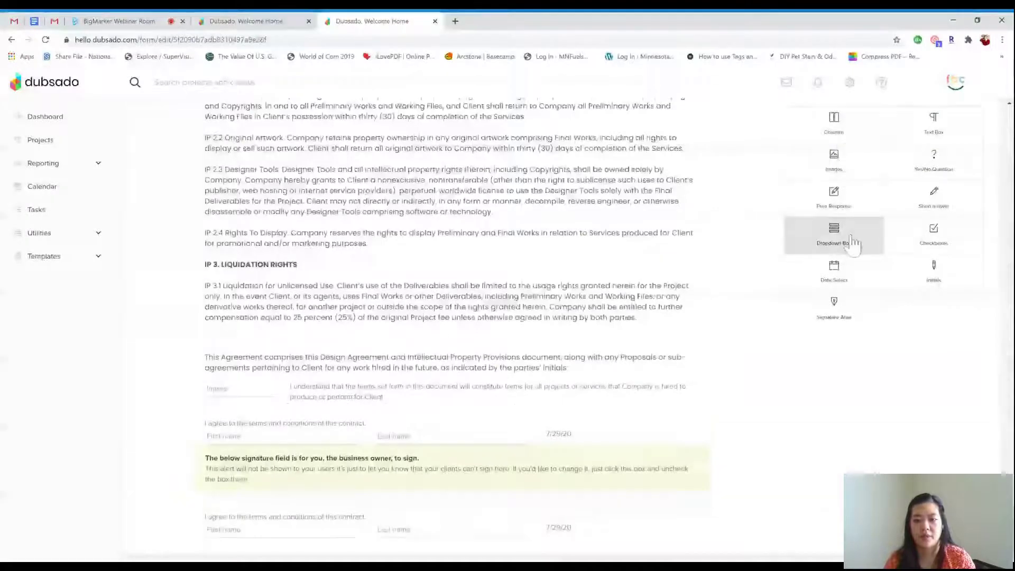
Delete the Starbucks dropdown question and expand Templates in the sidebar
{"action": "scroll", "coordinate": [834, 238], "scroll_direction": "down", "scroll_amount": 1}
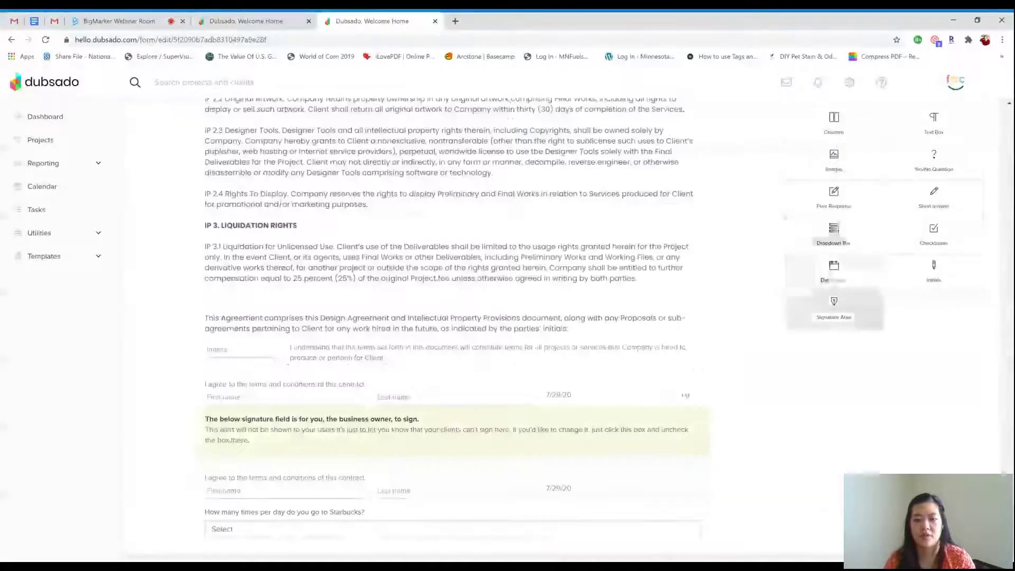
{"action": "left_click", "coordinate": [363, 527]}
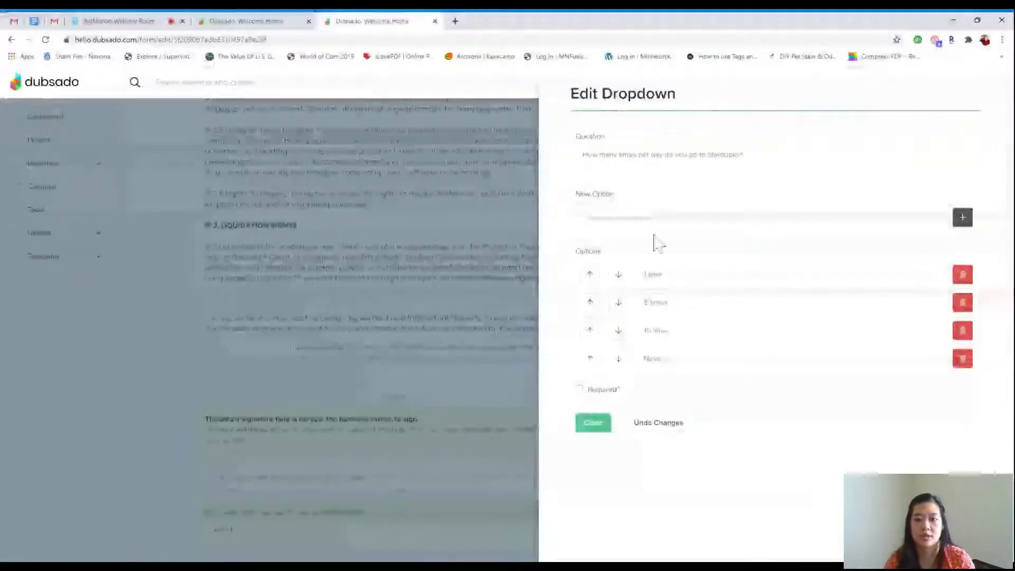
{"action": "left_click", "coordinate": [592, 426]}
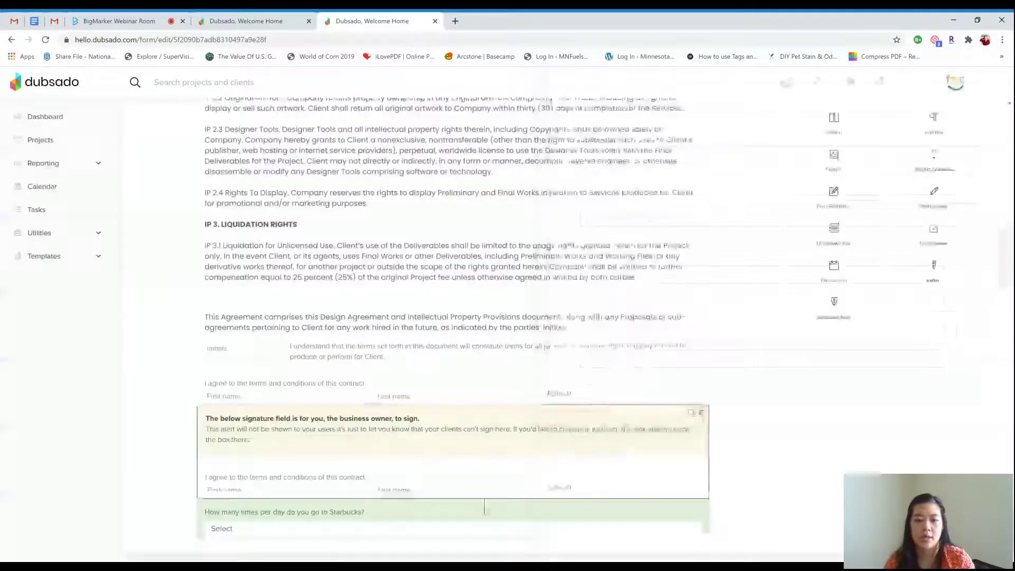
{"action": "left_click", "coordinate": [701, 507]}
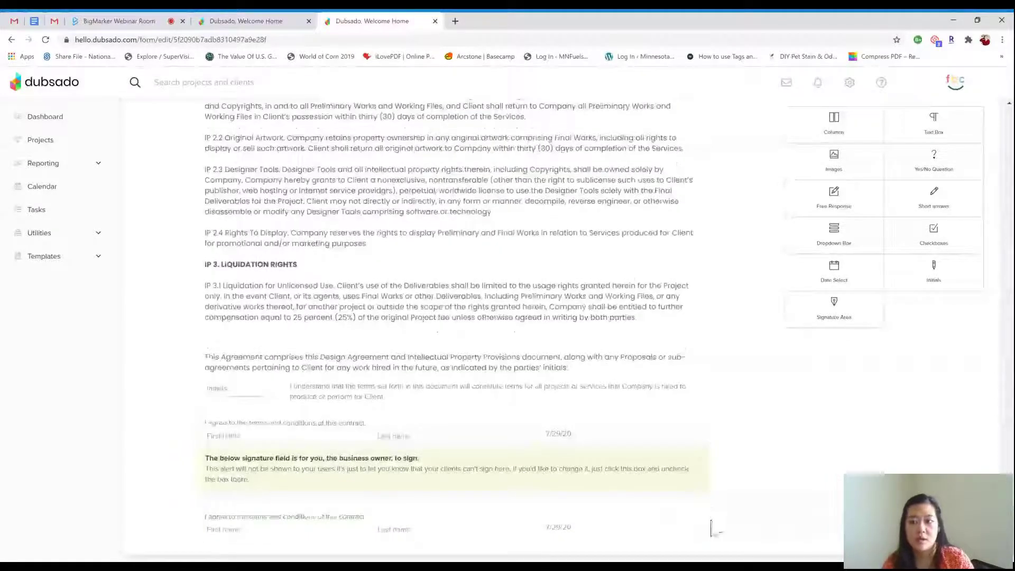
{"action": "scroll", "coordinate": [848, 235], "scroll_direction": "up", "scroll_amount": 10}
{"action": "scroll", "coordinate": [849, 235], "scroll_direction": "up", "scroll_amount": 15}
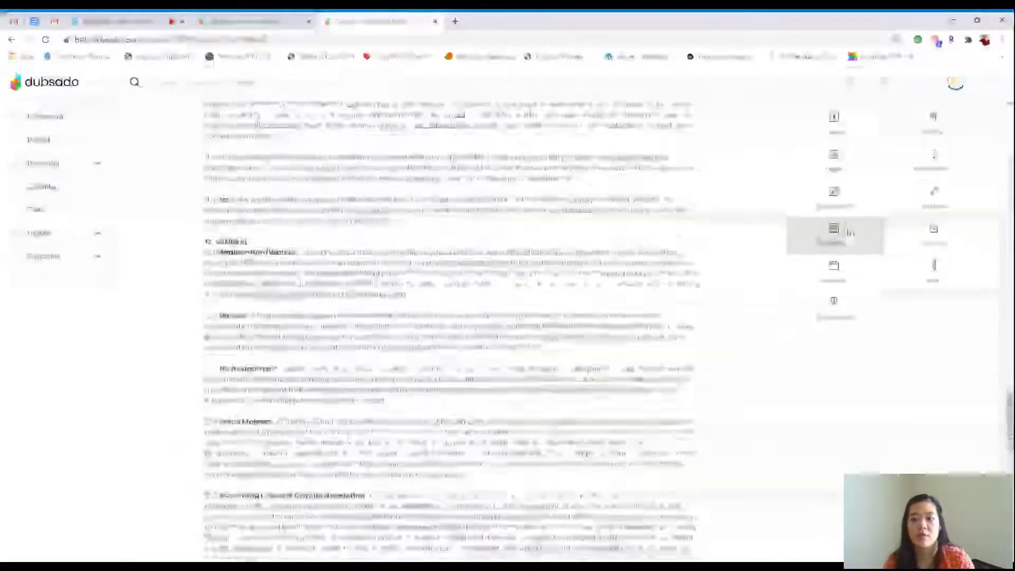
{"action": "scroll", "coordinate": [854, 237], "scroll_direction": "up", "scroll_amount": 15}
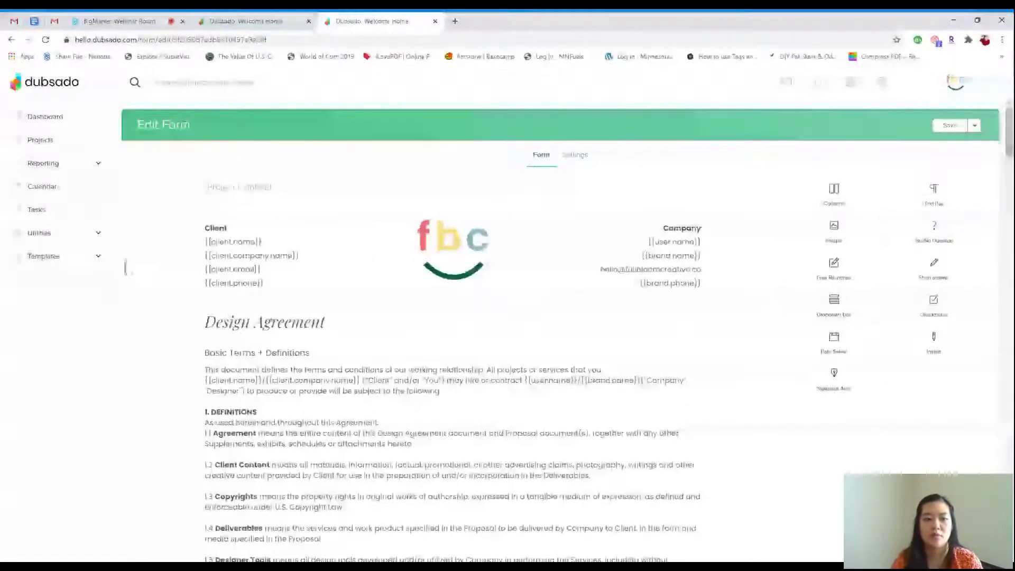
{"action": "left_click", "coordinate": [98, 258]}
Leave the contract without saving and open the Brand Discovery Questionnaire
{"action": "left_click", "coordinate": [78, 305]}
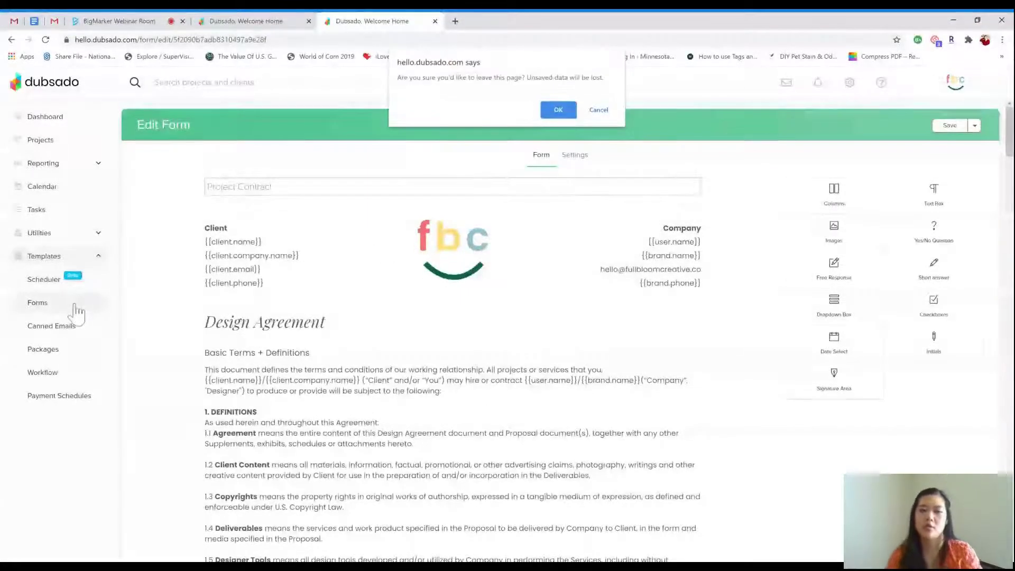
{"action": "left_click", "coordinate": [558, 109]}
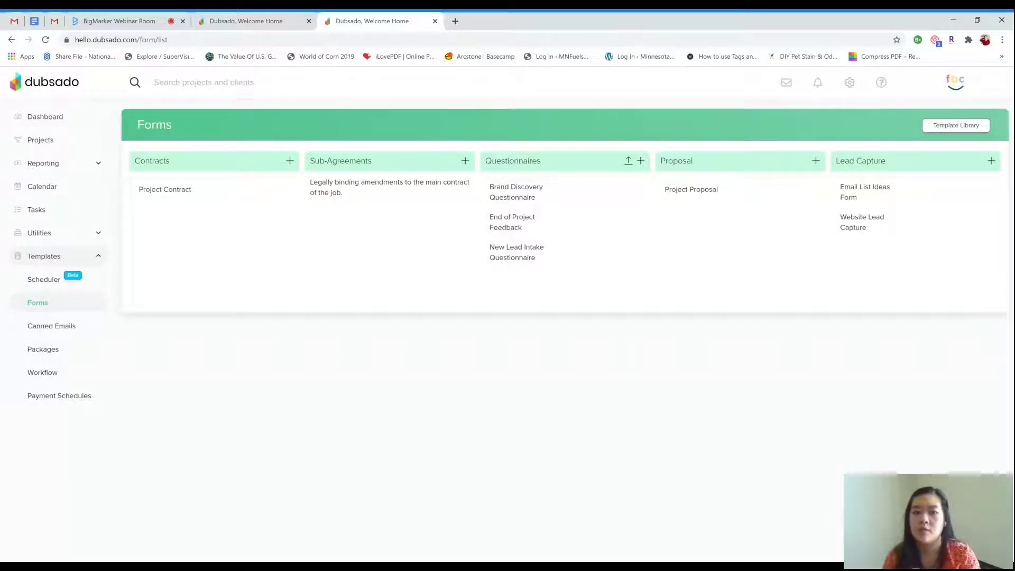
{"action": "left_click", "coordinate": [536, 198]}
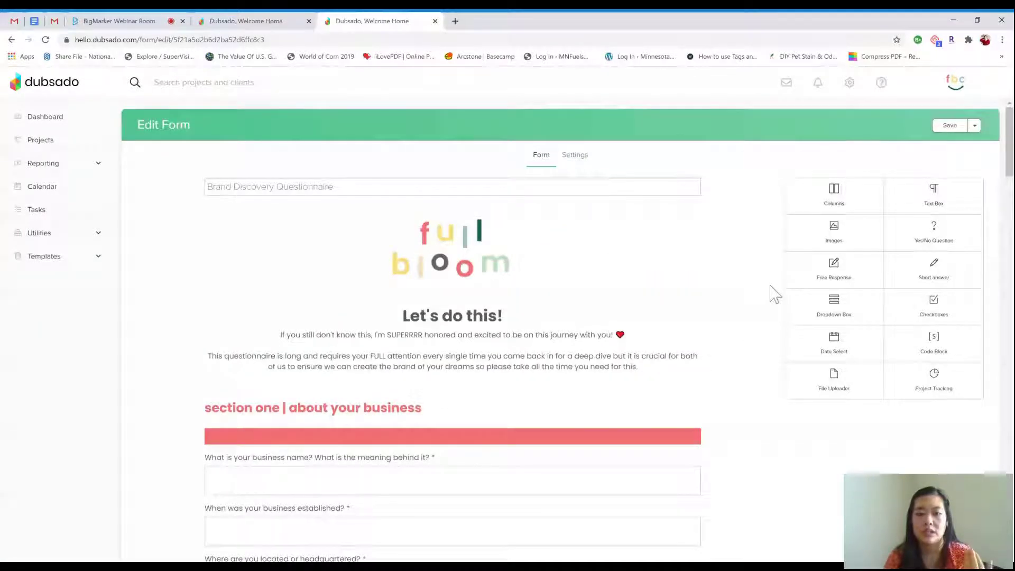
Scroll through the questionnaire's sections, including personal style and homestretch
{"action": "scroll", "coordinate": [772, 294], "scroll_direction": "down", "scroll_amount": 2}
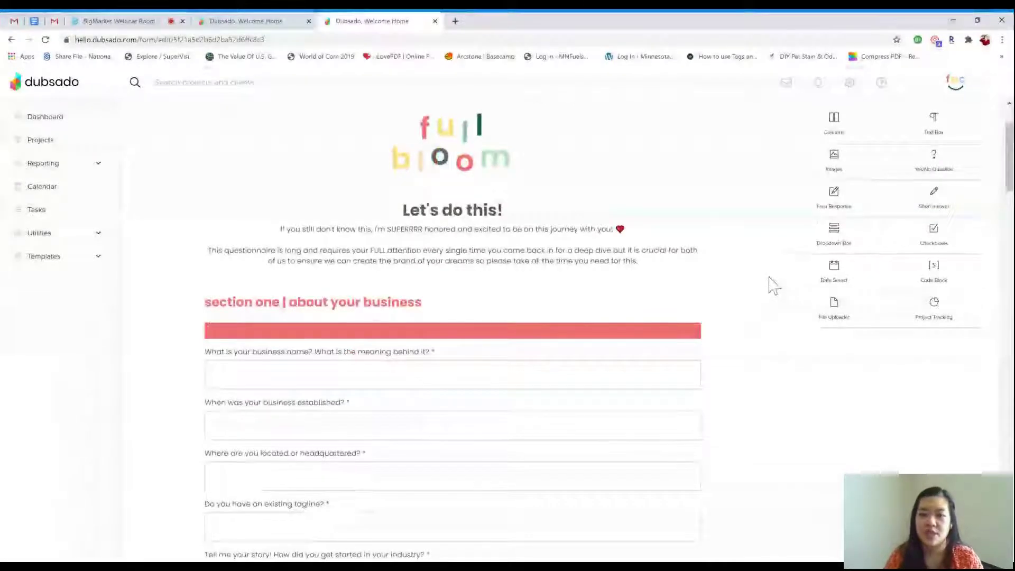
{"action": "scroll", "coordinate": [772, 285], "scroll_direction": "down", "scroll_amount": 1}
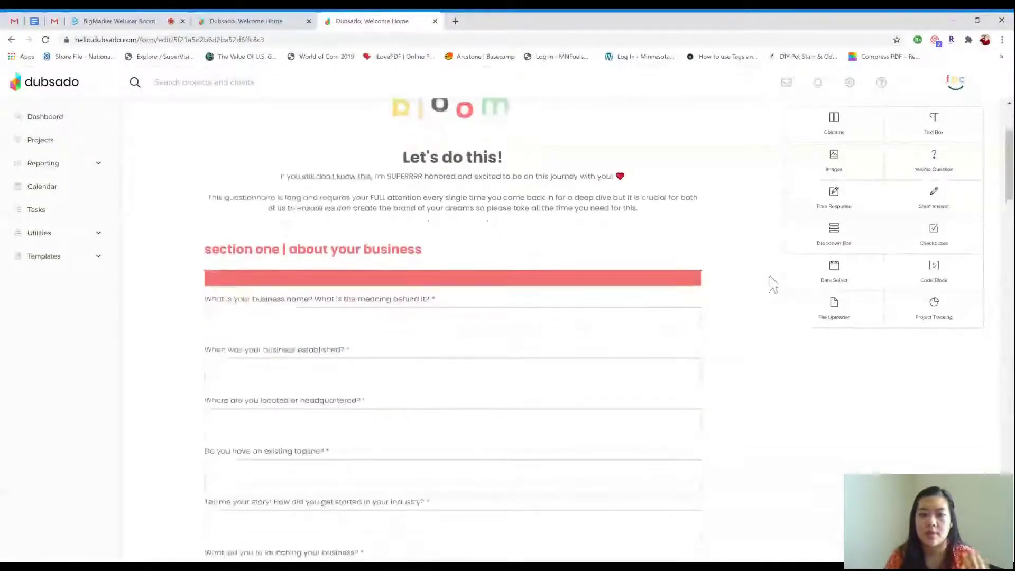
{"action": "scroll", "coordinate": [772, 285], "scroll_direction": "down", "scroll_amount": 1}
{"action": "scroll", "coordinate": [772, 285], "scroll_direction": "up", "scroll_amount": 1}
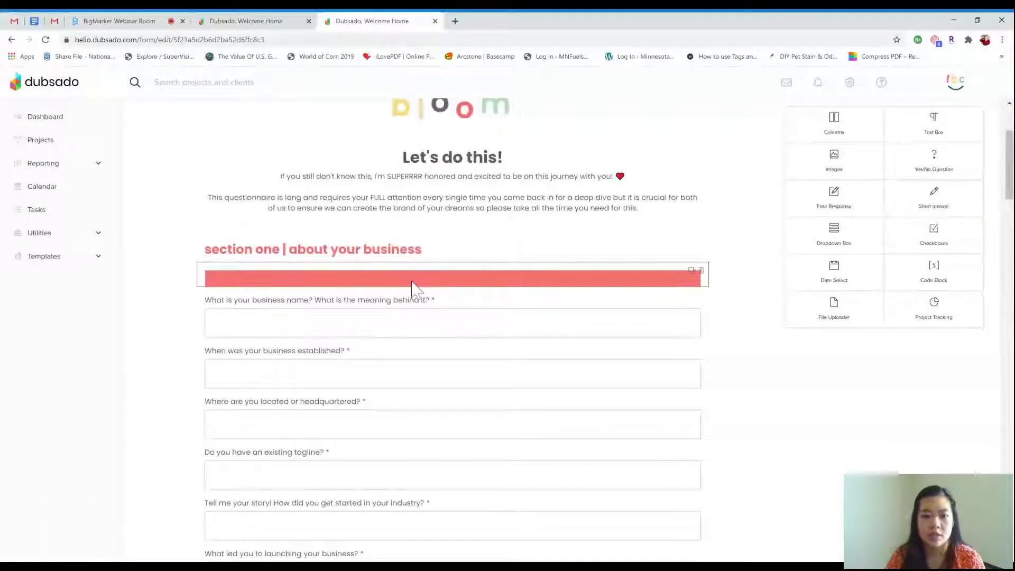
{"action": "scroll", "coordinate": [424, 315], "scroll_direction": "down", "scroll_amount": 1}
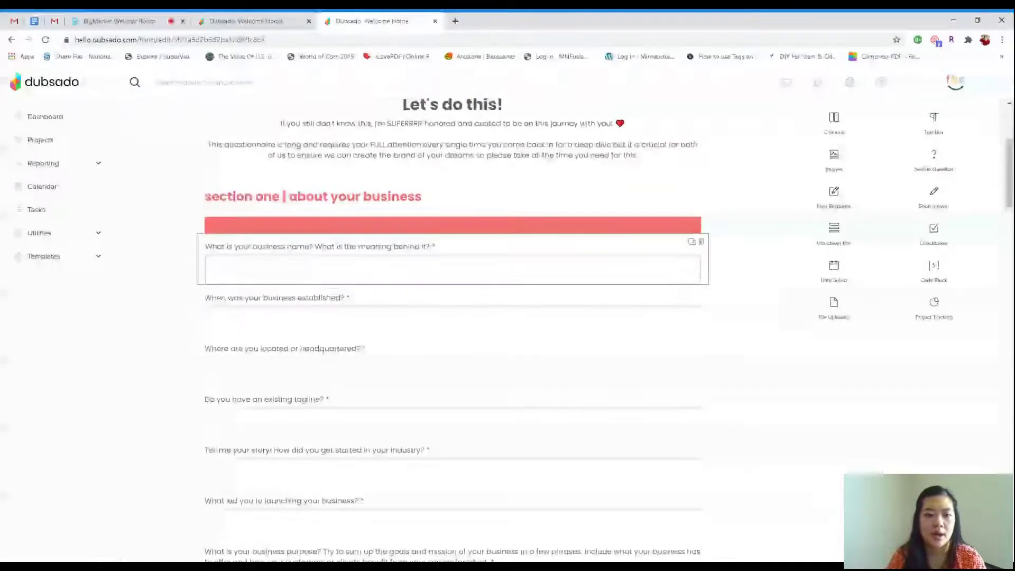
{"action": "scroll", "coordinate": [413, 285], "scroll_direction": "down", "scroll_amount": 5}
{"action": "scroll", "coordinate": [413, 283], "scroll_direction": "down", "scroll_amount": 3}
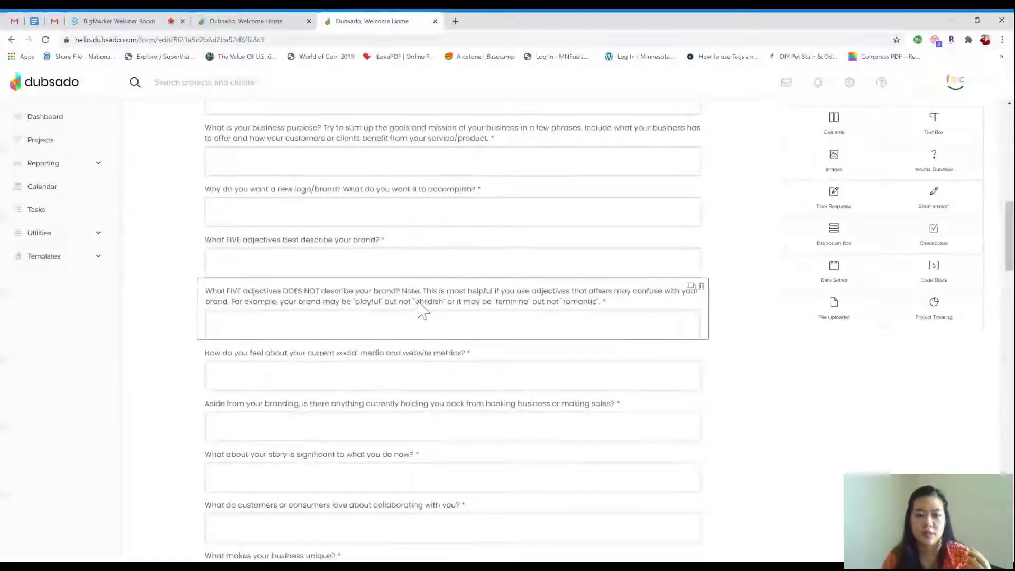
{"action": "scroll", "coordinate": [421, 309], "scroll_direction": "down", "scroll_amount": 10}
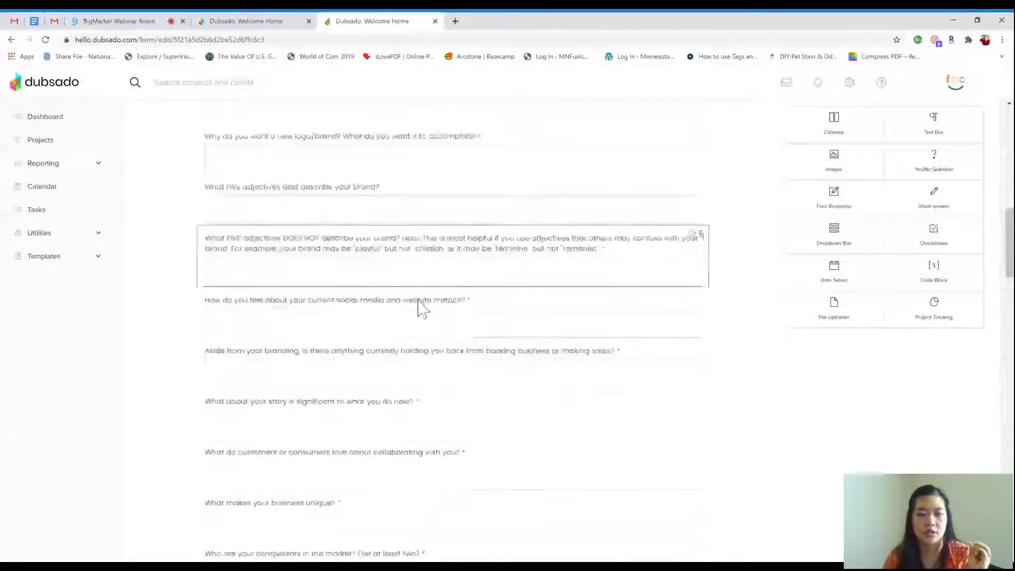
{"action": "scroll", "coordinate": [421, 309], "scroll_direction": "down", "scroll_amount": 2}
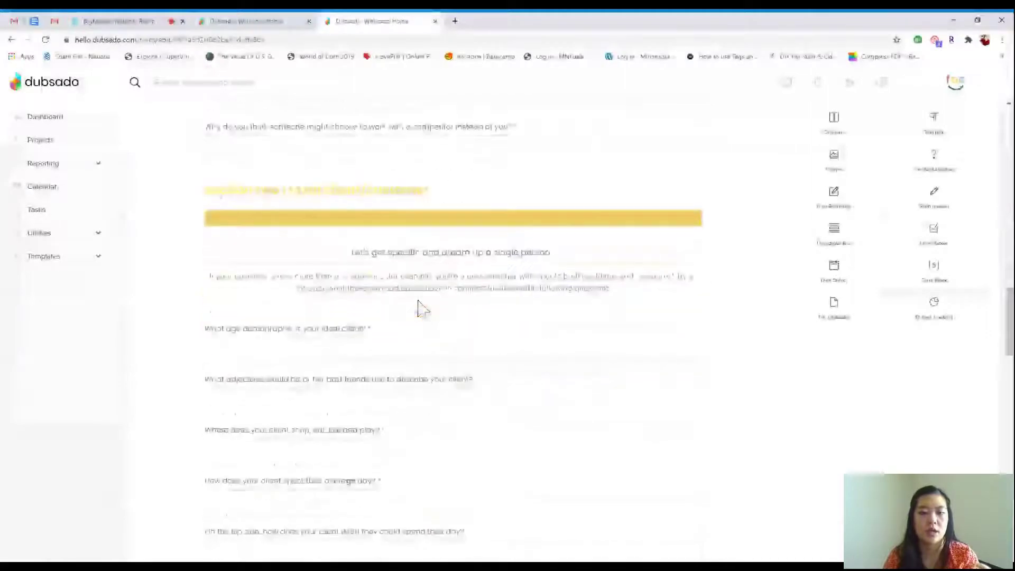
{"action": "scroll", "coordinate": [420, 310], "scroll_direction": "down", "scroll_amount": 7}
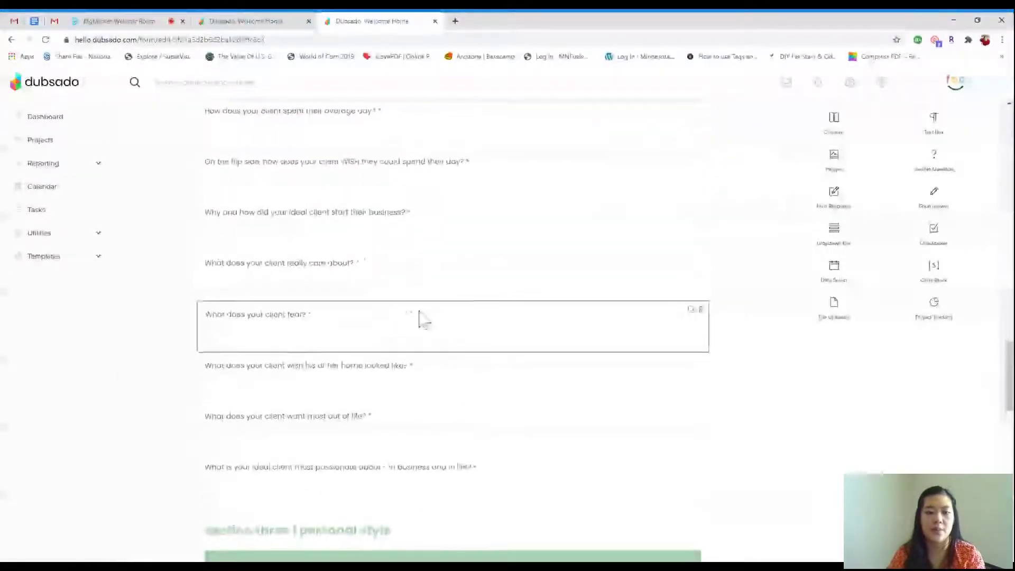
{"action": "scroll", "coordinate": [419, 318], "scroll_direction": "down", "scroll_amount": 6}
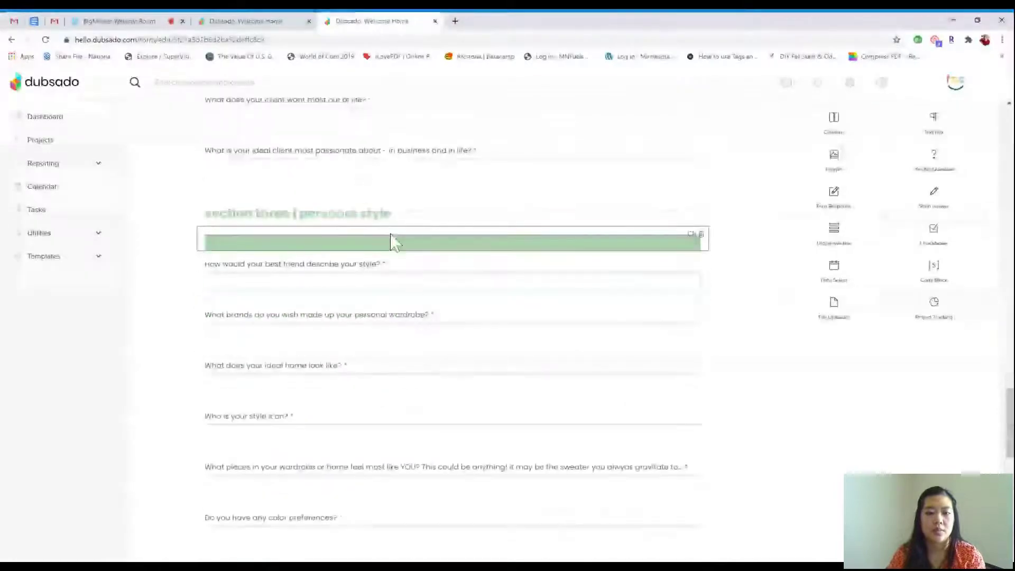
{"action": "scroll", "coordinate": [387, 273], "scroll_direction": "down", "scroll_amount": 7}
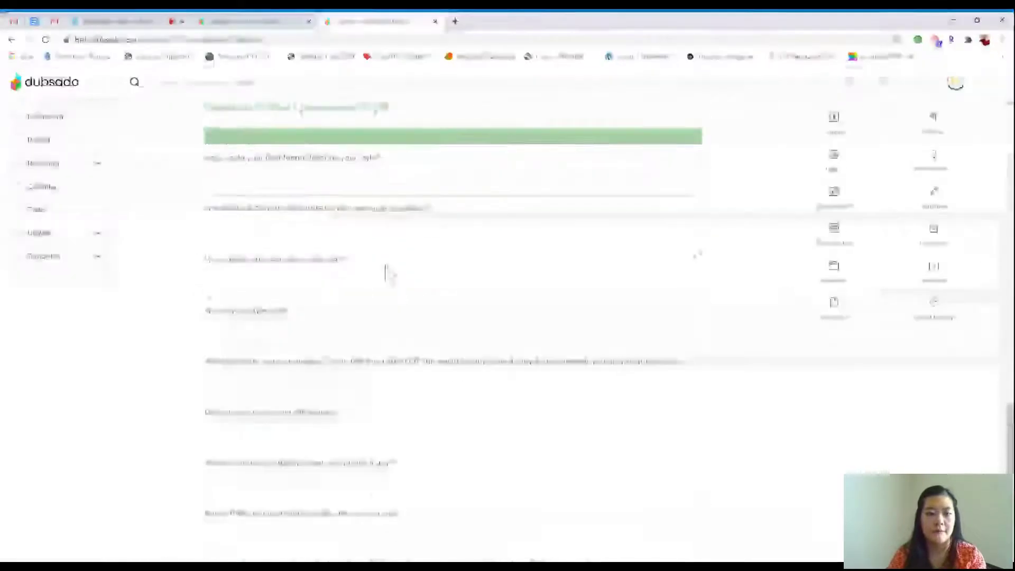
{"action": "scroll", "coordinate": [387, 274], "scroll_direction": "down", "scroll_amount": 6}
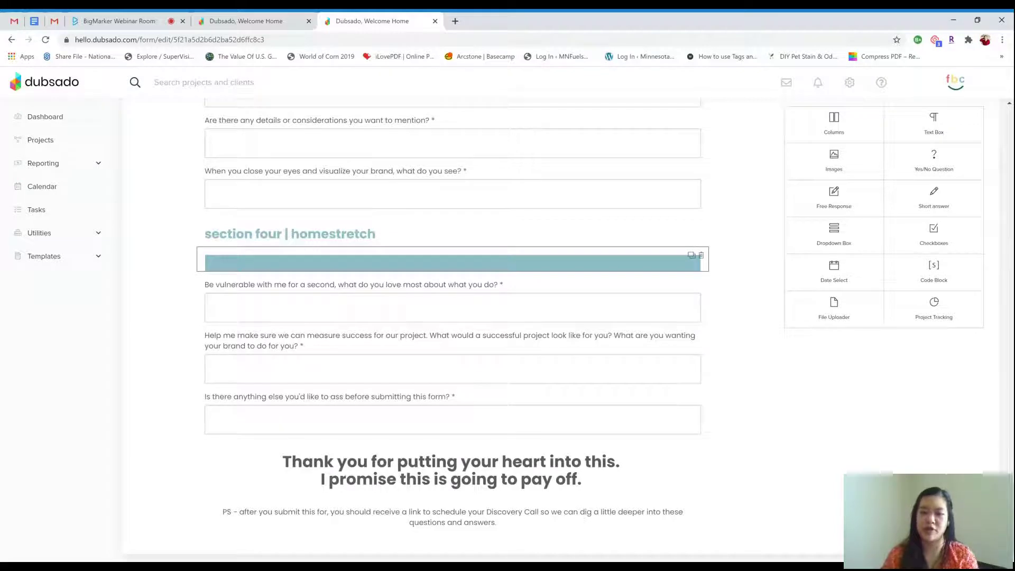
{"action": "scroll", "coordinate": [338, 223], "scroll_direction": "up", "scroll_amount": 10}
{"action": "left_click", "coordinate": [98, 260]}
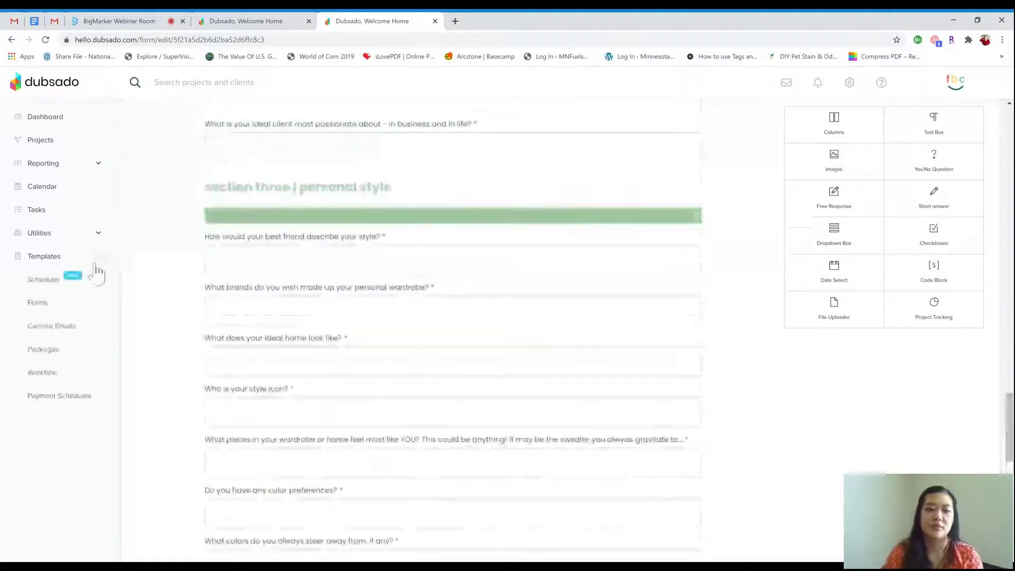
{"action": "left_click", "coordinate": [56, 307]}
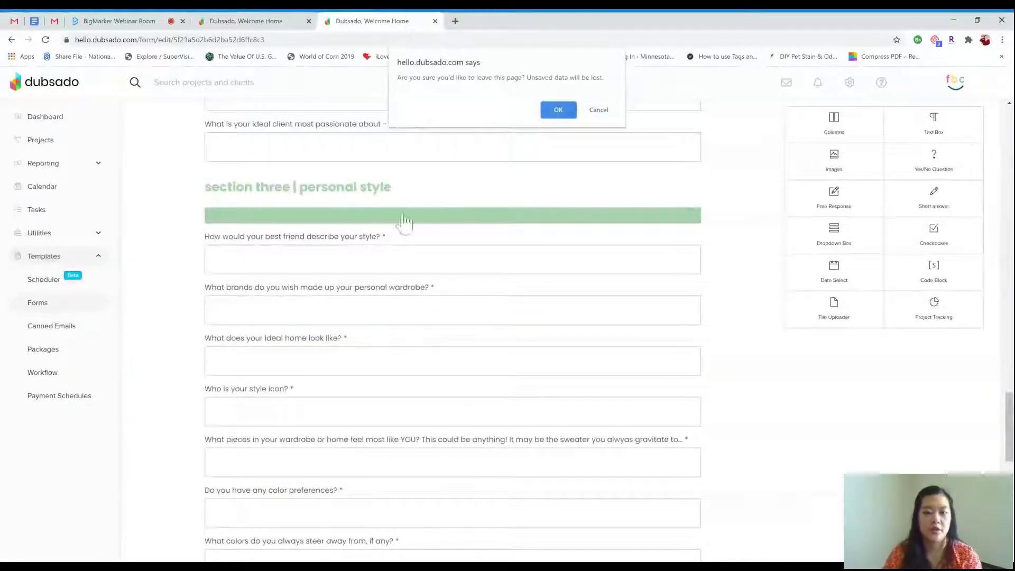
{"action": "left_click", "coordinate": [551, 107]}
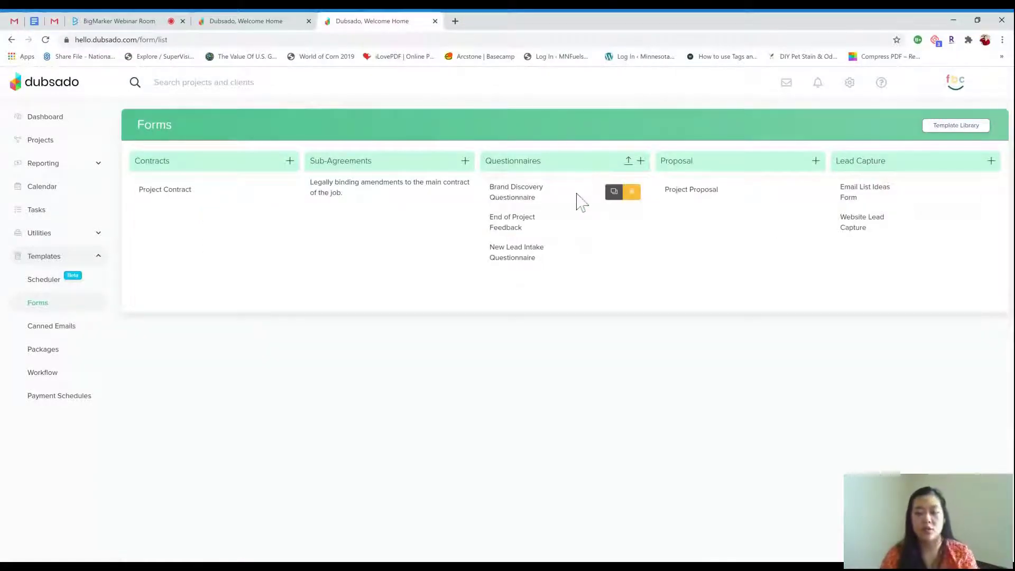
{"action": "left_click", "coordinate": [532, 227]}
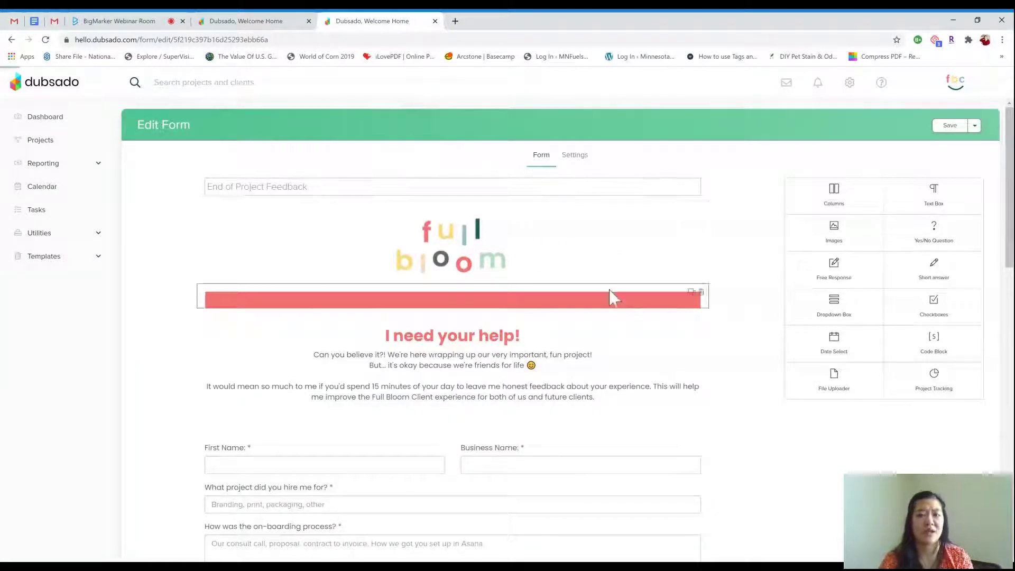
{"action": "scroll", "coordinate": [687, 285], "scroll_direction": "down", "scroll_amount": 2}
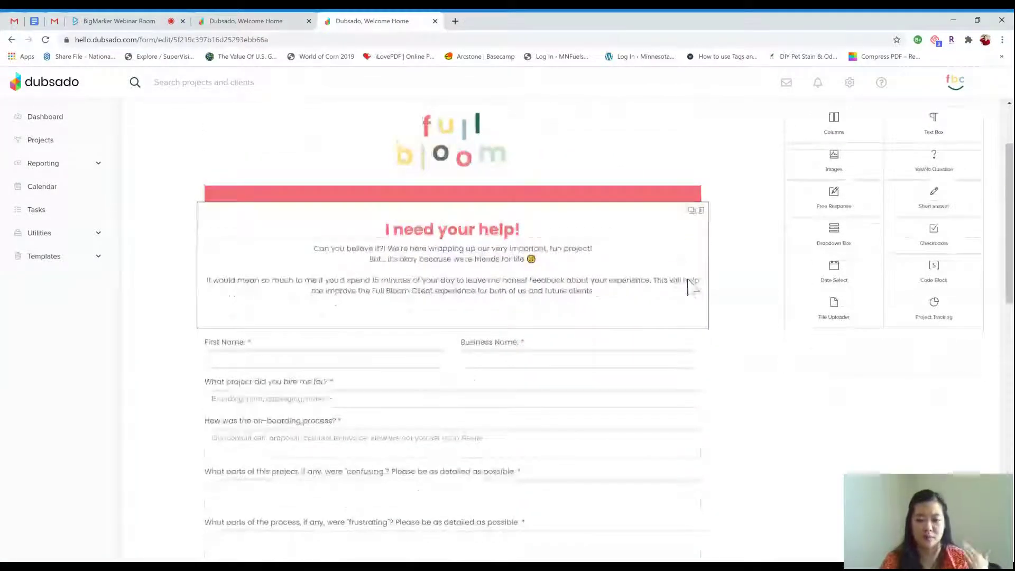
{"action": "scroll", "coordinate": [690, 286], "scroll_direction": "down", "scroll_amount": 2}
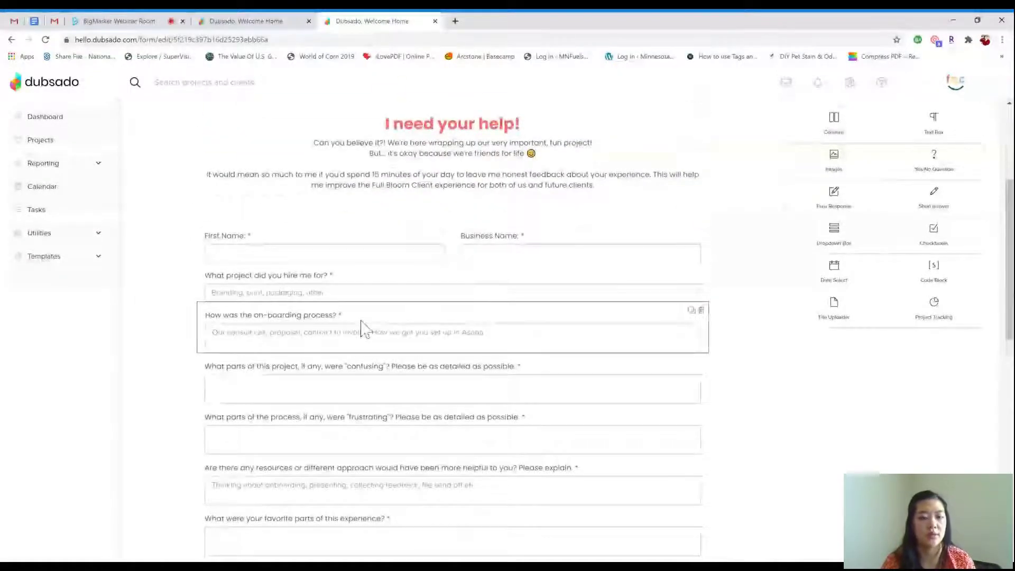
{"action": "scroll", "coordinate": [362, 323], "scroll_direction": "down", "scroll_amount": 1}
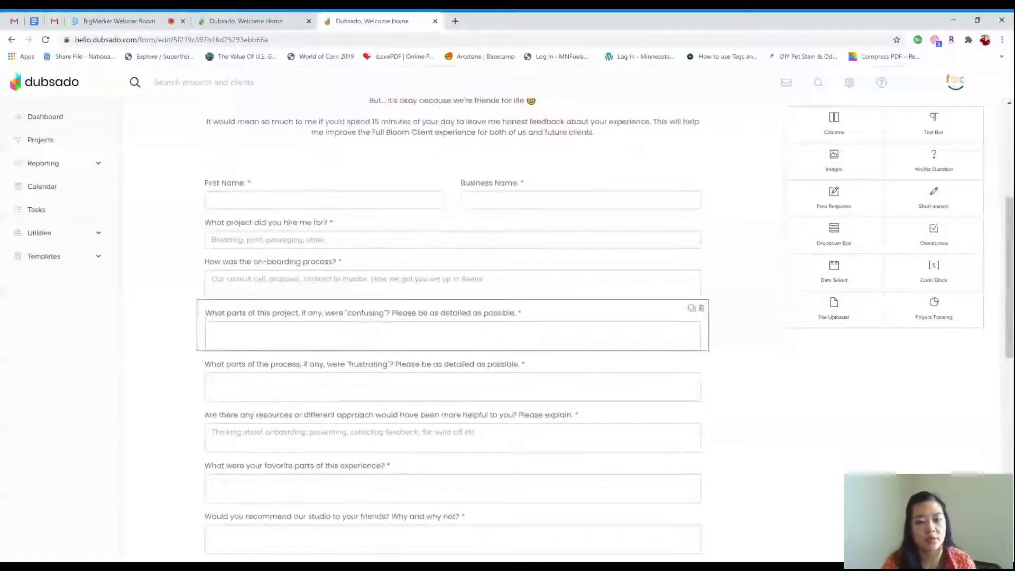
{"action": "scroll", "coordinate": [450, 336], "scroll_direction": "down", "scroll_amount": 1}
{"action": "scroll", "coordinate": [448, 333], "scroll_direction": "down", "scroll_amount": 4}
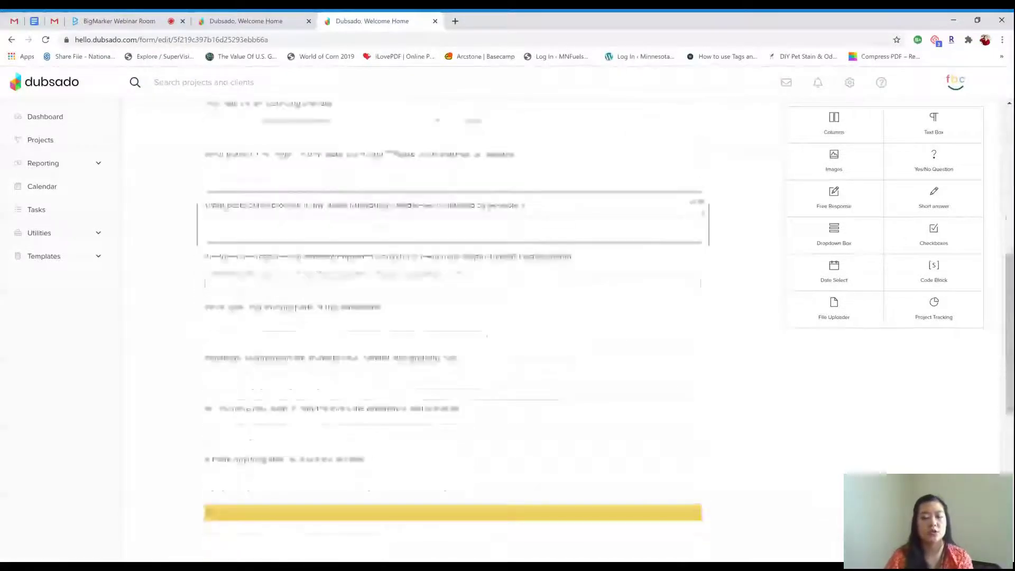
{"action": "scroll", "coordinate": [450, 333], "scroll_direction": "down", "scroll_amount": 3}
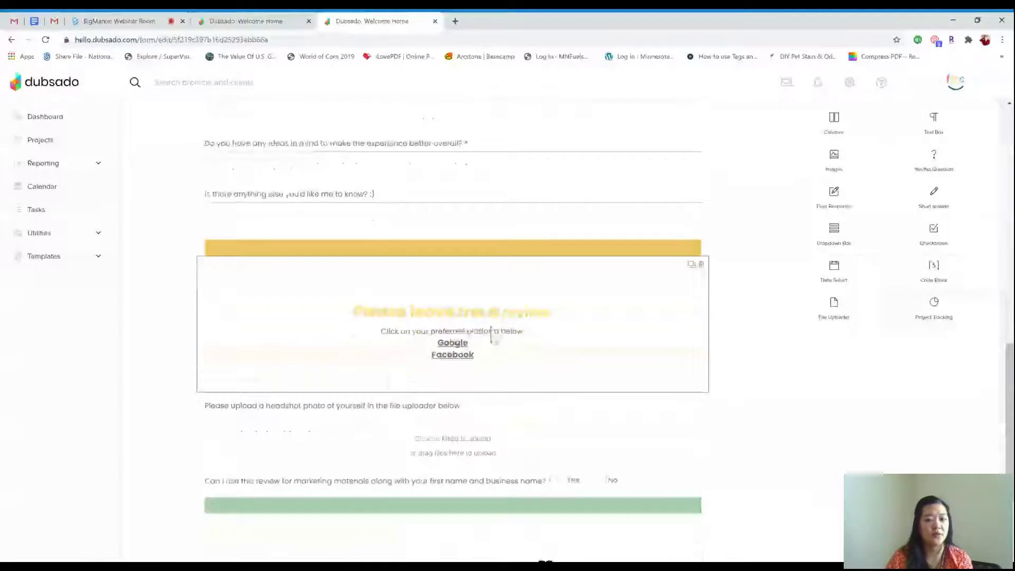
{"action": "scroll", "coordinate": [491, 333], "scroll_direction": "down", "scroll_amount": 2}
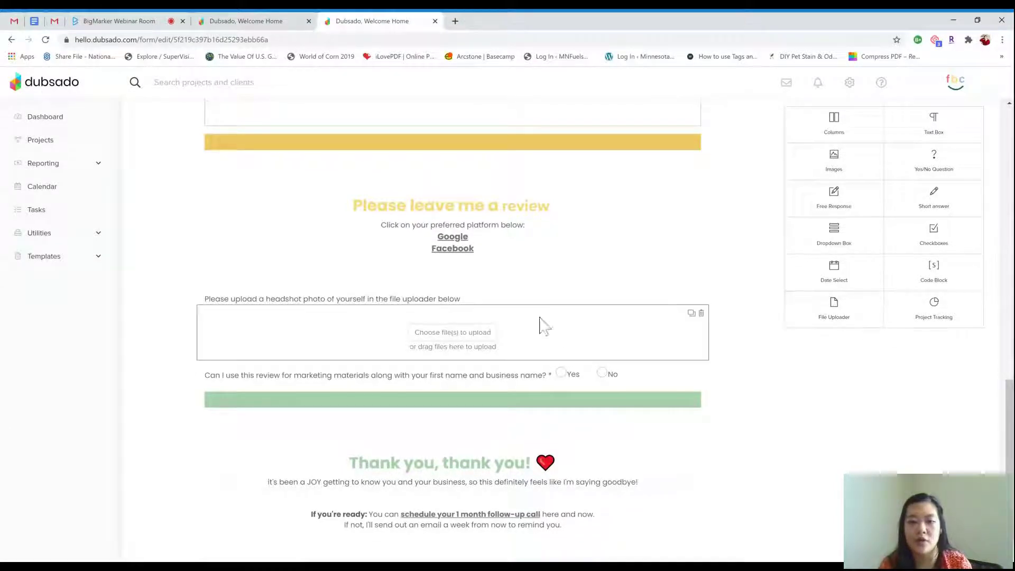
{"action": "left_click", "coordinate": [482, 329]}
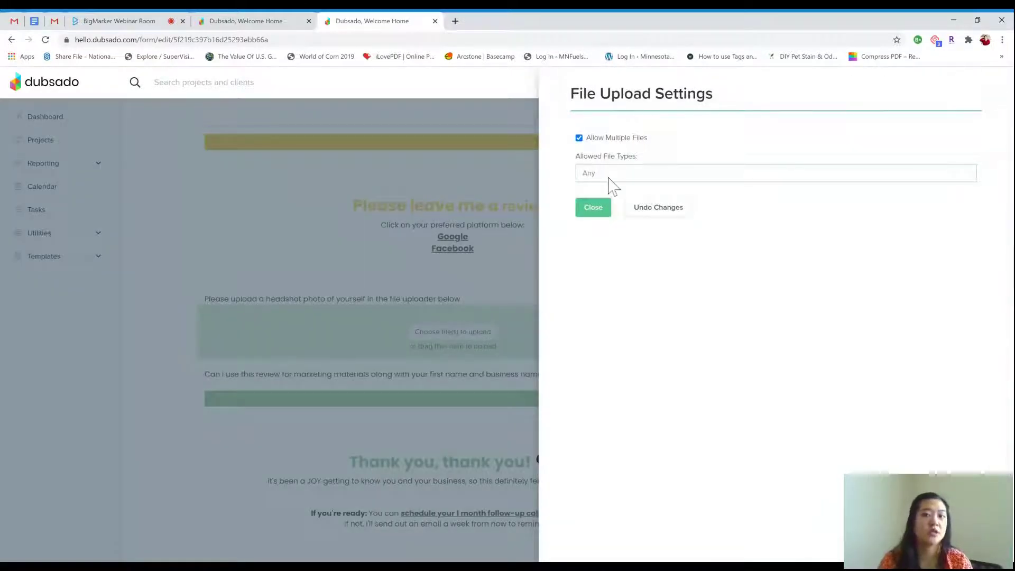
{"action": "left_click", "coordinate": [594, 210]}
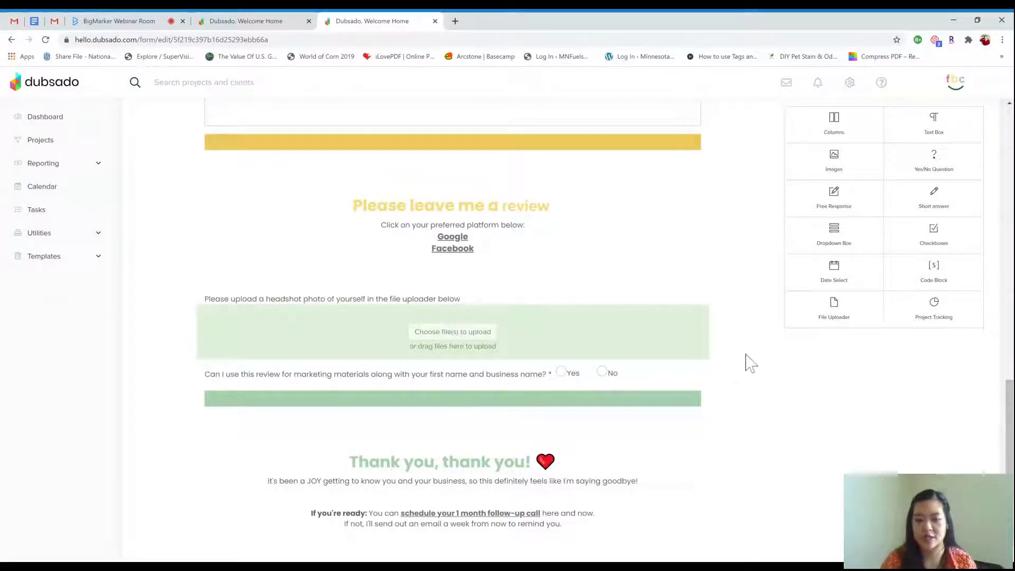
{"action": "scroll", "coordinate": [751, 364], "scroll_direction": "down", "scroll_amount": 1}
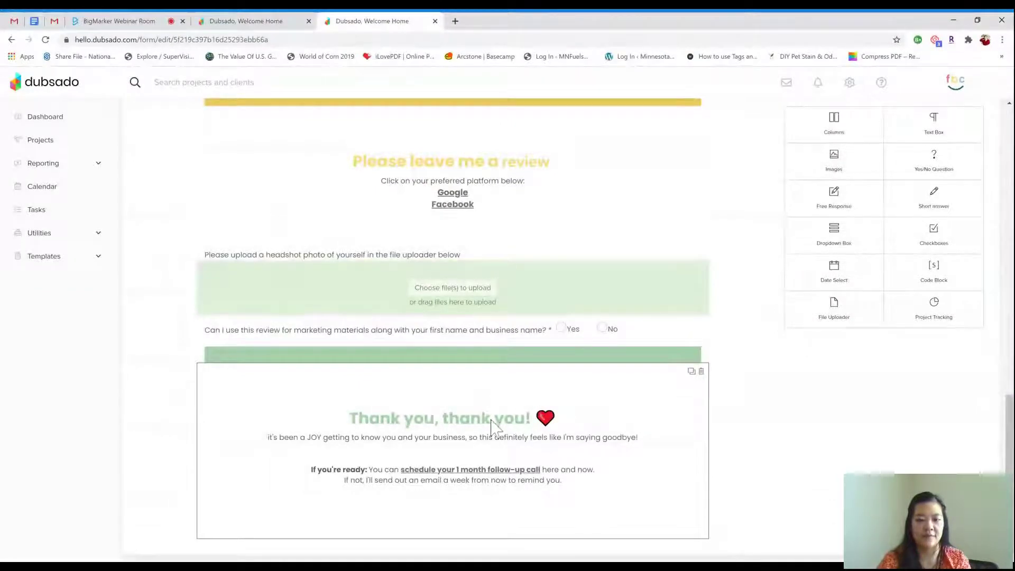
Book a test follow-up call for Saturday, August 1 at 1:00 PM, then close the scheduler
{"action": "left_click", "coordinate": [440, 471]}
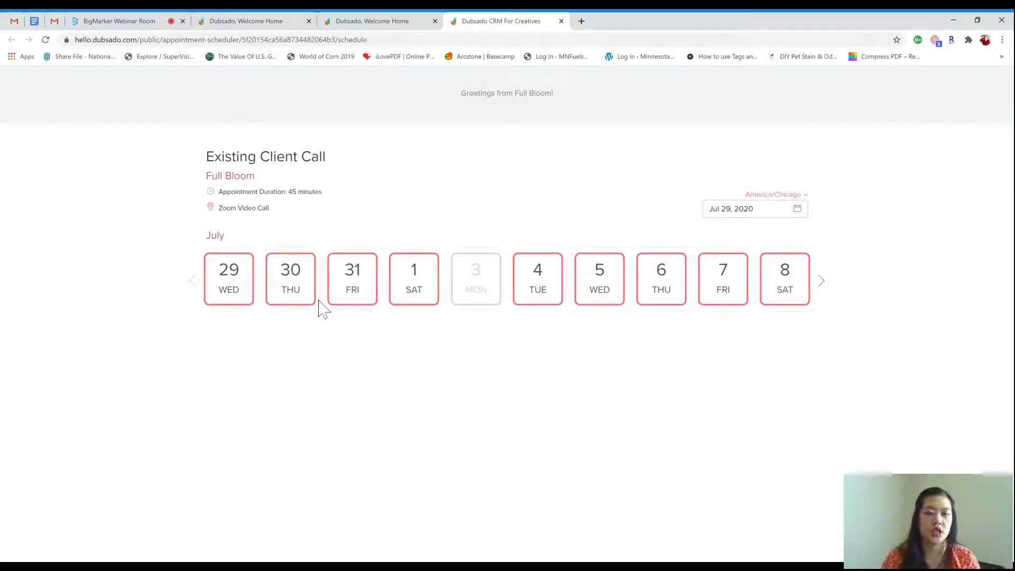
{"action": "left_click", "coordinate": [435, 289]}
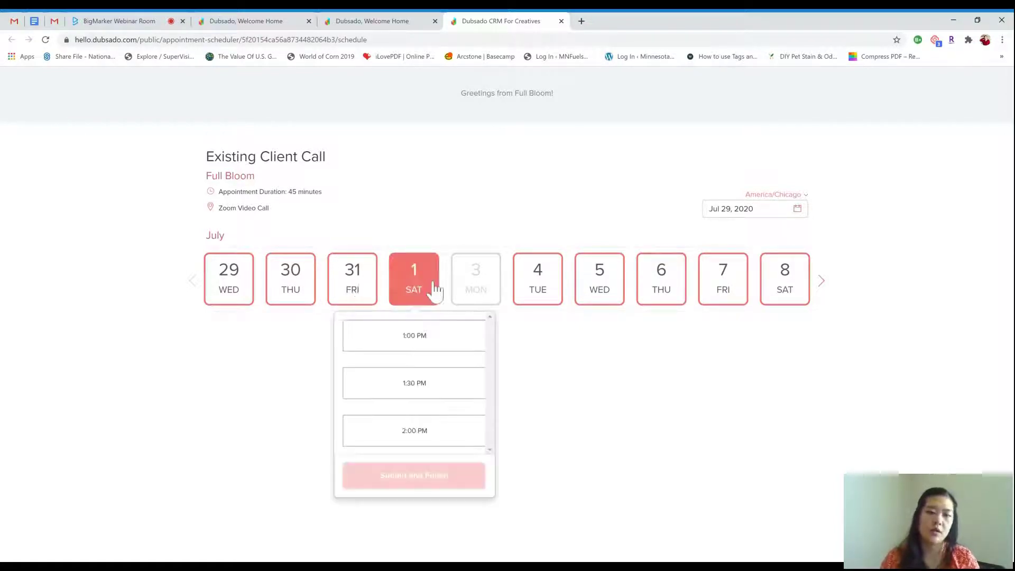
{"action": "left_click", "coordinate": [443, 342]}
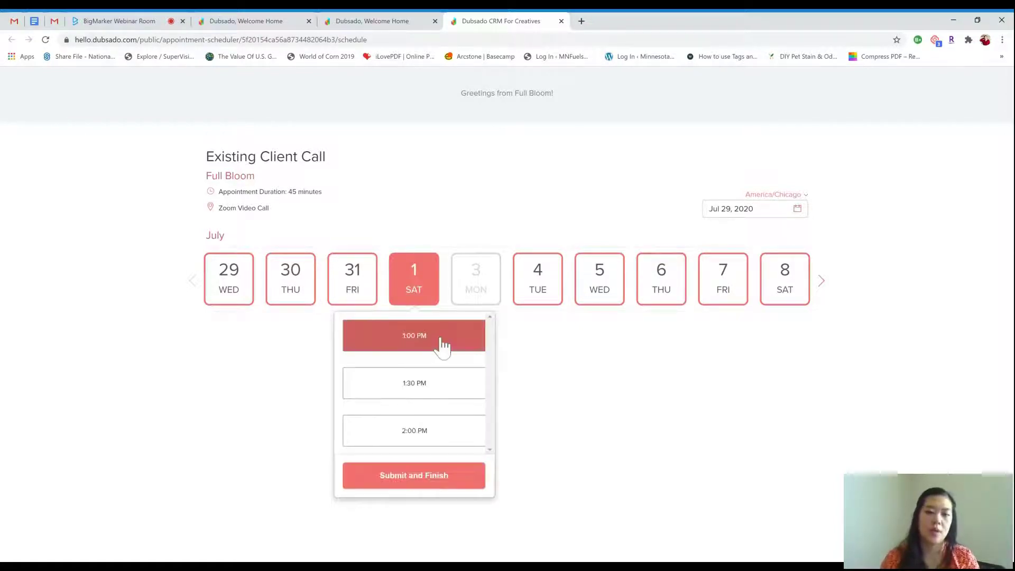
{"action": "left_click", "coordinate": [444, 475]}
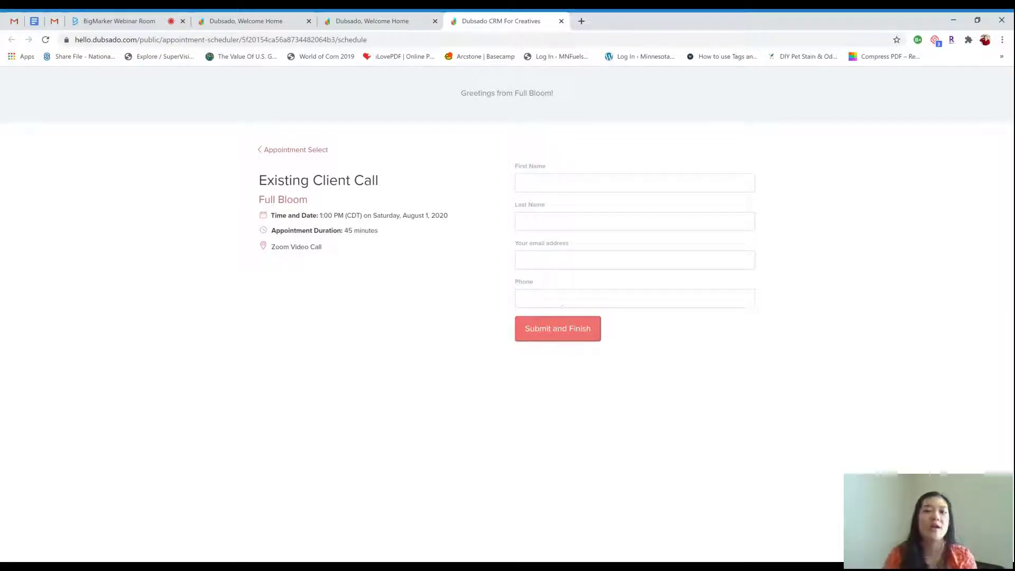
{"action": "left_click", "coordinate": [561, 21]}
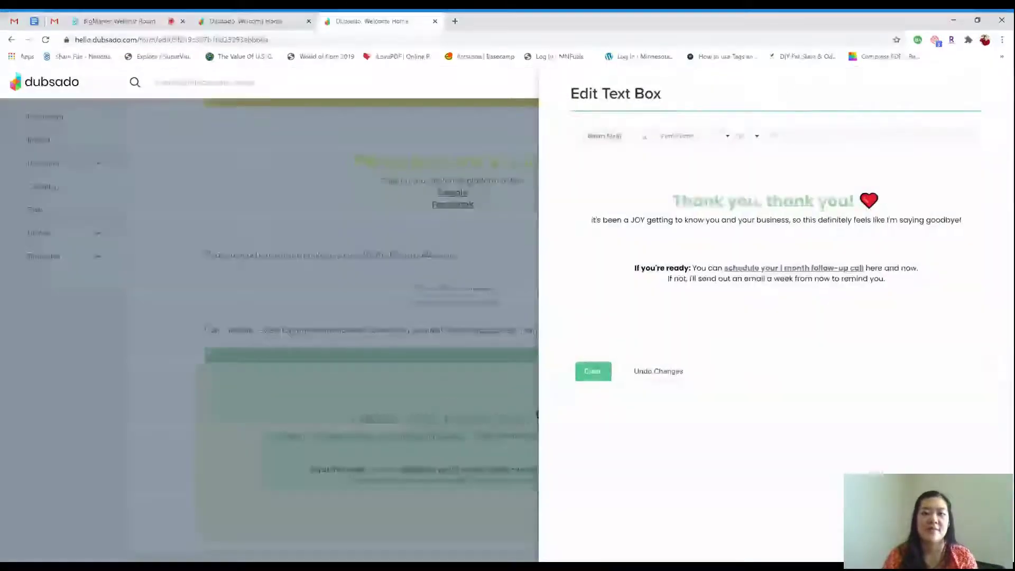
Close the thank-you text editor and go to the Packages templates
{"action": "left_click", "coordinate": [599, 378]}
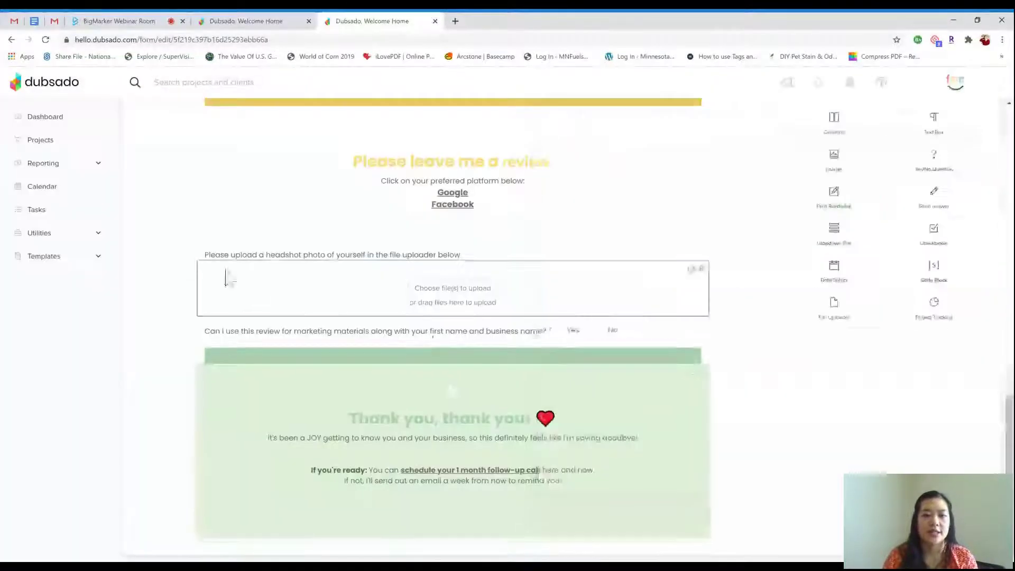
{"action": "left_click", "coordinate": [98, 260]}
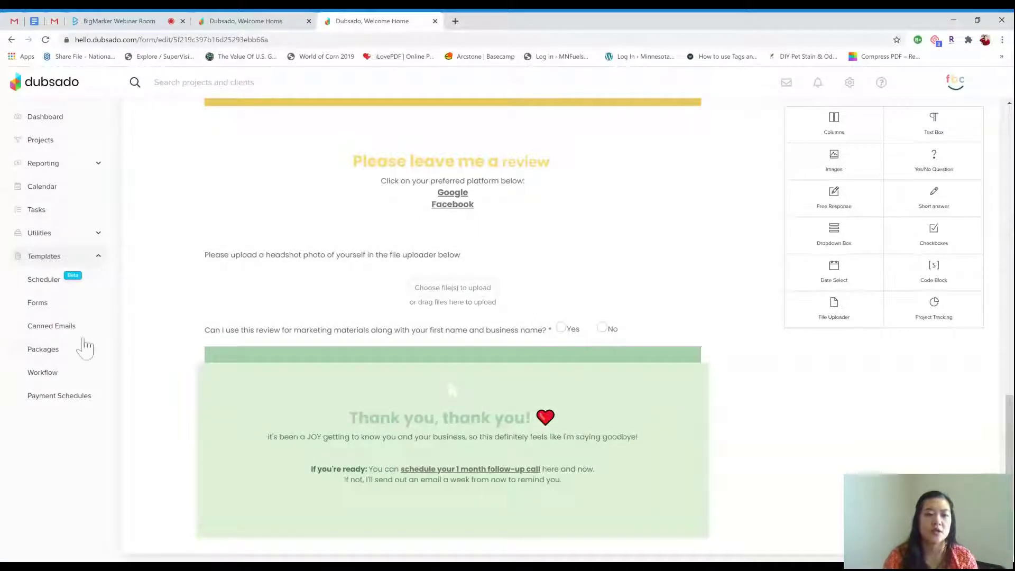
{"action": "left_click", "coordinate": [68, 361]}
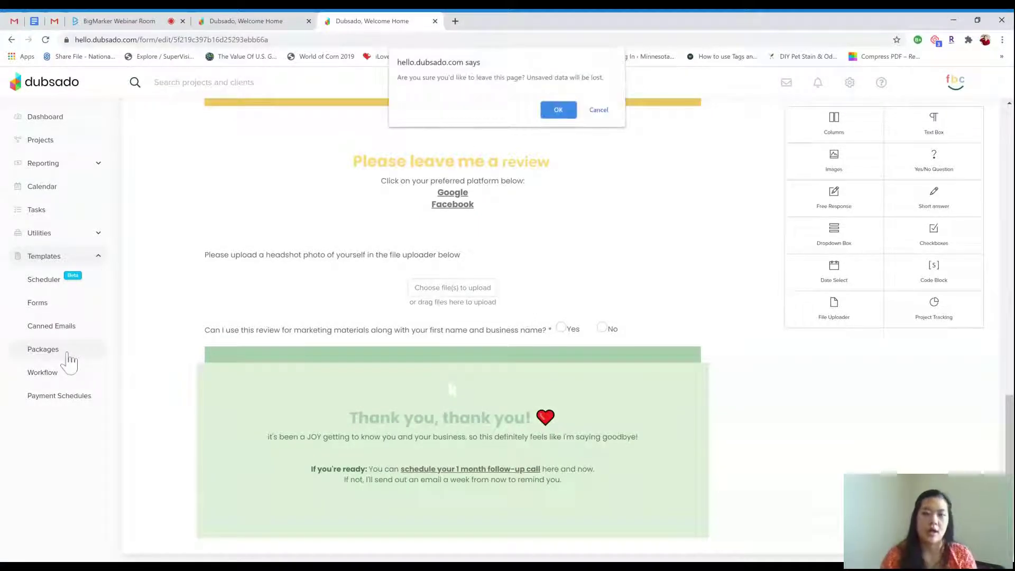
Leave the form editor, start a new package with a line item, and name it 'Branding 101'
{"action": "left_click", "coordinate": [558, 105]}
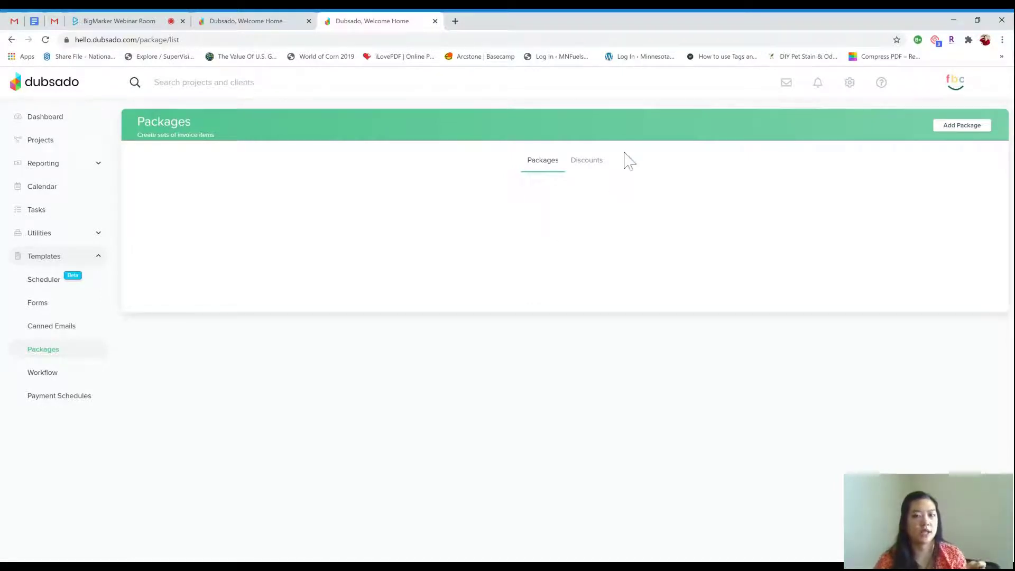
{"action": "left_click", "coordinate": [972, 136]}
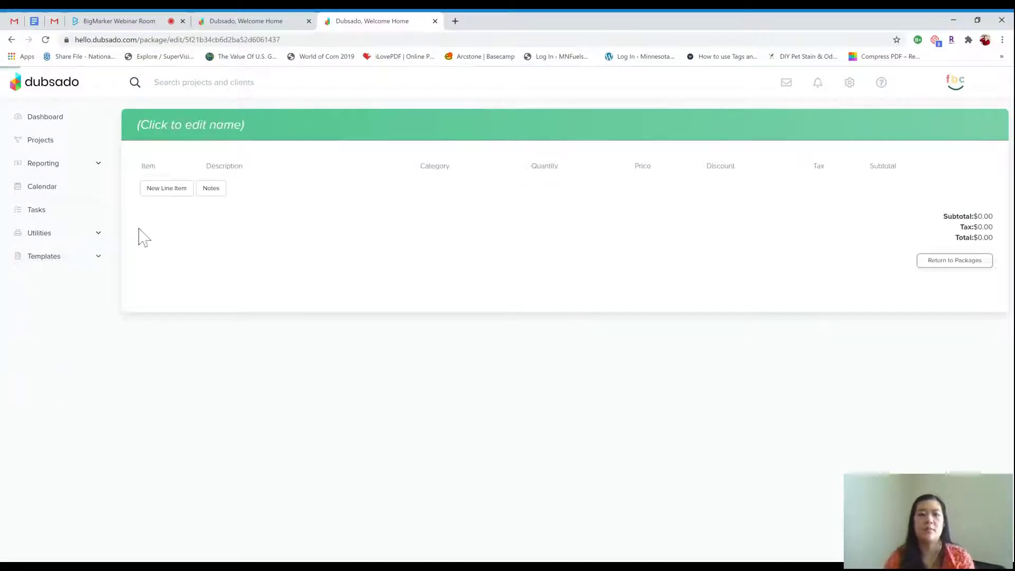
{"action": "left_click", "coordinate": [167, 197]}
{"action": "left_click", "coordinate": [227, 134]}
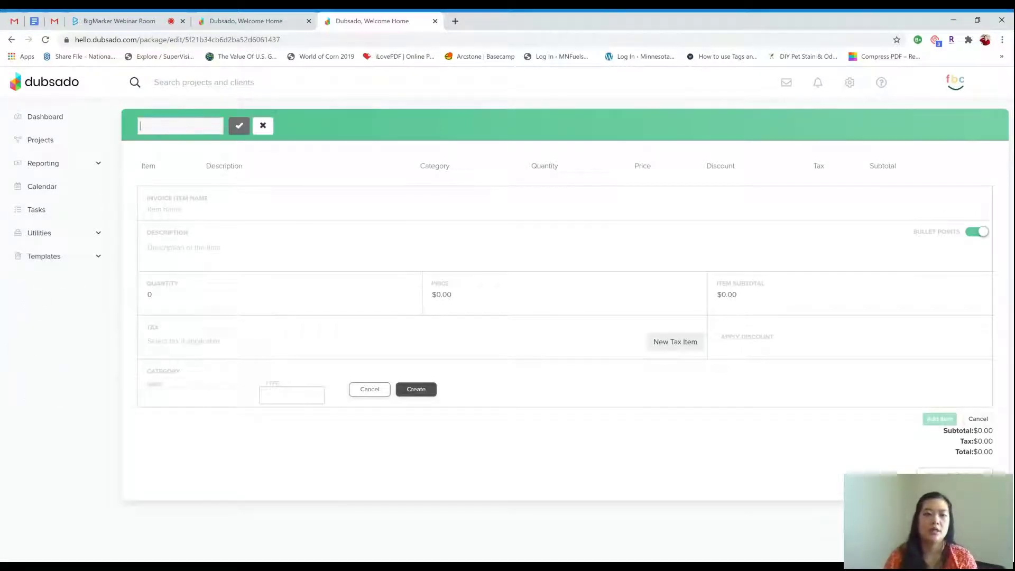
{"action": "type", "text": "Branding"}
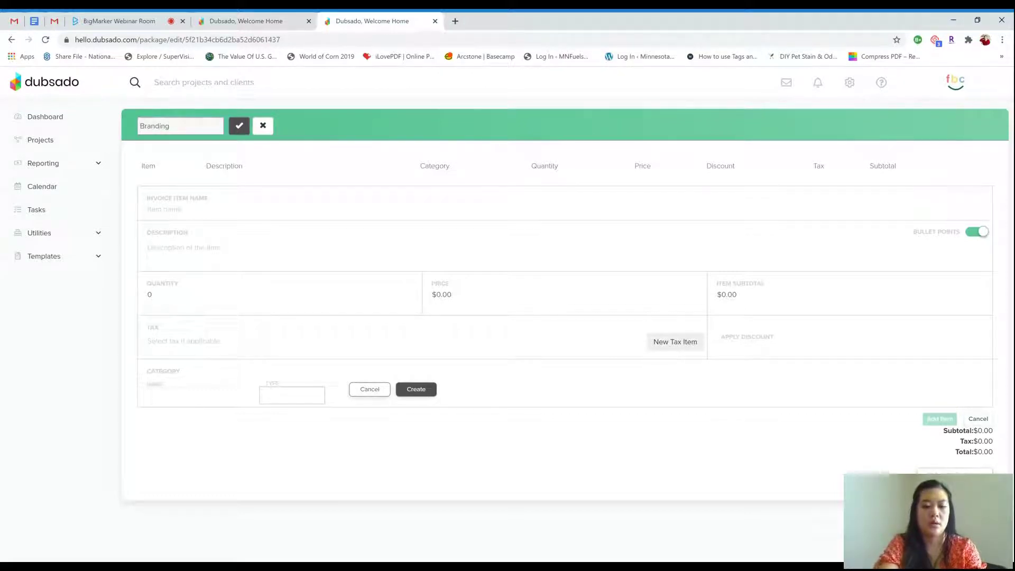
{"action": "type", "text": " 101"}
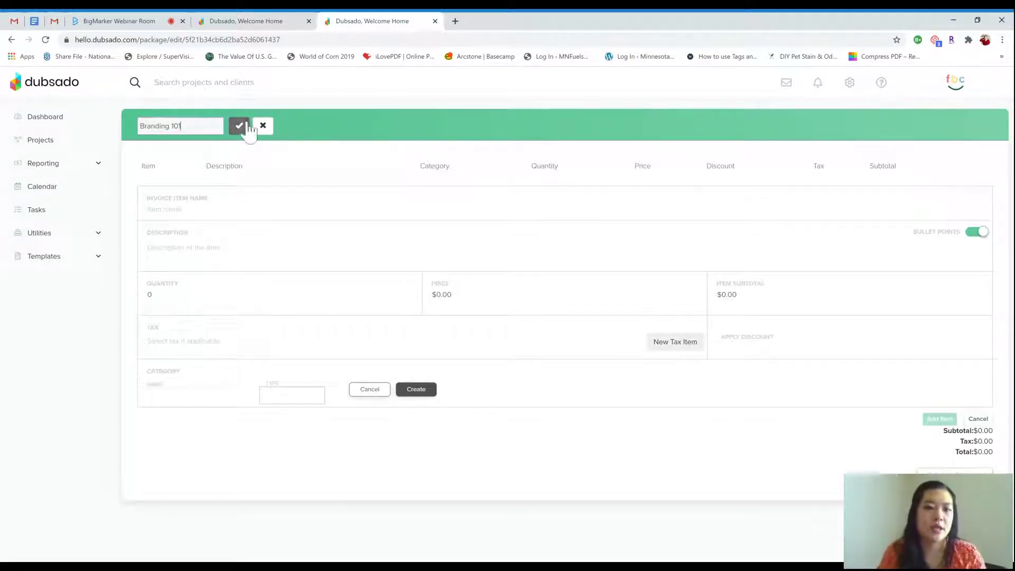
{"action": "left_click", "coordinate": [239, 126]}
Name the line item 'Branding 101 Proejct' with description lines Primary Logo and Secondary Logo
{"action": "left_click", "coordinate": [209, 214]}
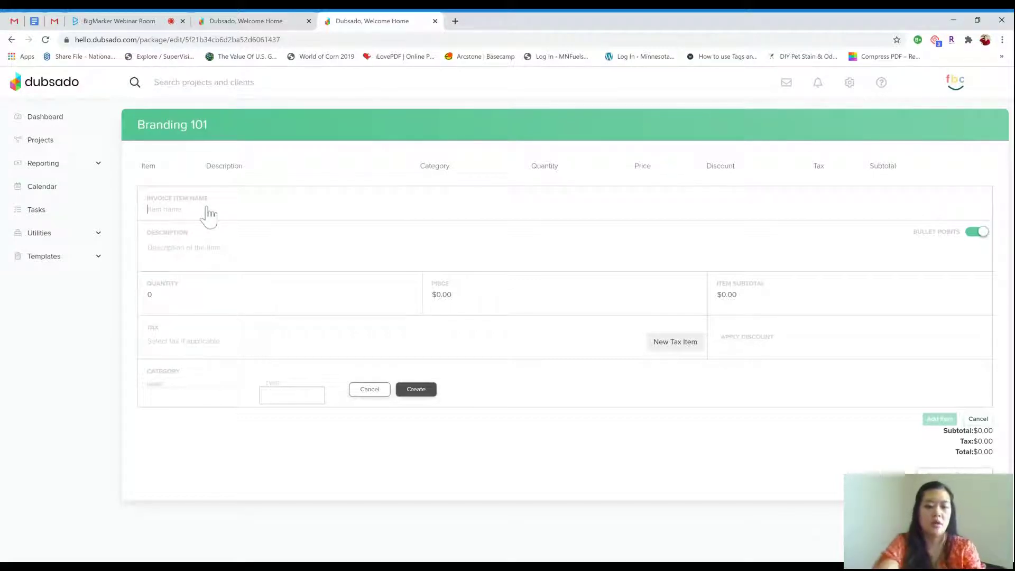
{"action": "type", "text": "Bra"}
{"action": "key", "text": "BackSpace"}
{"action": "key", "text": "BackSpace"}
{"action": "key", "text": "BackSpace"}
{"action": "type", "text": "Branding 101"}
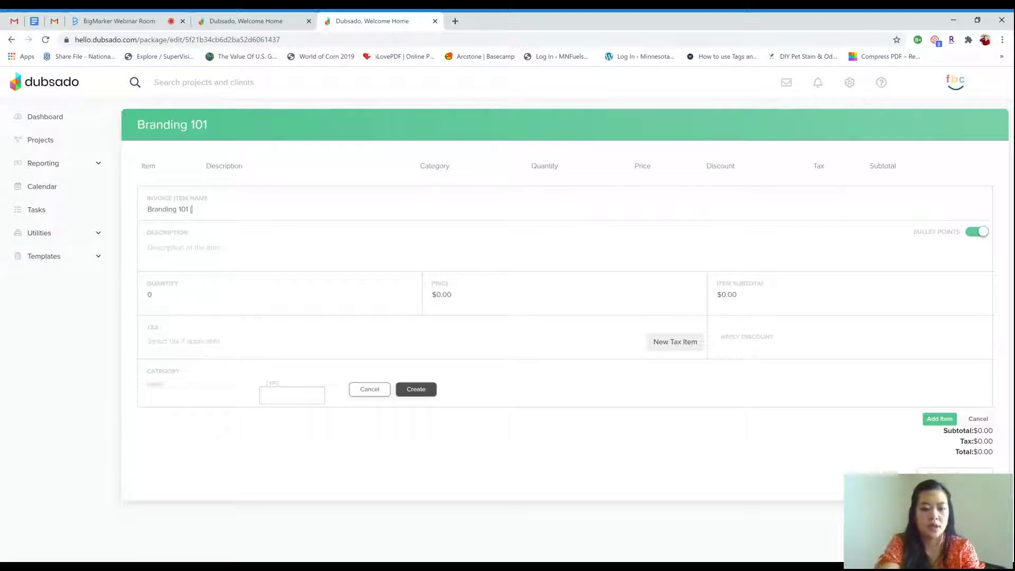
{"action": "type", "text": " Proejct"}
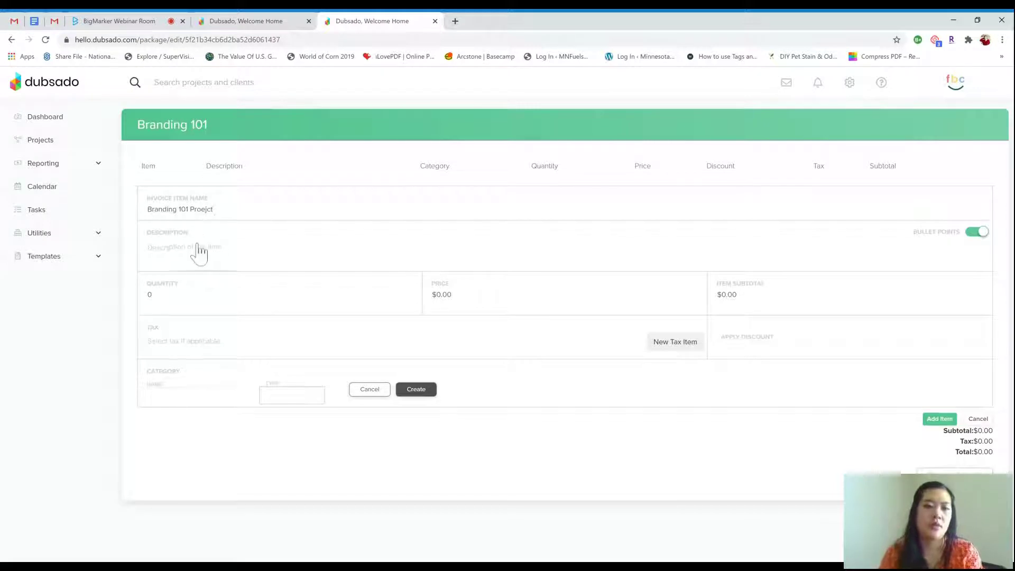
{"action": "left_click", "coordinate": [197, 254]}
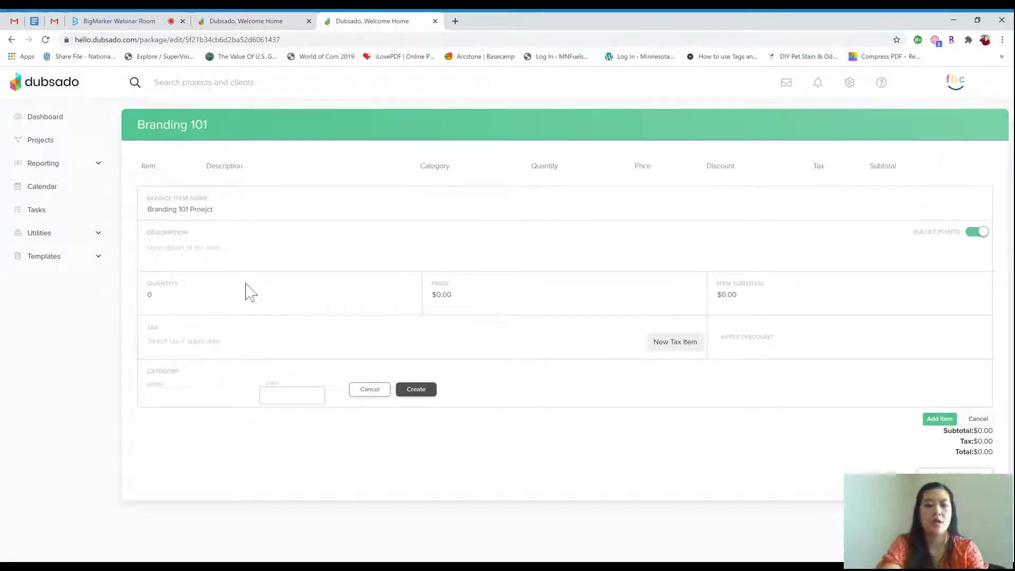
{"action": "type", "text": "Primary "}
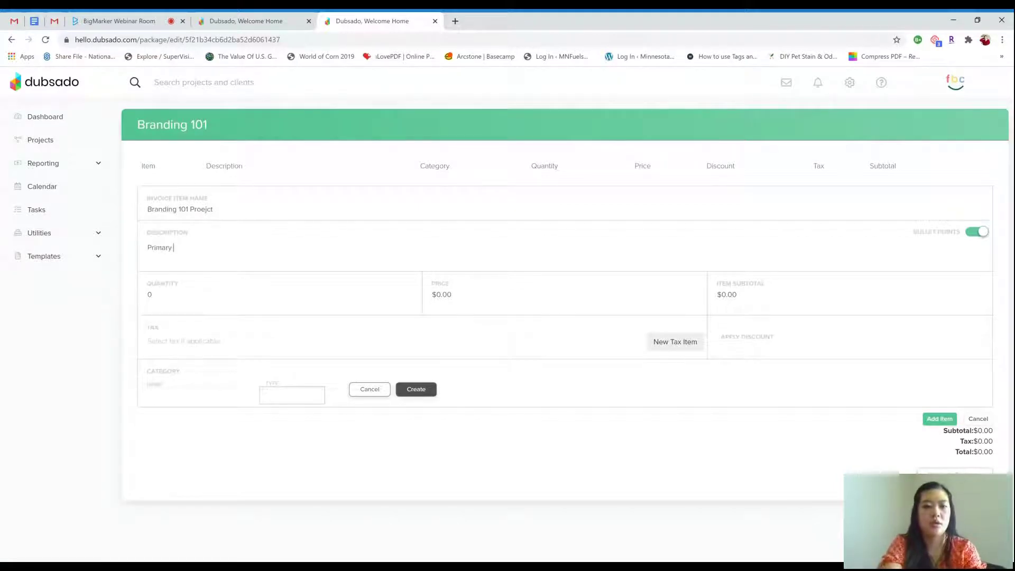
{"action": "type", "text": "Logo"}
{"action": "key", "text": "Return"}
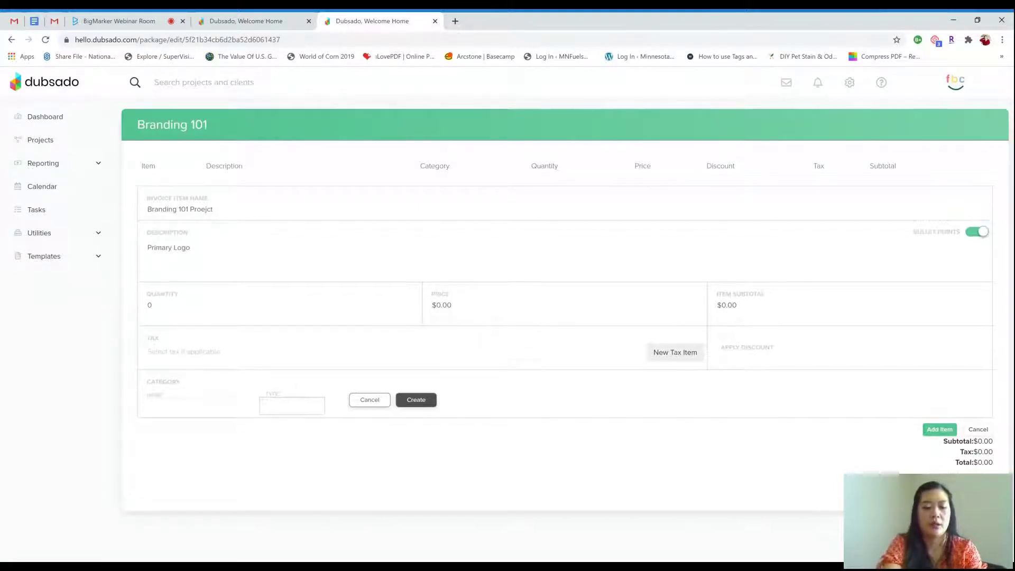
{"action": "type", "text": "Second"}
{"action": "key", "text": "BackSpace"}
{"action": "type", "text": "a"}
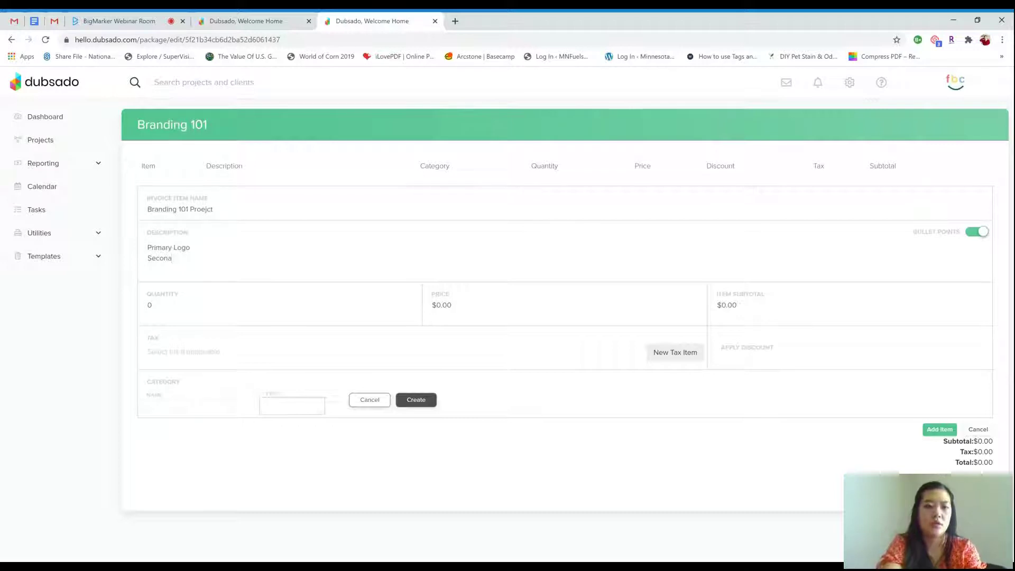
{"action": "key", "text": "BackSpace"}
{"action": "type", "text": "dary L"}
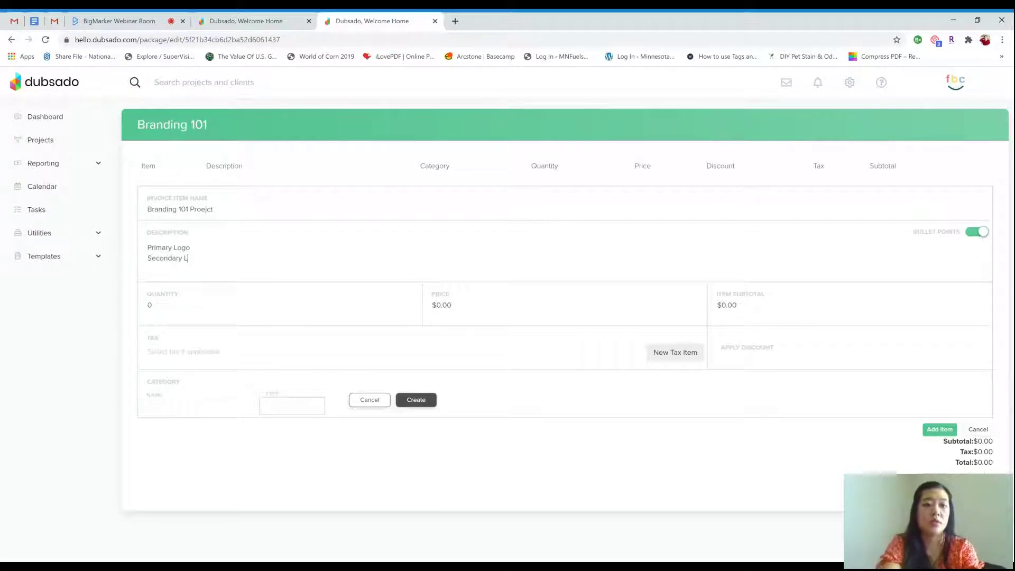
{"action": "type", "text": "ogo"}
Set the line item quantity to 1 and the price to $450.00
{"action": "left_click", "coordinate": [182, 308]}
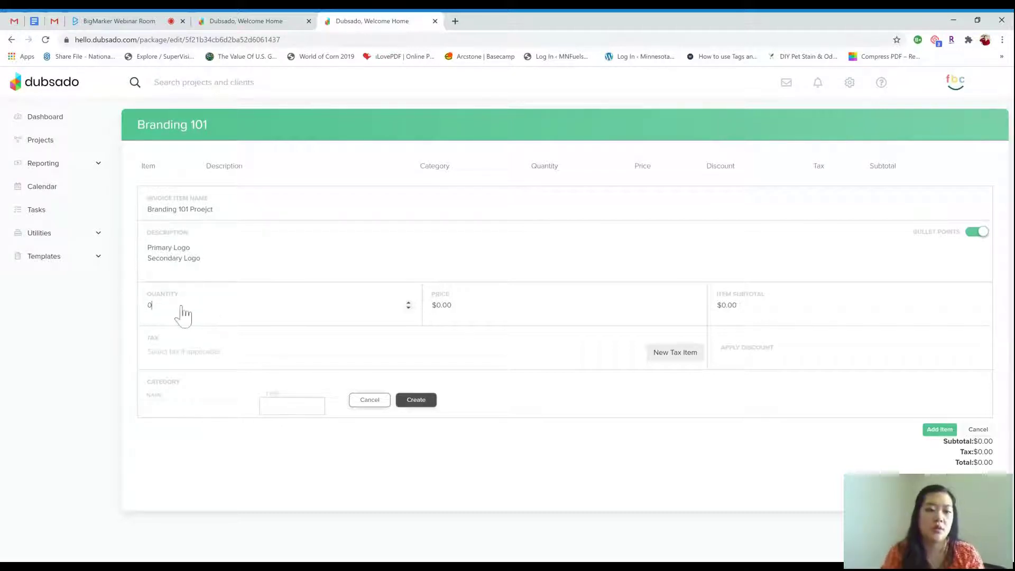
{"action": "left_click", "coordinate": [408, 302]}
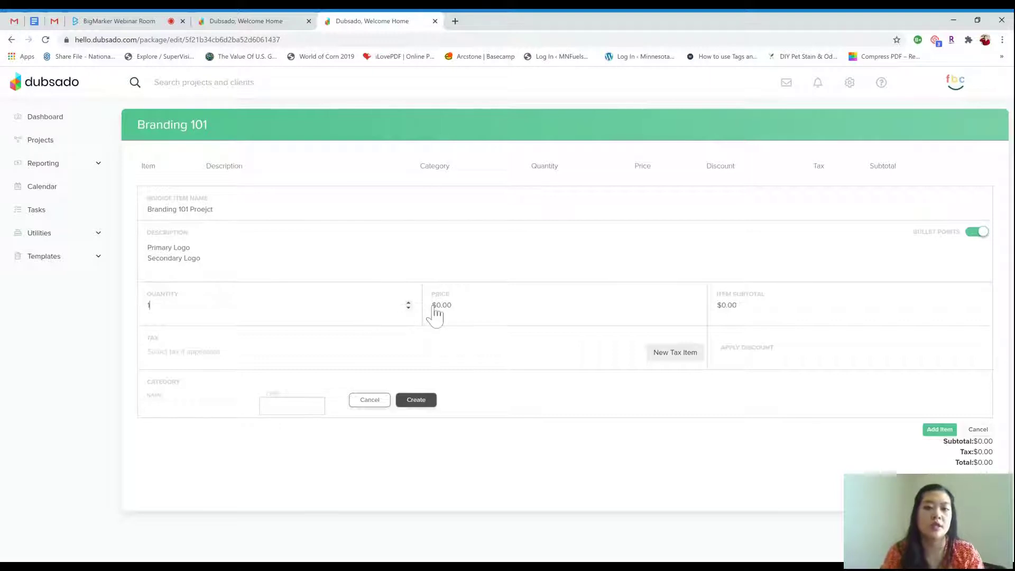
{"action": "left_click", "coordinate": [486, 320]}
{"action": "type", "text": "450"}
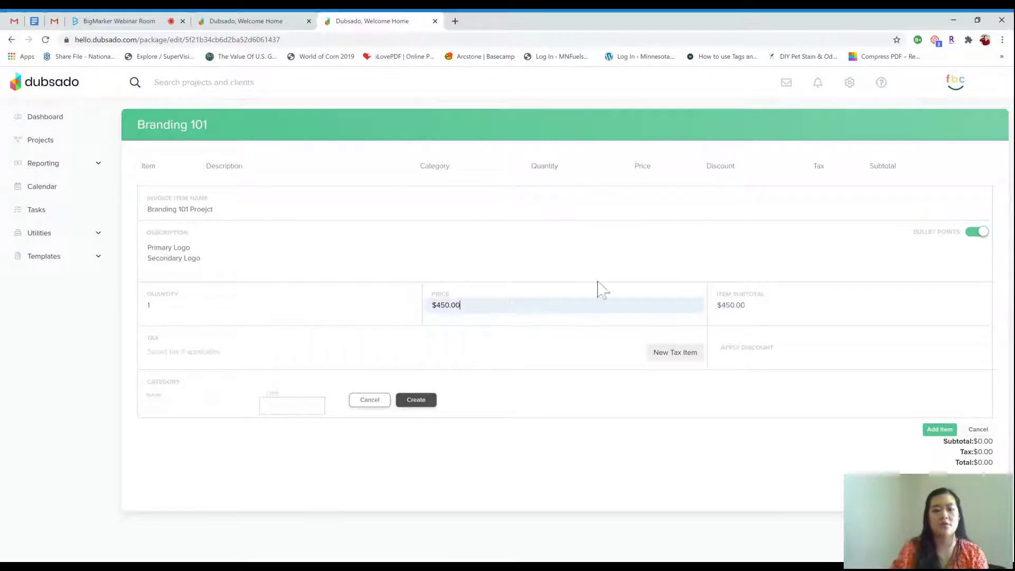
{"action": "left_click", "coordinate": [624, 271]}
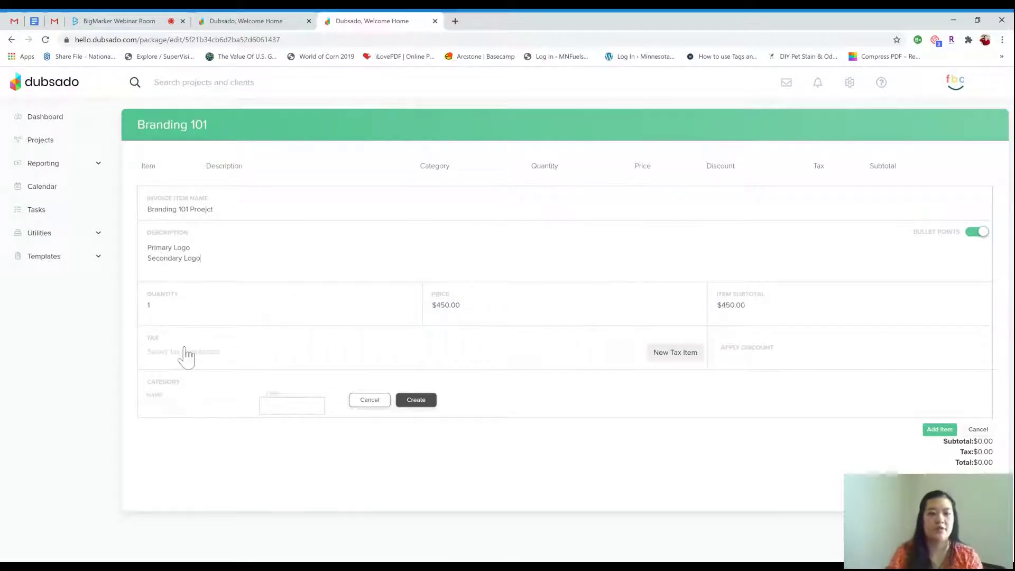
Skip adding a tax rate and create the 'Desaign' category for the line item
{"action": "left_click", "coordinate": [666, 363]}
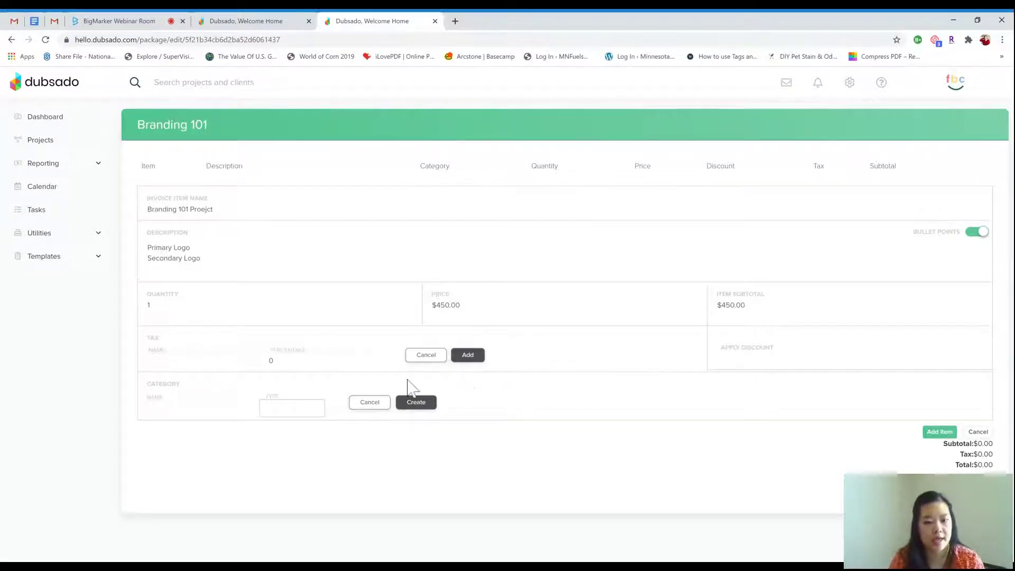
{"action": "left_click", "coordinate": [425, 356]}
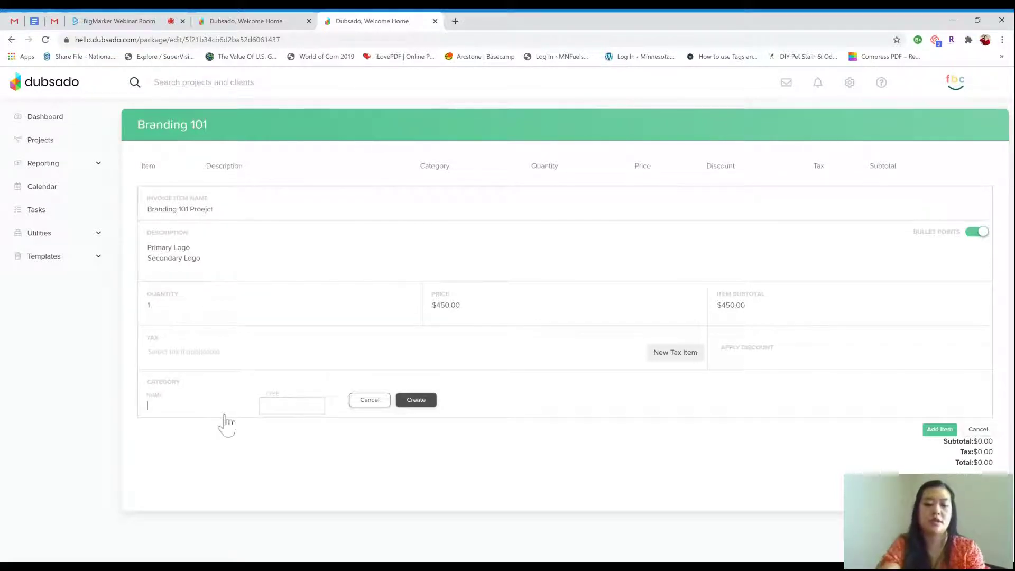
{"action": "type", "text": "Desaign"}
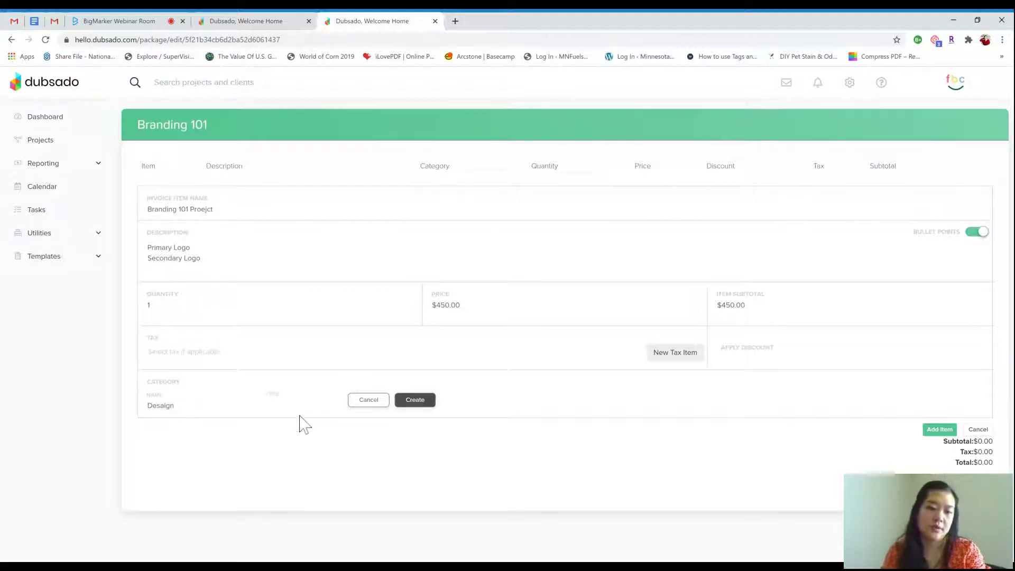
{"action": "left_click", "coordinate": [411, 400]}
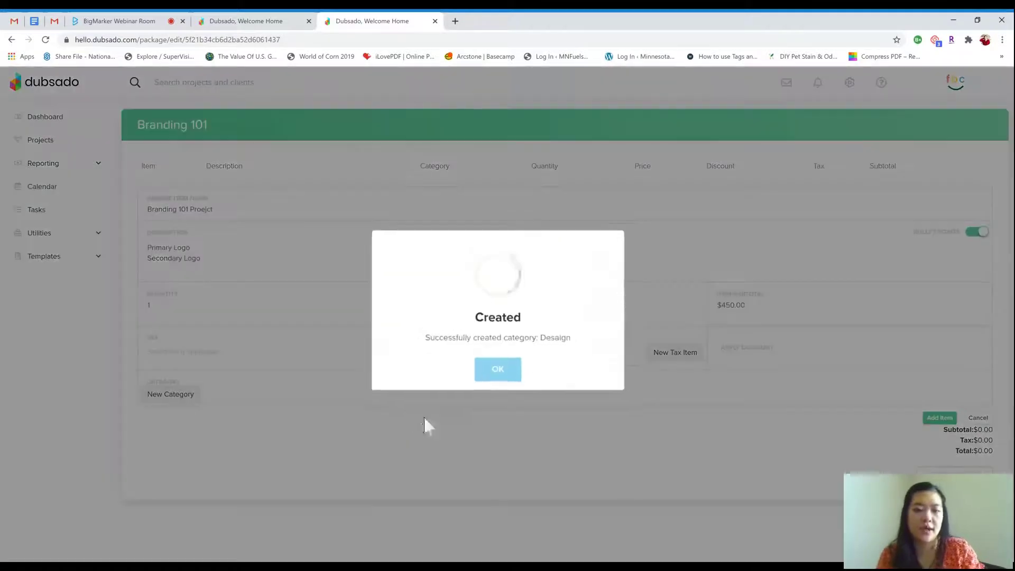
{"action": "left_click", "coordinate": [499, 372]}
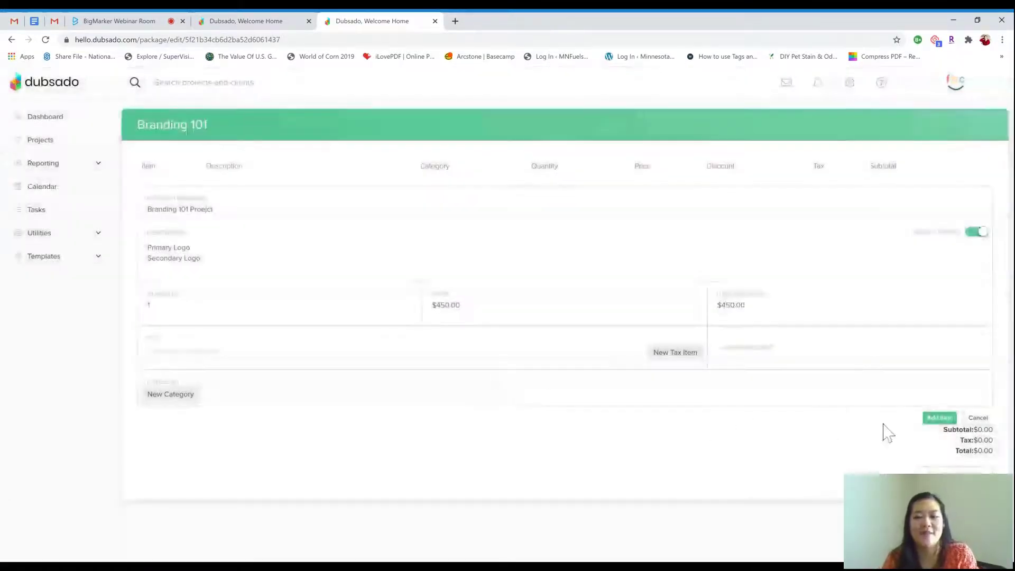
Save the line item into the Branding 101 package, totalling $450.00, and expand Templates
{"action": "left_click", "coordinate": [935, 418]}
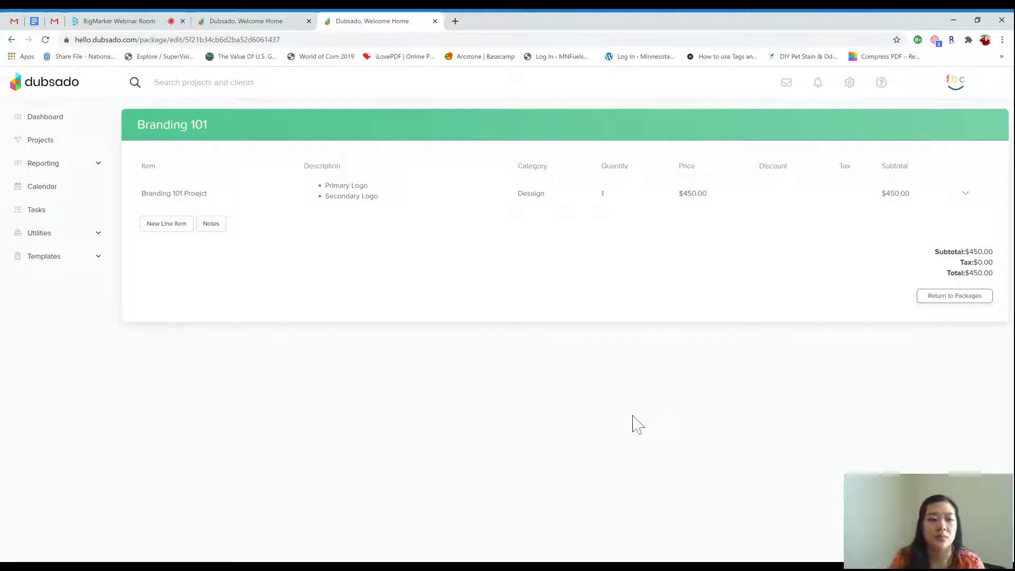
{"action": "left_click", "coordinate": [97, 258]}
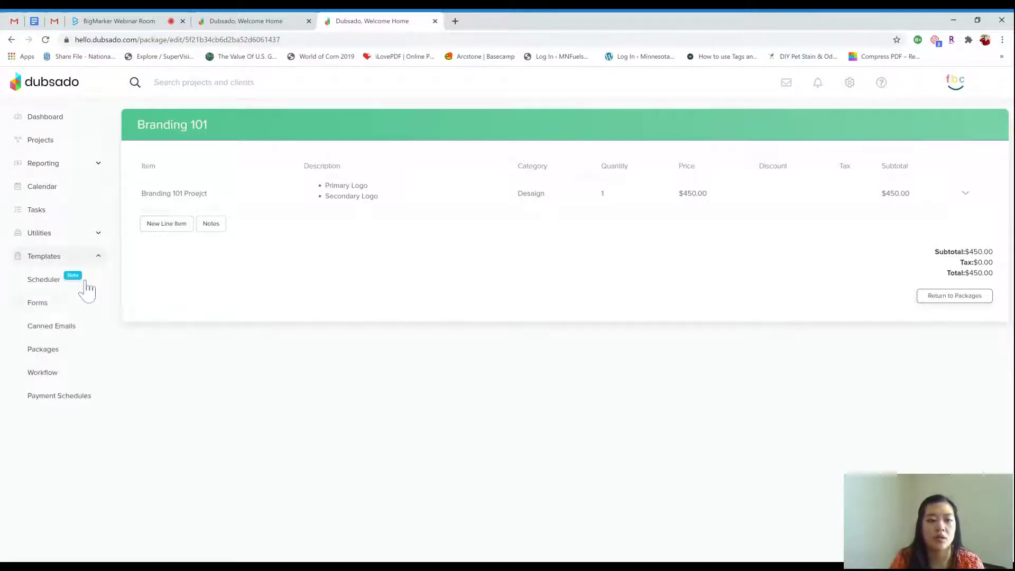
Open the Project Proposal form from Forms and view its Settings tab
{"action": "left_click", "coordinate": [38, 303]}
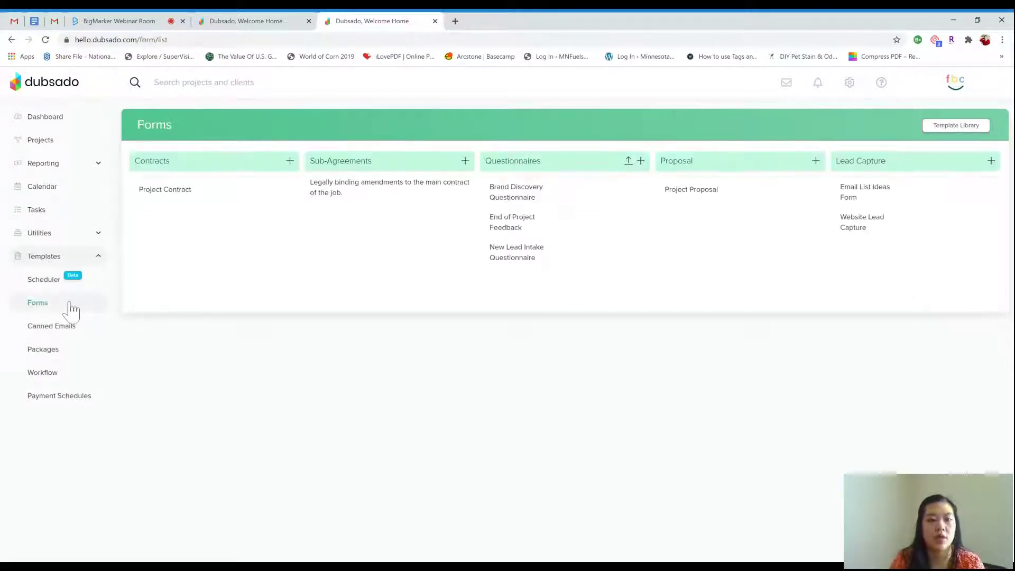
{"action": "mouse_move", "coordinate": [784, 197]}
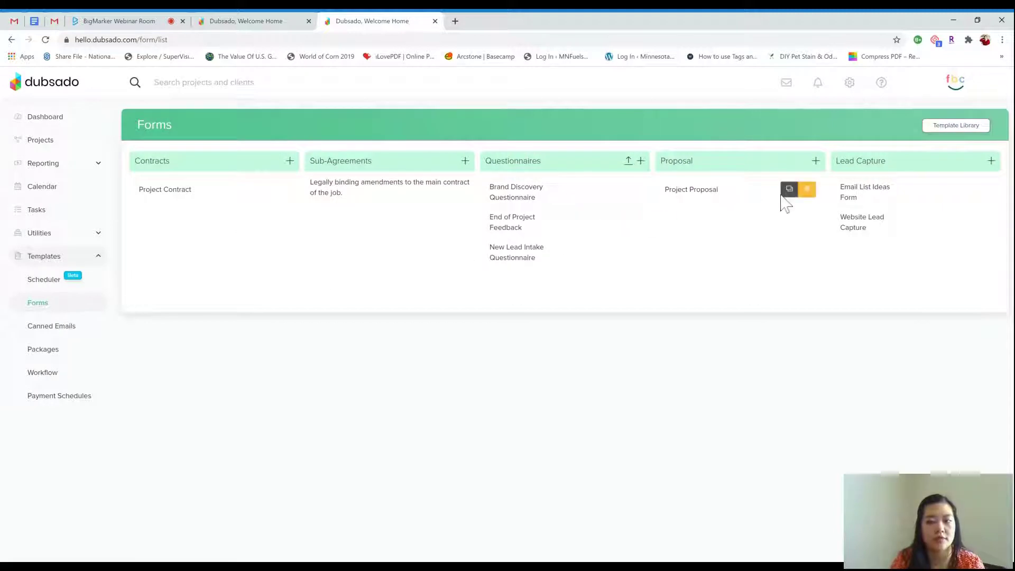
{"action": "left_click", "coordinate": [726, 200]}
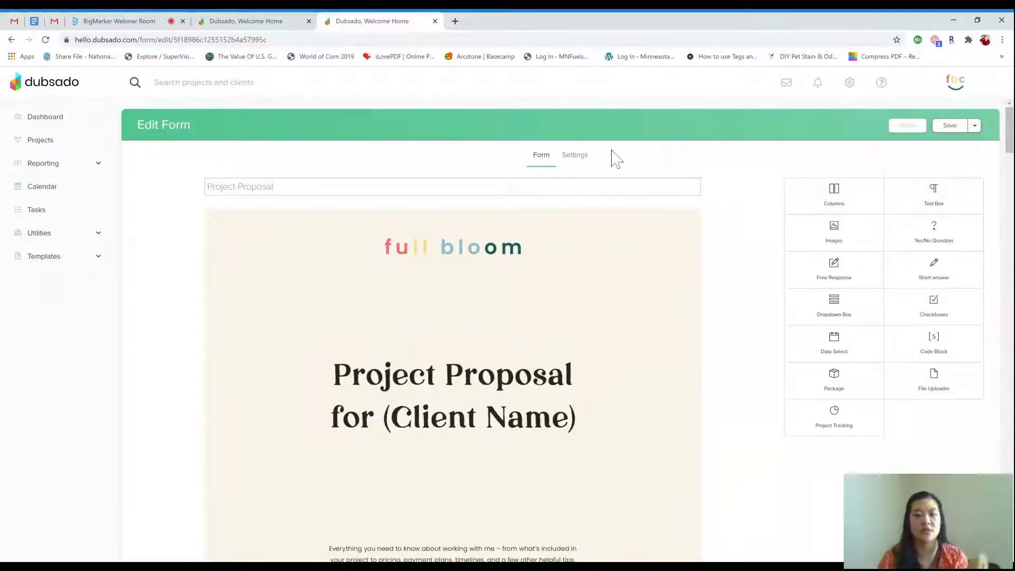
{"action": "left_click", "coordinate": [584, 158]}
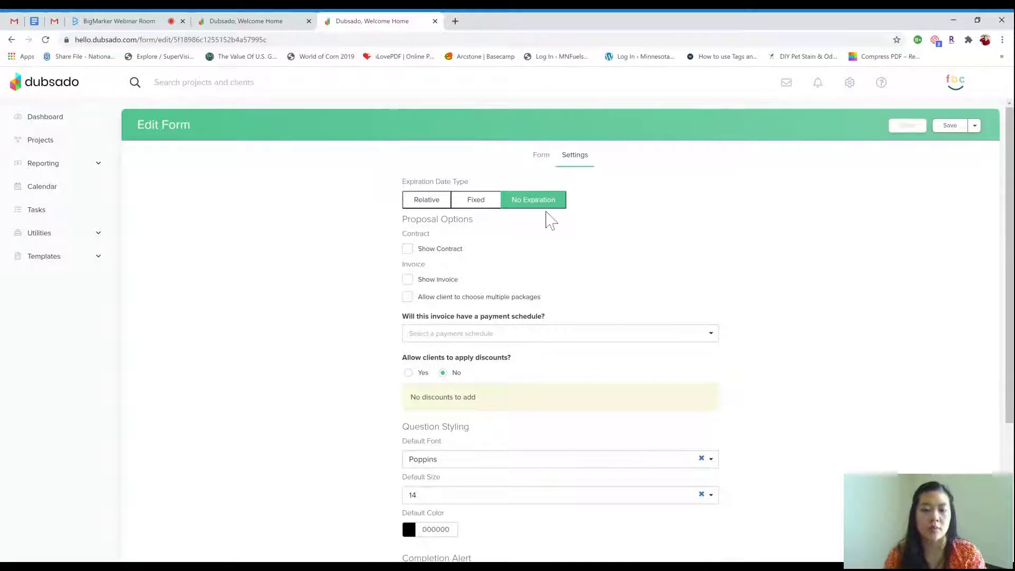
Turn on Show Contract with Project Contract attached, and turn on Show invoice for the proposal
{"action": "scroll", "coordinate": [548, 217], "scroll_direction": "down", "scroll_amount": 1}
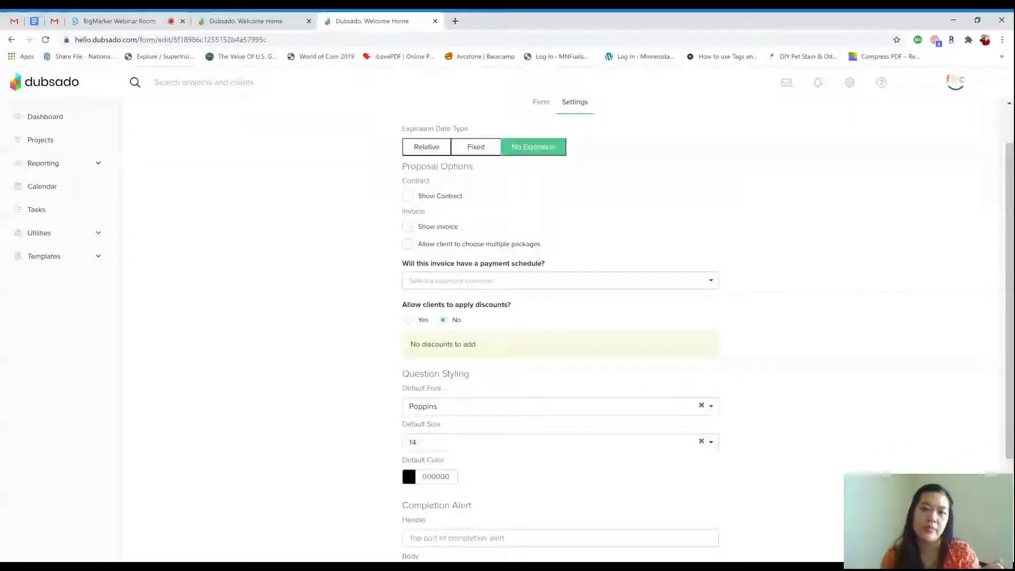
{"action": "left_click", "coordinate": [408, 199]}
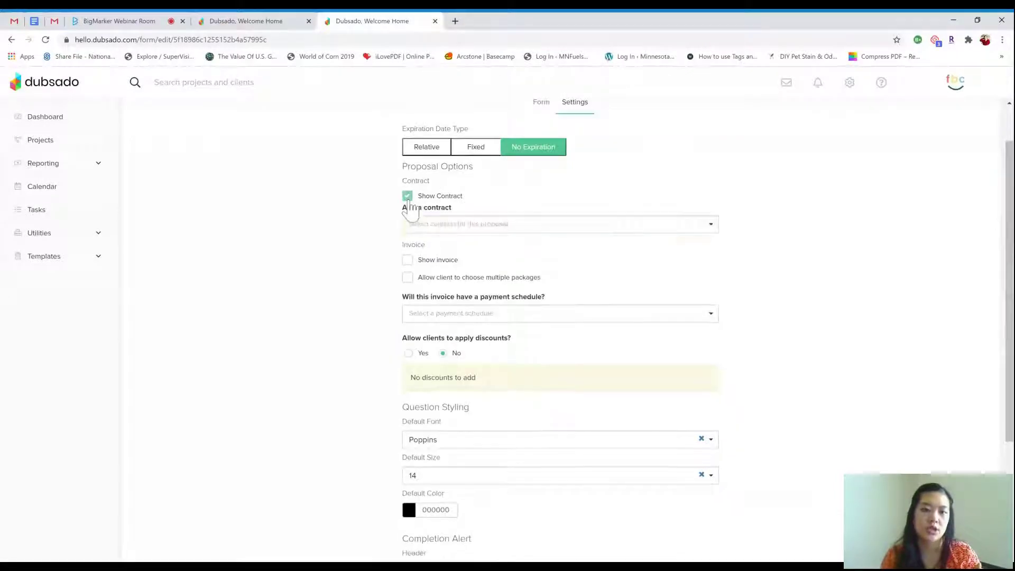
{"action": "left_click", "coordinate": [485, 227]}
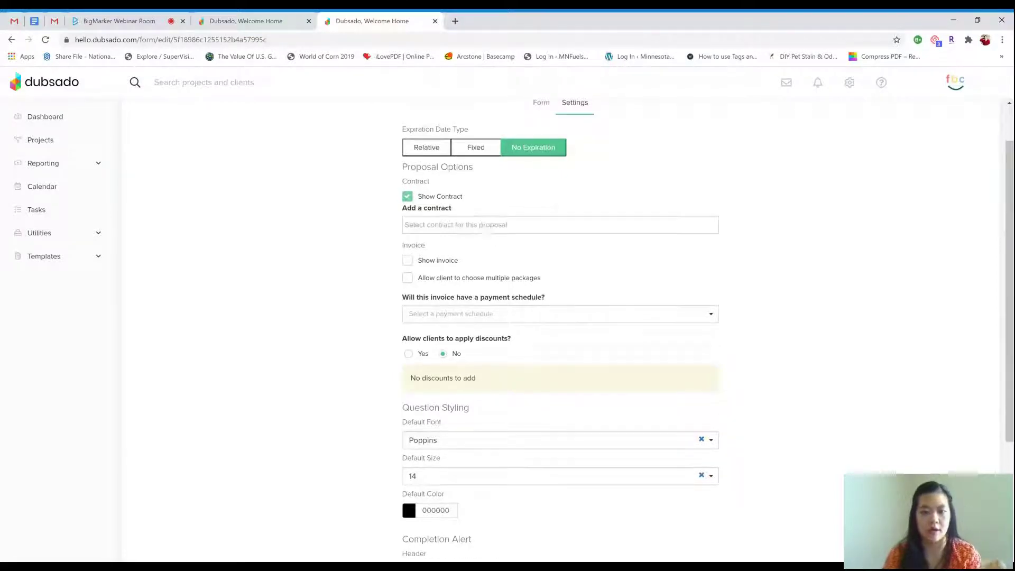
{"action": "left_click", "coordinate": [484, 252]}
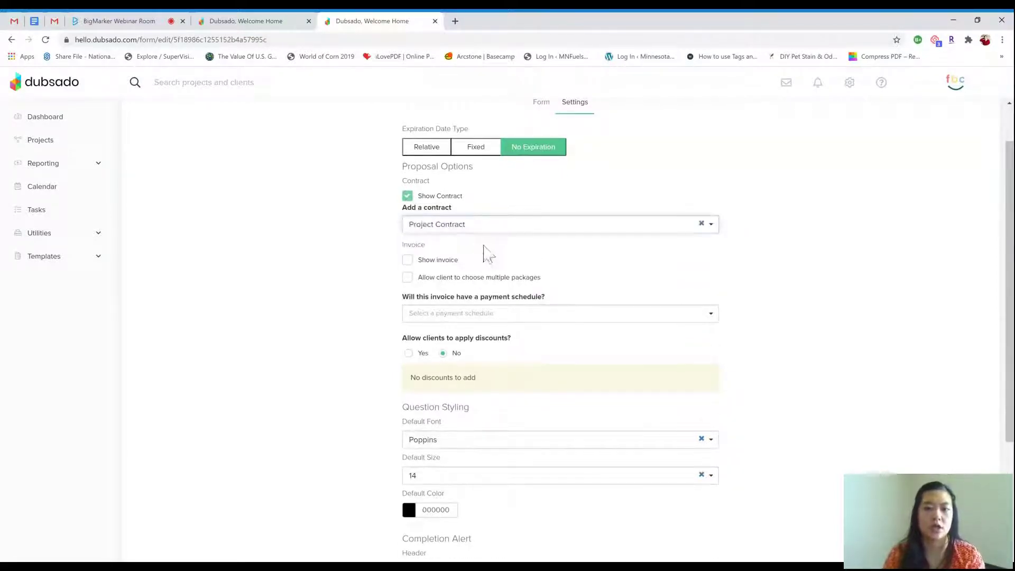
{"action": "scroll", "coordinate": [780, 214], "scroll_direction": "down", "scroll_amount": 1}
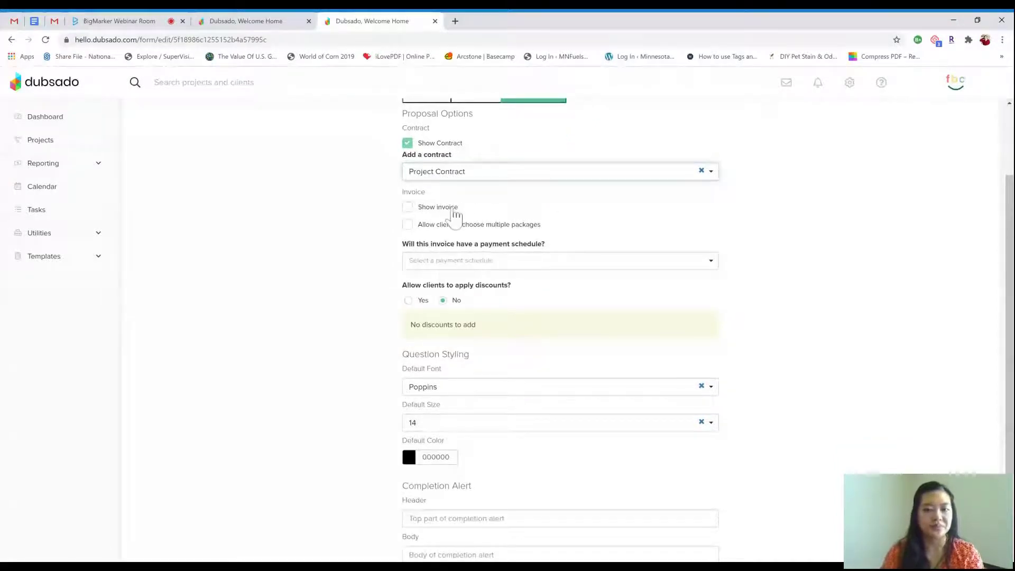
{"action": "left_click", "coordinate": [408, 208]}
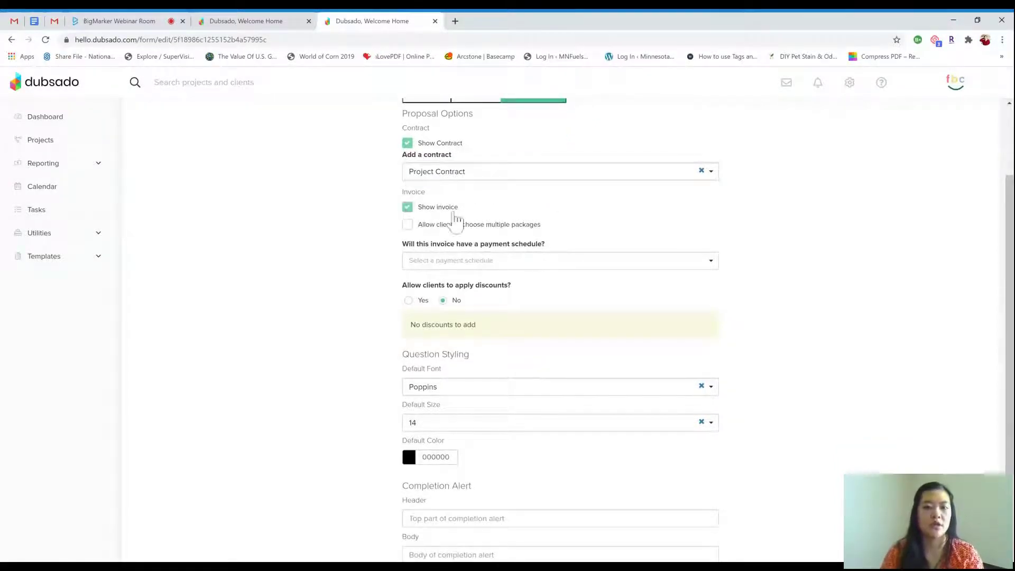
Choose the 50/50 payment schedule for the invoice and leave client discounts set to No
{"action": "left_click", "coordinate": [502, 270]}
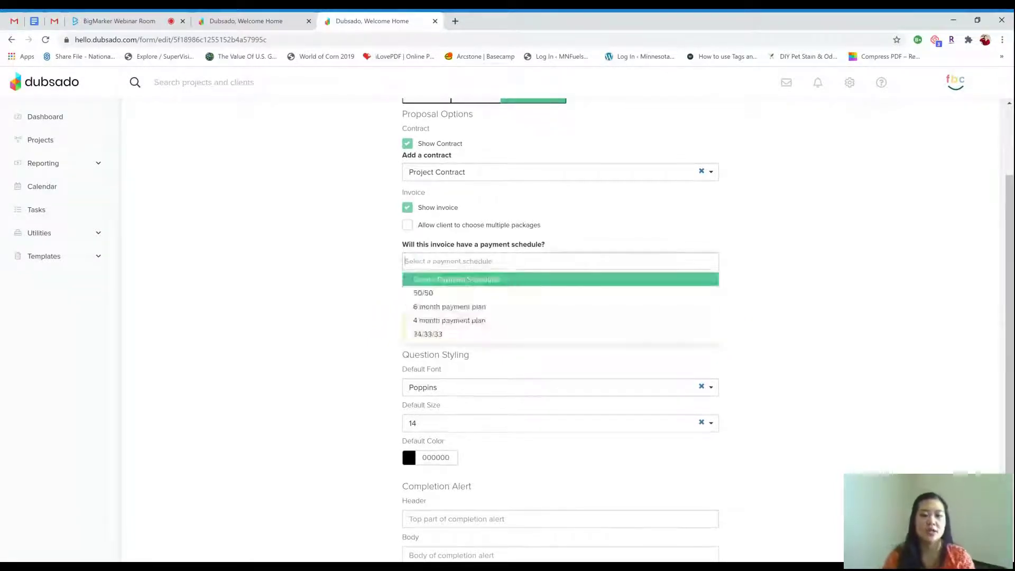
{"action": "left_click", "coordinate": [487, 296]}
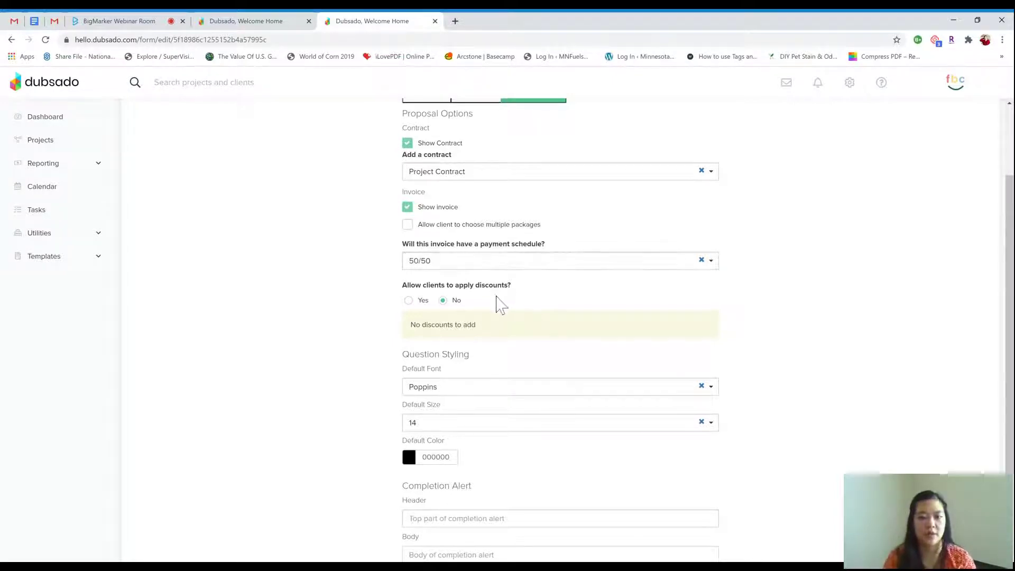
{"action": "left_click", "coordinate": [422, 303]}
{"action": "left_click", "coordinate": [437, 360]}
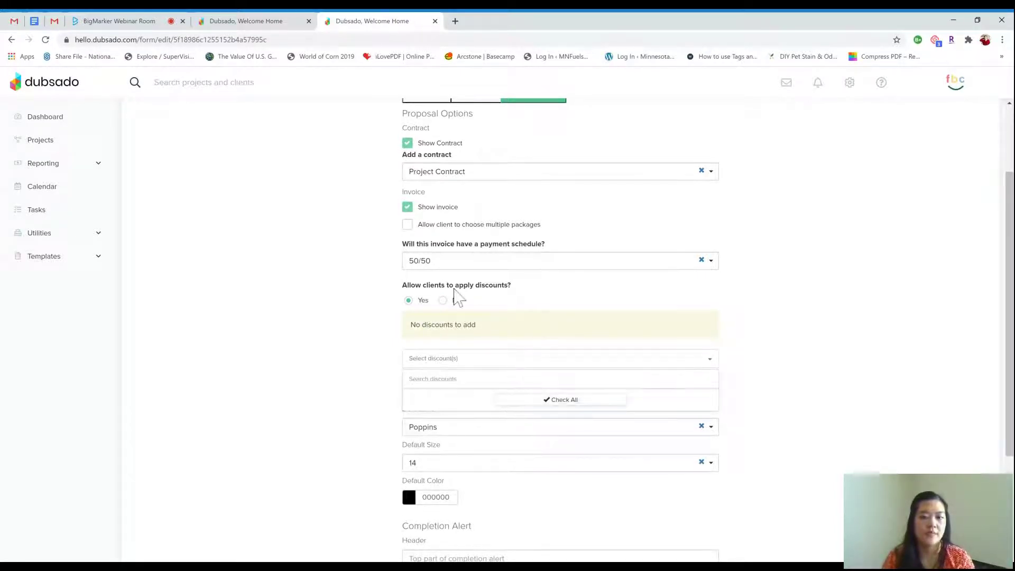
{"action": "left_click", "coordinate": [444, 301]}
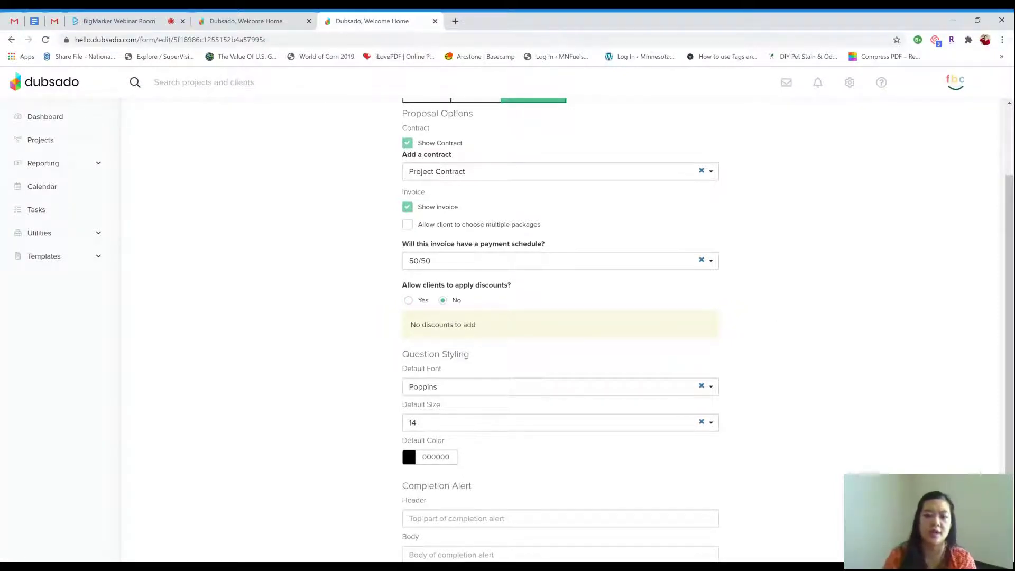
Review the completion alert header and save the Project Proposal form
{"action": "scroll", "coordinate": [775, 331], "scroll_direction": "down", "scroll_amount": 2}
{"action": "left_click", "coordinate": [597, 395]}
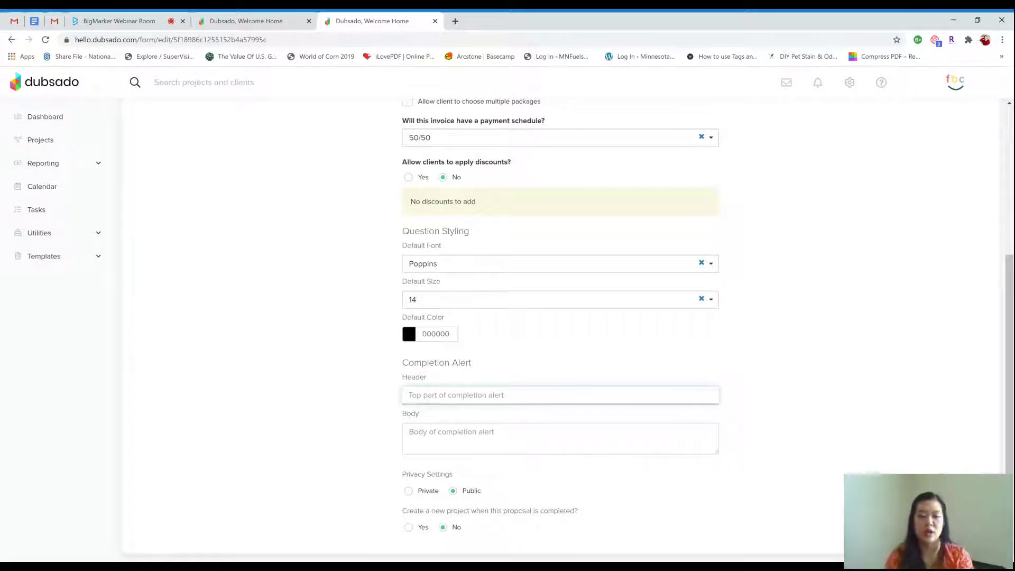
{"action": "scroll", "coordinate": [588, 452], "scroll_direction": "up", "scroll_amount": 4}
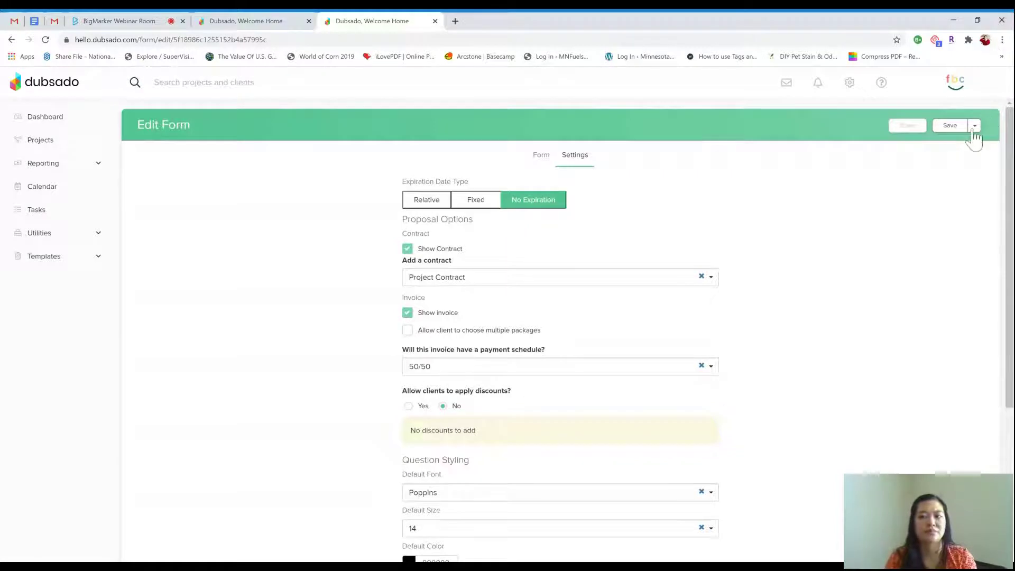
{"action": "left_click", "coordinate": [966, 132]}
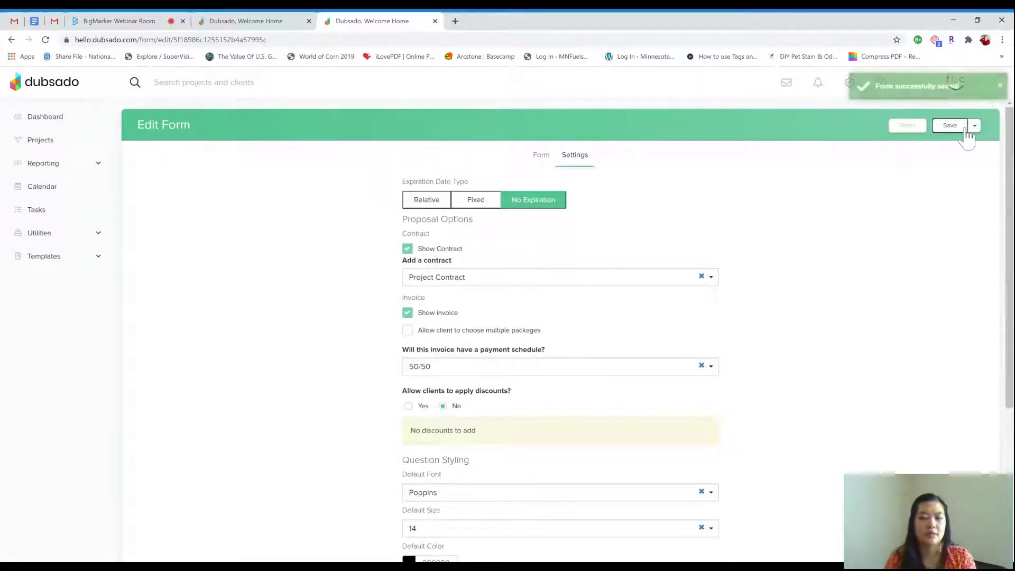
{"action": "left_click", "coordinate": [100, 259]}
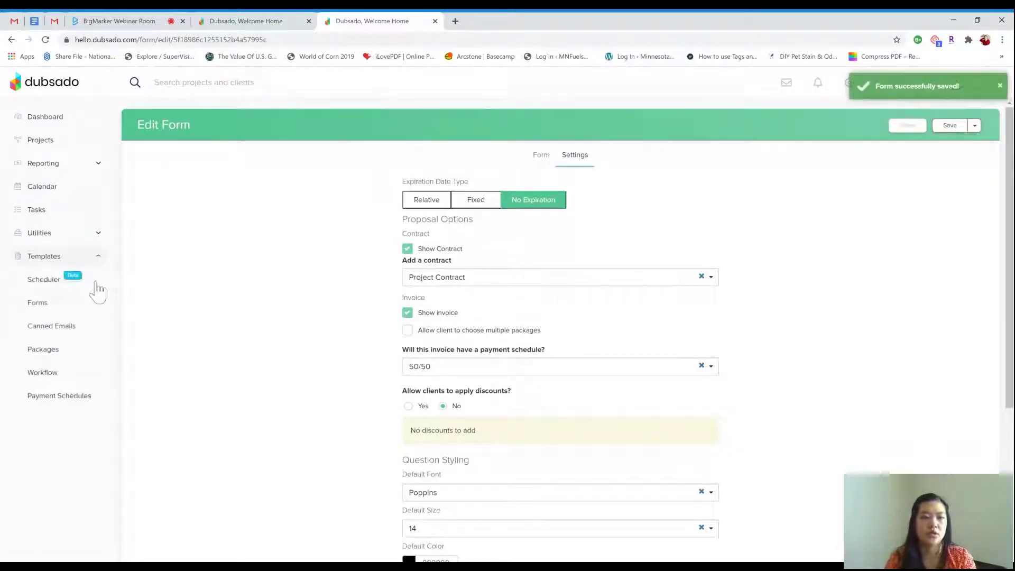
Open the Send Invoice template from Canned Emails and save it
{"action": "left_click", "coordinate": [71, 331]}
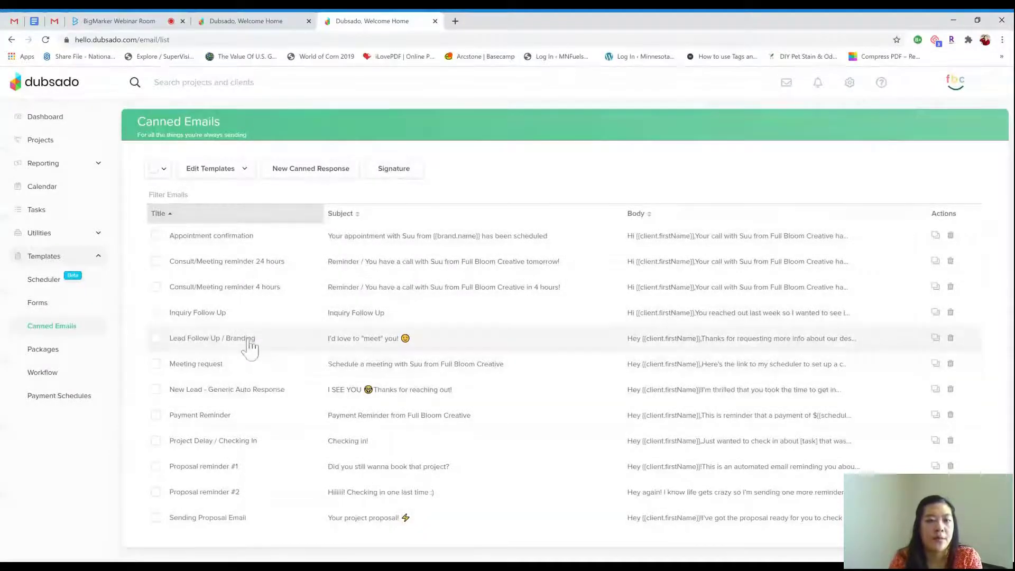
{"action": "left_click", "coordinate": [247, 174]}
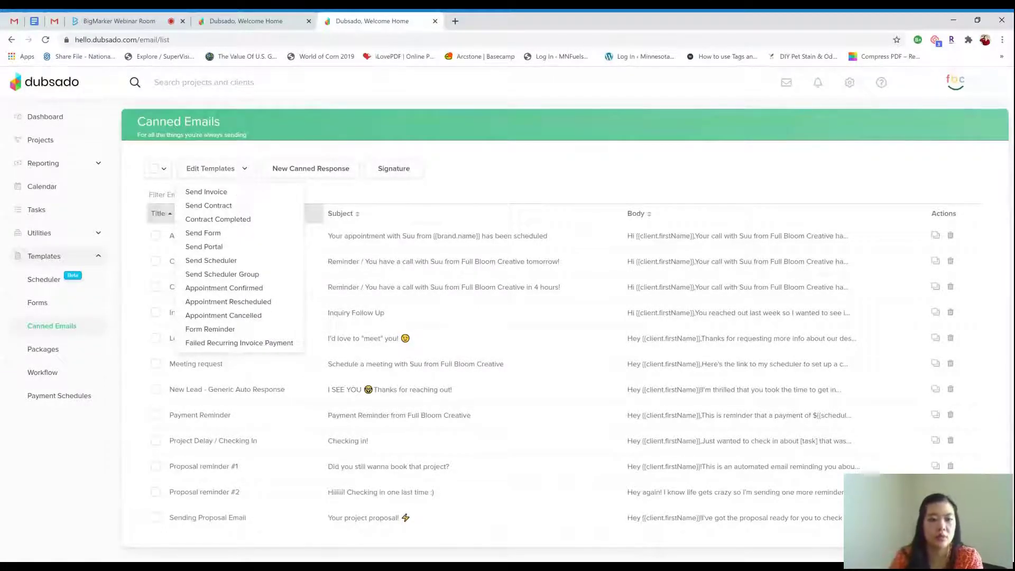
{"action": "left_click", "coordinate": [236, 192]}
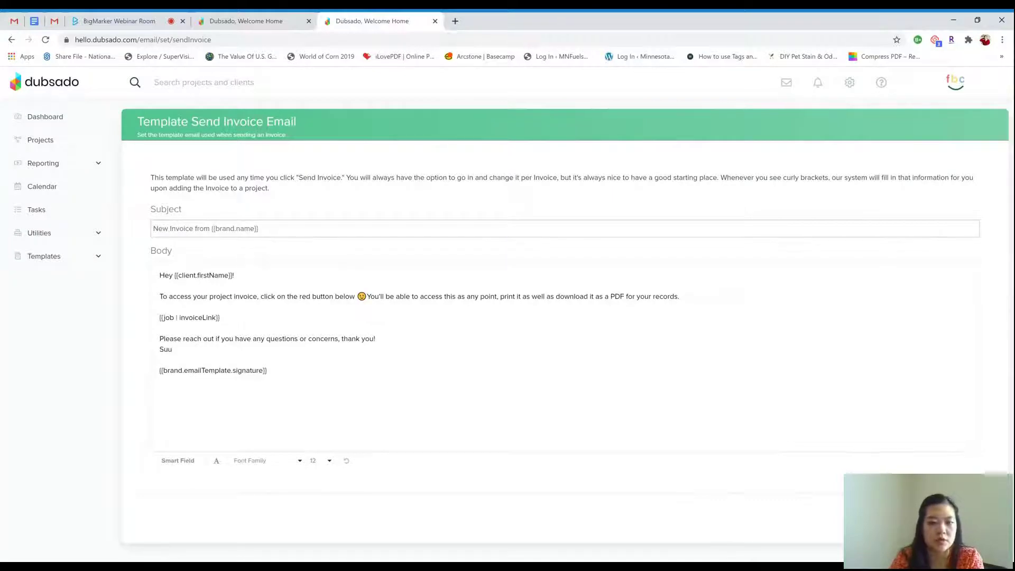
{"action": "left_click", "coordinate": [963, 516]}
Review the Send Portal email template's client portal link and save it
{"action": "left_click", "coordinate": [244, 169]}
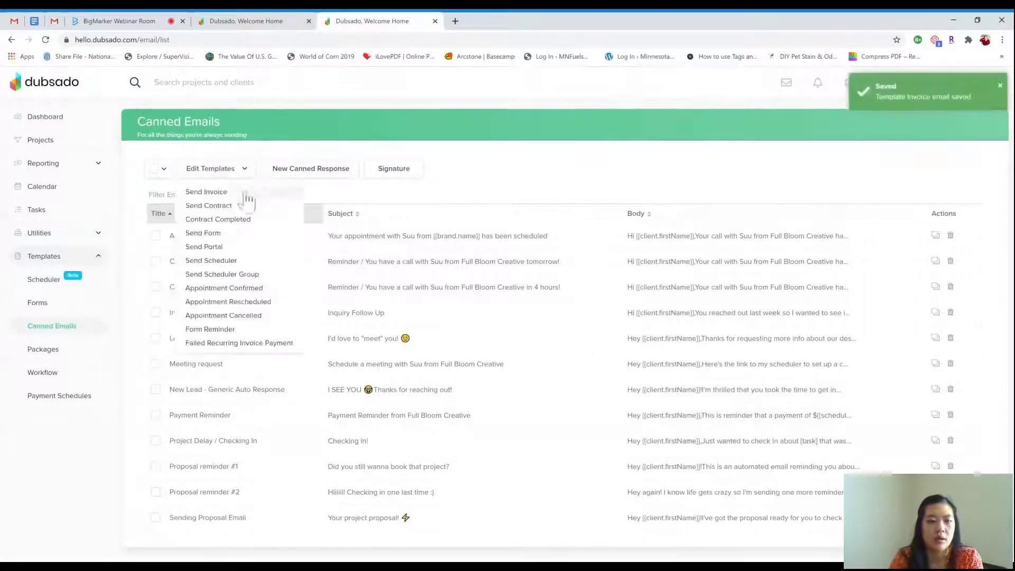
{"action": "left_click", "coordinate": [258, 247]}
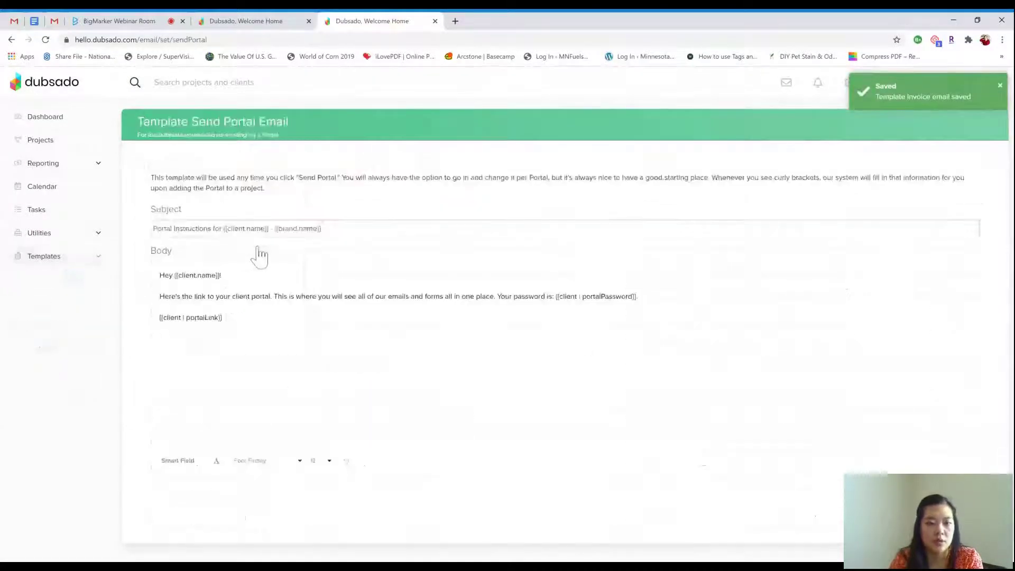
{"action": "left_click_drag", "start_coordinate": [223, 317], "coordinate": [136, 321]}
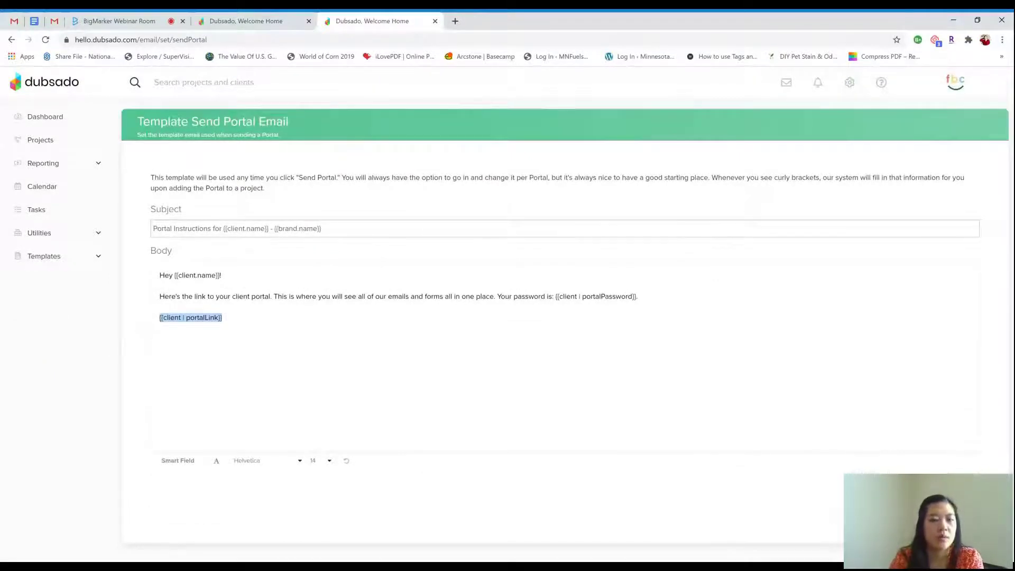
{"action": "left_click", "coordinate": [952, 524]}
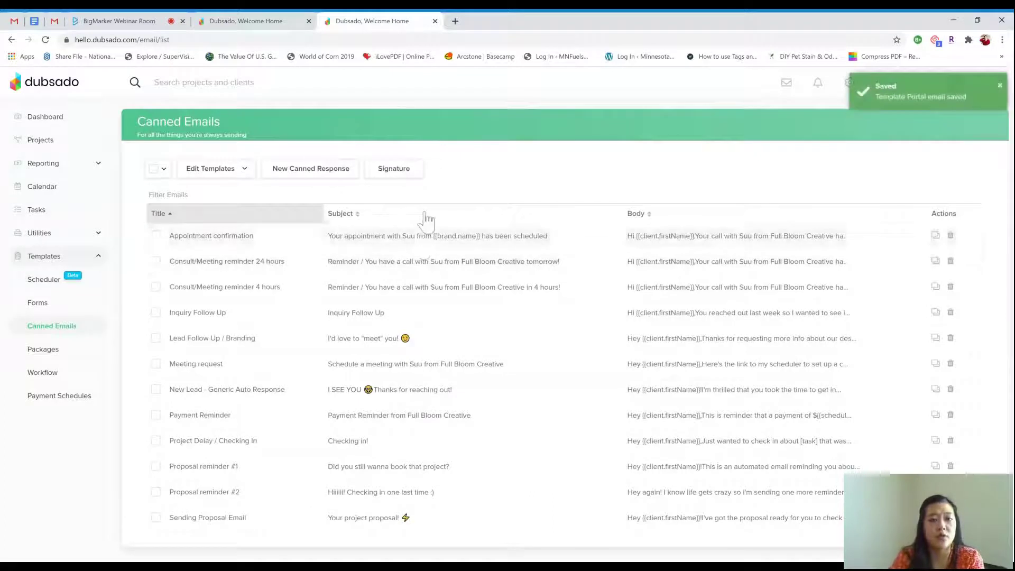
Re-save the Appointment confirmation and Project Delay / Checking In canned emails
{"action": "left_click", "coordinate": [263, 245]}
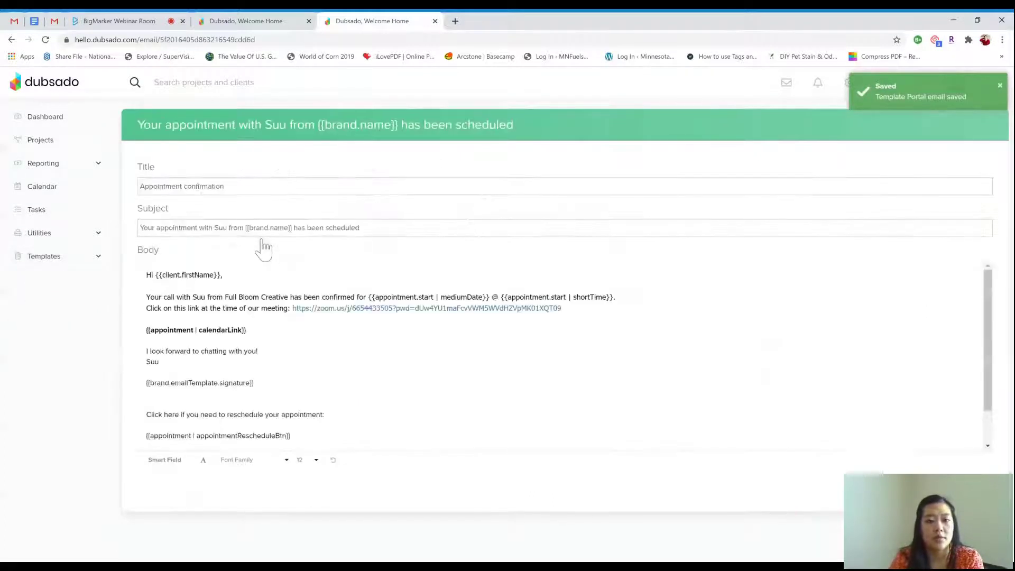
{"action": "scroll", "coordinate": [370, 359], "scroll_direction": "down", "scroll_amount": 1}
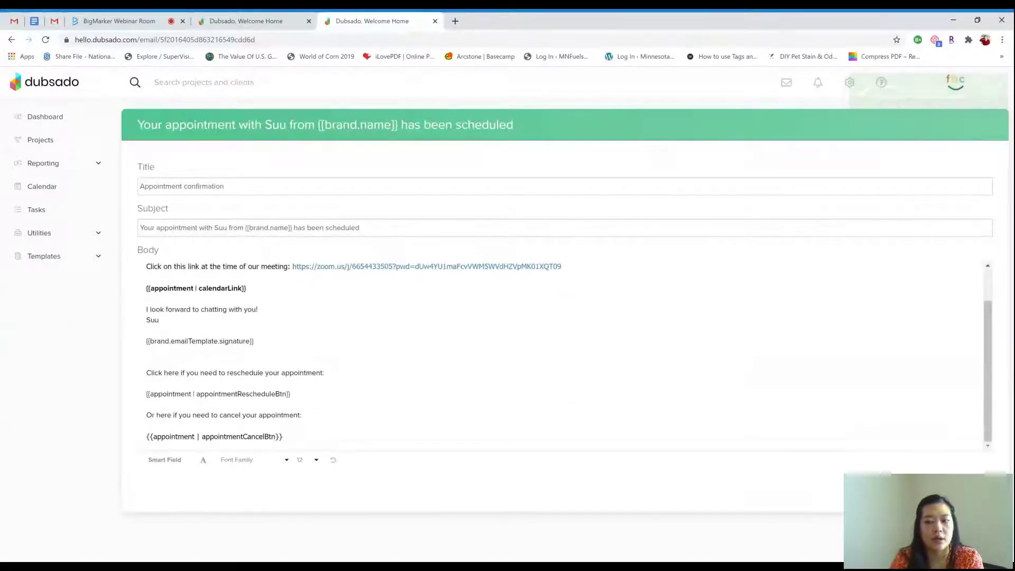
{"action": "left_click", "coordinate": [952, 524]}
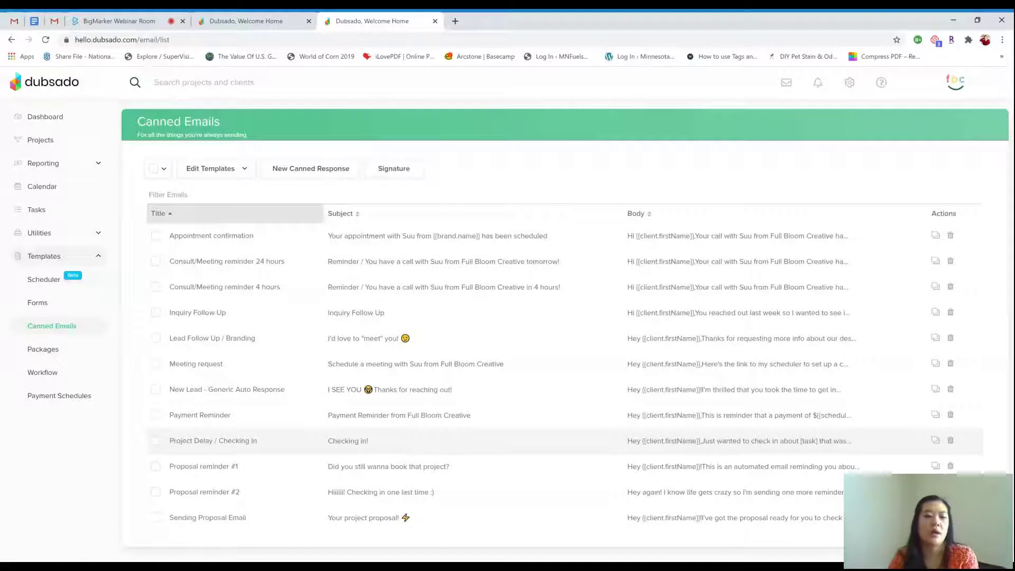
{"action": "left_click", "coordinate": [259, 442]}
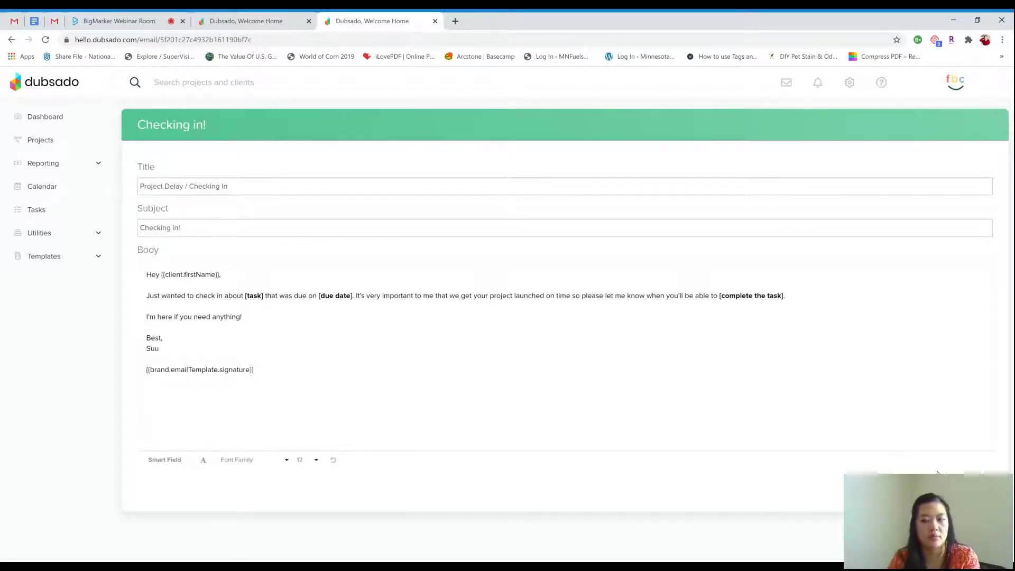
{"action": "left_click", "coordinate": [962, 489]}
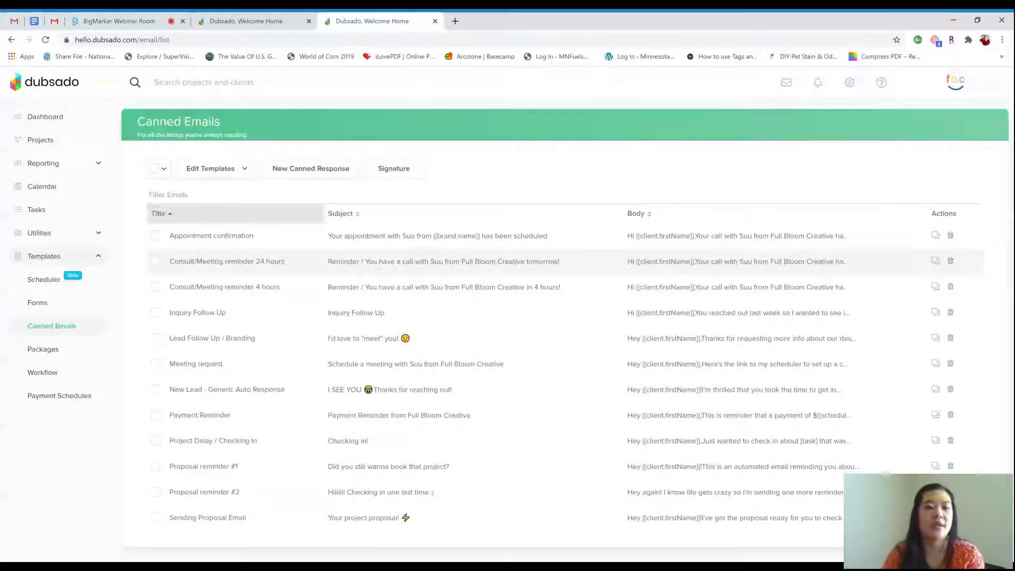
Review the 24-hour consult reminder, then review and save the 4-hour reminder
{"action": "left_click", "coordinate": [378, 267]}
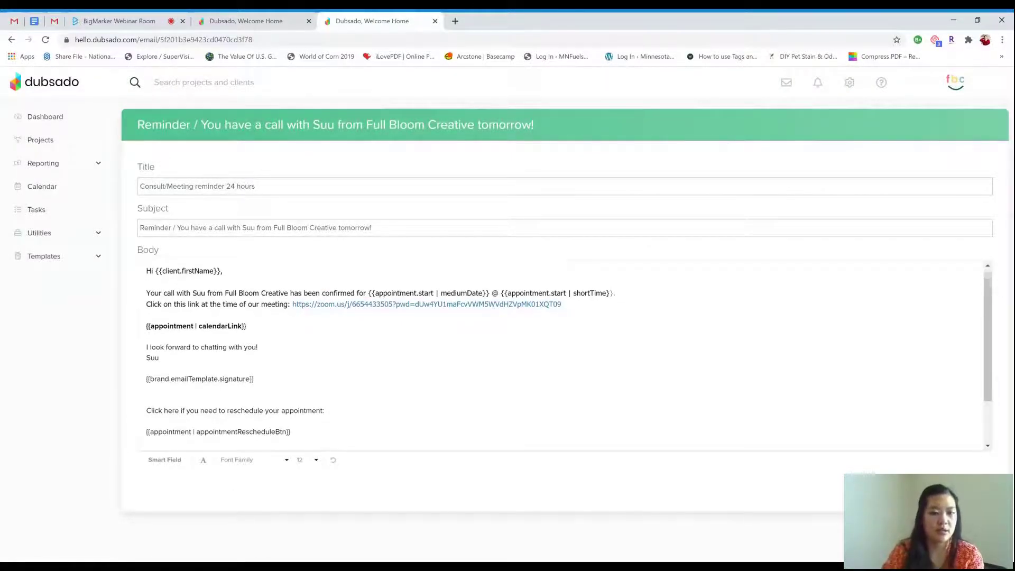
{"action": "scroll", "coordinate": [563, 354], "scroll_direction": "down", "scroll_amount": 2}
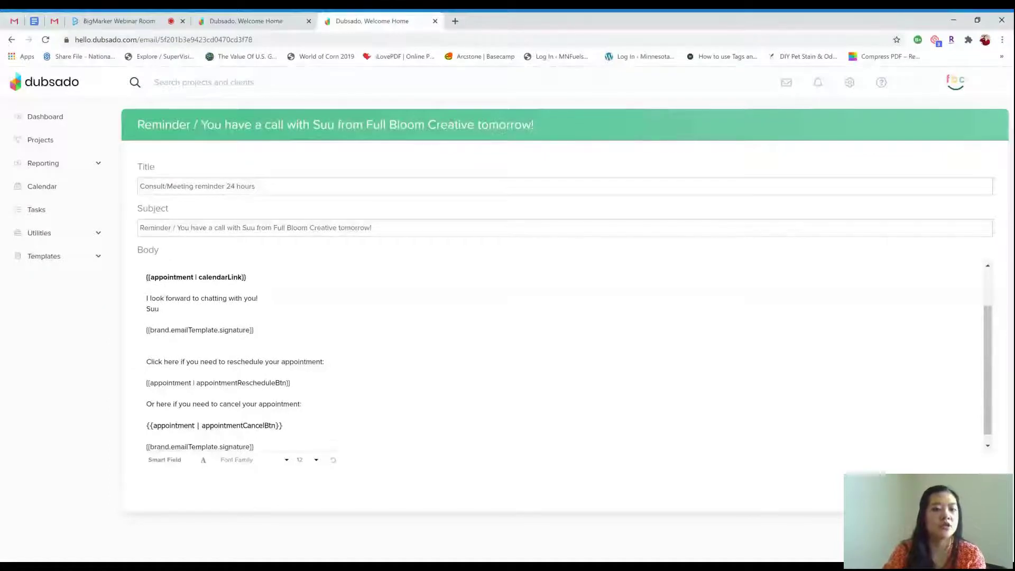
{"action": "scroll", "coordinate": [563, 354], "scroll_direction": "down", "scroll_amount": 1}
{"action": "scroll", "coordinate": [563, 354], "scroll_direction": "up", "scroll_amount": 3}
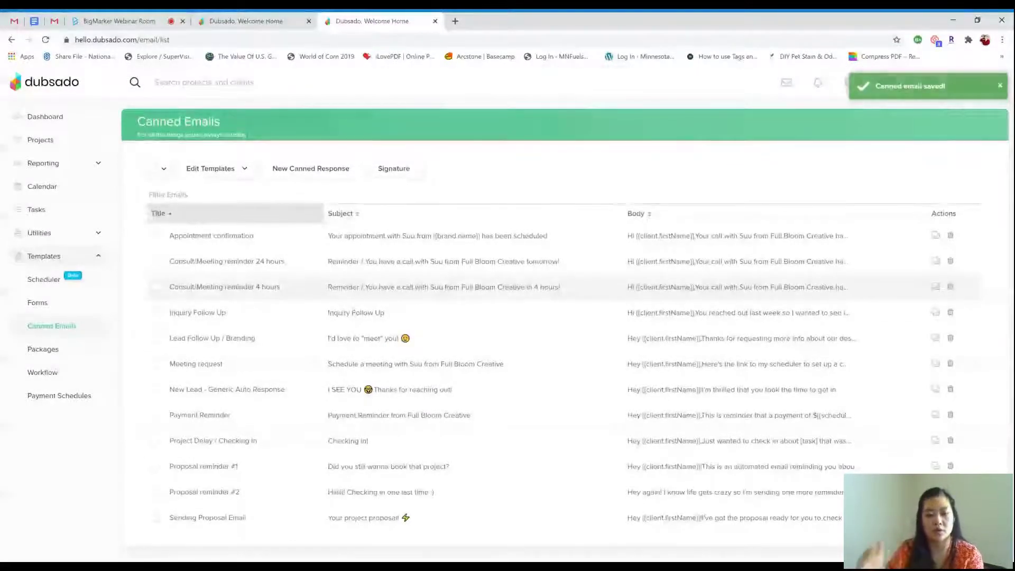
{"action": "left_click", "coordinate": [359, 292]}
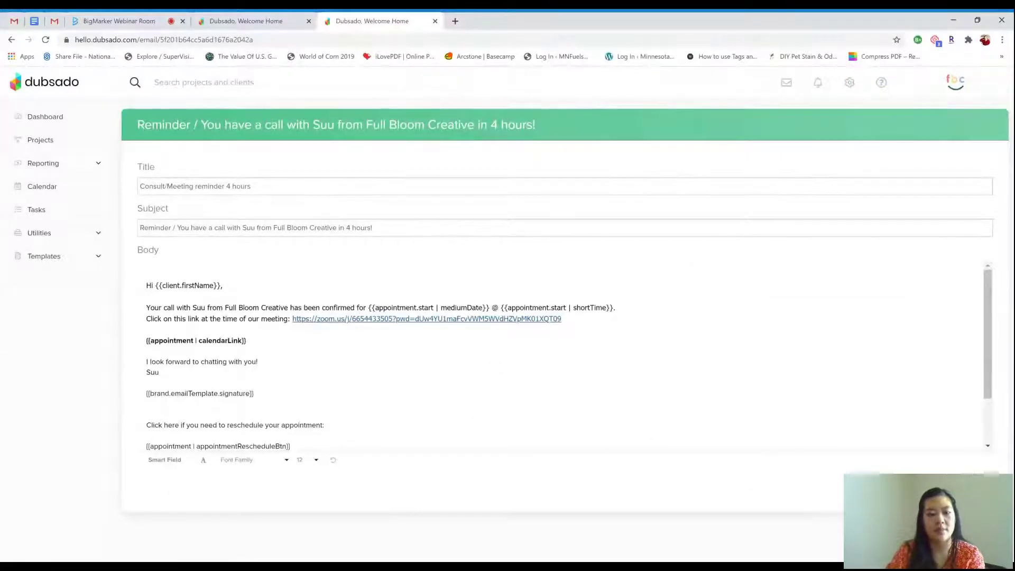
{"action": "scroll", "coordinate": [566, 354], "scroll_direction": "down", "scroll_amount": 3}
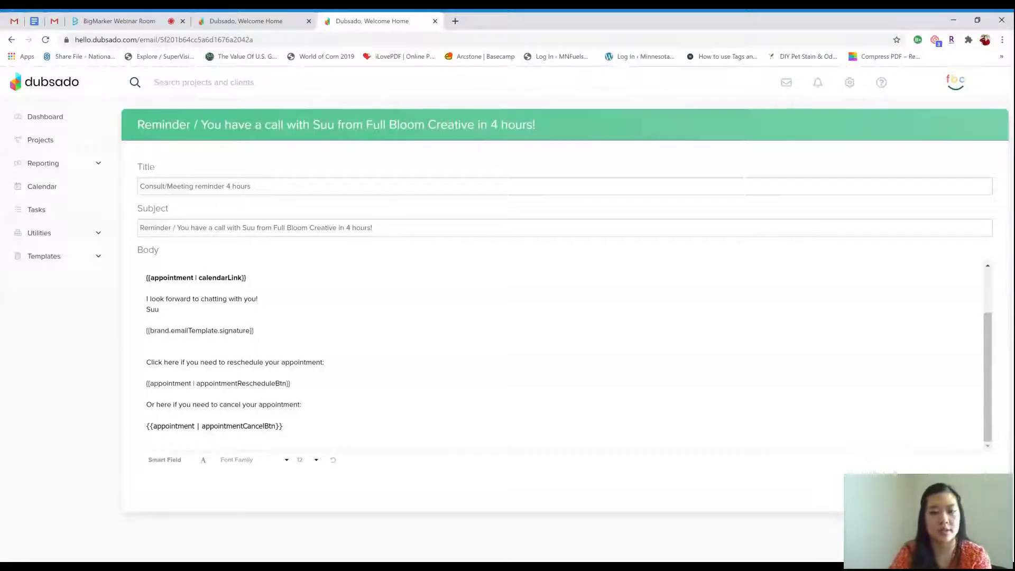
{"action": "scroll", "coordinate": [565, 354], "scroll_direction": "up", "scroll_amount": 3}
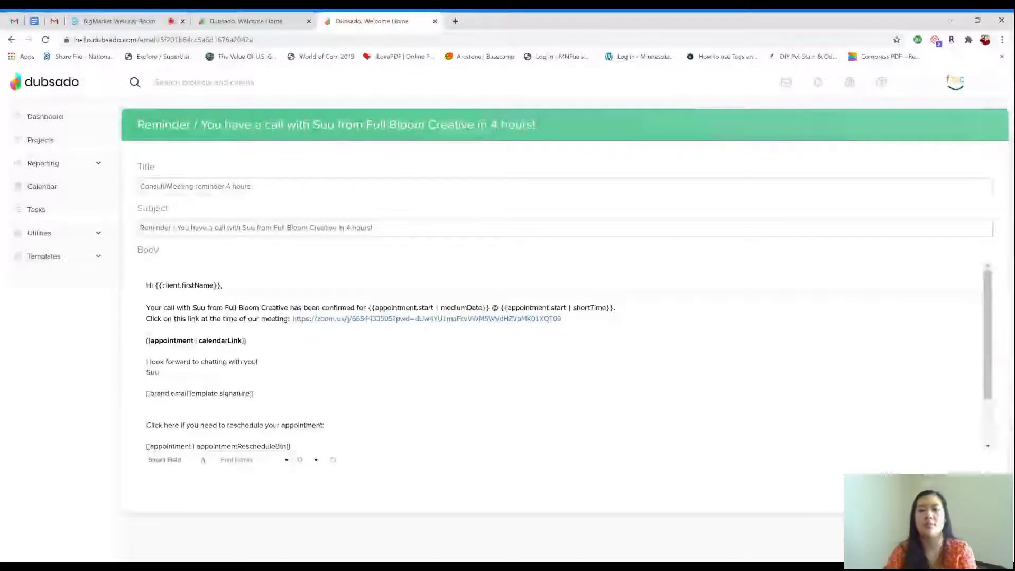
{"action": "left_click", "coordinate": [979, 439]}
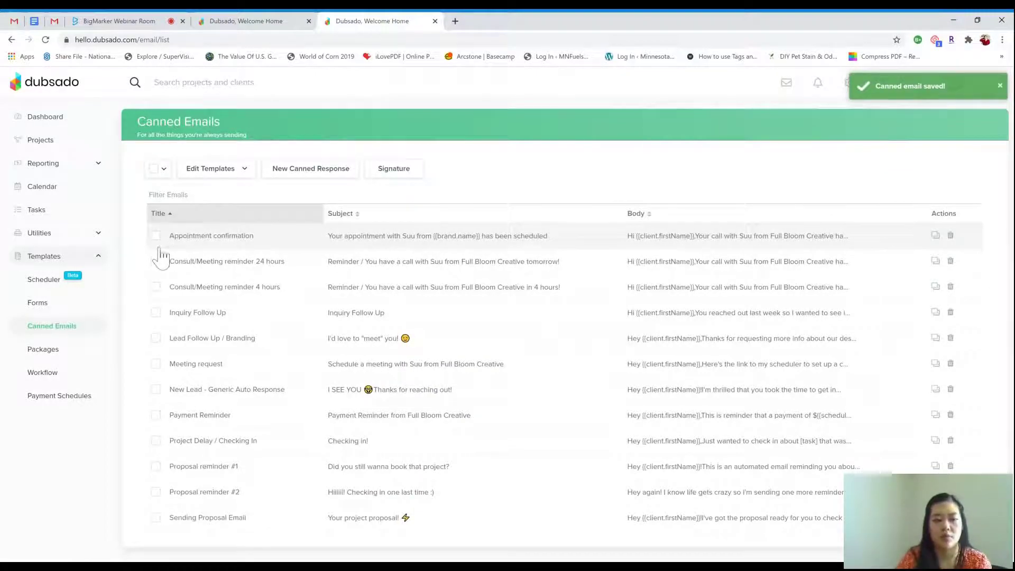
Switch the sidebar from Templates to Utilities and go to Time Tracker via the Forms list
{"action": "left_click", "coordinate": [98, 257]}
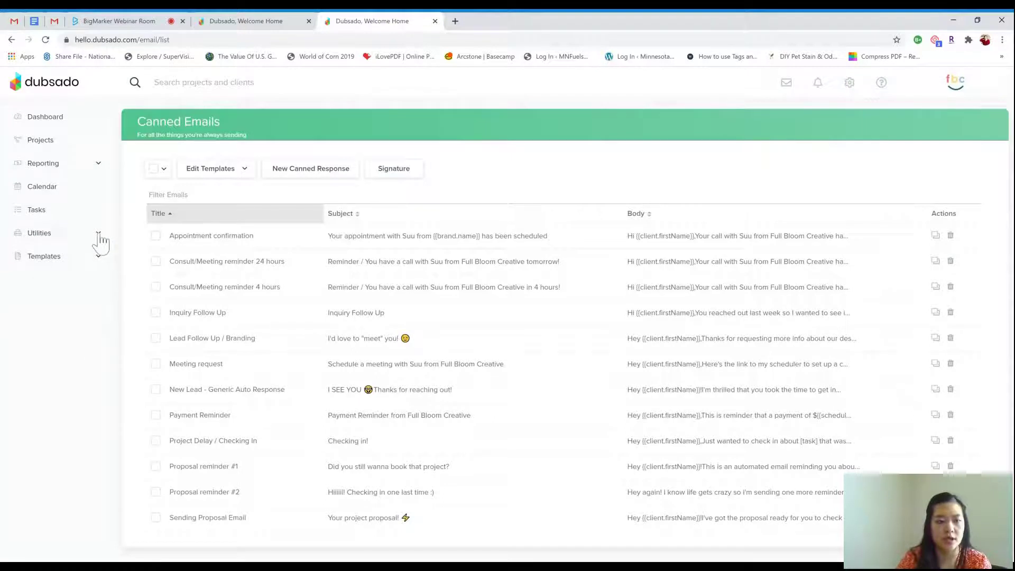
{"action": "left_click", "coordinate": [99, 234]}
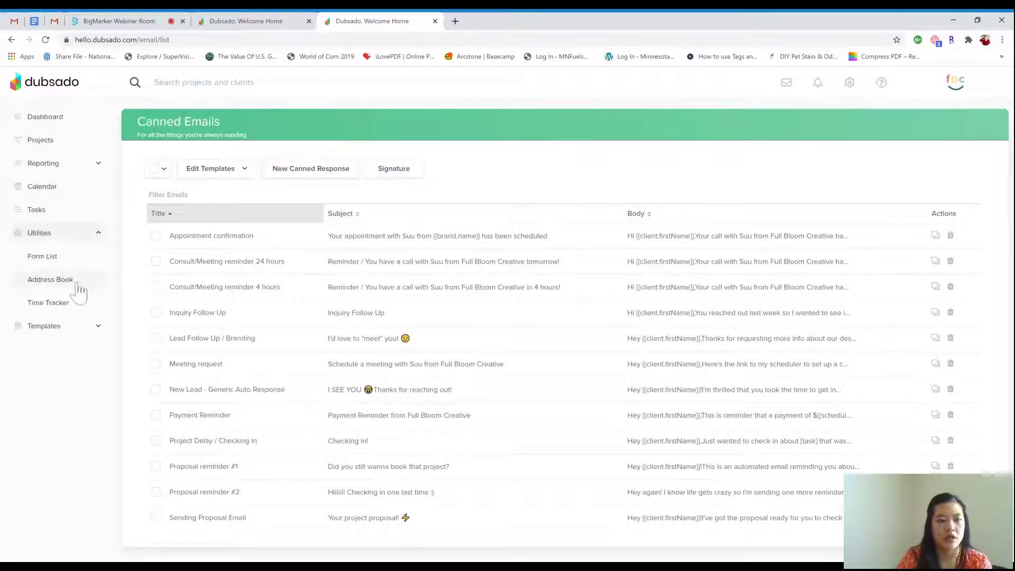
{"action": "left_click", "coordinate": [58, 258]}
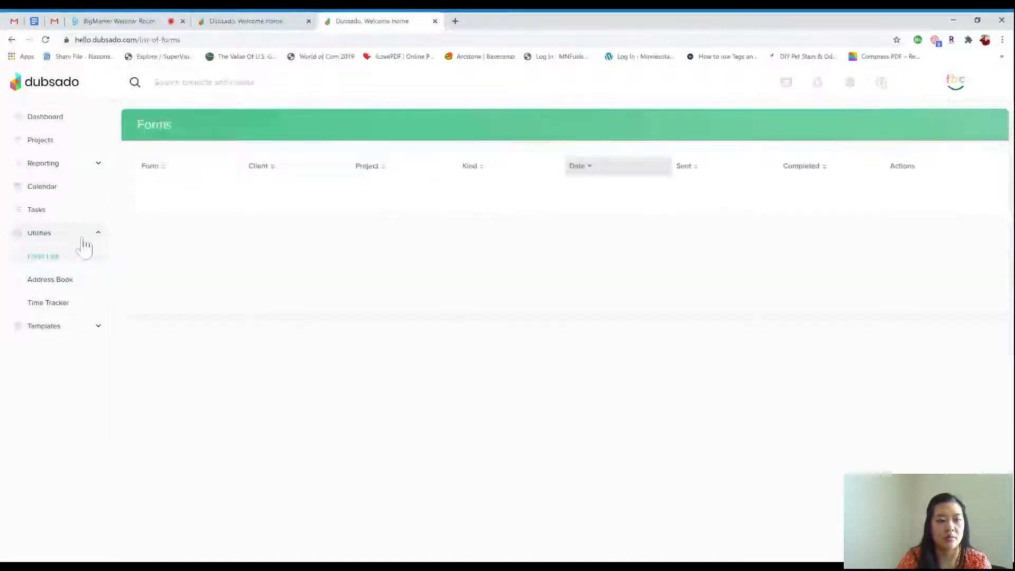
{"action": "left_click", "coordinate": [83, 237]}
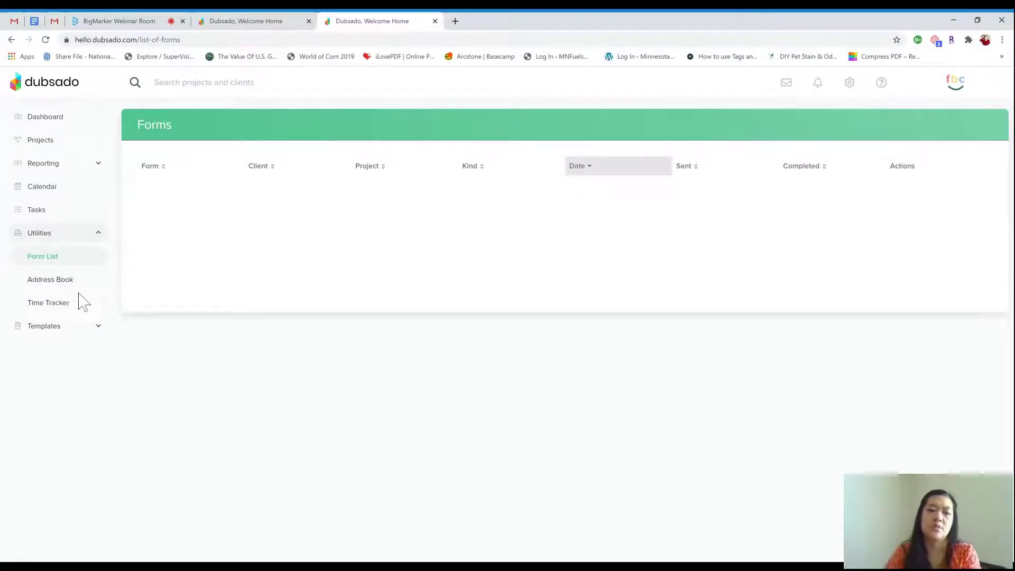
{"action": "left_click", "coordinate": [79, 306]}
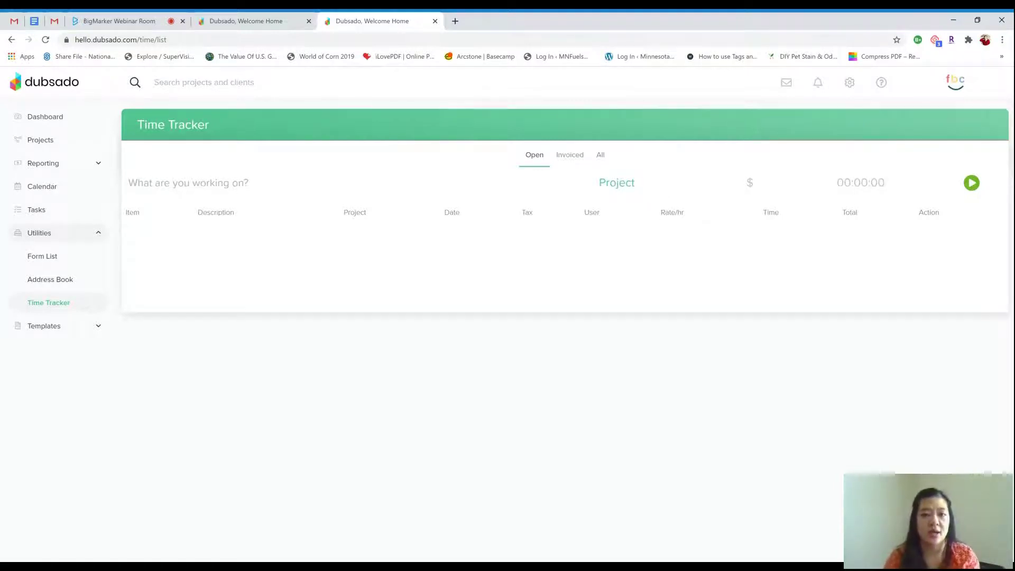
Enter DUBSADO WEBINAR as the timer description, checking but leaving project and rate unset
{"action": "left_click", "coordinate": [139, 183]}
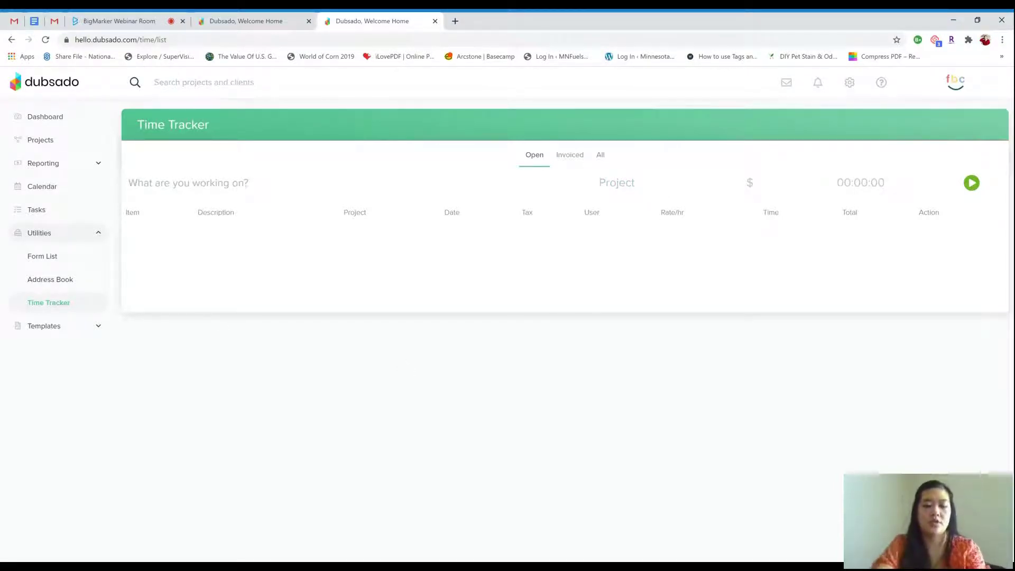
{"action": "type", "text": "DUBSADO"}
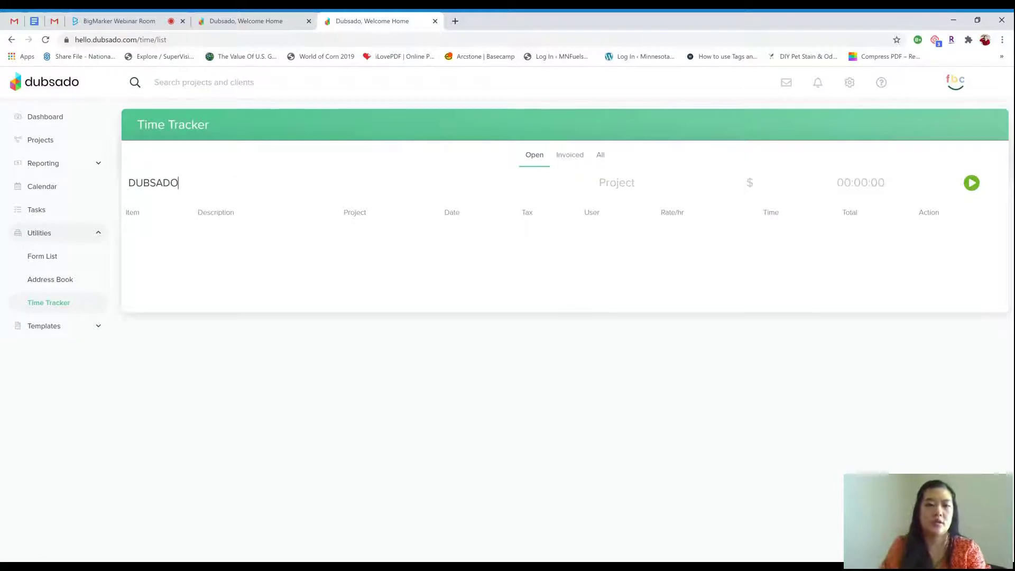
{"action": "type", "text": " WEBI"}
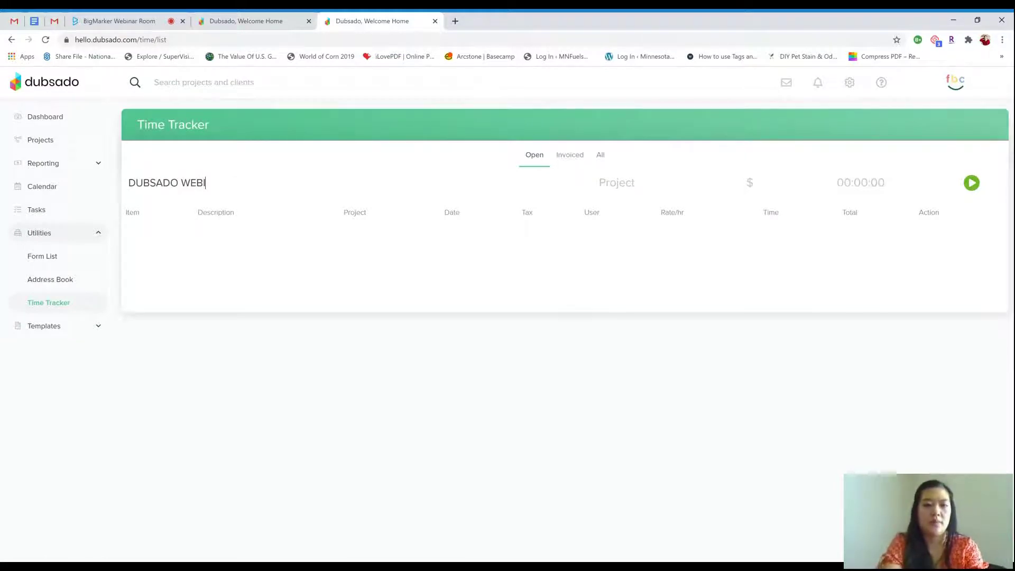
{"action": "type", "text": "NAR"}
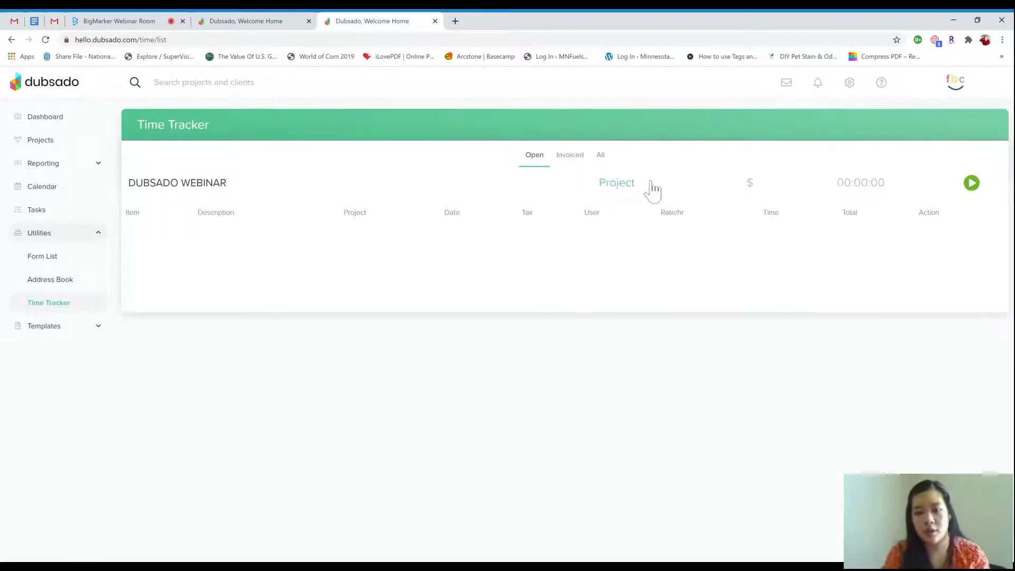
{"action": "left_click", "coordinate": [654, 188]}
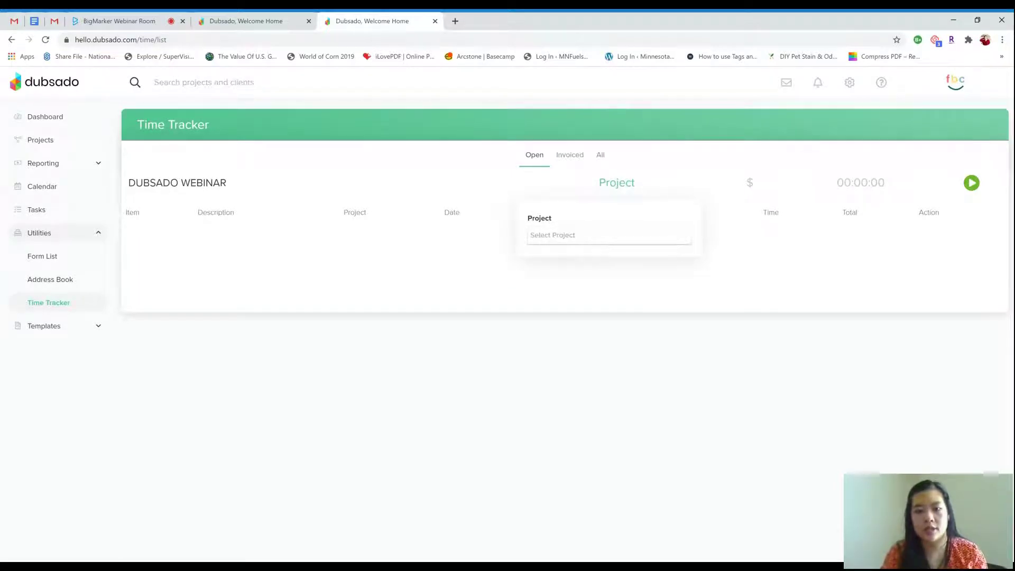
{"action": "left_click", "coordinate": [748, 257]}
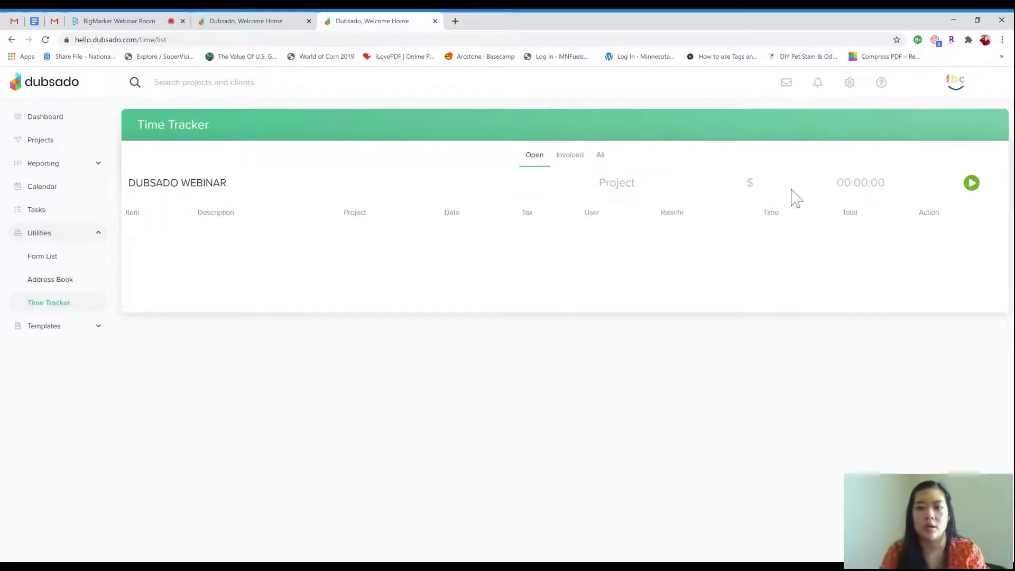
{"action": "left_click", "coordinate": [753, 186]}
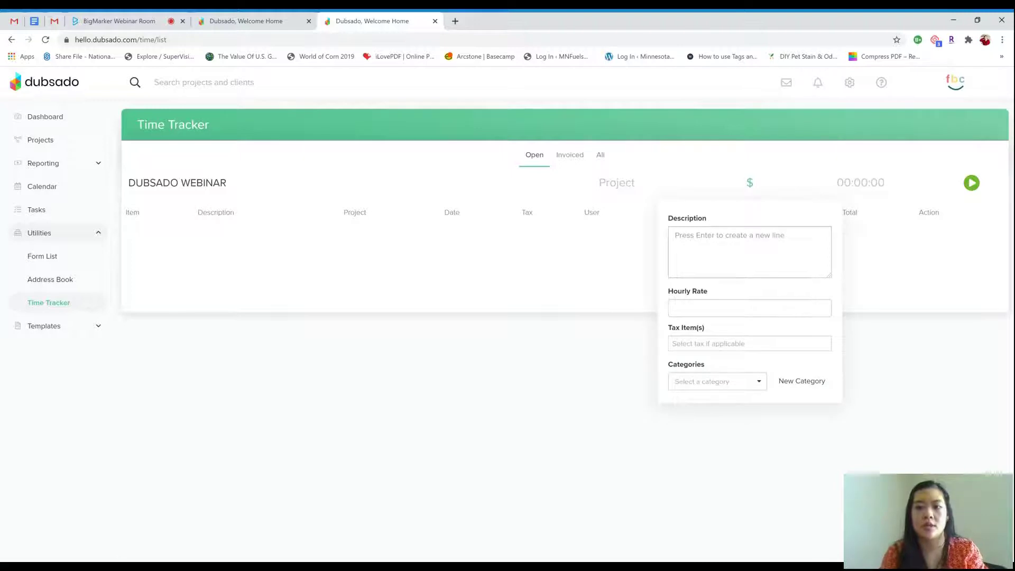
{"action": "triple_click", "coordinate": [672, 306]}
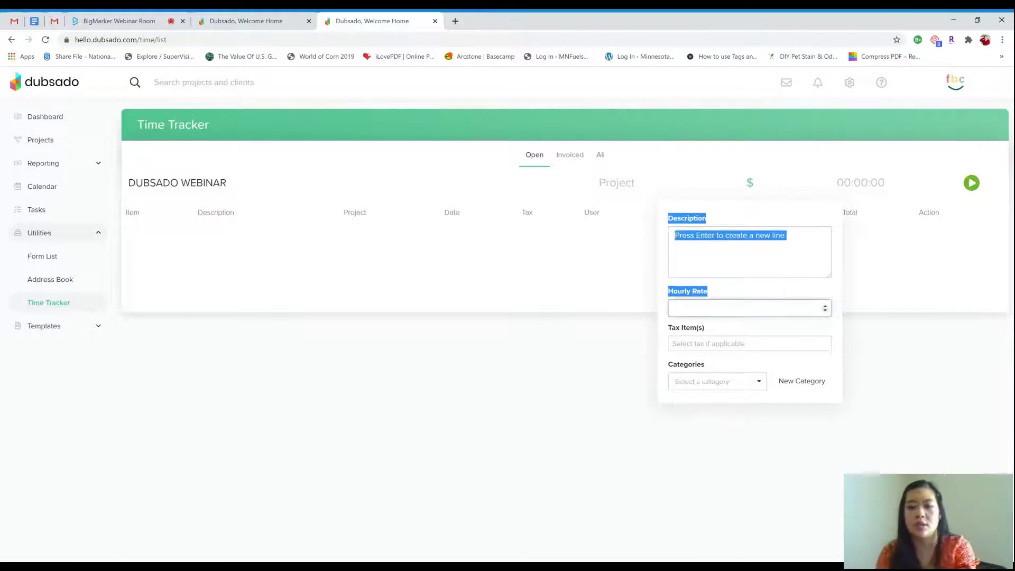
{"action": "left_click_drag", "start_coordinate": [672, 306], "coordinate": [823, 306]}
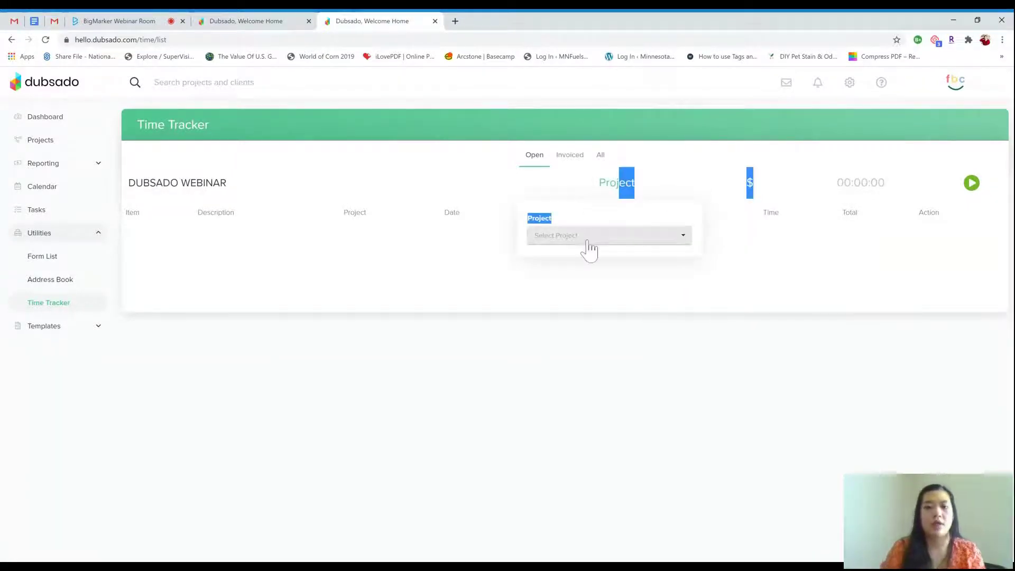
{"action": "left_click", "coordinate": [53, 140], "text": "shift"}
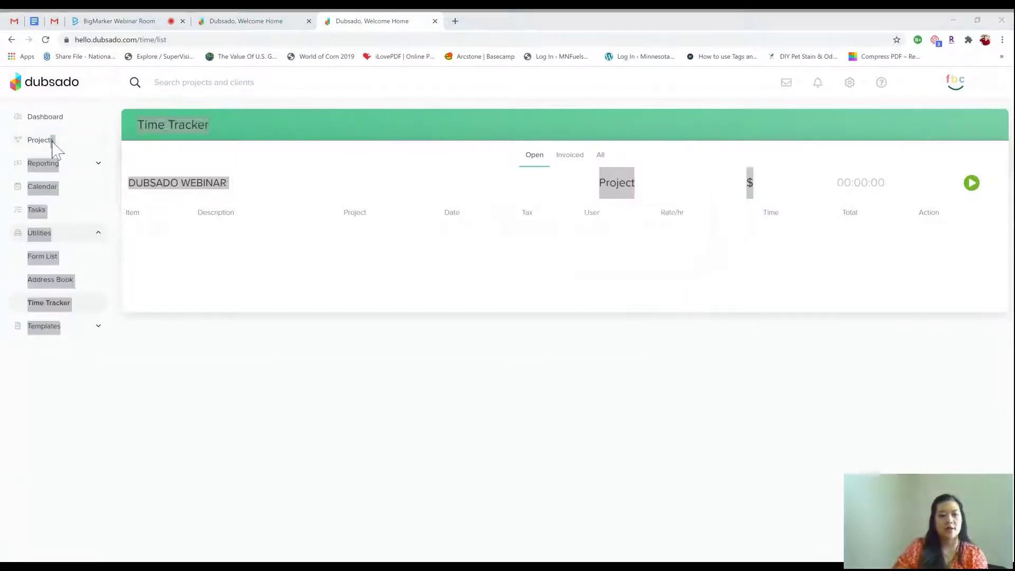
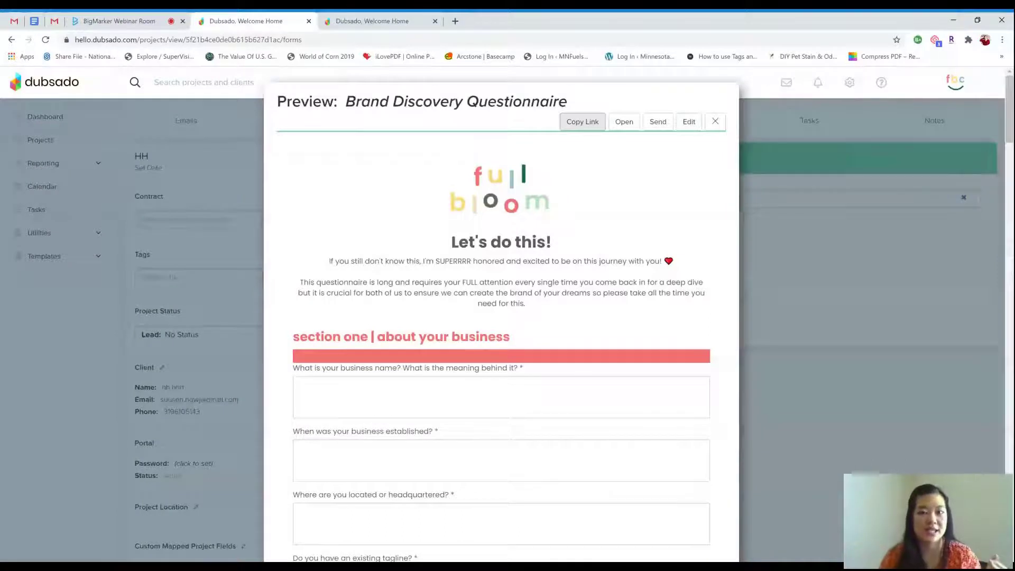
Copy the Brand Discovery Questionnaire's shareable link and open the questionnaire in the Edit Form page
{"action": "left_click", "coordinate": [586, 127]}
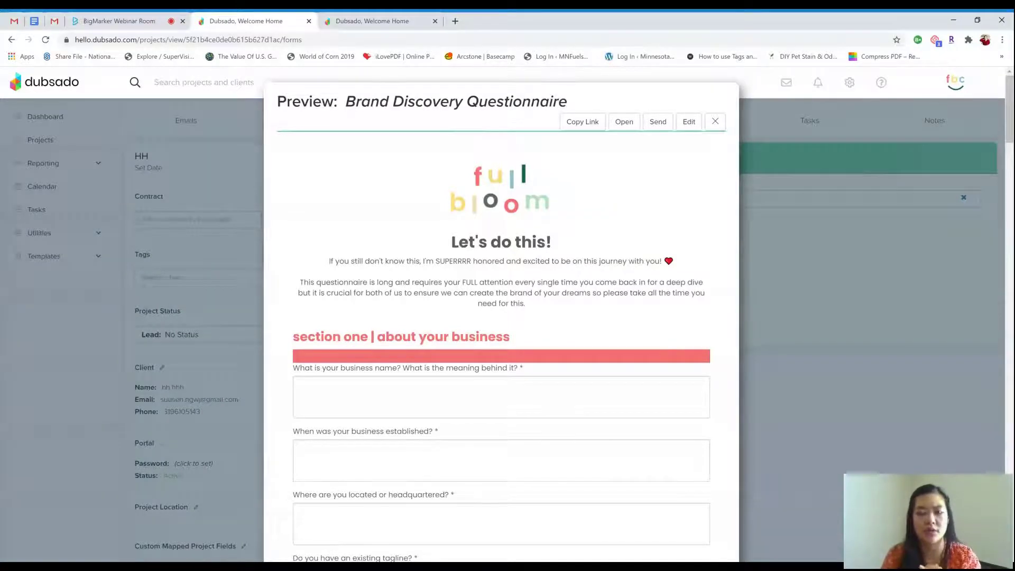
{"action": "left_click", "coordinate": [597, 130]}
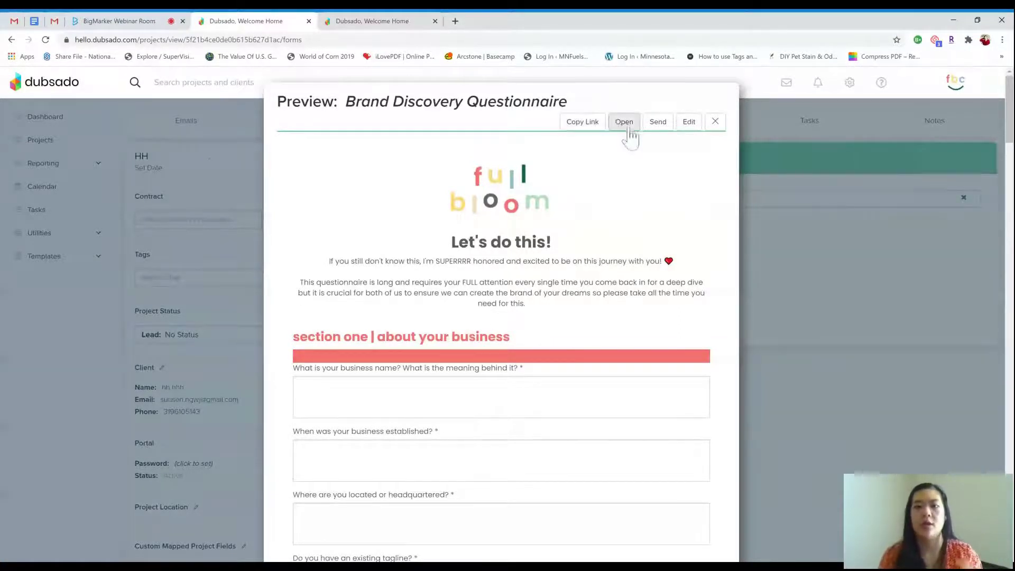
{"action": "left_click", "coordinate": [689, 122]}
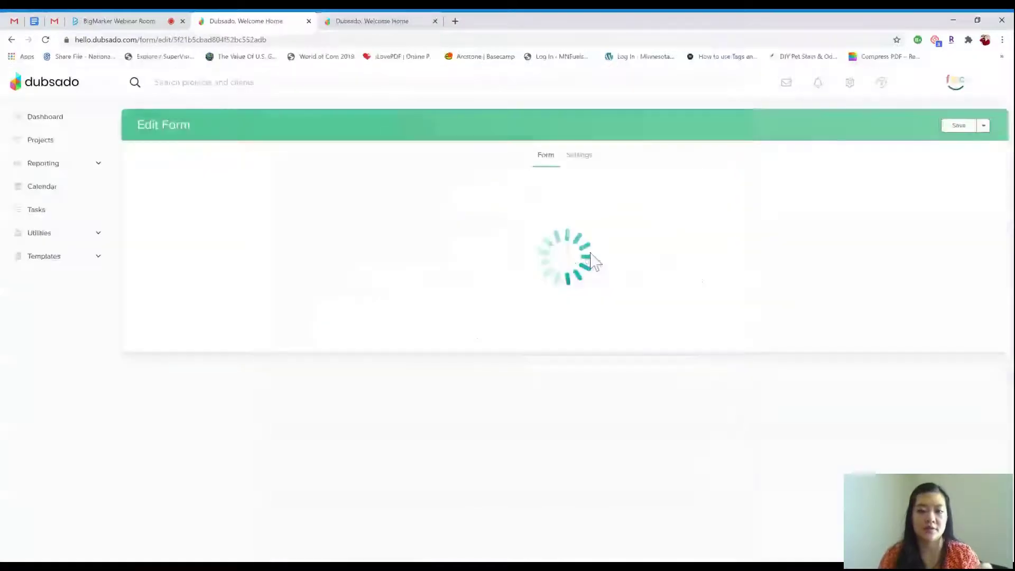
Return to the BigMarker webinar room and scroll through the attendees' public chat questions
{"action": "left_click", "coordinate": [120, 21]}
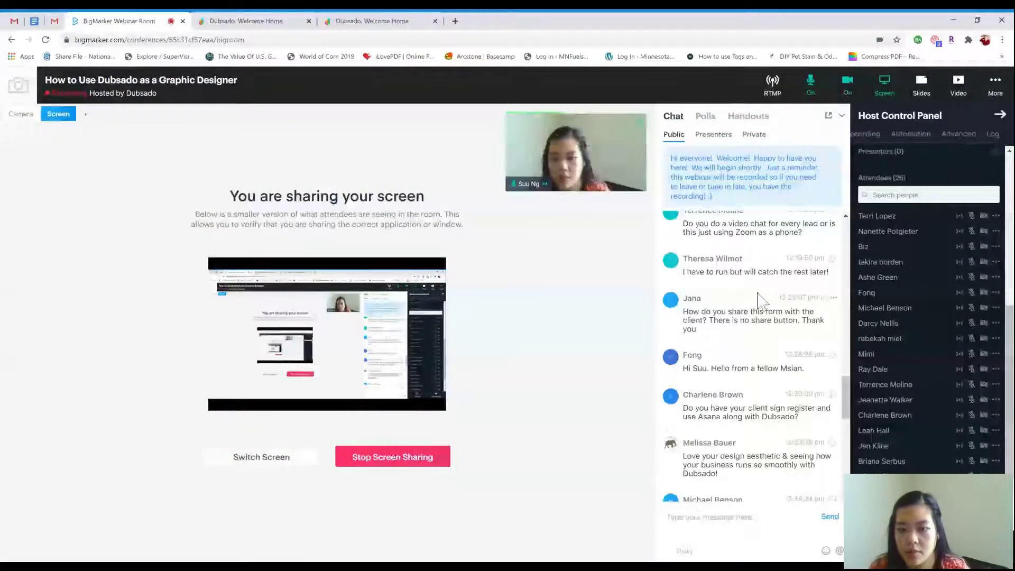
{"action": "scroll", "coordinate": [765, 297], "scroll_direction": "down", "scroll_amount": 2}
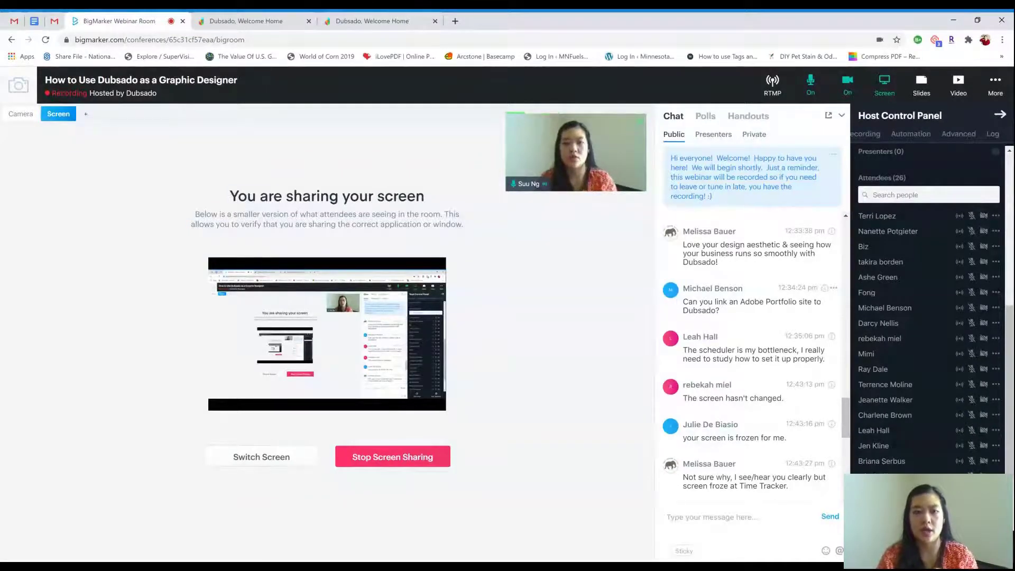
Leave the form editor unsaved for Templates > Forms, then cancel the Upload PDF dialog
{"action": "left_click", "coordinate": [259, 19]}
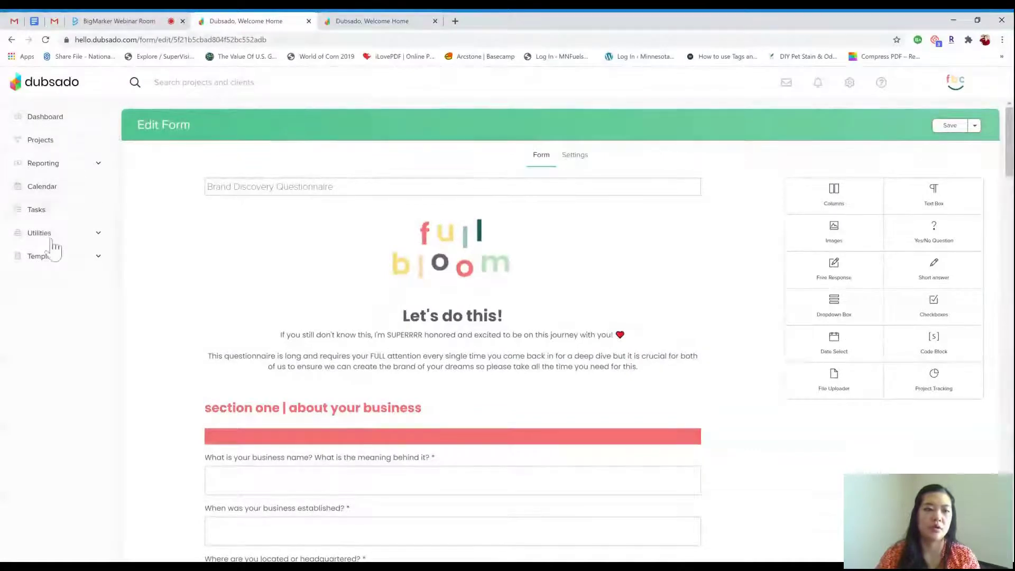
{"action": "left_click", "coordinate": [57, 258]}
{"action": "left_click", "coordinate": [61, 305]}
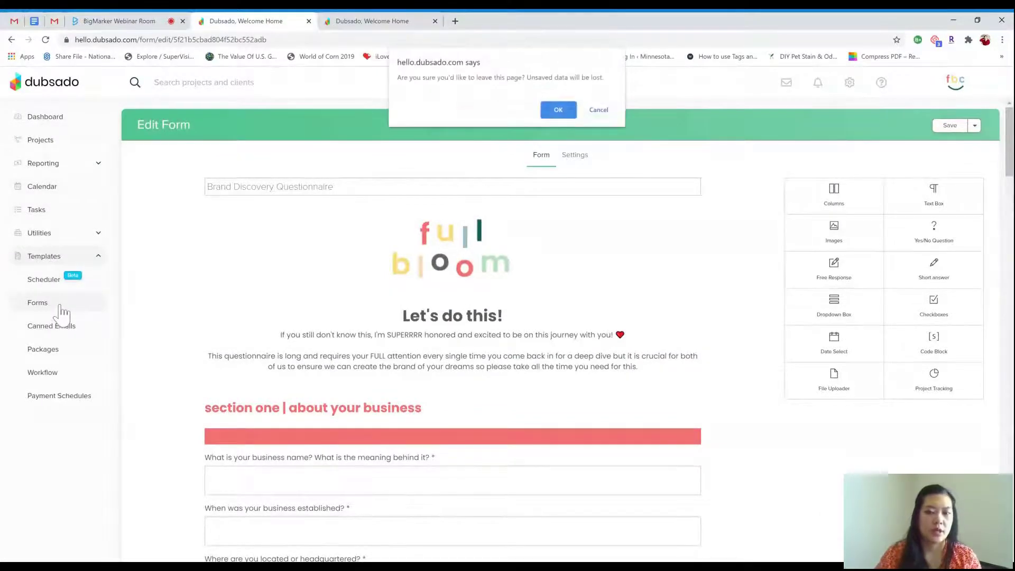
{"action": "left_click", "coordinate": [560, 109]}
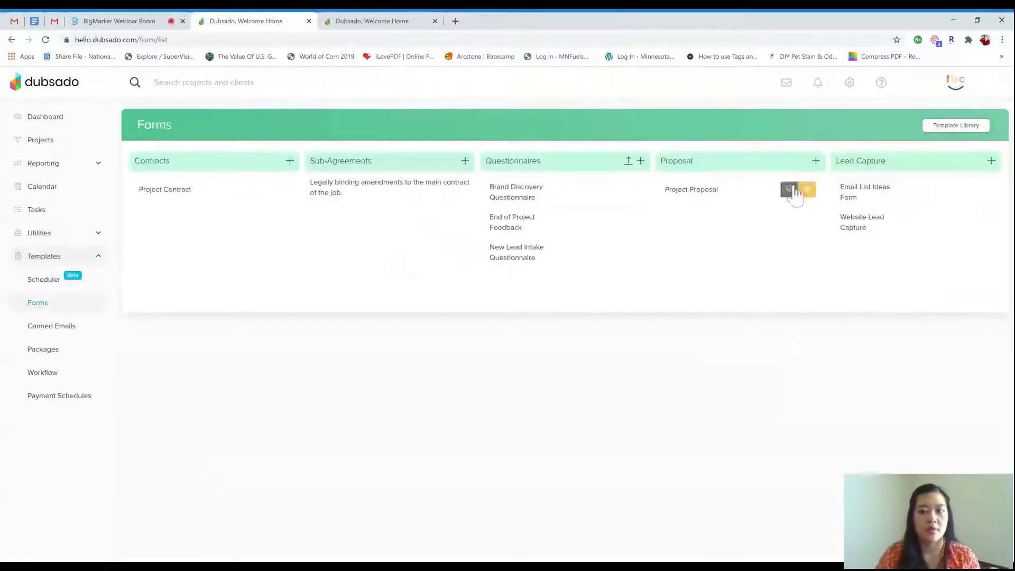
{"action": "left_click", "coordinate": [629, 161]}
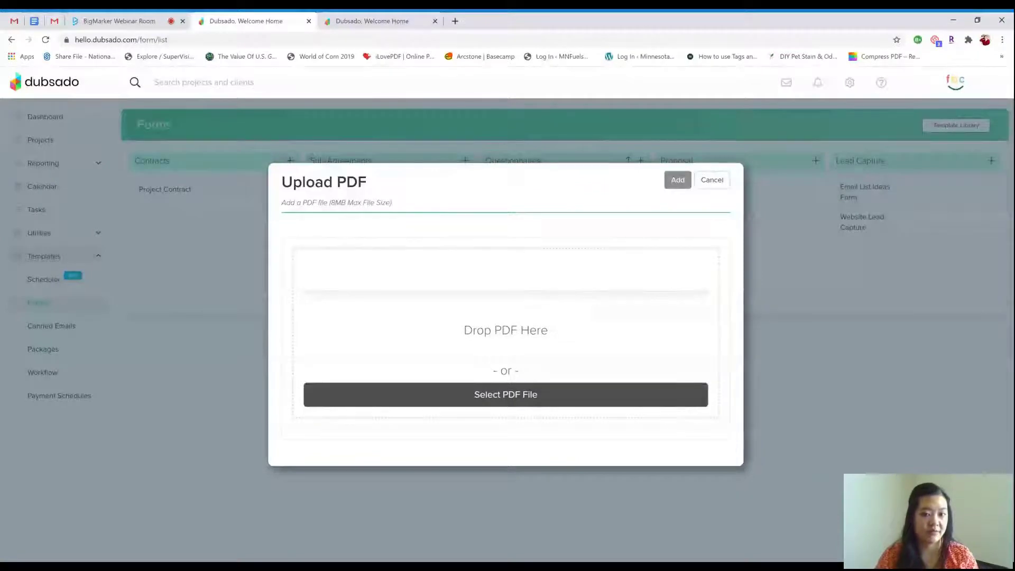
{"action": "left_click", "coordinate": [712, 180]}
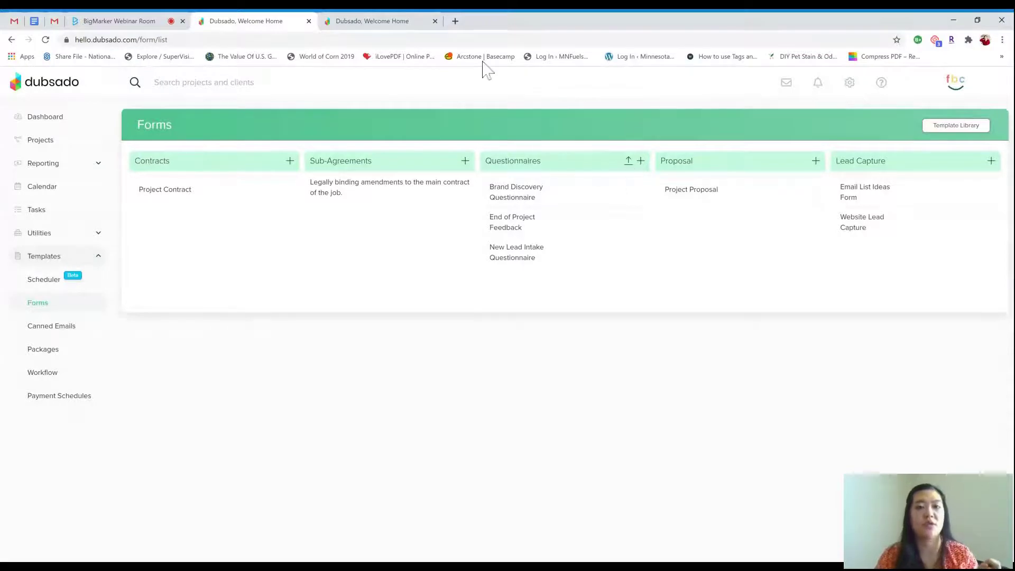
Scroll the BigMarker chat to read new questions about the Client Portal and Dubsado sites
{"action": "left_click", "coordinate": [116, 21]}
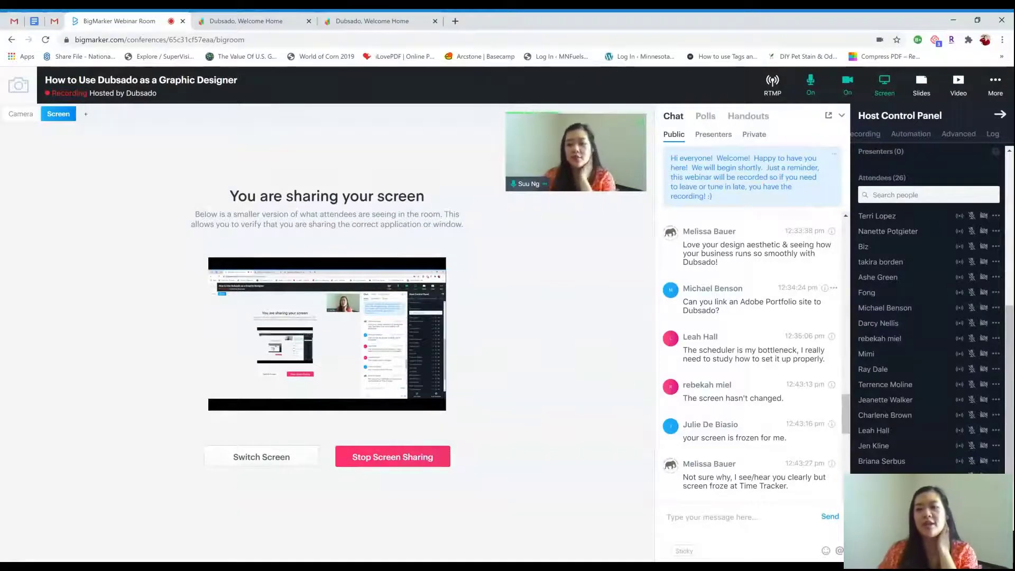
{"action": "scroll", "coordinate": [809, 317], "scroll_direction": "down", "scroll_amount": 1}
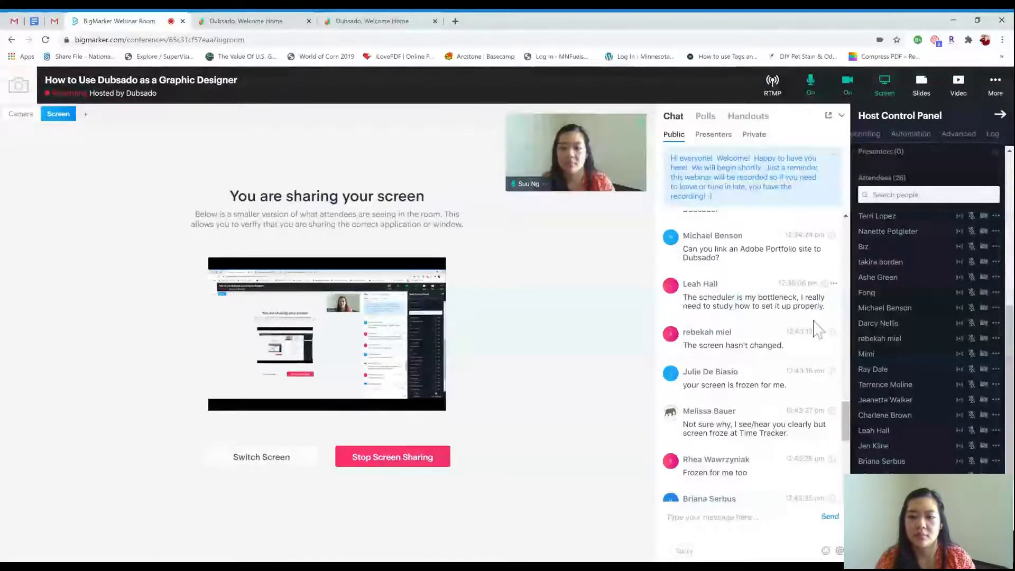
{"action": "scroll", "coordinate": [820, 344], "scroll_direction": "down", "scroll_amount": 2}
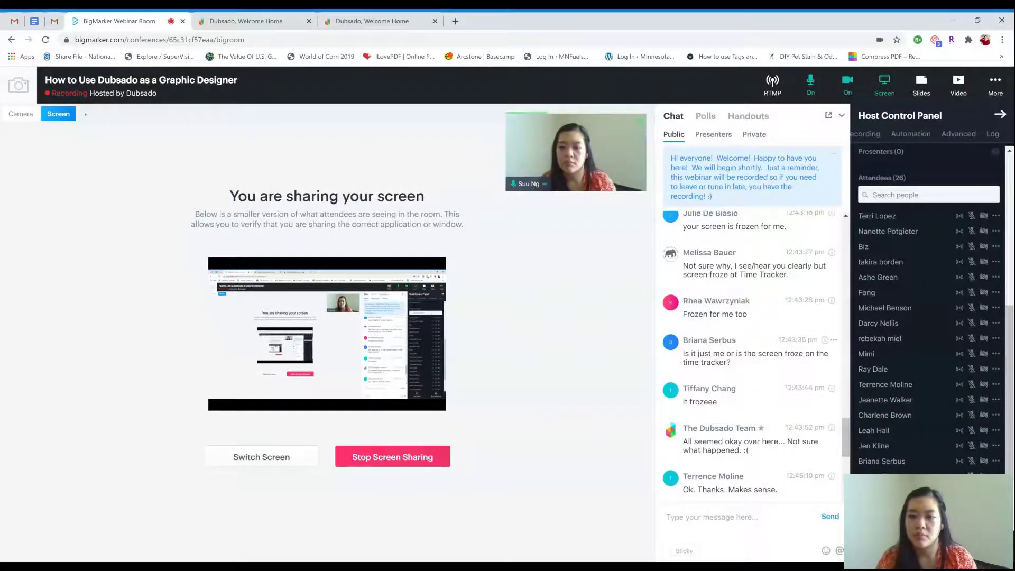
{"action": "scroll", "coordinate": [823, 347], "scroll_direction": "down", "scroll_amount": 5}
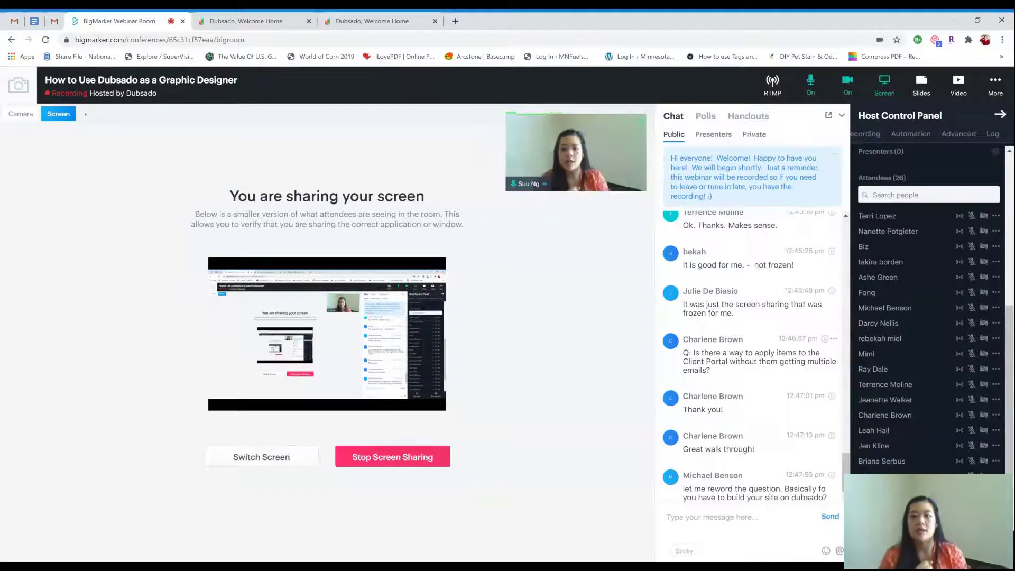
Open the HH project from the Projects > Leads list in Dubsado
{"action": "left_click", "coordinate": [279, 23]}
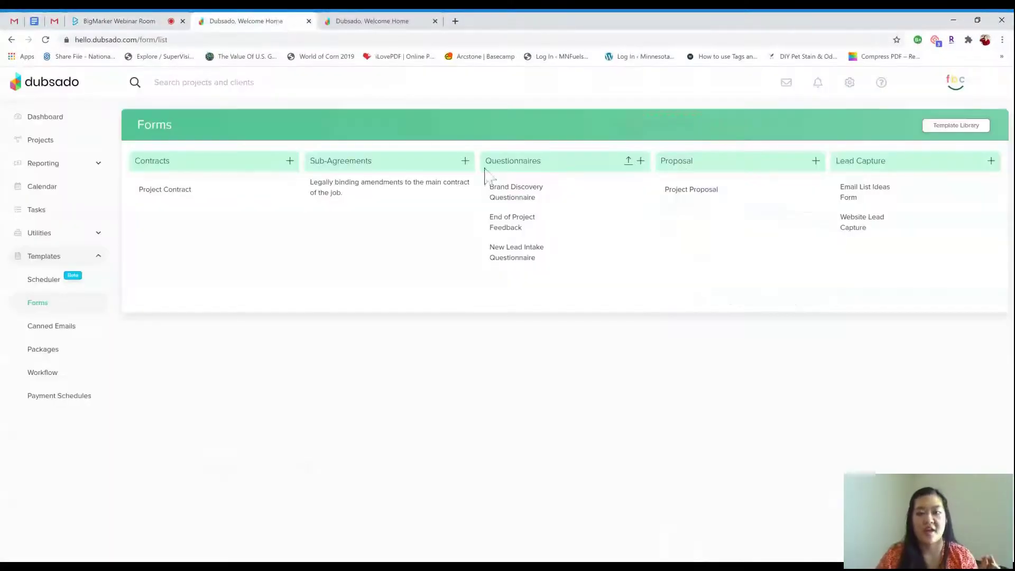
{"action": "left_click", "coordinate": [81, 144]}
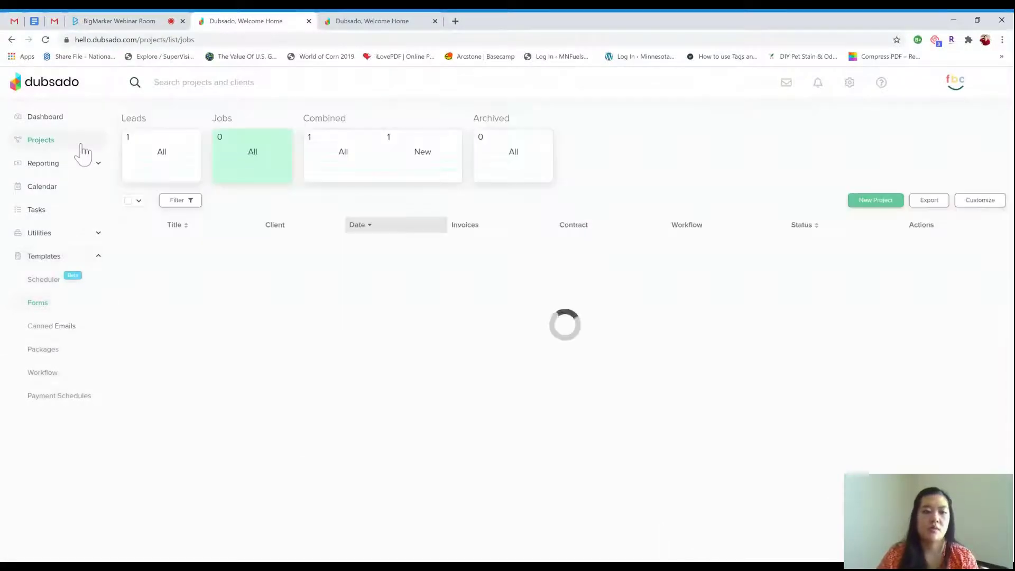
{"action": "left_click", "coordinate": [176, 172]}
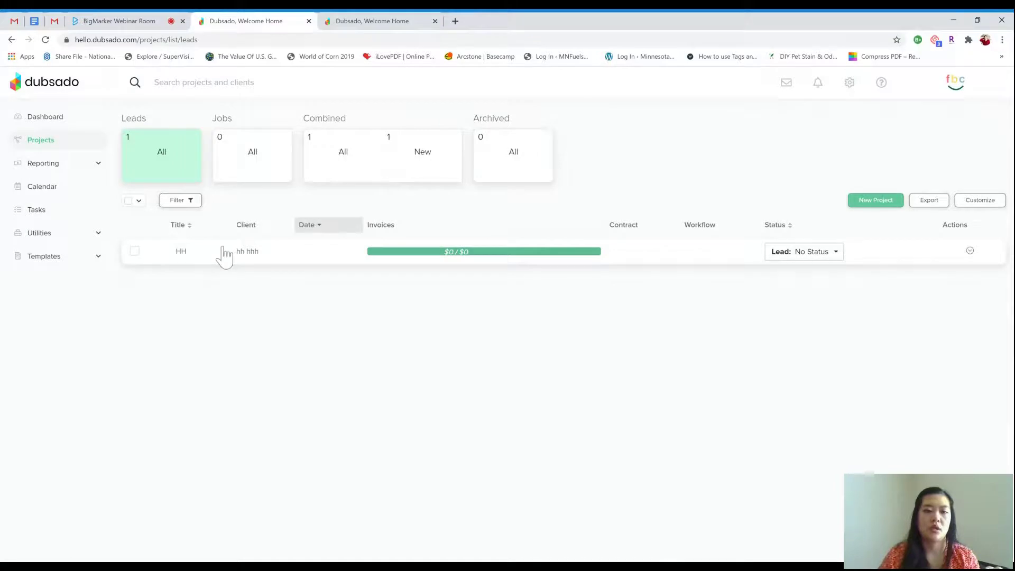
{"action": "left_click", "coordinate": [224, 253]}
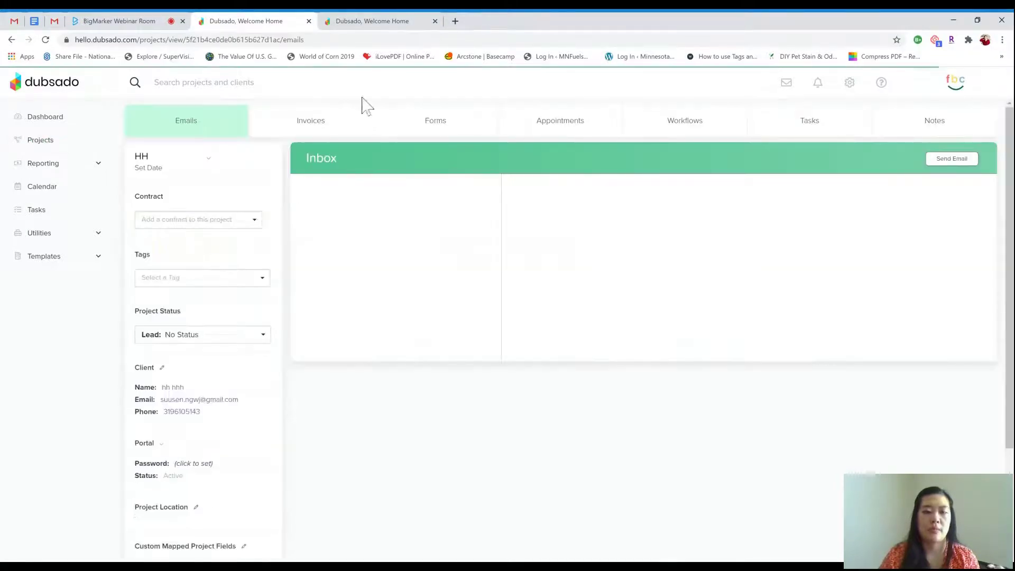
Add the End of Project Feedback form on the HH project's Forms tab and close its preview
{"action": "left_click", "coordinate": [414, 131]}
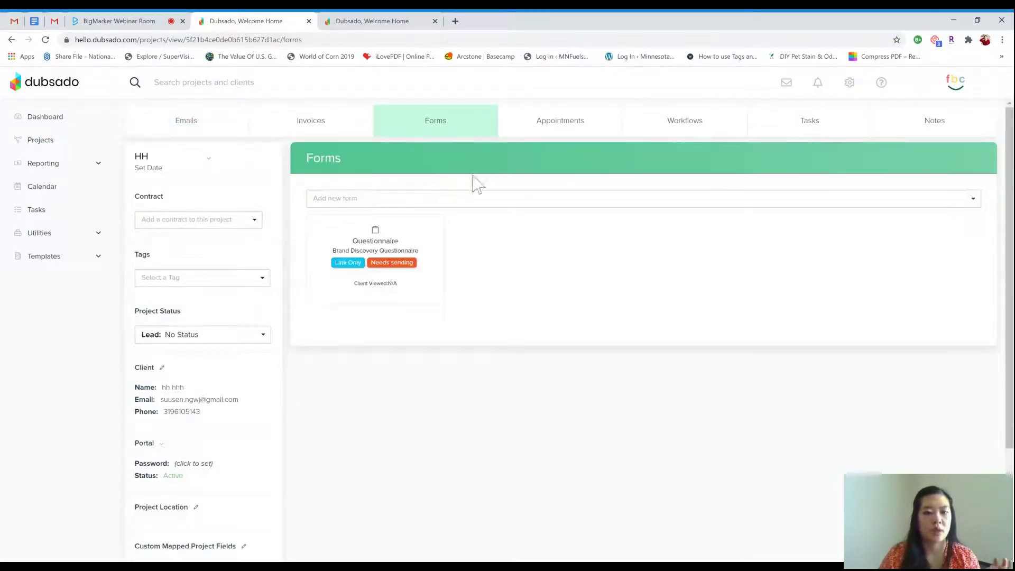
{"action": "left_click", "coordinate": [456, 200]}
{"action": "left_click", "coordinate": [437, 244]}
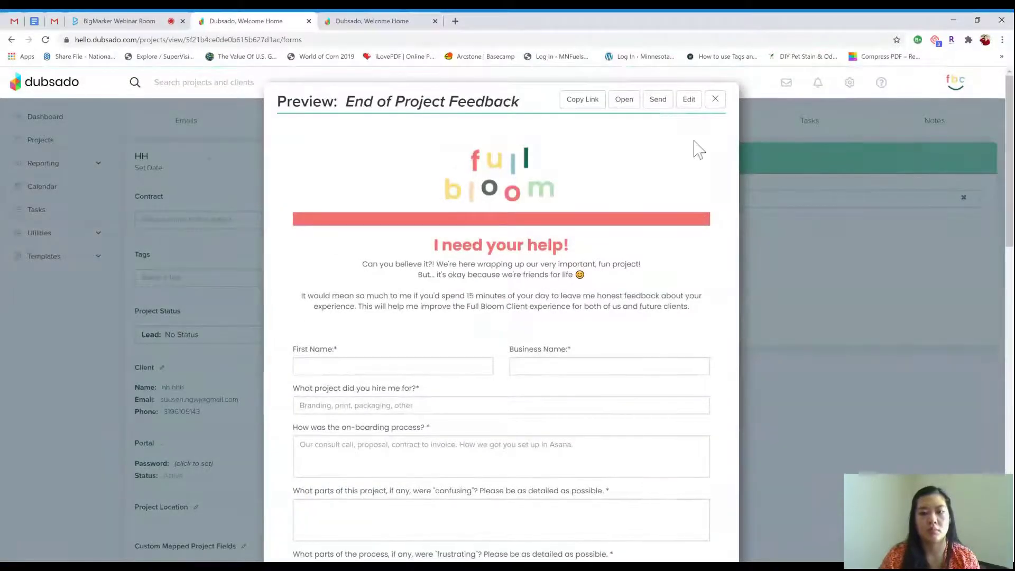
{"action": "left_click", "coordinate": [716, 99]}
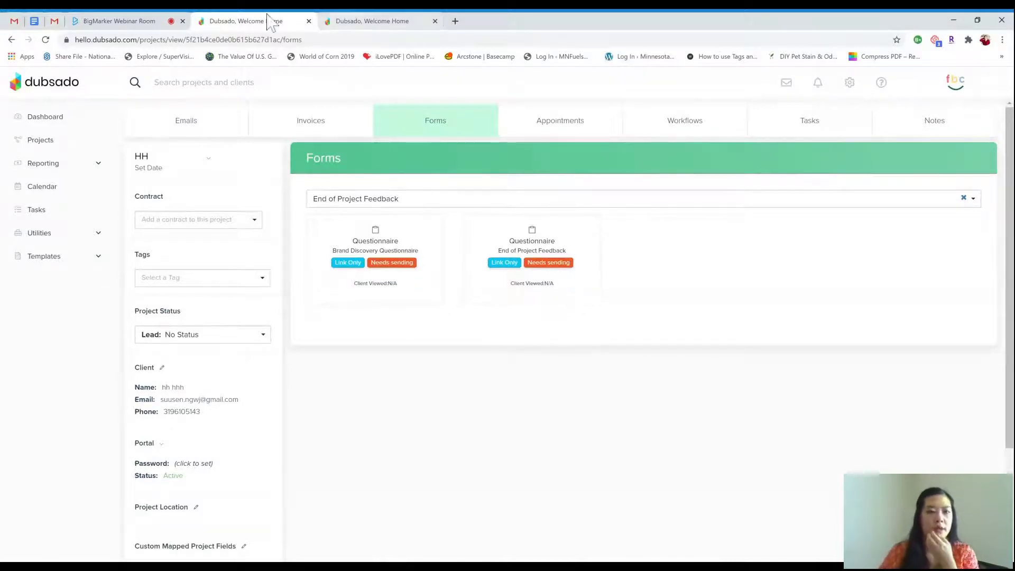
Follow the BigMarker chat and scroll through the Host Control Panel attendee list
{"action": "left_click", "coordinate": [121, 21]}
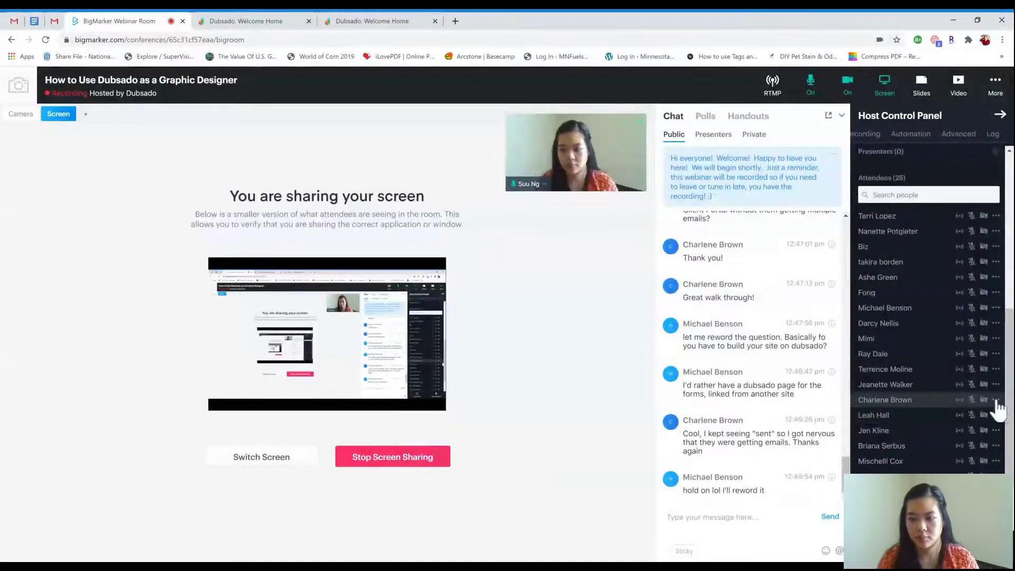
{"action": "scroll", "coordinate": [992, 388], "scroll_direction": "up", "scroll_amount": 1}
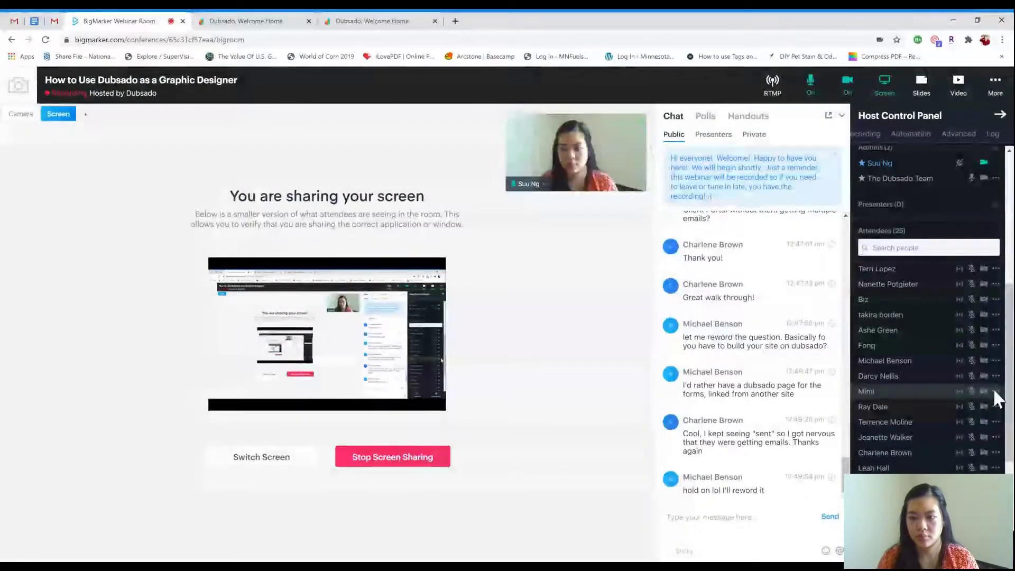
{"action": "scroll", "coordinate": [994, 392], "scroll_direction": "down", "scroll_amount": 3}
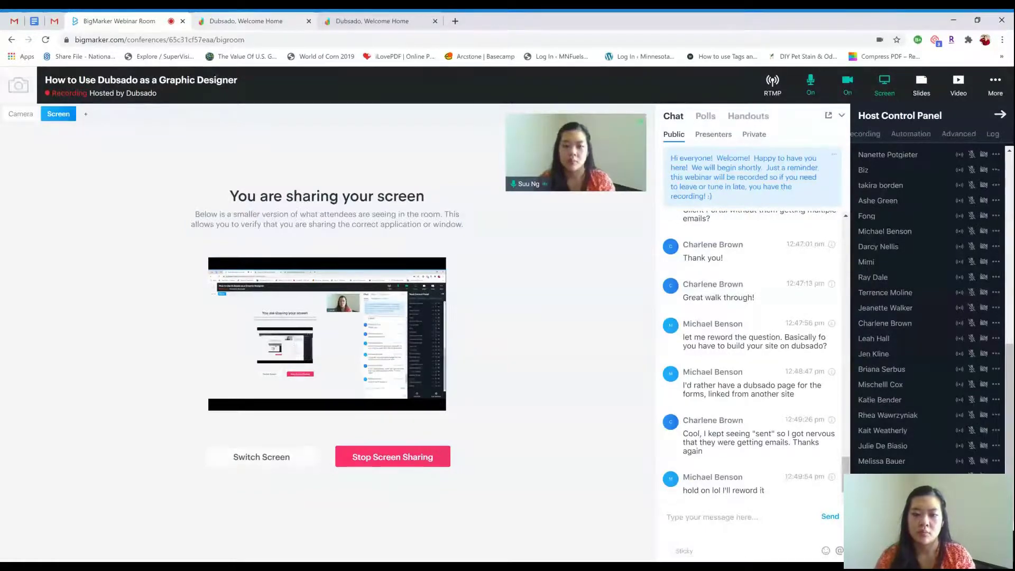
Create an orange 'Instagram' referral source and set it as the HH project's source
{"action": "key", "text": "ctrl+Tab"}
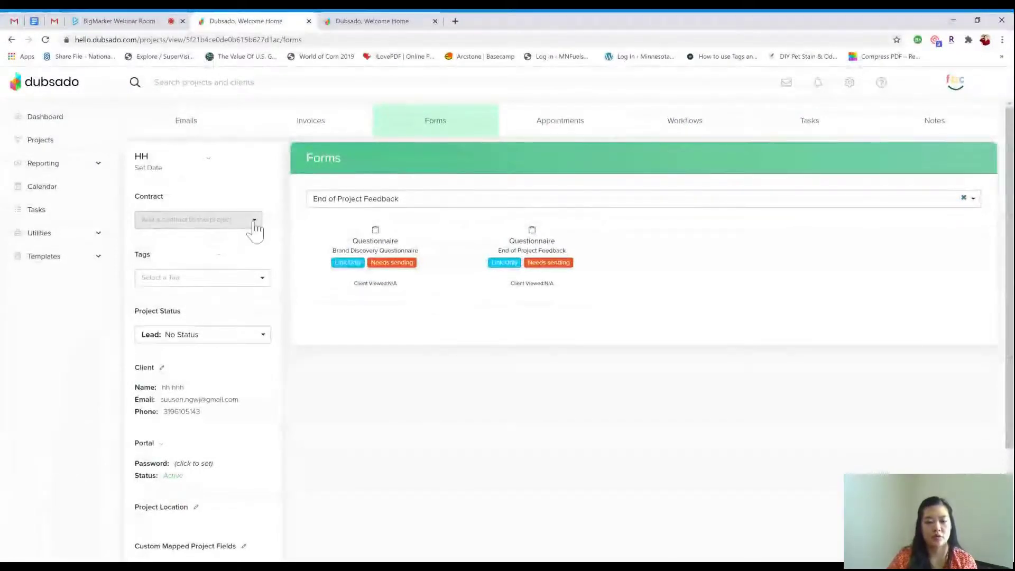
{"action": "scroll", "coordinate": [283, 272], "scroll_direction": "down", "scroll_amount": 1}
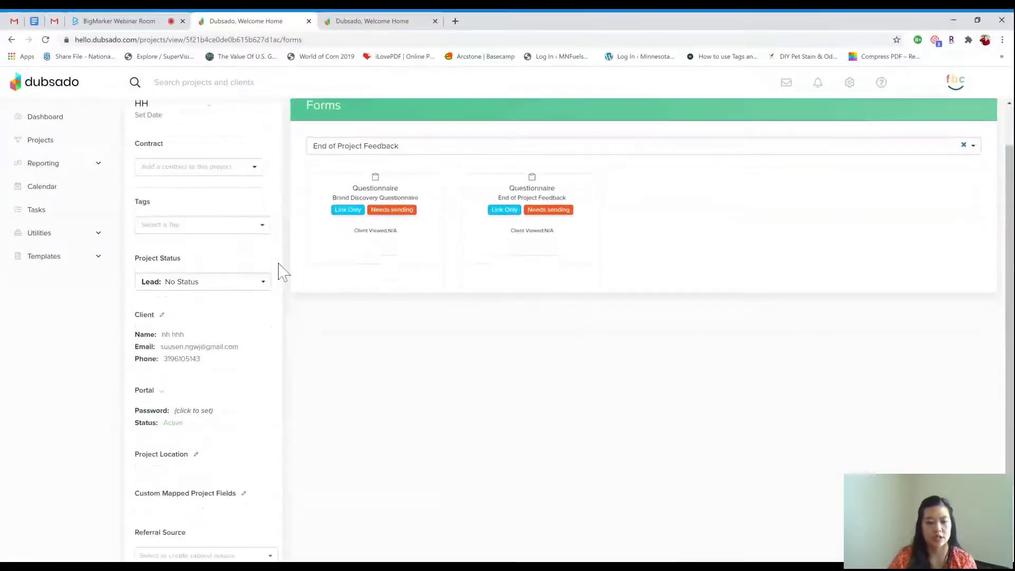
{"action": "scroll", "coordinate": [291, 238], "scroll_direction": "down", "scroll_amount": 2}
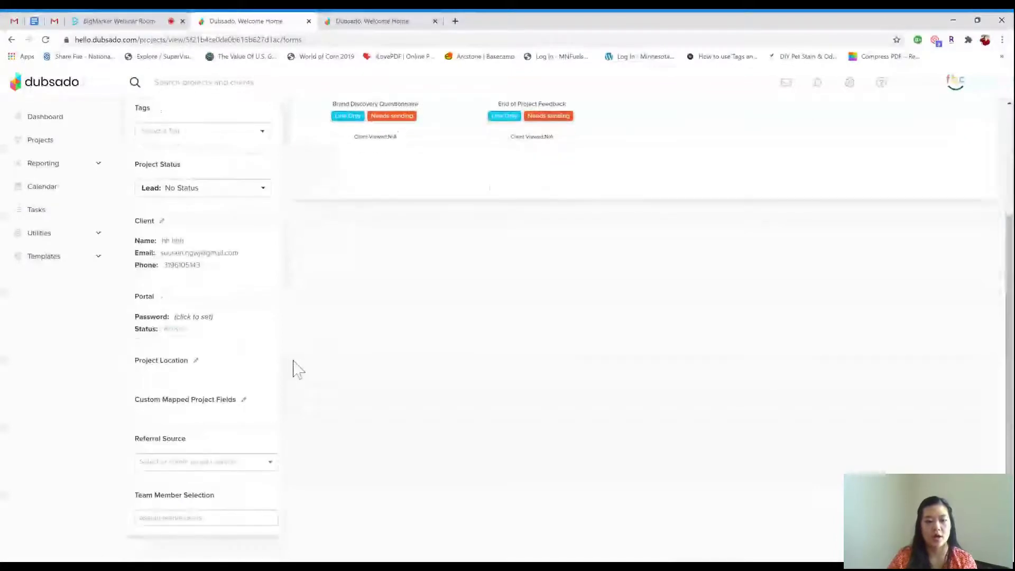
{"action": "left_click", "coordinate": [258, 464]}
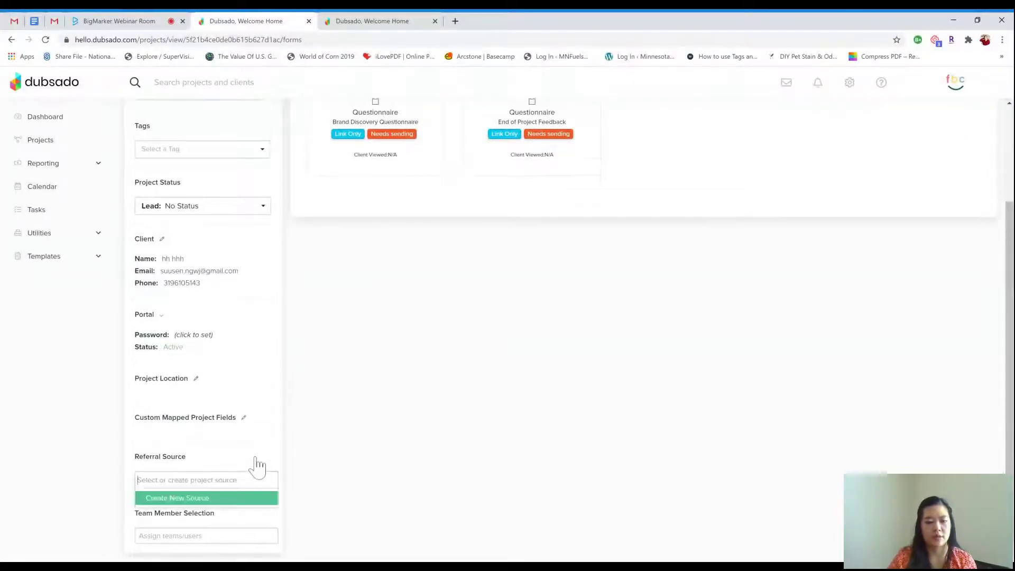
{"action": "left_click", "coordinate": [225, 497]}
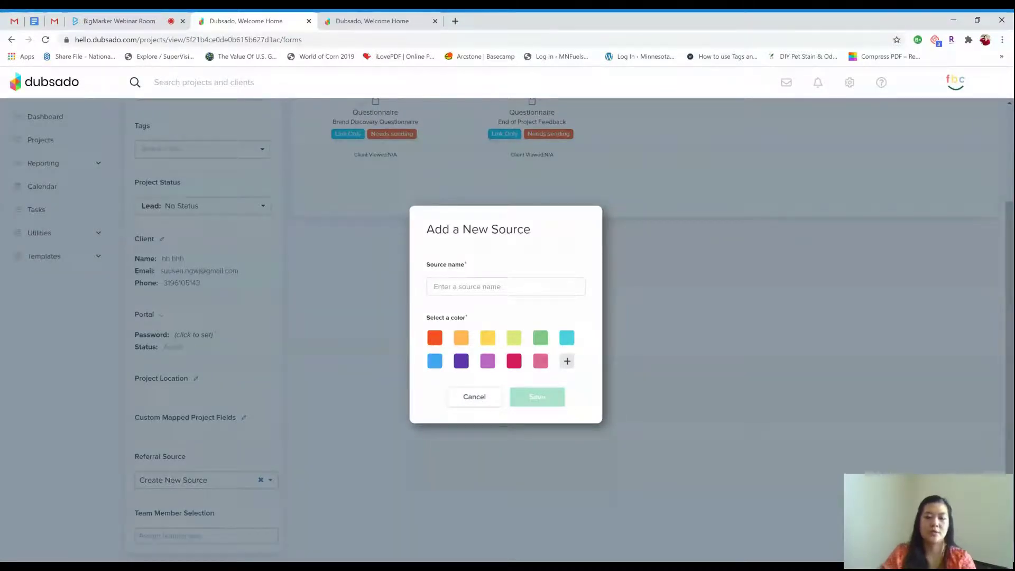
{"action": "type", "text": "Instagram"}
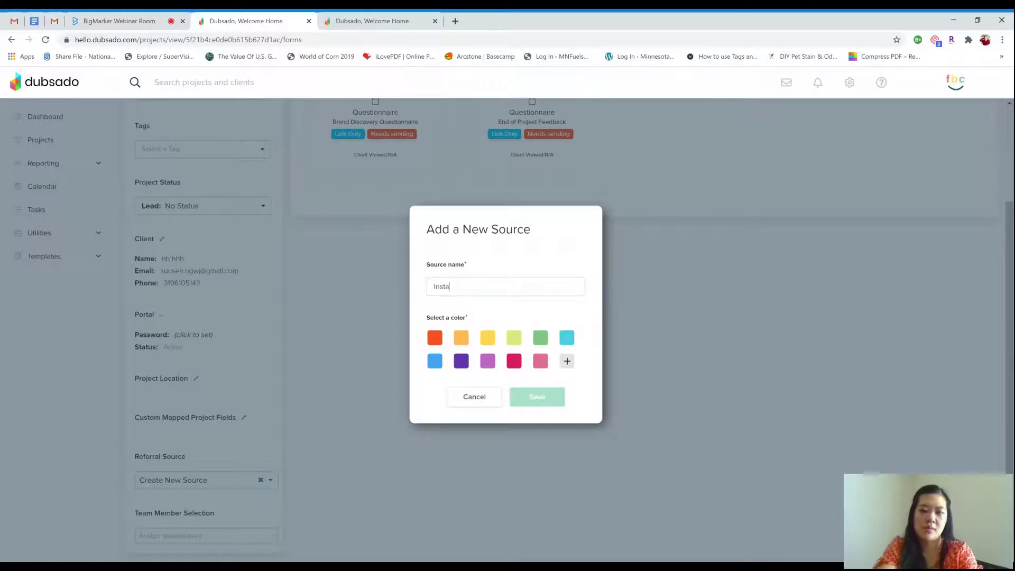
{"action": "left_click", "coordinate": [434, 340]}
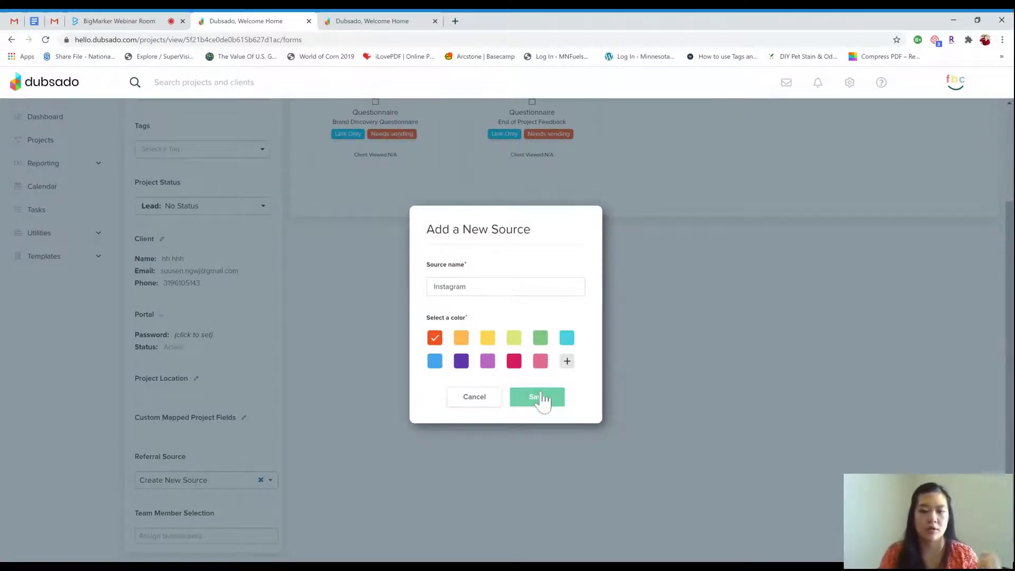
{"action": "left_click", "coordinate": [537, 398]}
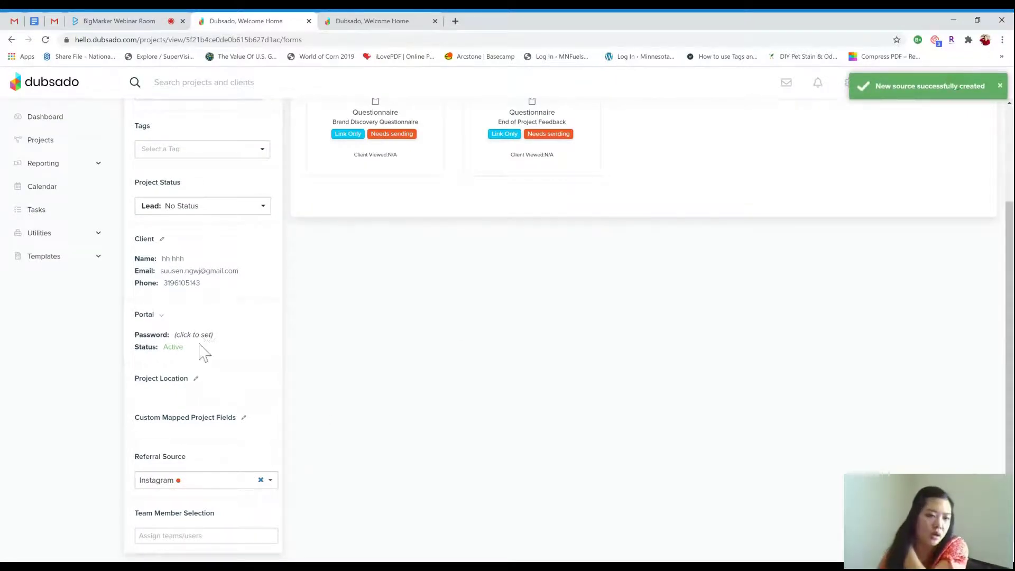
Create a new 'Branding' tag and add it to the HH project
{"action": "scroll", "coordinate": [252, 188], "scroll_direction": "up", "scroll_amount": 3}
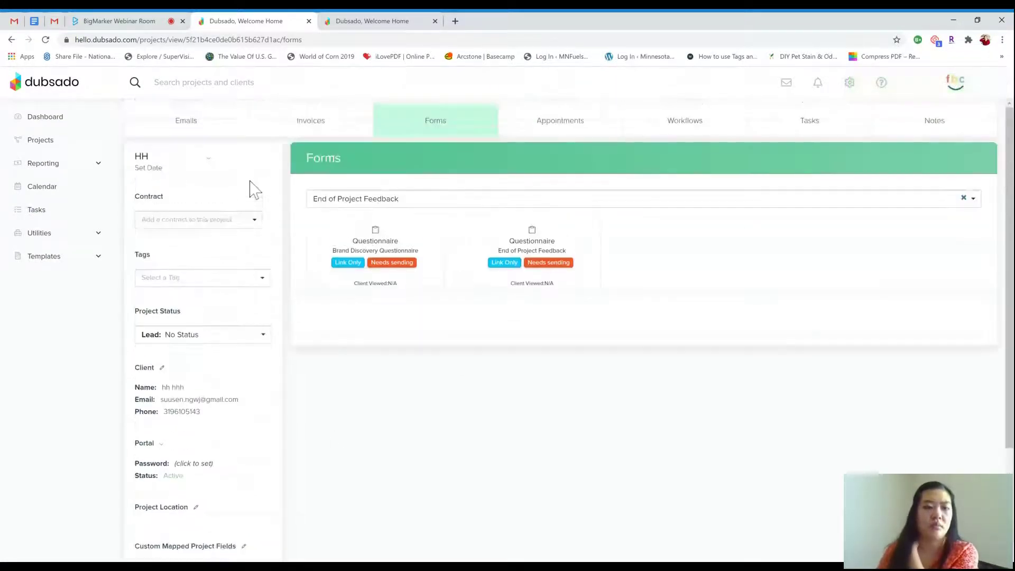
{"action": "left_click", "coordinate": [230, 280]}
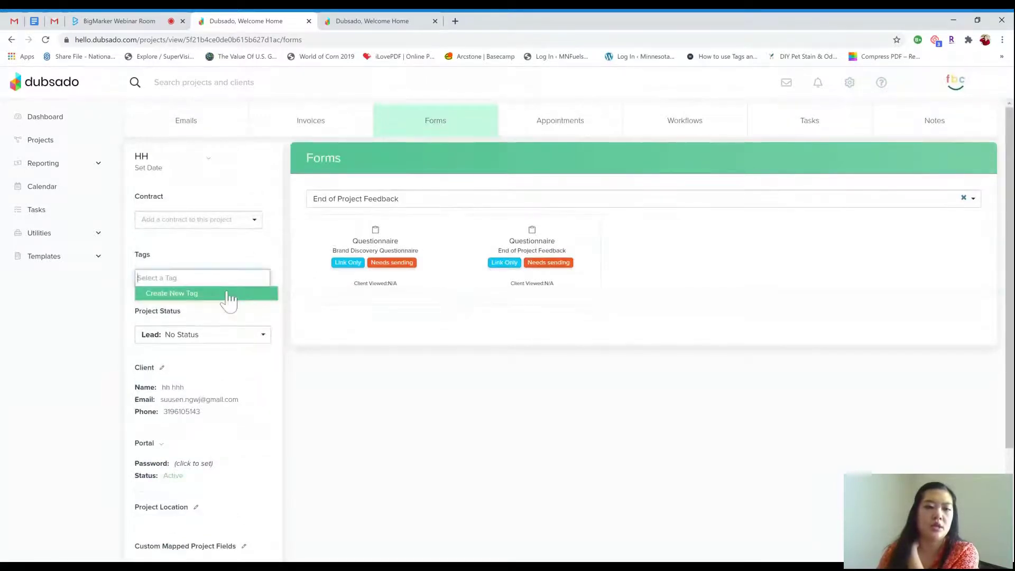
{"action": "left_click", "coordinate": [227, 294]}
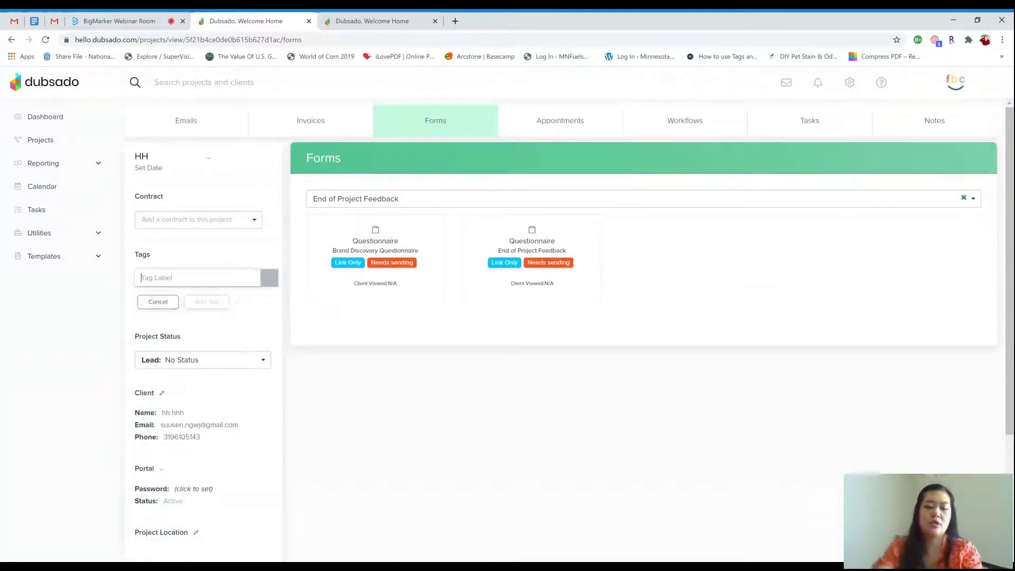
{"action": "type", "text": "Branding"}
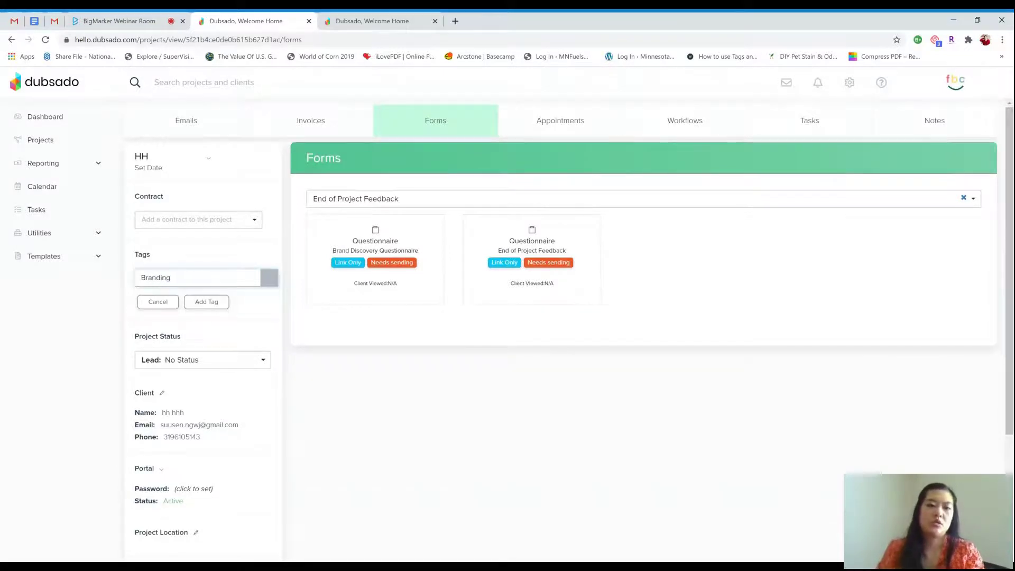
{"action": "left_click", "coordinate": [212, 304]}
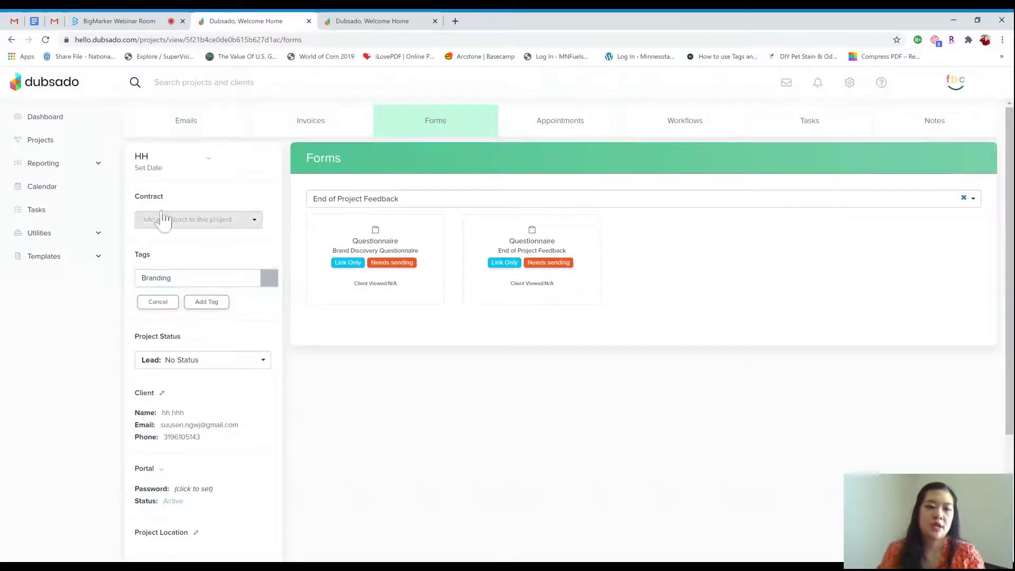
Show all leads in the Projects list via the Dashboard
{"action": "left_click", "coordinate": [72, 124]}
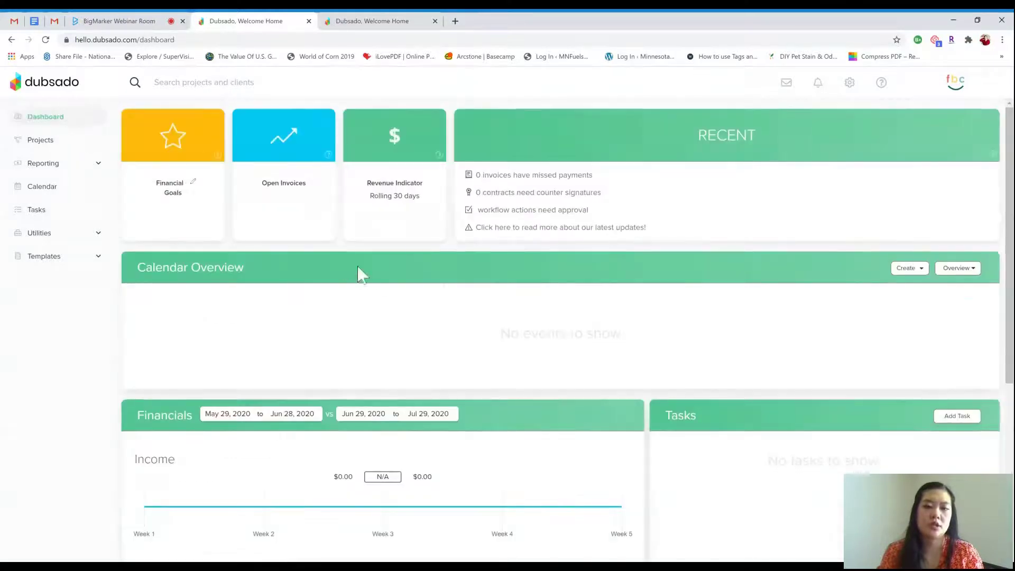
{"action": "left_click", "coordinate": [68, 142]}
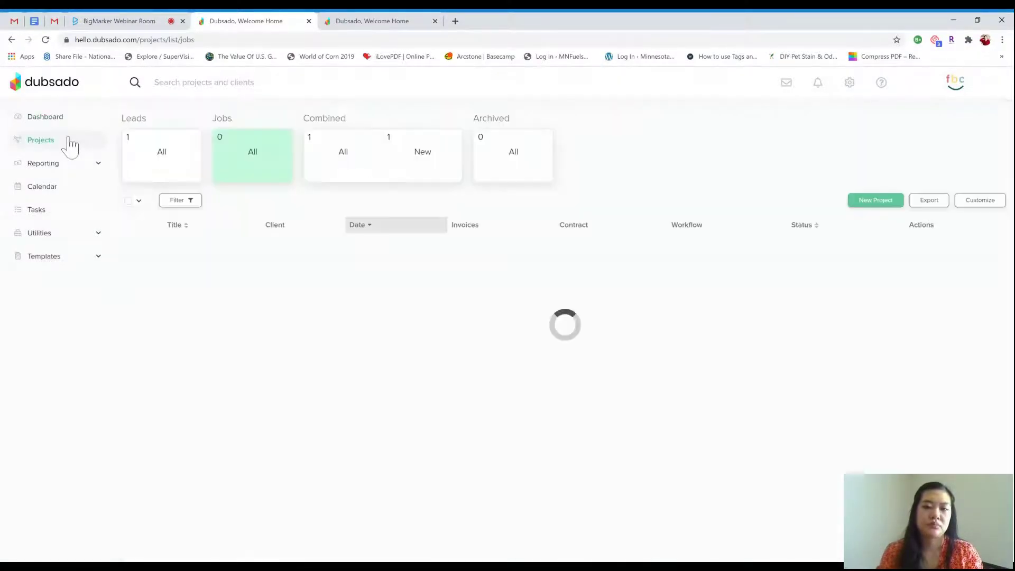
{"action": "left_click", "coordinate": [147, 165]}
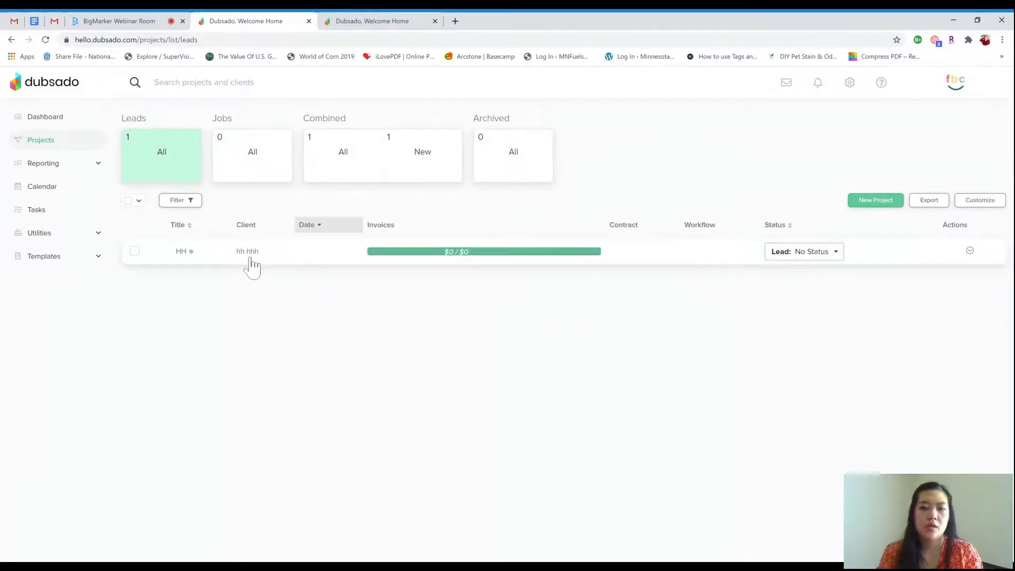
Switch to the BigMarker webinar room to read the new question about the Status feature
{"action": "left_click", "coordinate": [109, 21]}
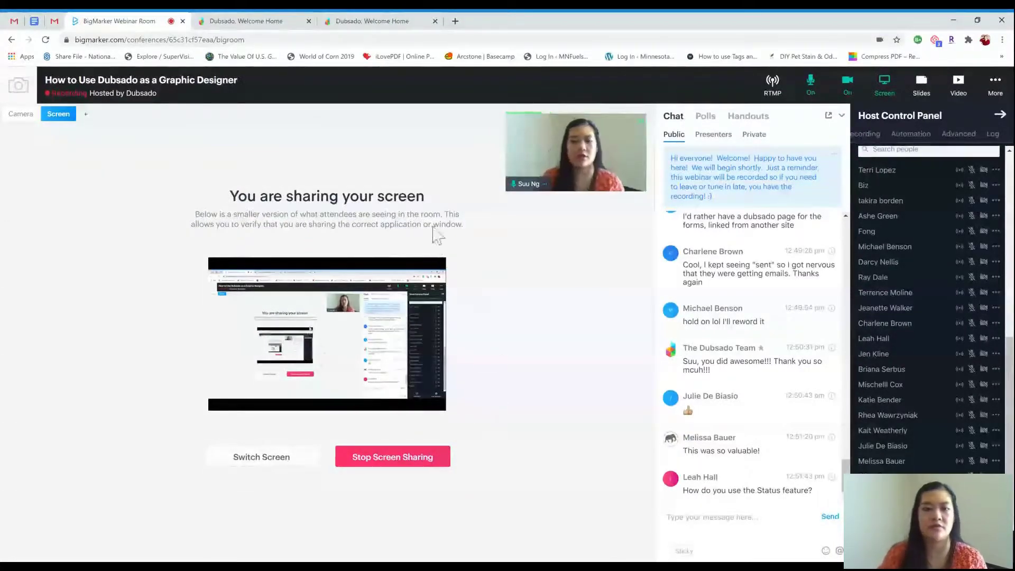
Open the Project Status customization page from the HH lead's Status dropdown in Dubsado
{"action": "left_click", "coordinate": [245, 21]}
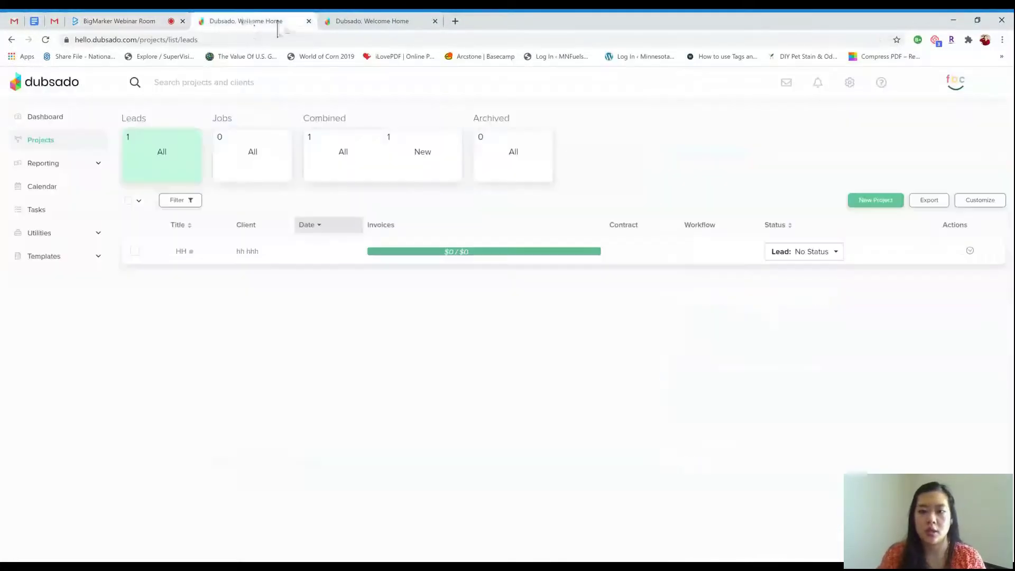
{"action": "left_click", "coordinate": [804, 251]}
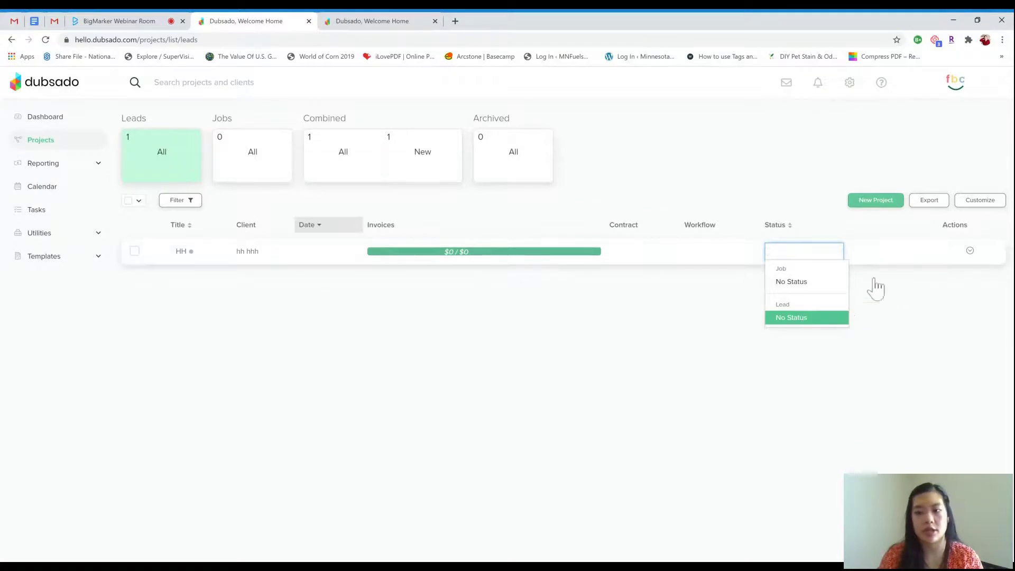
{"action": "left_click", "coordinate": [990, 203]}
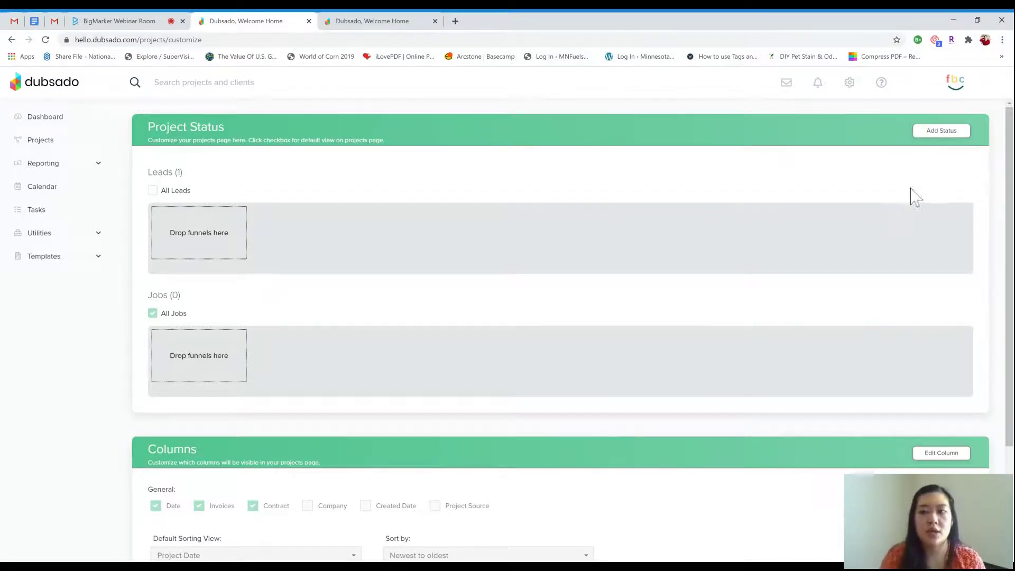
Add the lead statuses Service guide inquiry and Dead lead
{"action": "left_click", "coordinate": [936, 134]}
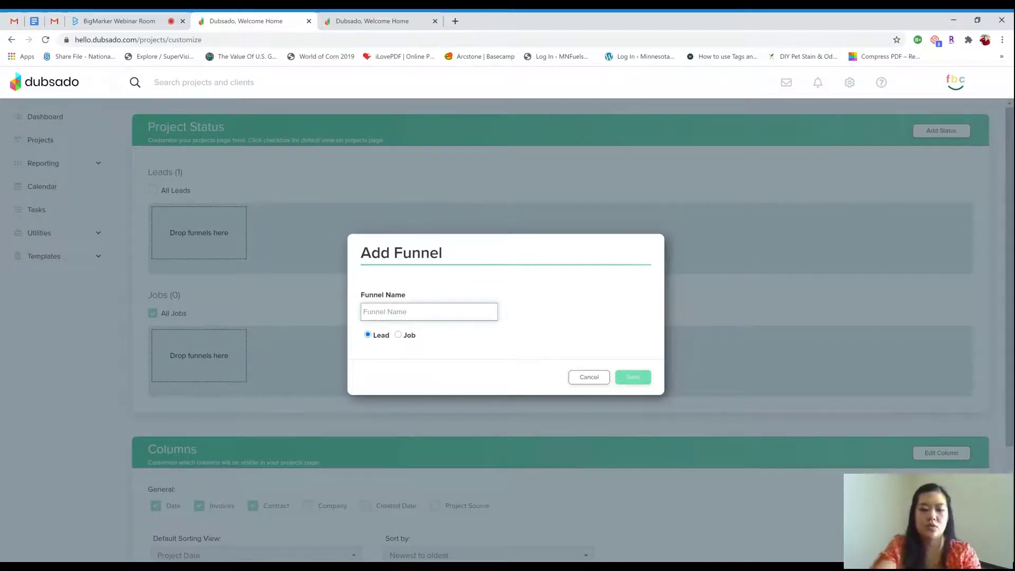
{"action": "type", "text": "Service guide inquiry"}
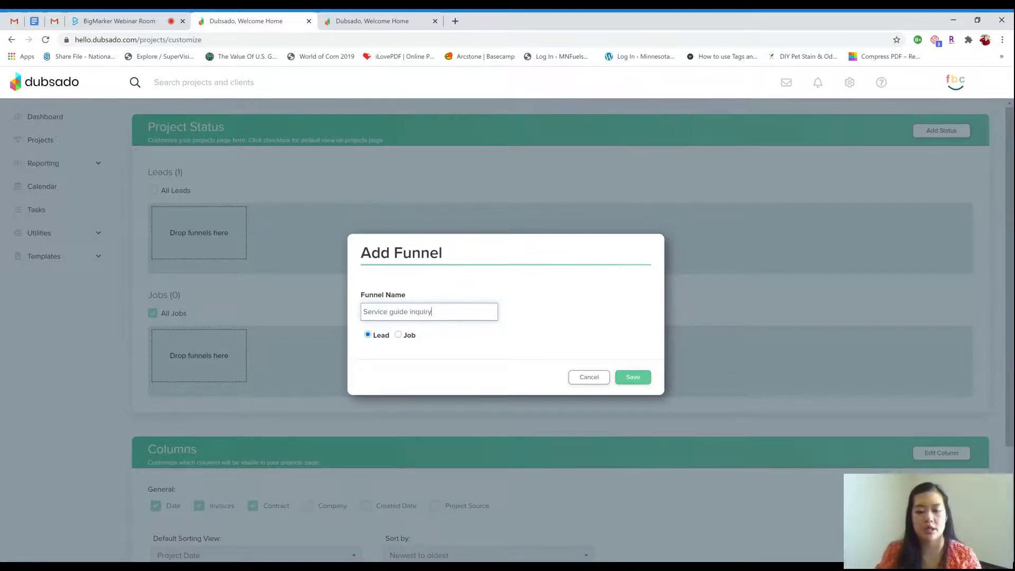
{"action": "left_click", "coordinate": [629, 383]}
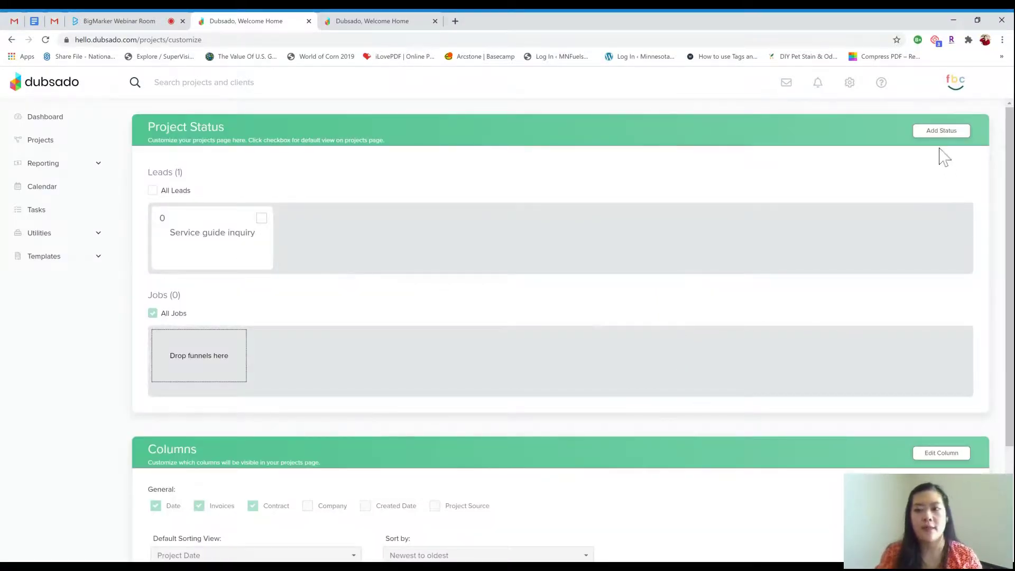
{"action": "left_click", "coordinate": [941, 133]}
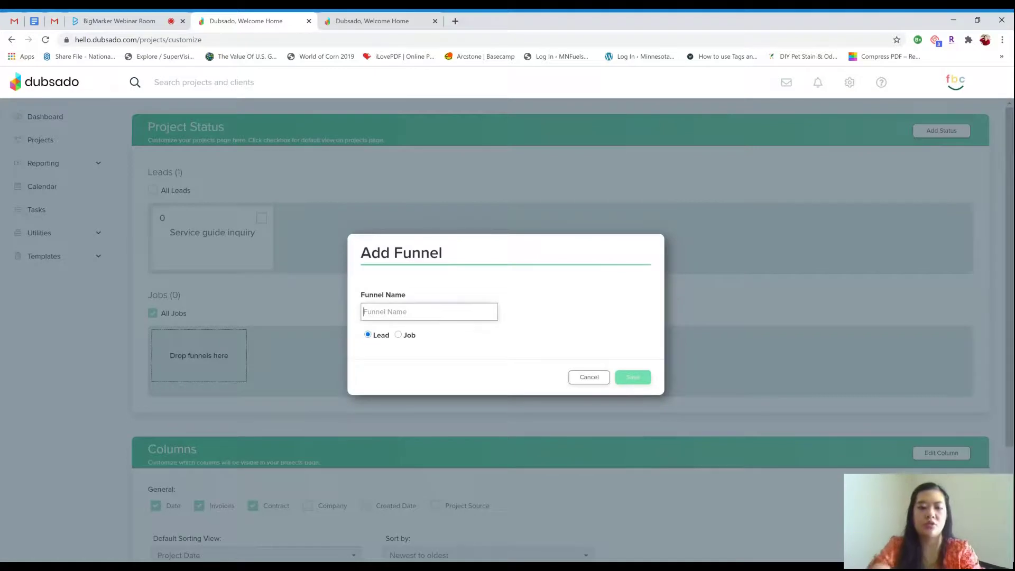
{"action": "type", "text": "Dead lead"}
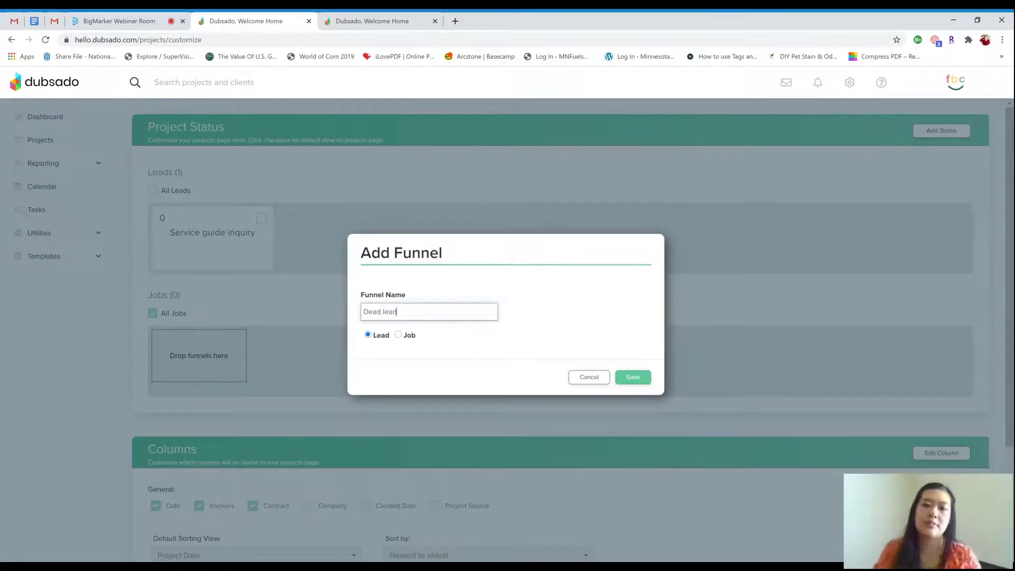
{"action": "left_click", "coordinate": [635, 379]}
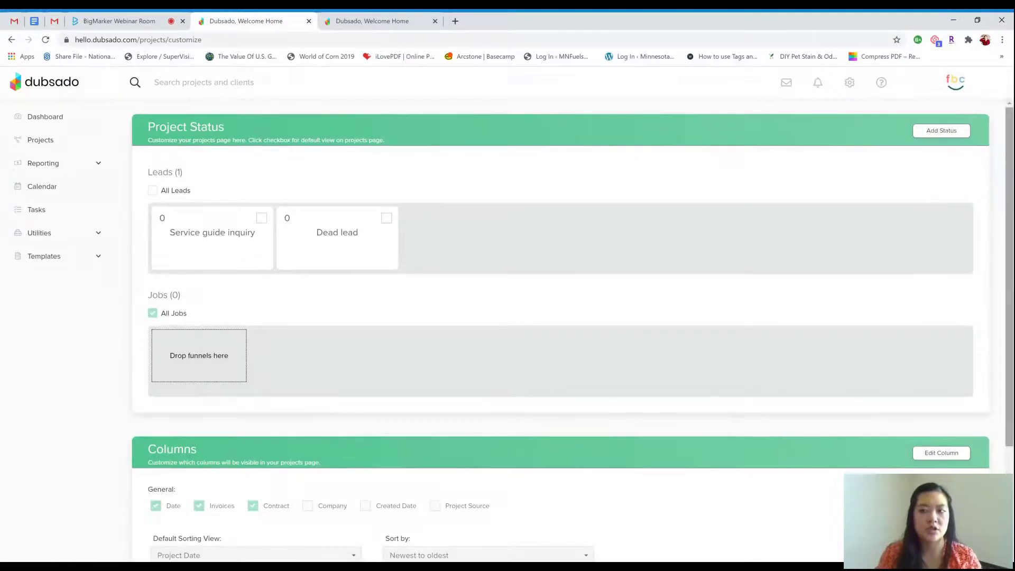
Add Onboarding as a job status and Stretagy as a lead status
{"action": "left_click", "coordinate": [942, 131]}
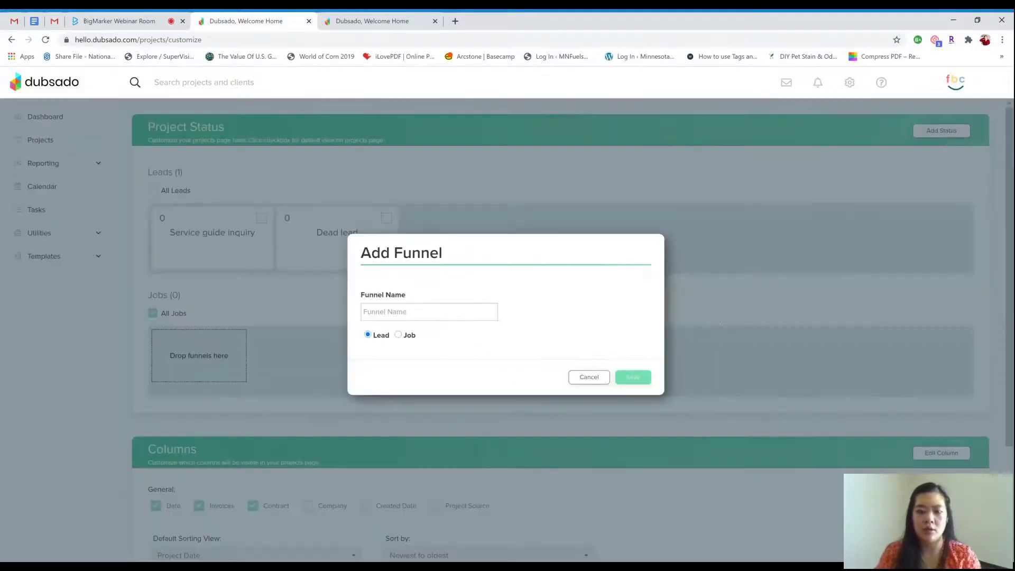
{"action": "left_click", "coordinate": [459, 314]}
{"action": "type", "text": "On"}
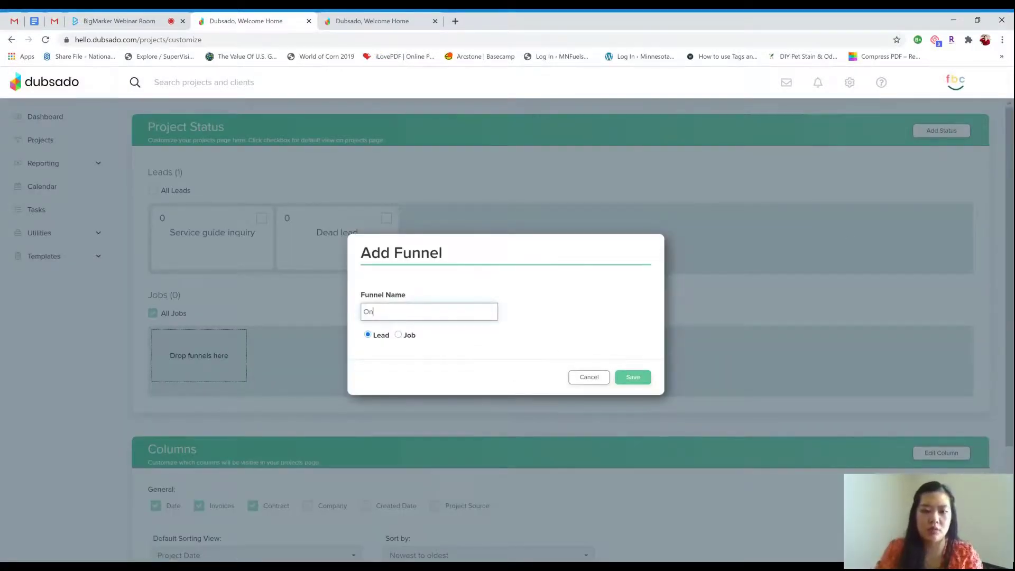
{"action": "type", "text": "boarding"}
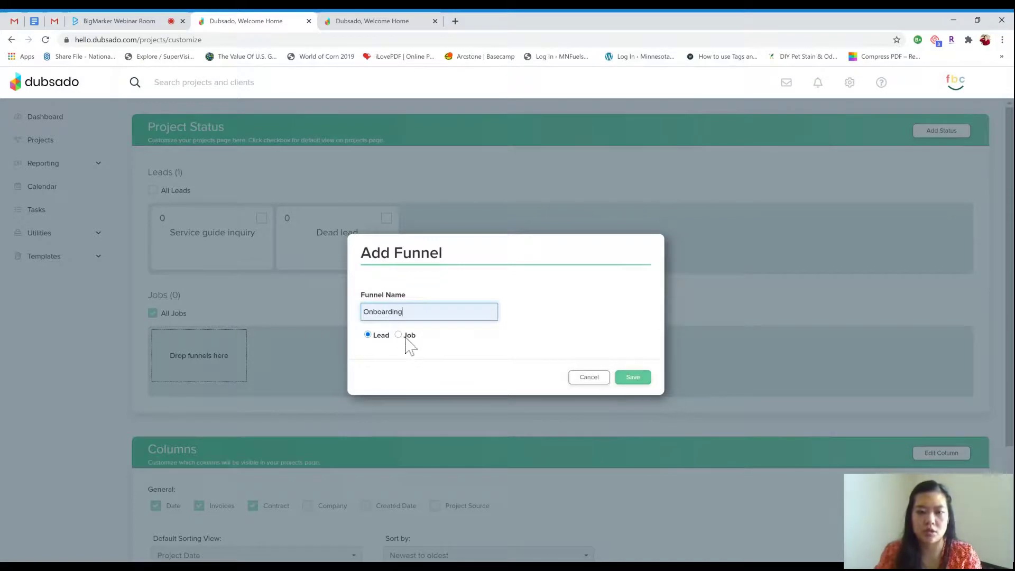
{"action": "left_click", "coordinate": [406, 337]}
{"action": "left_click", "coordinate": [629, 379]}
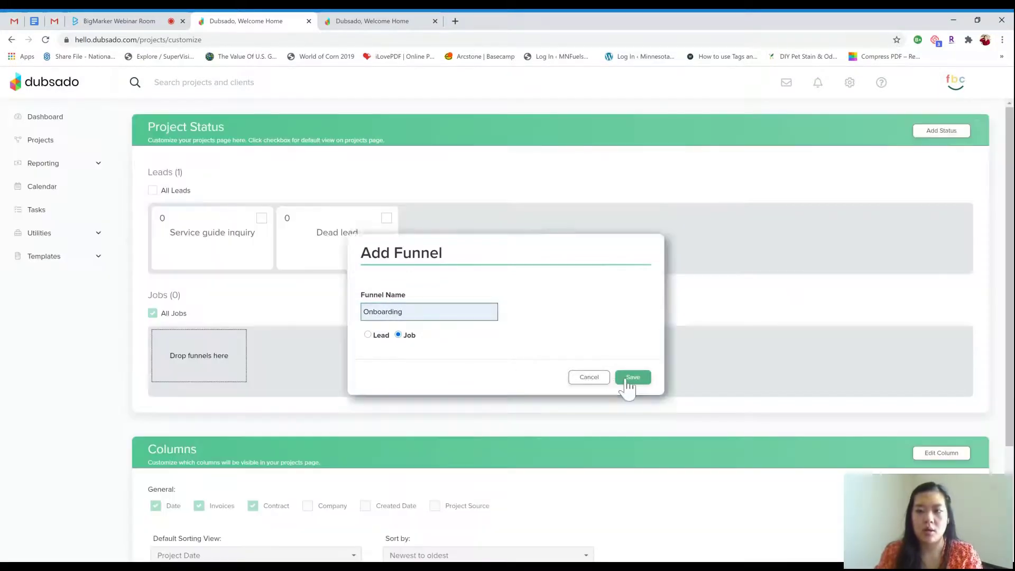
{"action": "left_click", "coordinate": [941, 133]}
{"action": "left_click", "coordinate": [431, 312]}
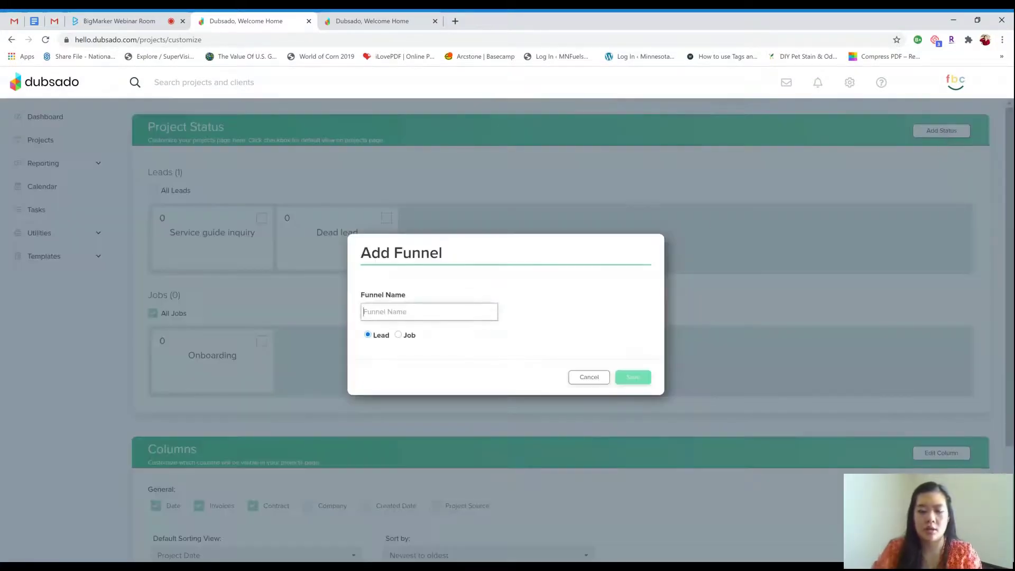
{"action": "type", "text": "Stretagy"}
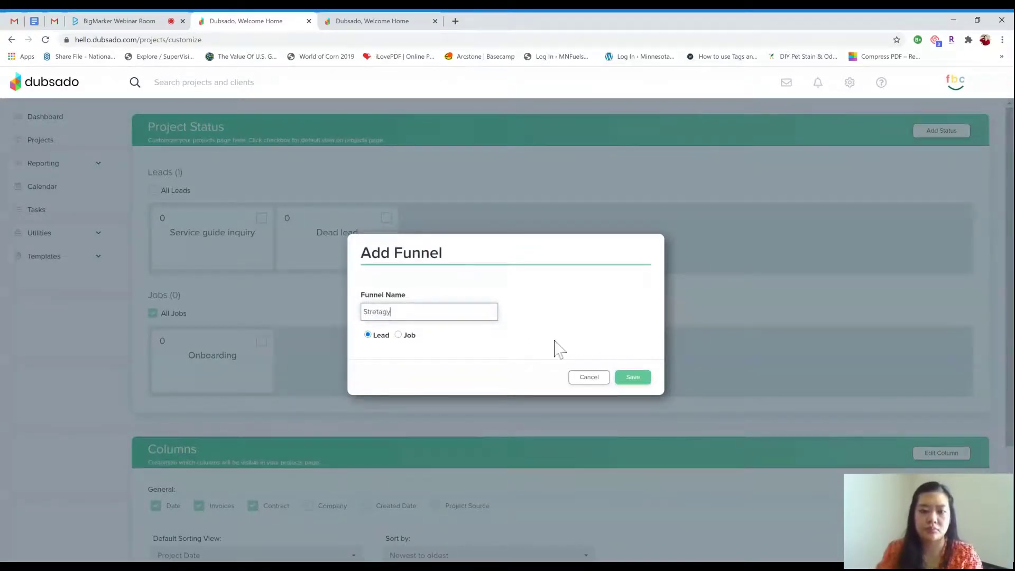
{"action": "left_click", "coordinate": [640, 379]}
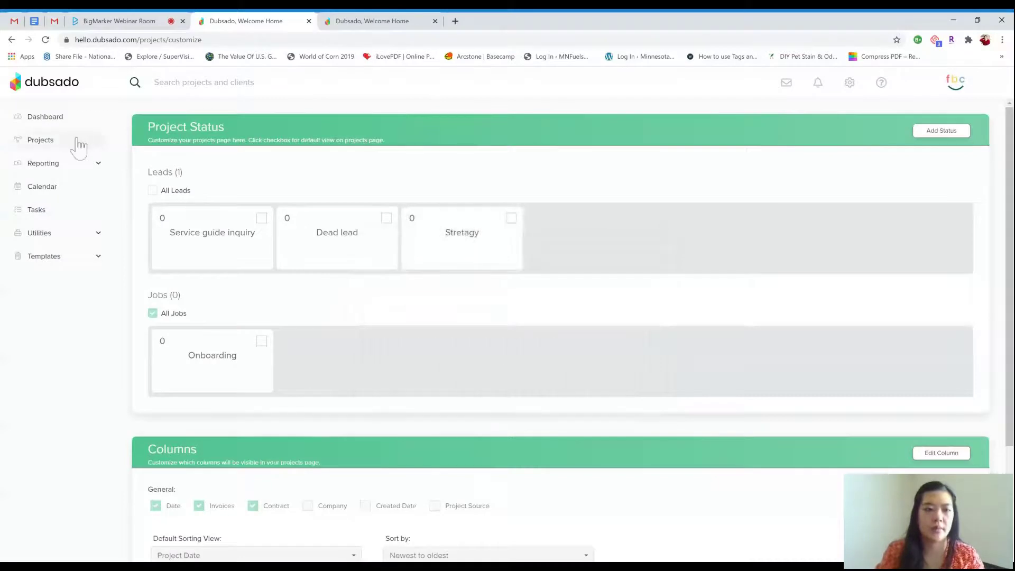
In the all-leads list, set the HH lead's status to Service guide inquiry and check the status counts
{"action": "left_click", "coordinate": [48, 147]}
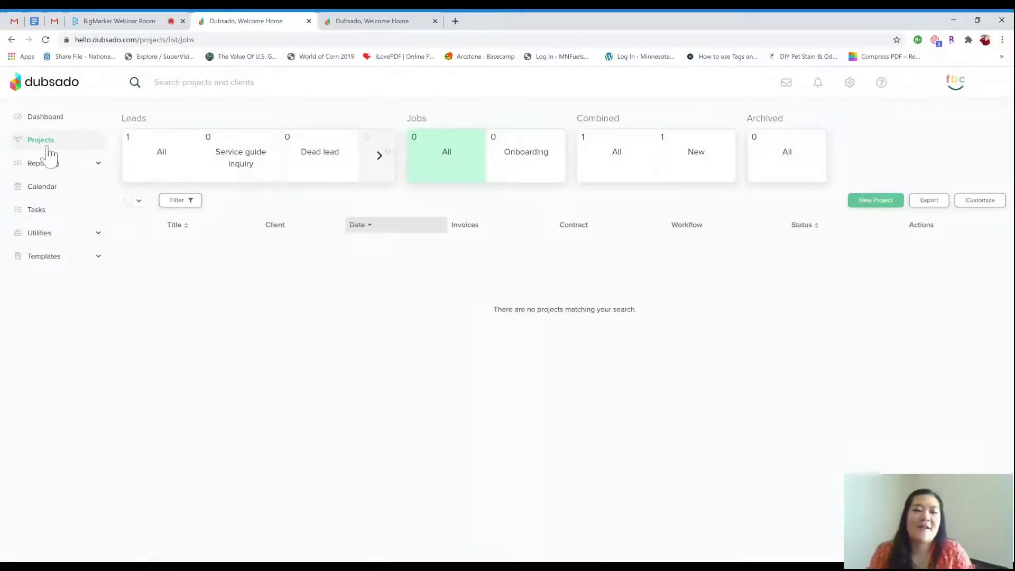
{"action": "left_click", "coordinate": [183, 173]}
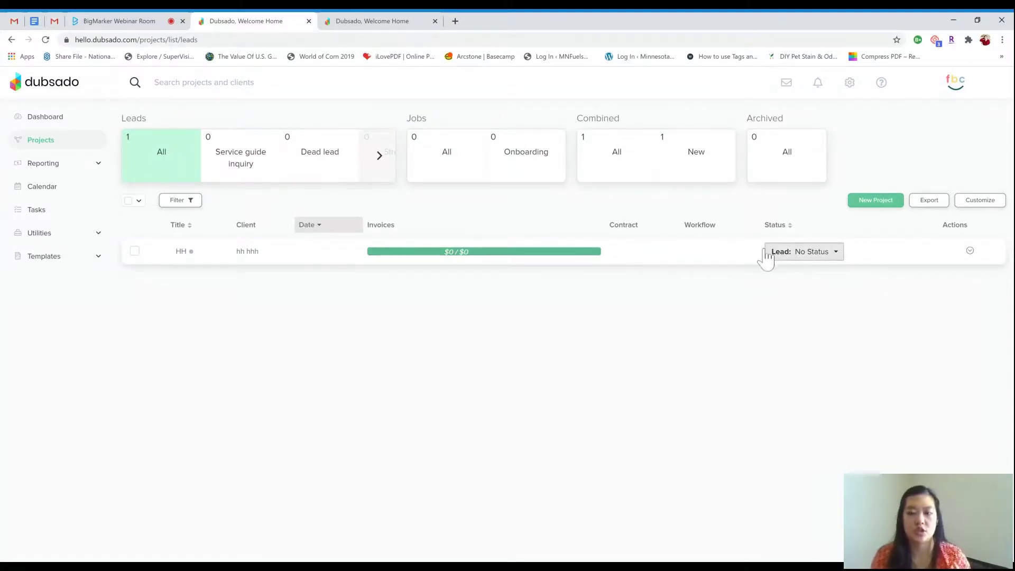
{"action": "left_click", "coordinate": [818, 256]}
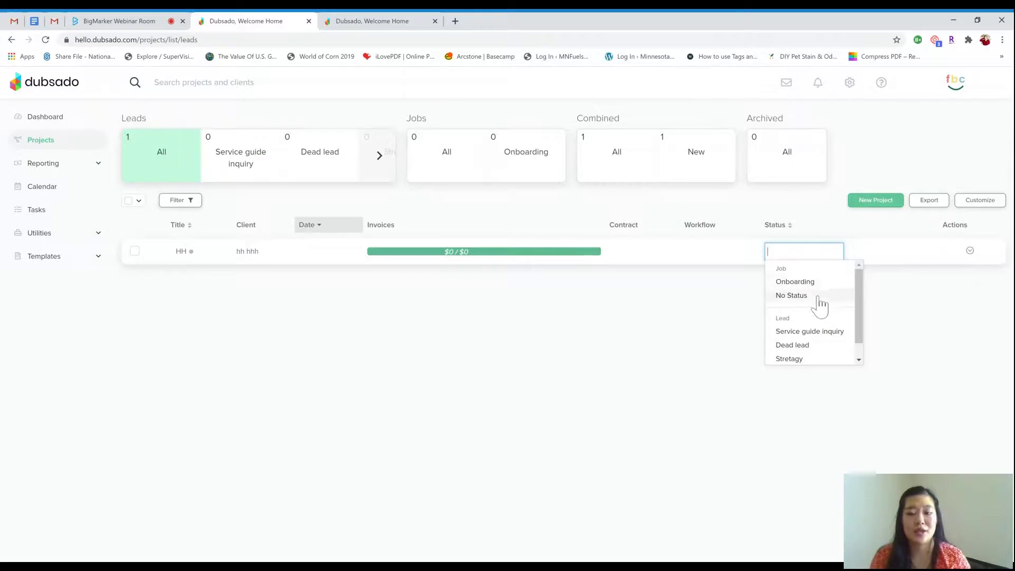
{"action": "left_click", "coordinate": [820, 332]}
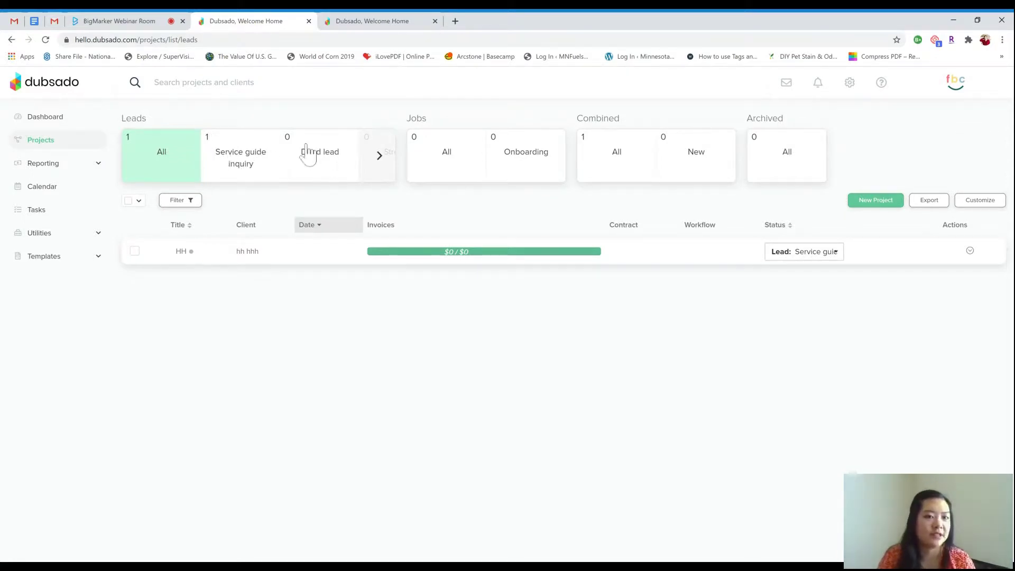
{"action": "left_click", "coordinate": [380, 158]}
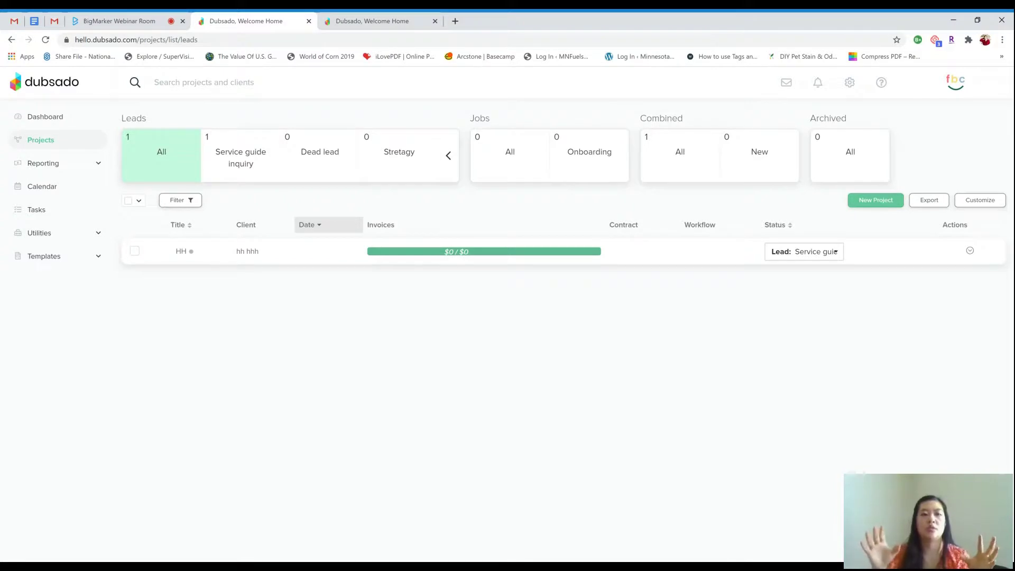
Read the attendees' latest questions in the BigMarker webinar chat, then go back to Dubsado
{"action": "left_click", "coordinate": [137, 23]}
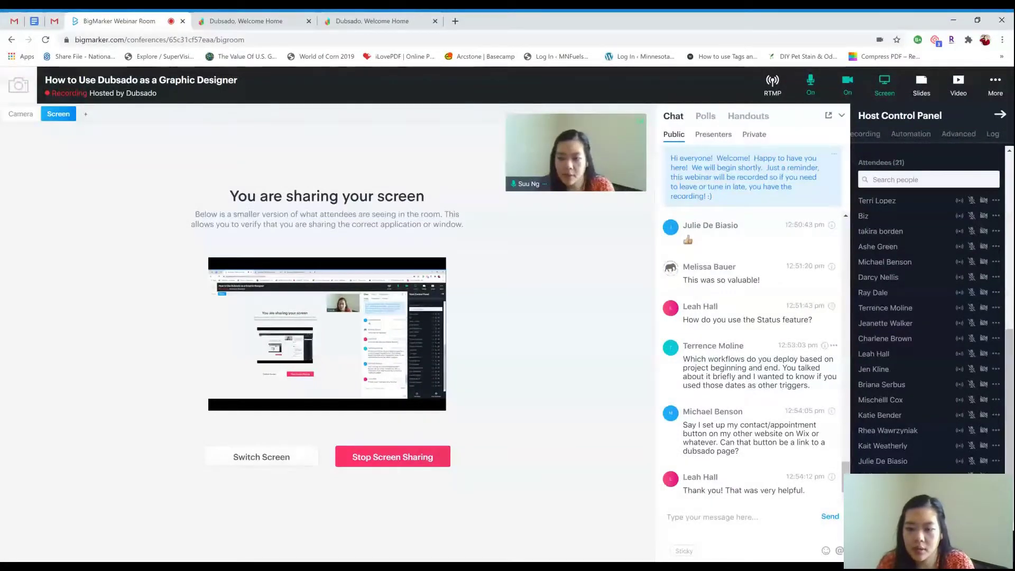
{"action": "mouse_move", "coordinate": [592, 144]}
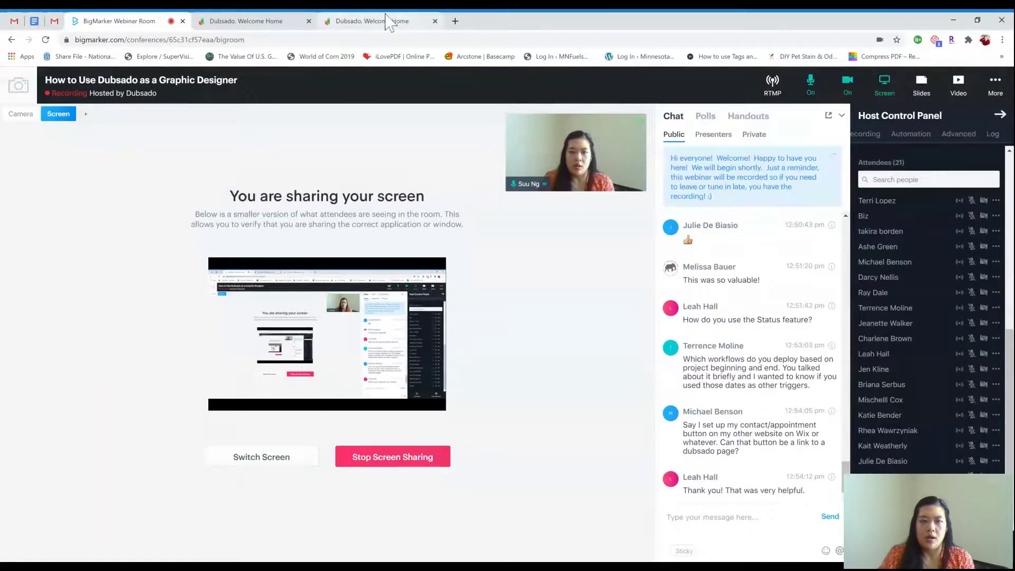
{"action": "left_click", "coordinate": [313, 17]}
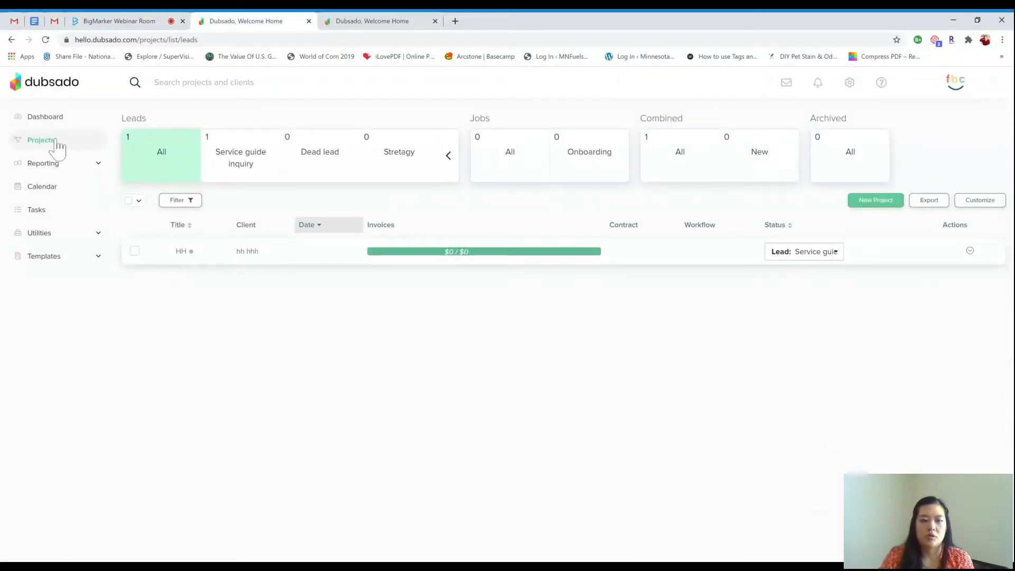
Review the actions in the New Lead workflow template, then bring up the Forms templates list
{"action": "left_click", "coordinate": [56, 141]}
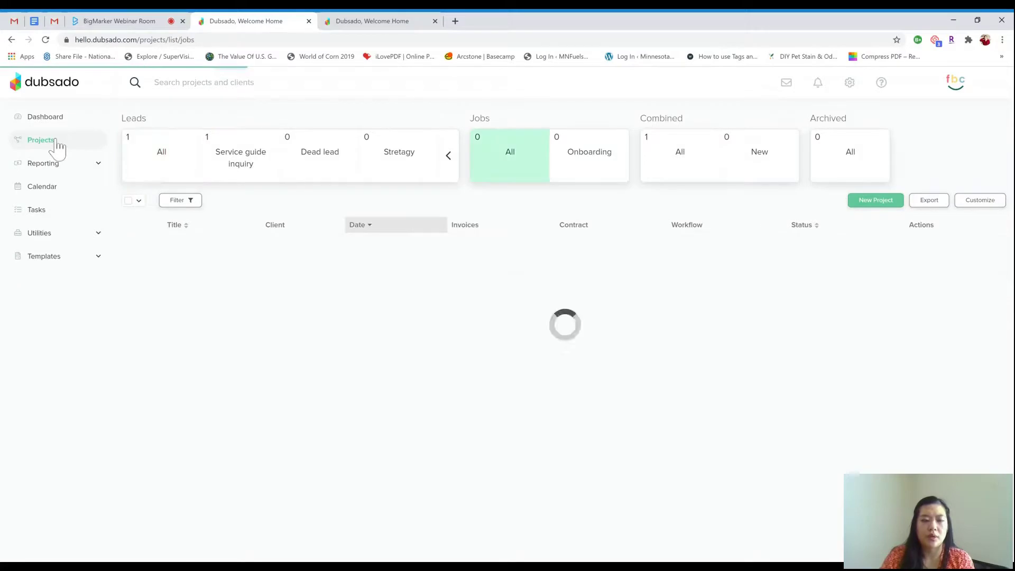
{"action": "left_click", "coordinate": [93, 259]}
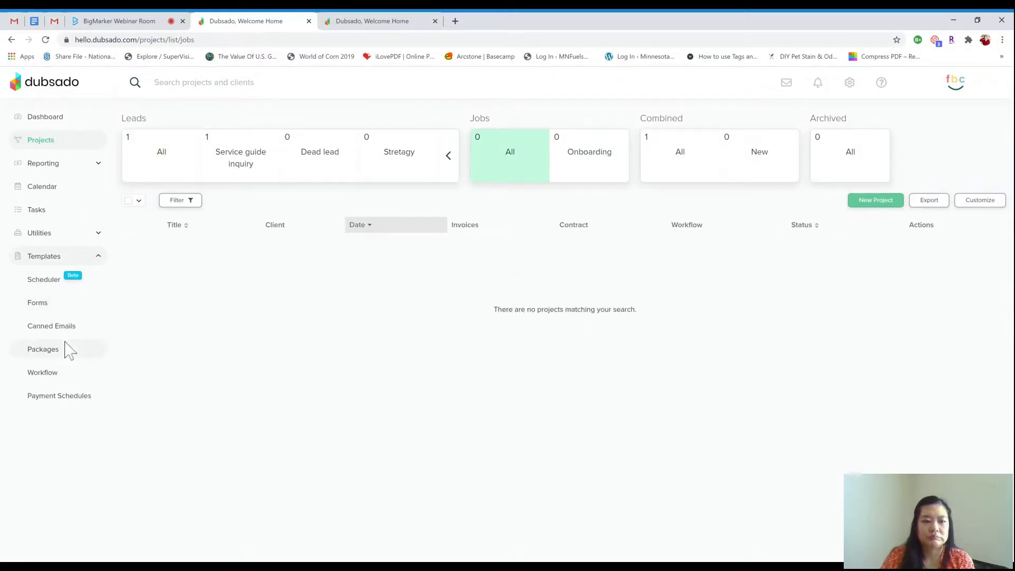
{"action": "left_click", "coordinate": [58, 376]}
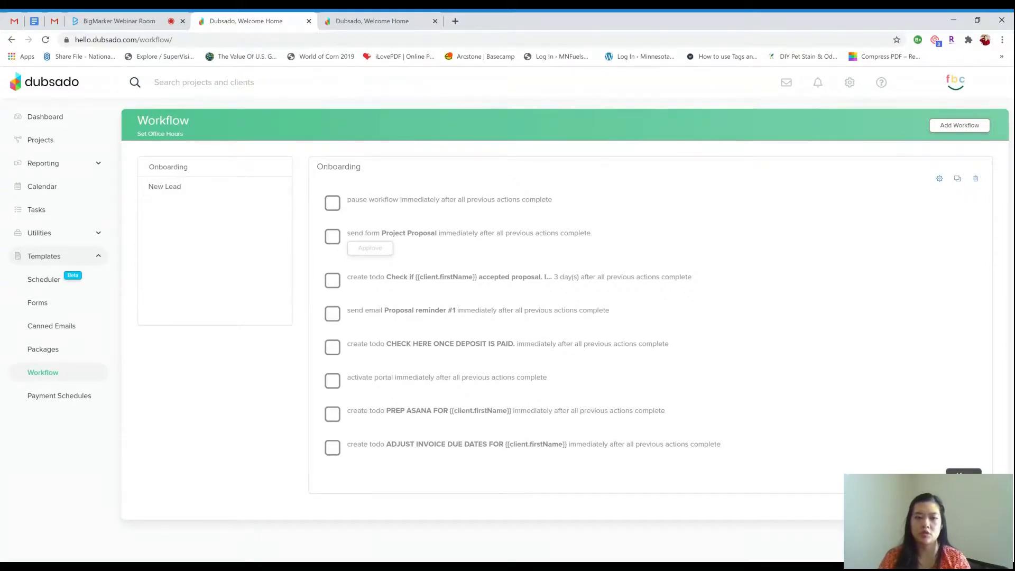
{"action": "left_click", "coordinate": [173, 190]}
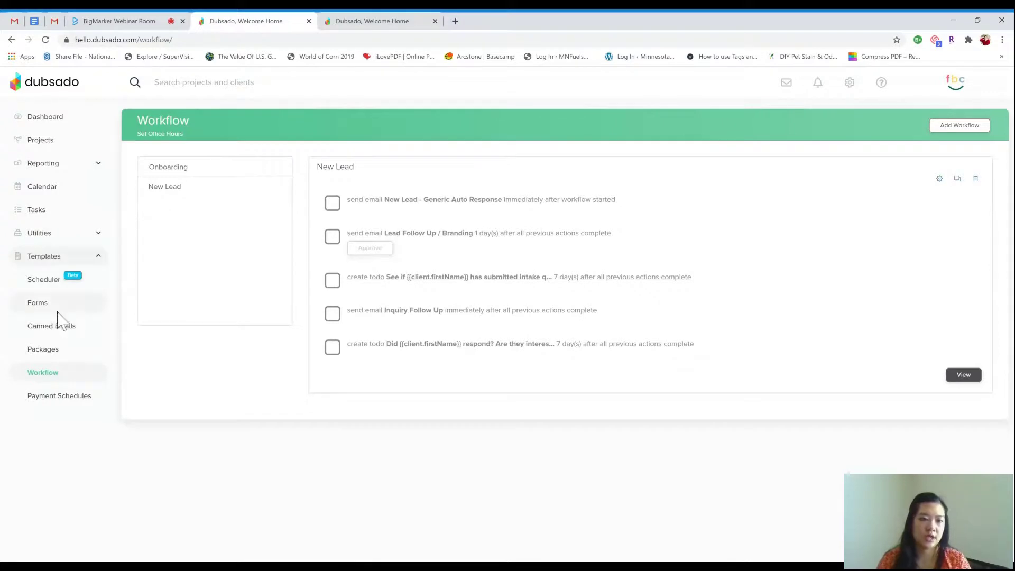
{"action": "left_click", "coordinate": [57, 311]}
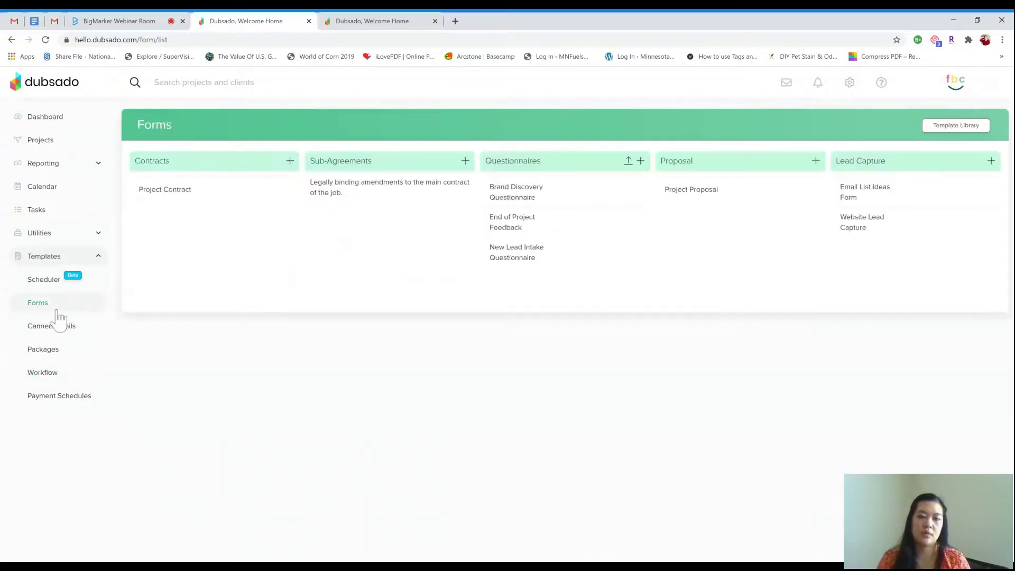
Set the Website Lead Capture form's Default Workflow to New Lead and save the settings
{"action": "left_click", "coordinate": [898, 226]}
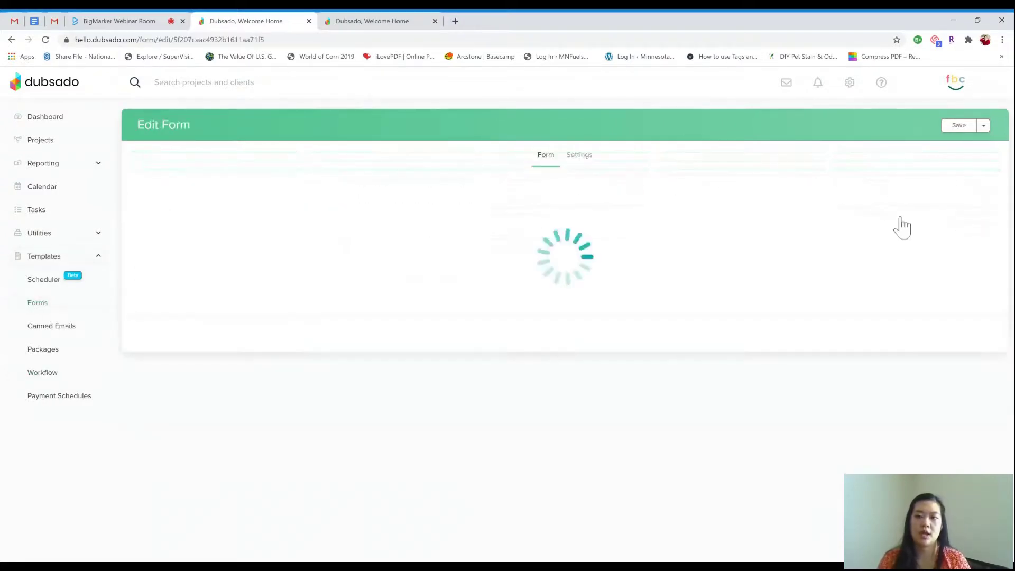
{"action": "left_click", "coordinate": [587, 160]}
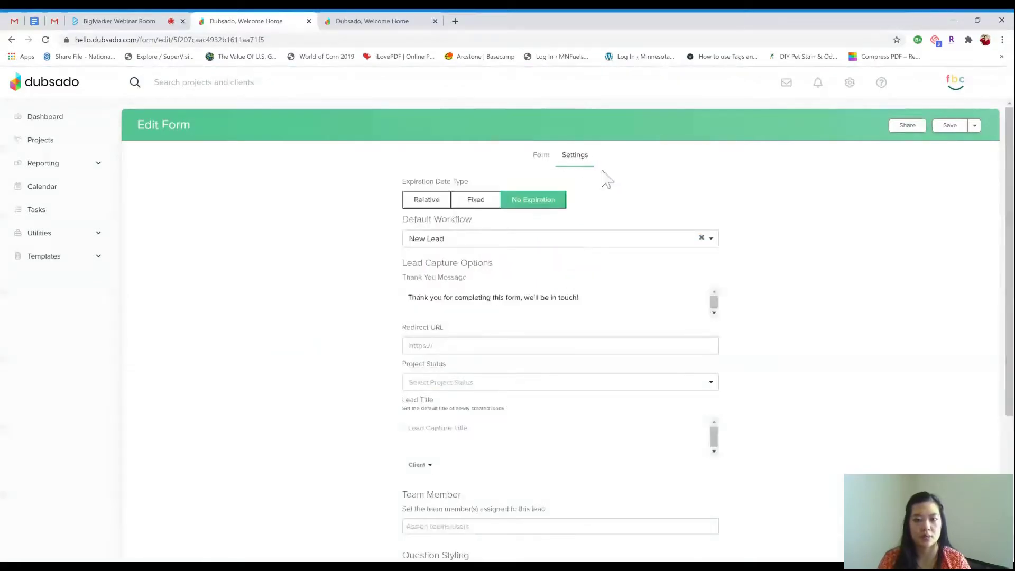
{"action": "scroll", "coordinate": [713, 191], "scroll_direction": "down", "scroll_amount": 1}
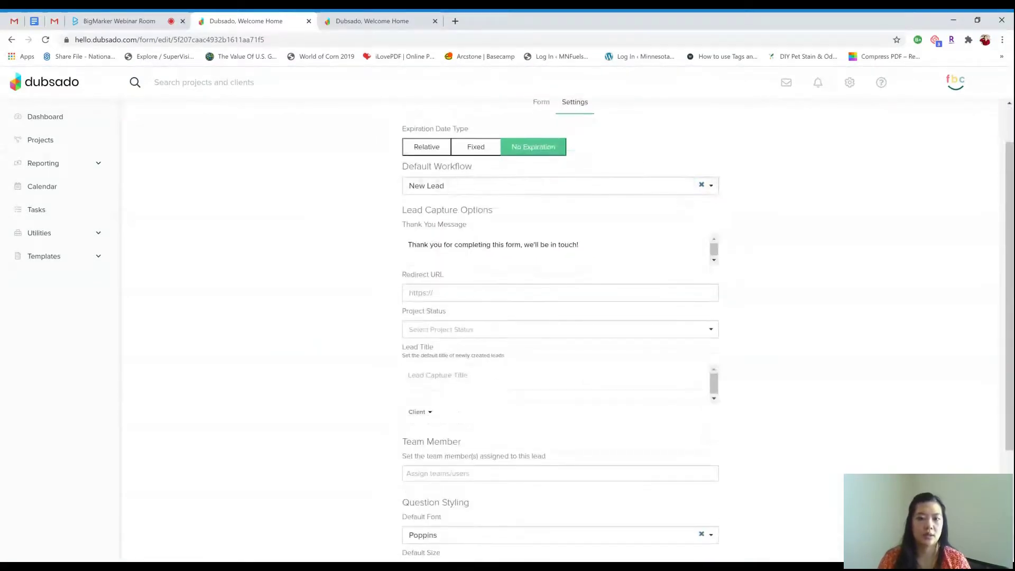
{"action": "scroll", "coordinate": [543, 178], "scroll_direction": "up", "scroll_amount": 1}
{"action": "left_click", "coordinate": [541, 156]}
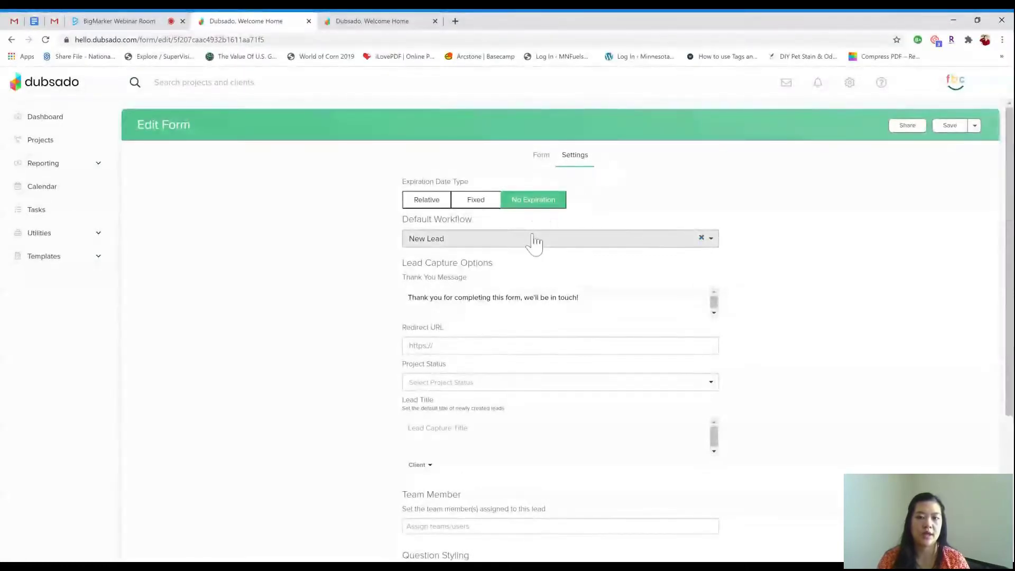
{"action": "left_click", "coordinate": [708, 239]}
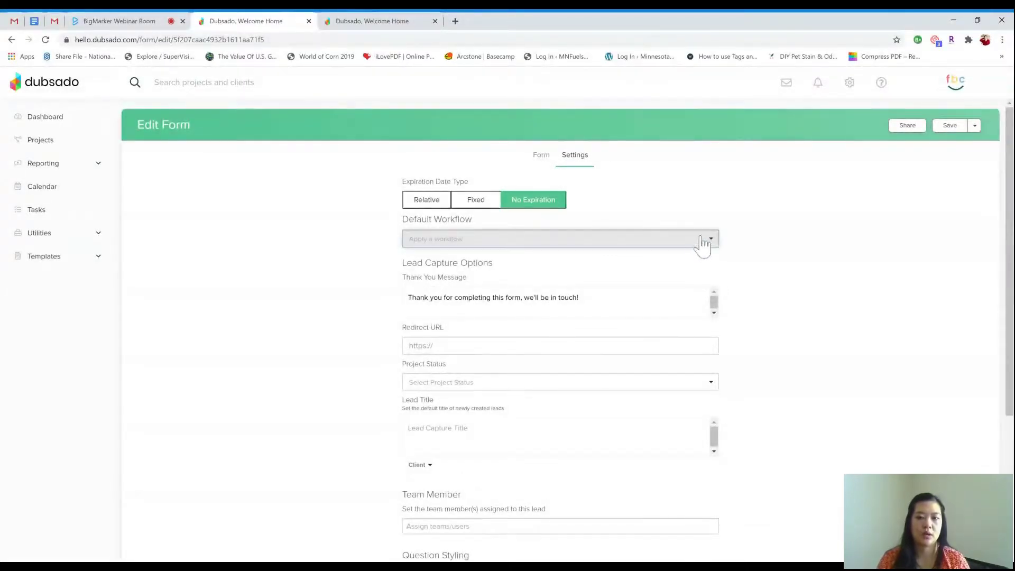
{"action": "left_click", "coordinate": [538, 272]}
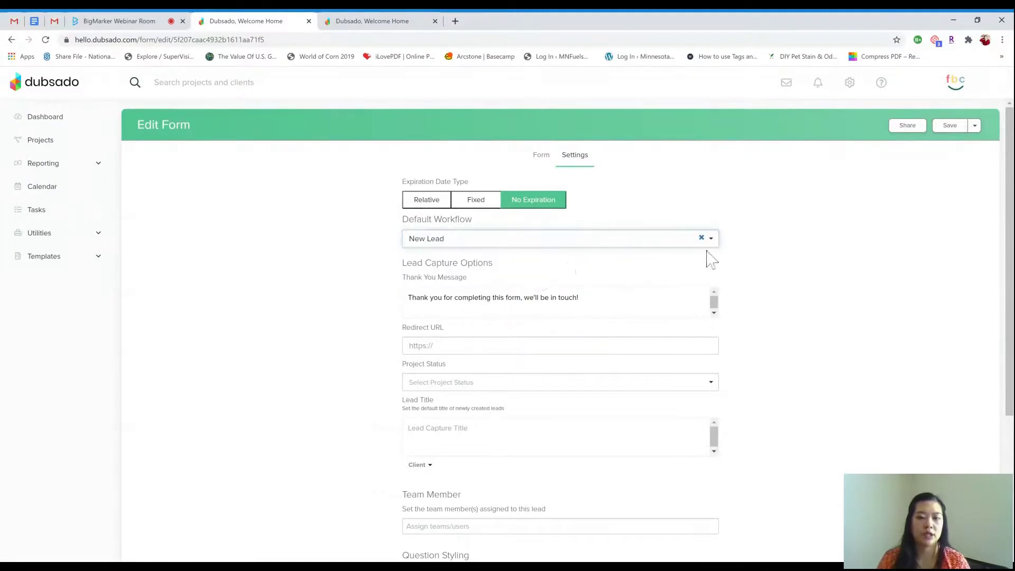
{"action": "left_click", "coordinate": [946, 131]}
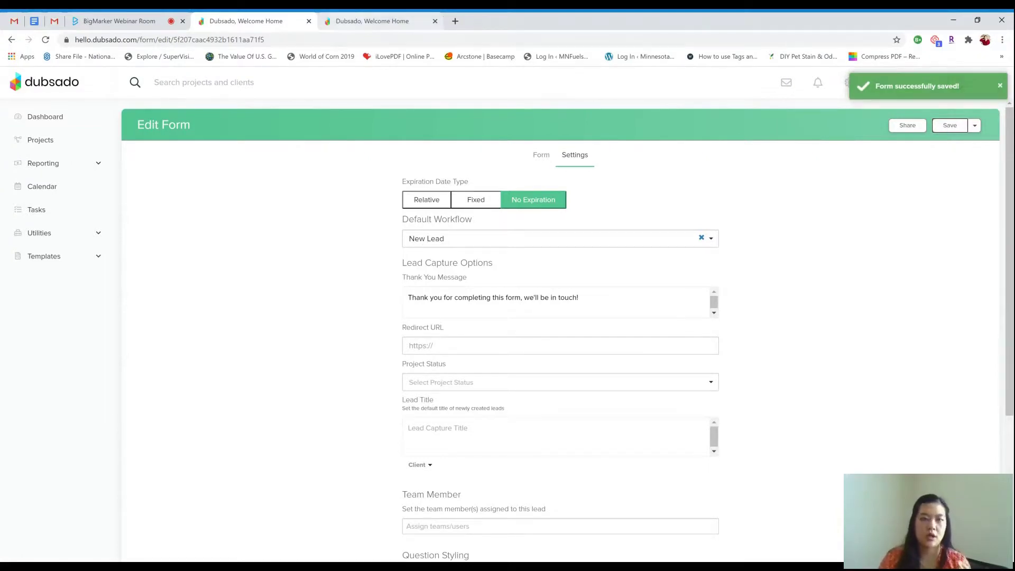
{"action": "left_click", "coordinate": [96, 258]}
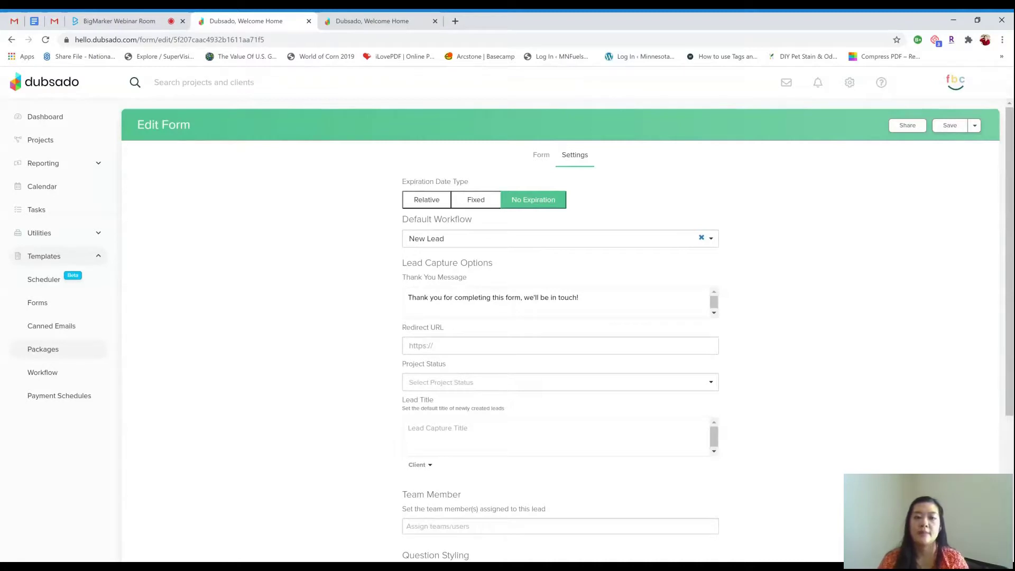
Switch back to the BigMarker Webinar Room tab
{"action": "left_click", "coordinate": [117, 21]}
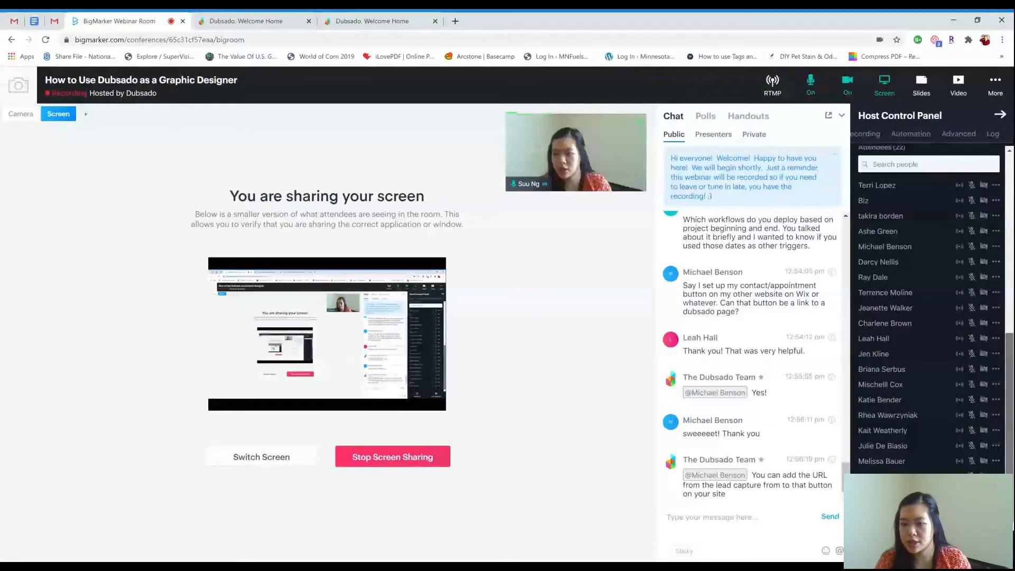
{"action": "scroll", "coordinate": [929, 307], "scroll_direction": "up", "scroll_amount": 3}
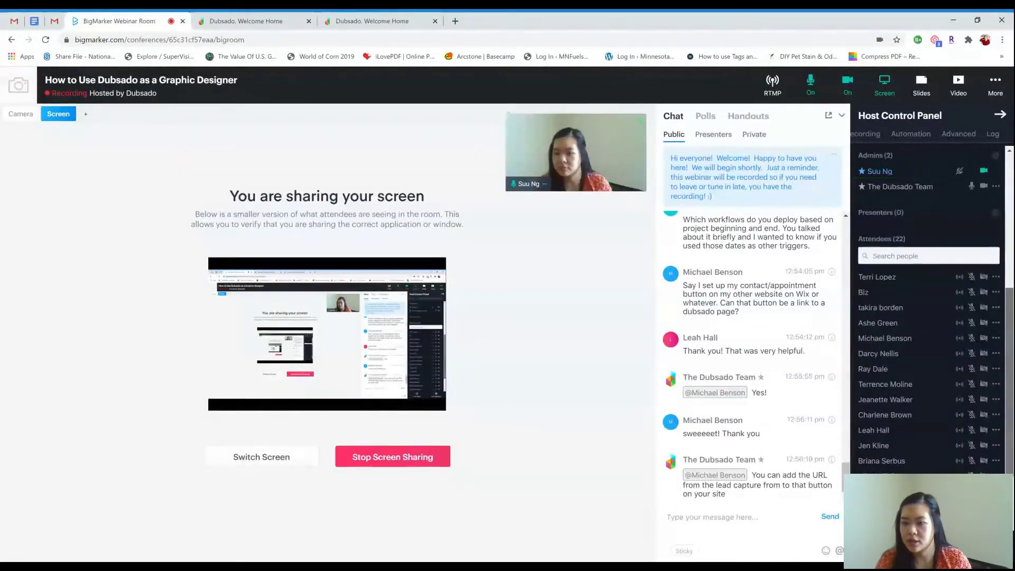
{"action": "scroll", "coordinate": [928, 307], "scroll_direction": "up", "scroll_amount": 5}
{"action": "scroll", "coordinate": [929, 307], "scroll_direction": "down", "scroll_amount": 5}
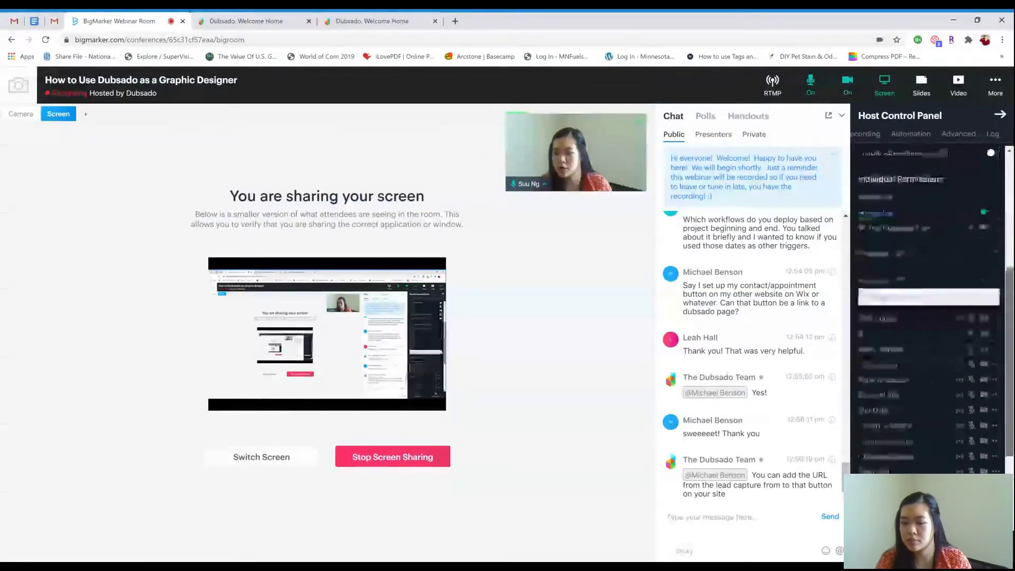
{"action": "scroll", "coordinate": [962, 433], "scroll_direction": "down", "scroll_amount": 5}
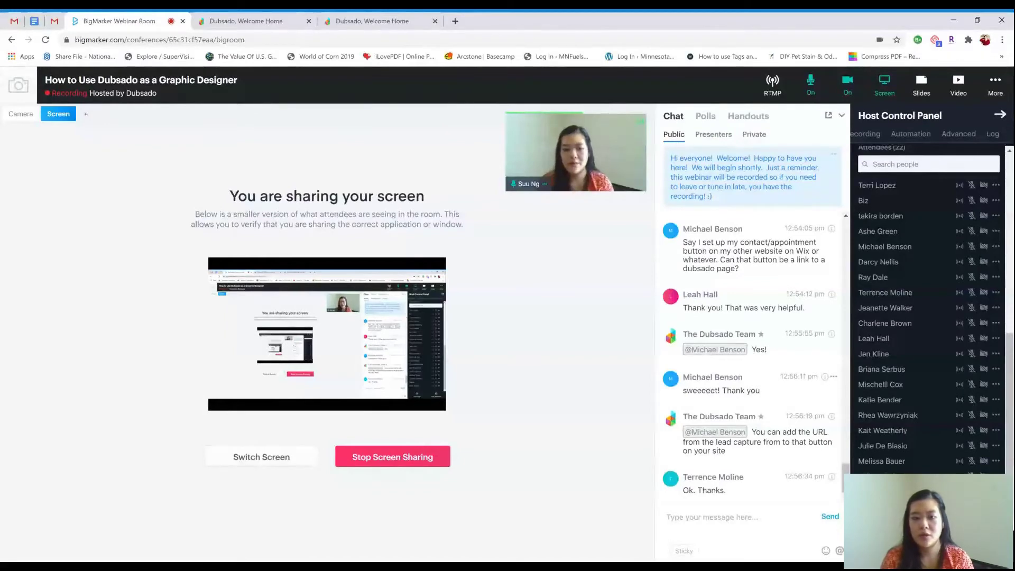
Post the host's social handle and e-mail address in the chat, then bring up the End Webinar confirmation
{"action": "left_click", "coordinate": [782, 516]}
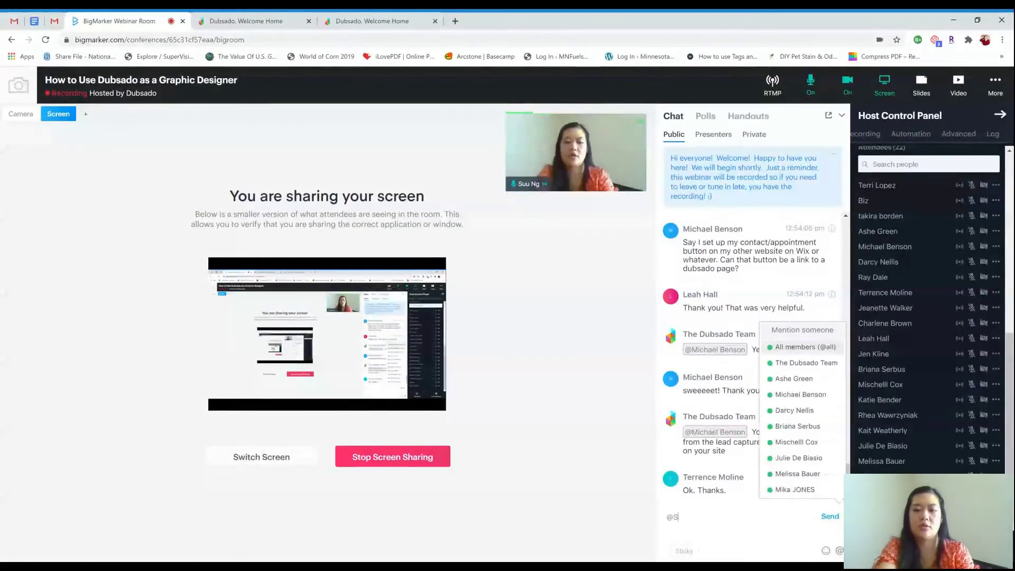
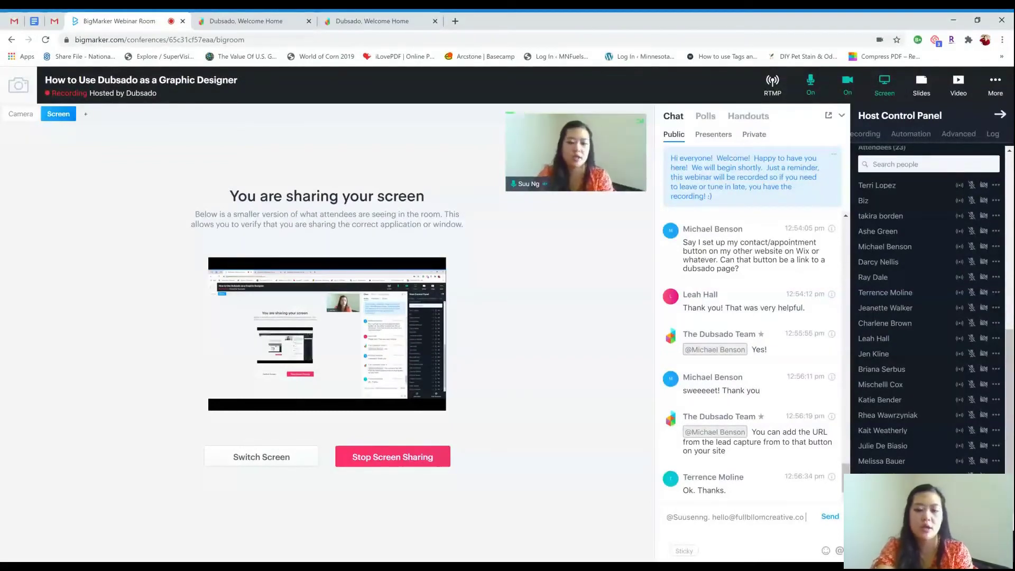
{"action": "key", "text": "Return"}
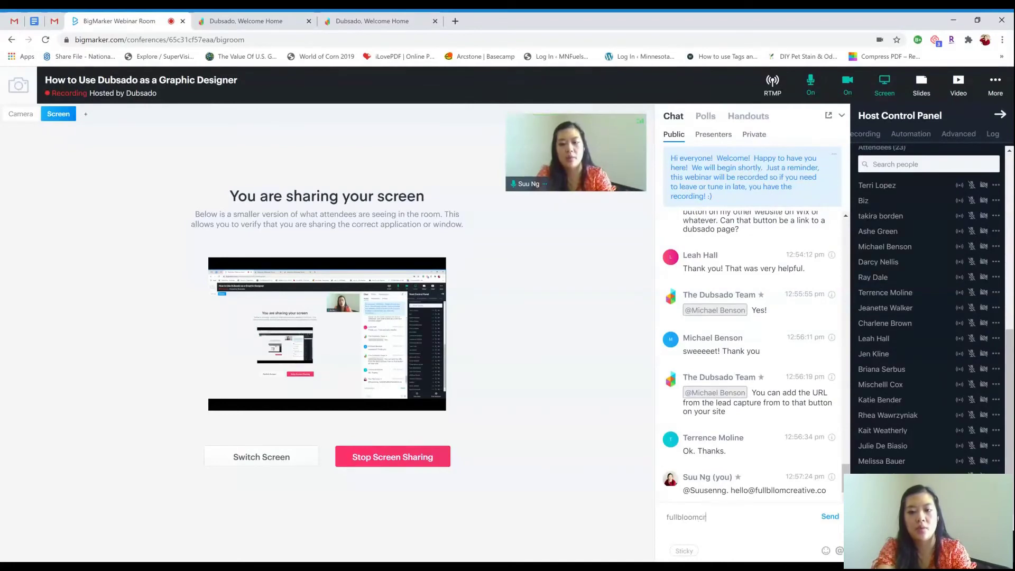
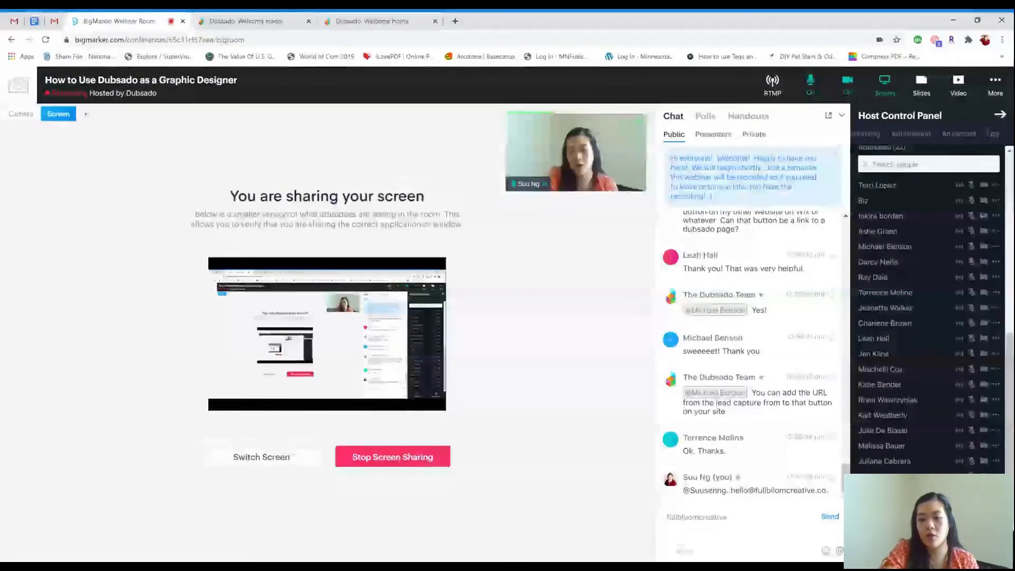
{"action": "key", "text": "Return"}
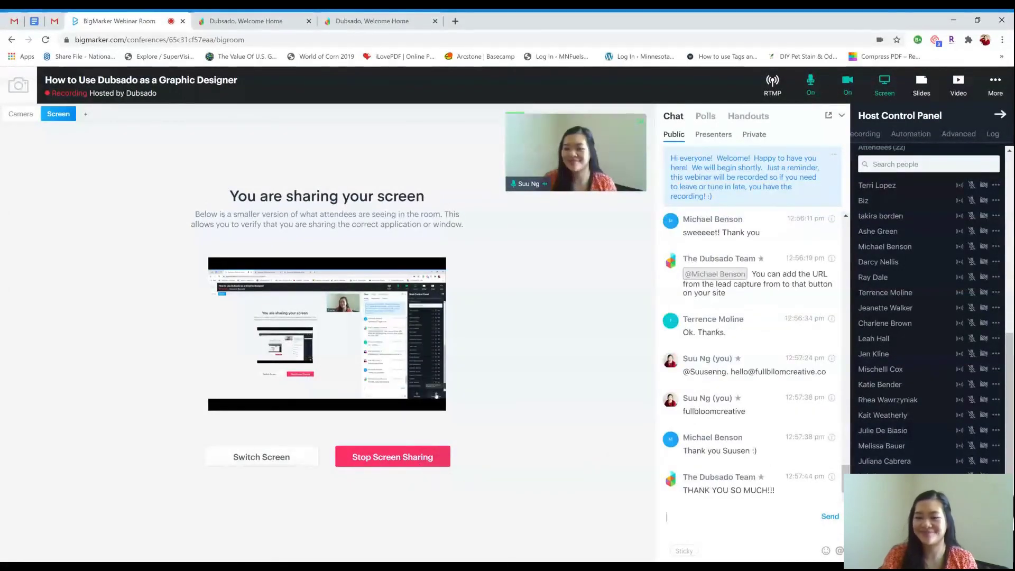
{"action": "left_click", "coordinate": [973, 544]}
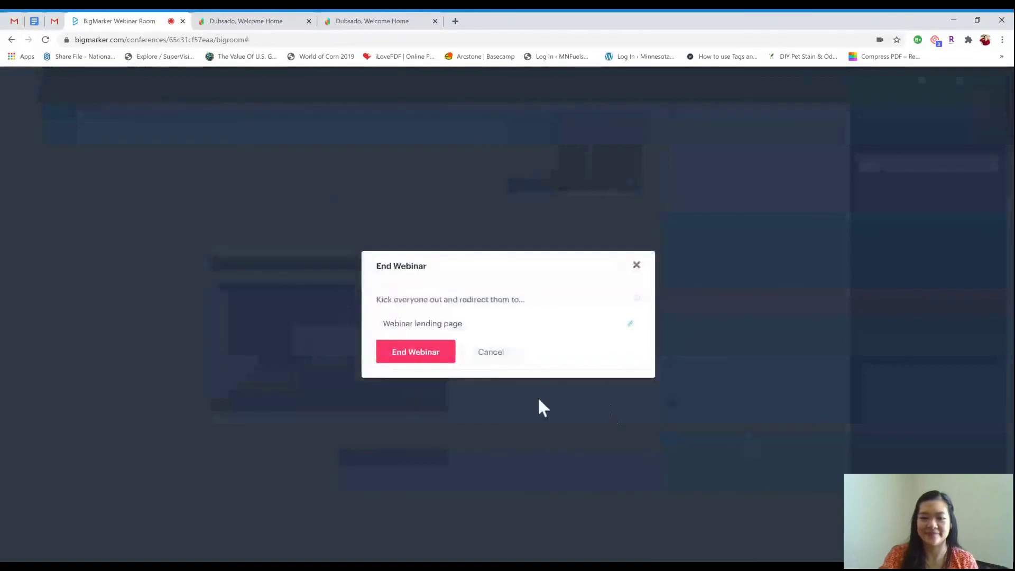